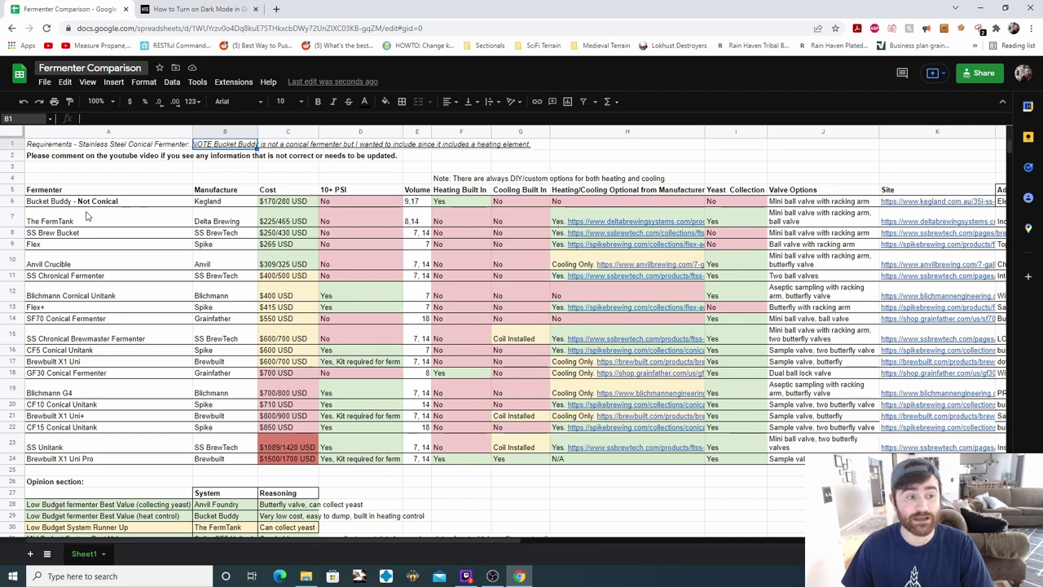
- Examine the Bucket Buddy row, including its Heating Built In entry, in the fermenter comparison sheet
left_click(71, 204)
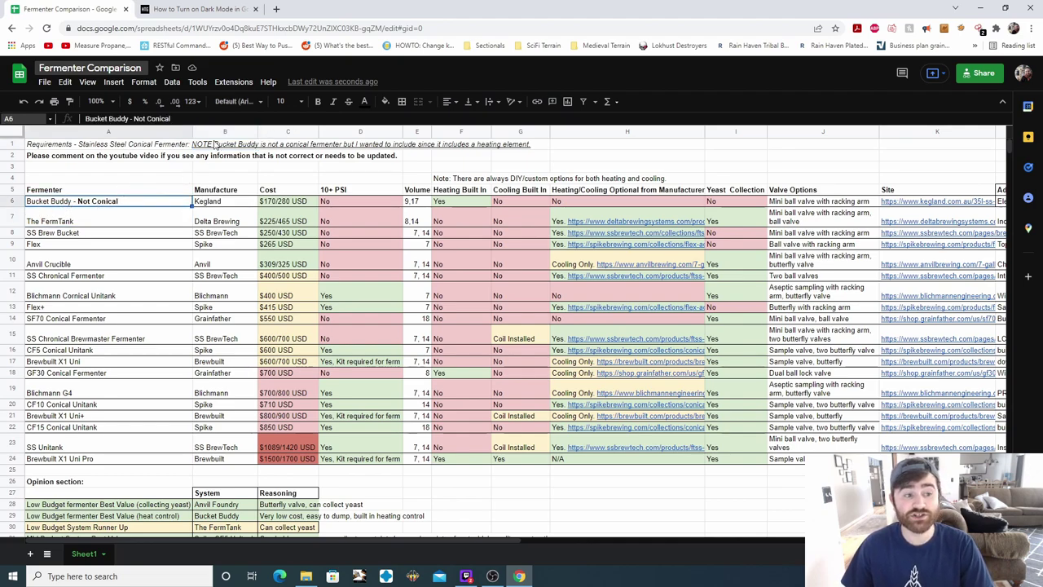
left_click(274, 211)
left_click(451, 204)
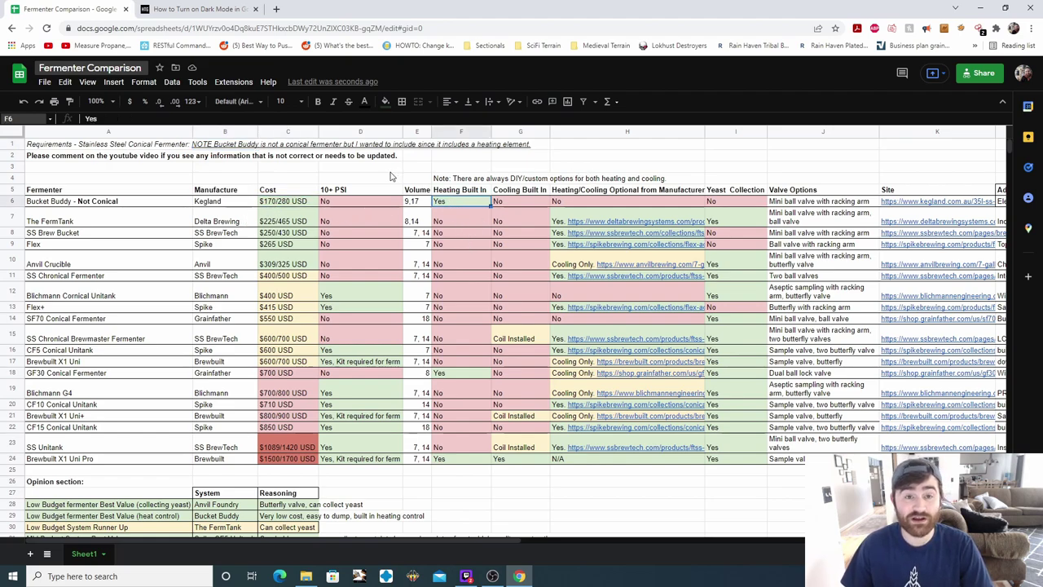
left_click(469, 168)
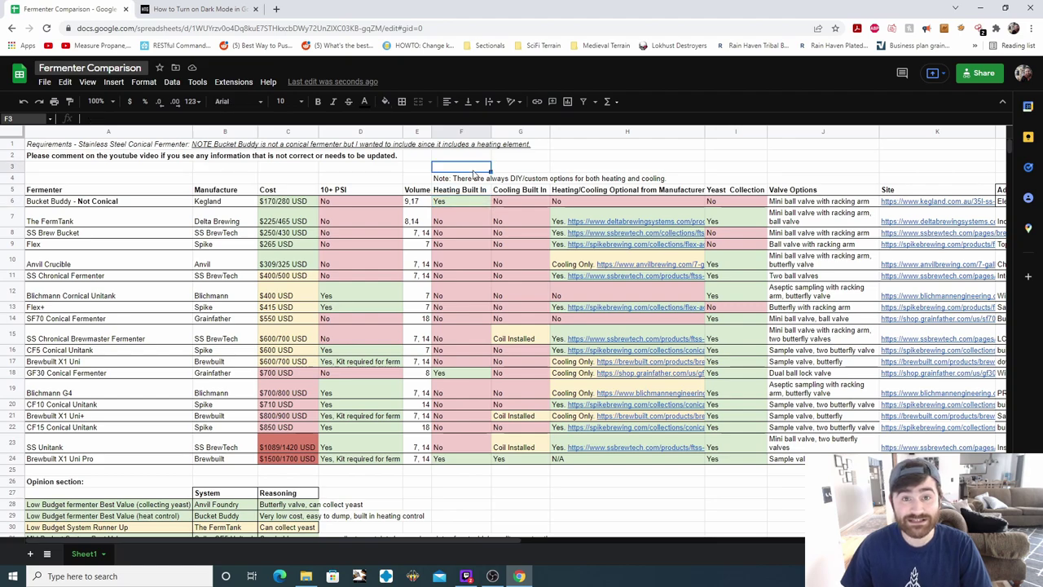
key("Home")
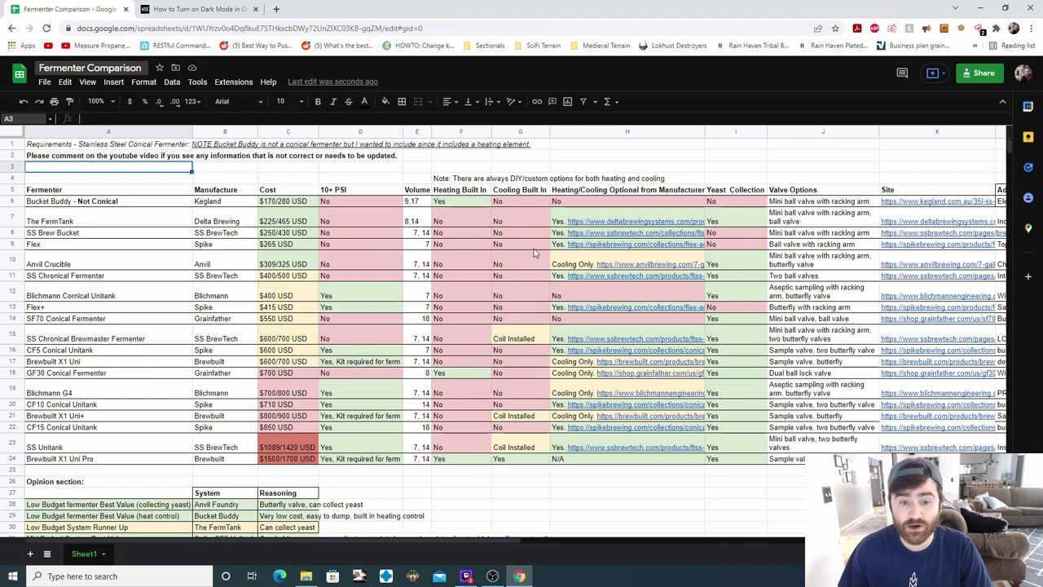
- Review the Fermenter, Manufacture, Cost and Volume columns of the comparison table
left_click(183, 132)
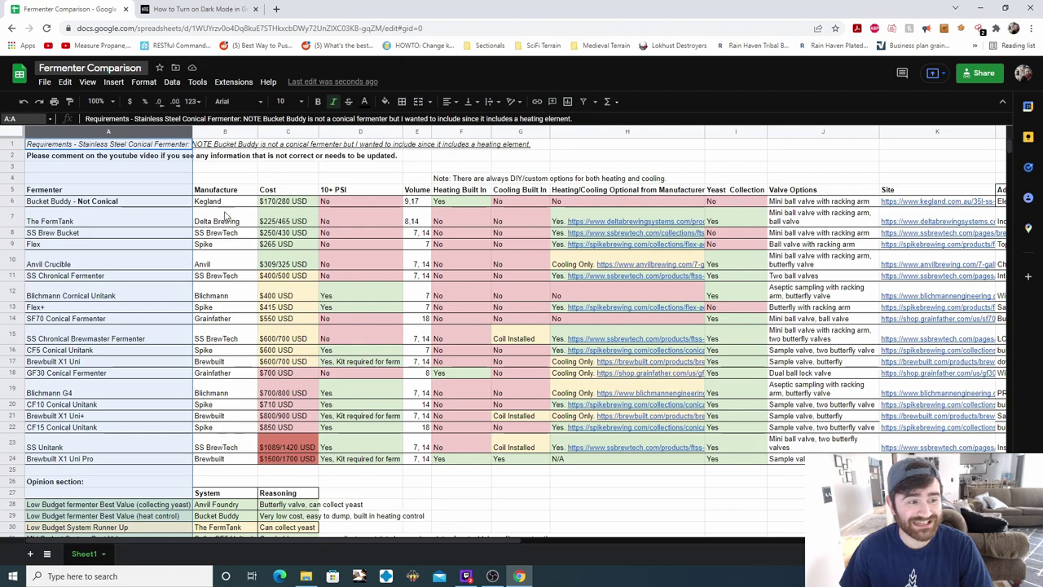
left_click(214, 221)
left_click(113, 132)
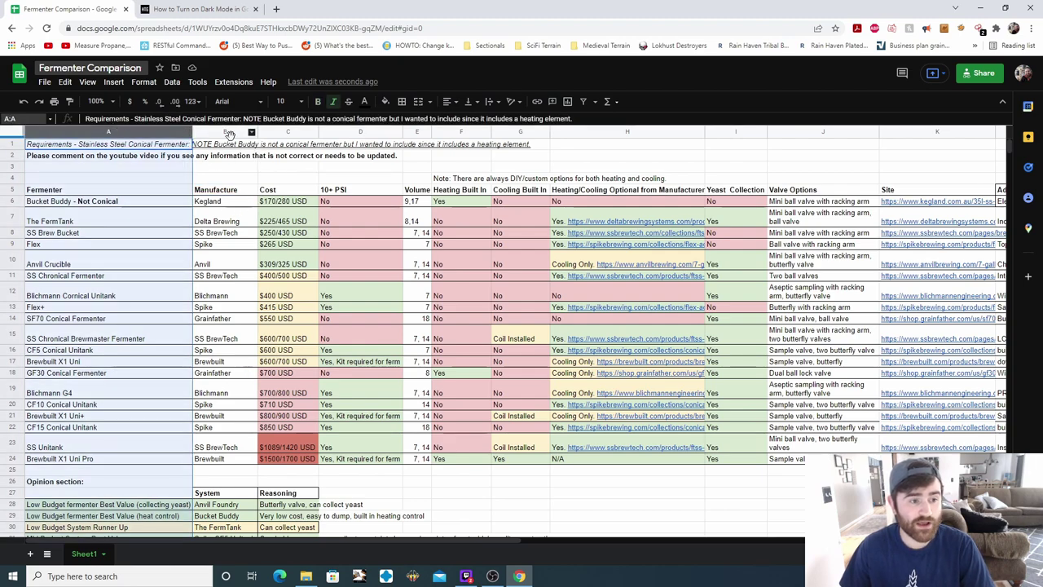
left_click(235, 132)
left_click(286, 132)
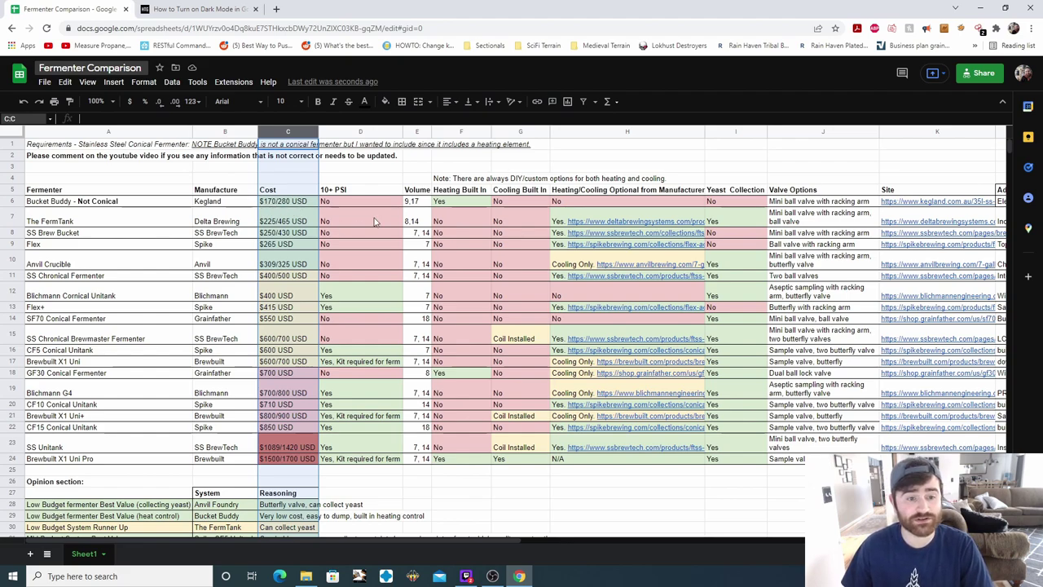
left_click(417, 131)
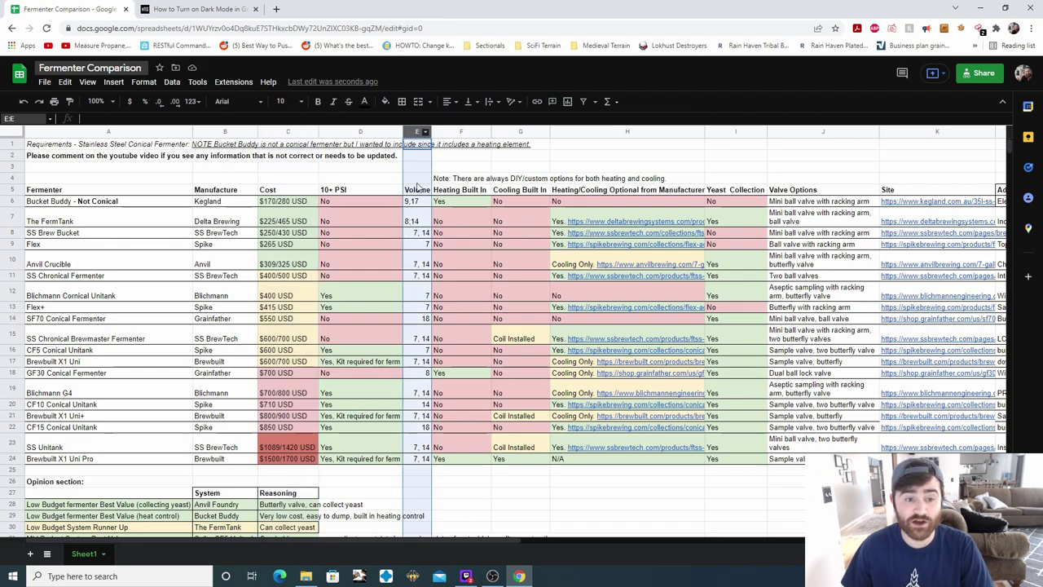
- Compare how cost and volume entries correspond in the Bucket Buddy row and in row 11
left_click(55, 204)
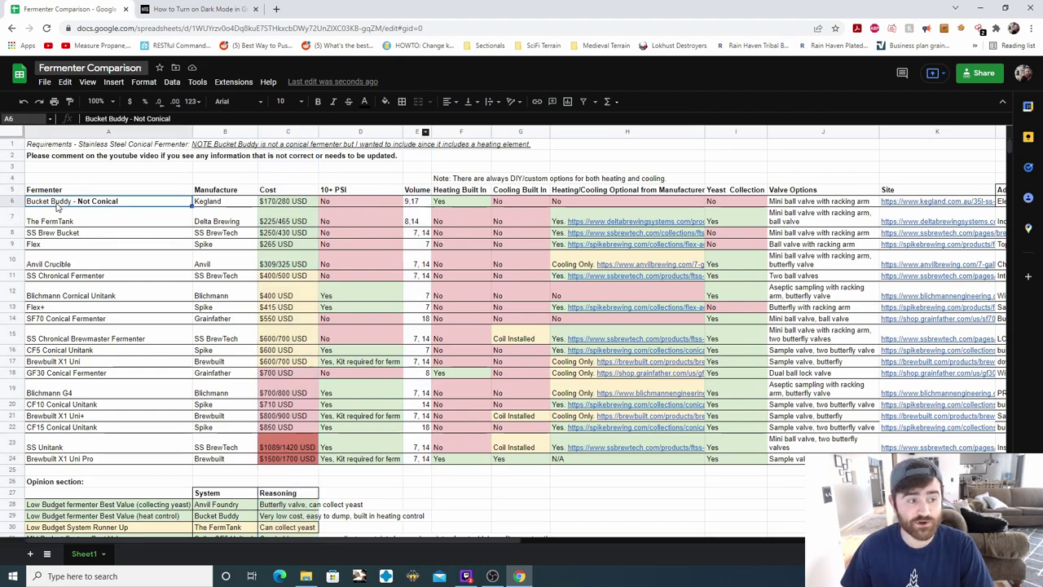
left_click(414, 203)
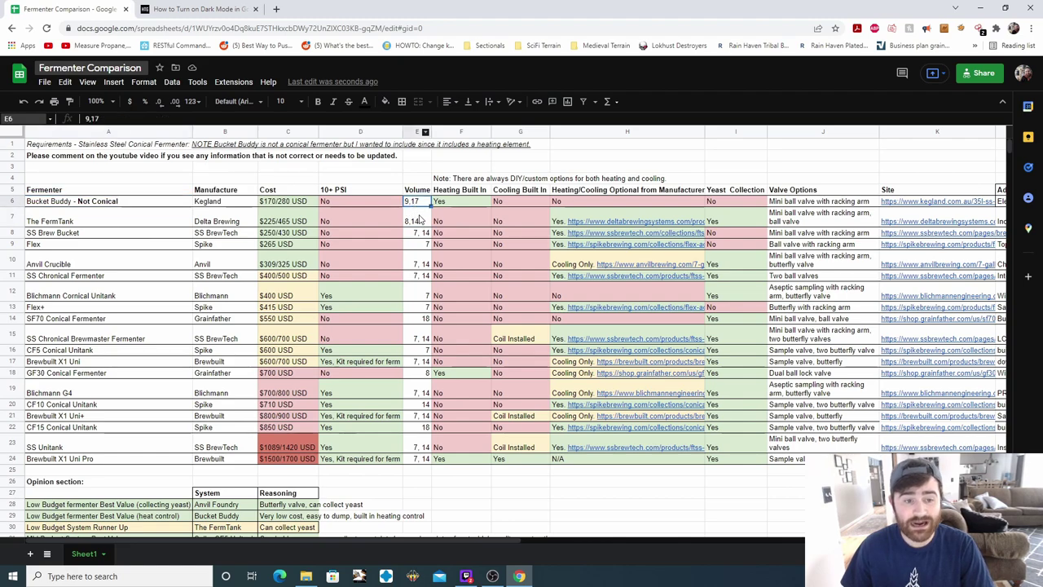
left_click(278, 203)
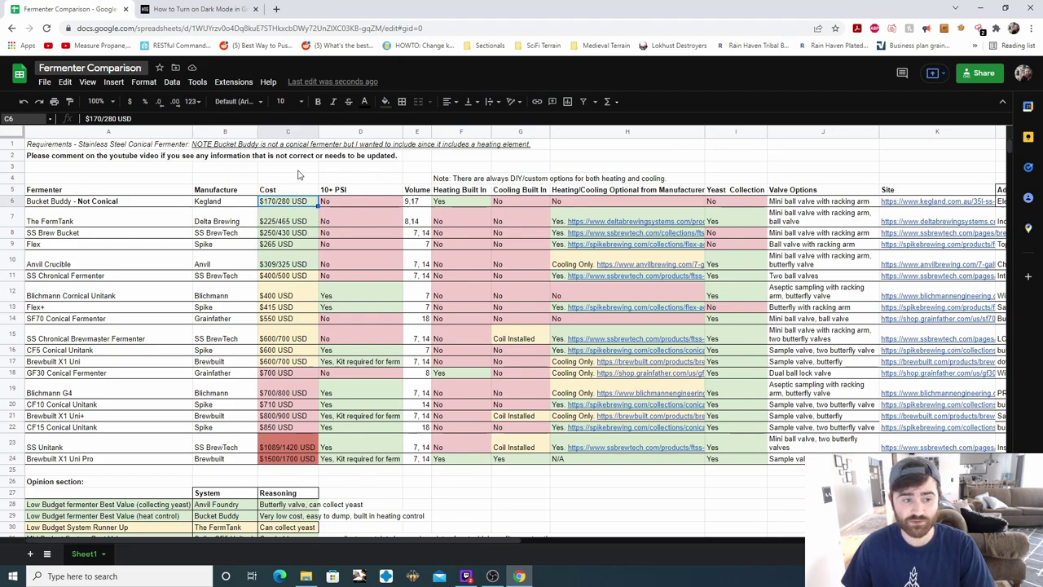
left_click(274, 301)
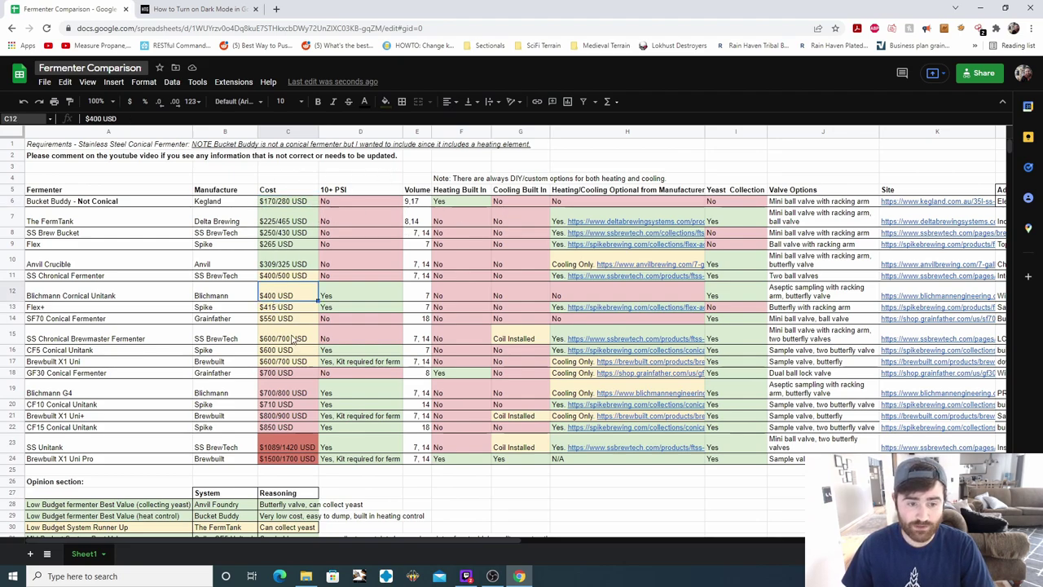
left_click(290, 277)
left_click(418, 277)
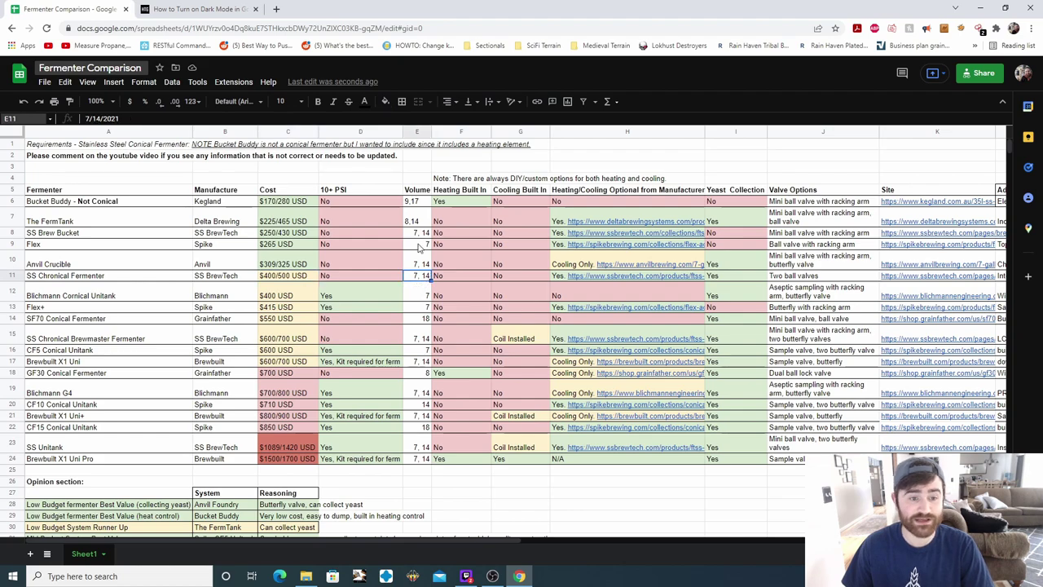
- Examine the 10+ PSI column, from its header through the entries for the FermTank and Flex fermenters
left_click(360, 131)
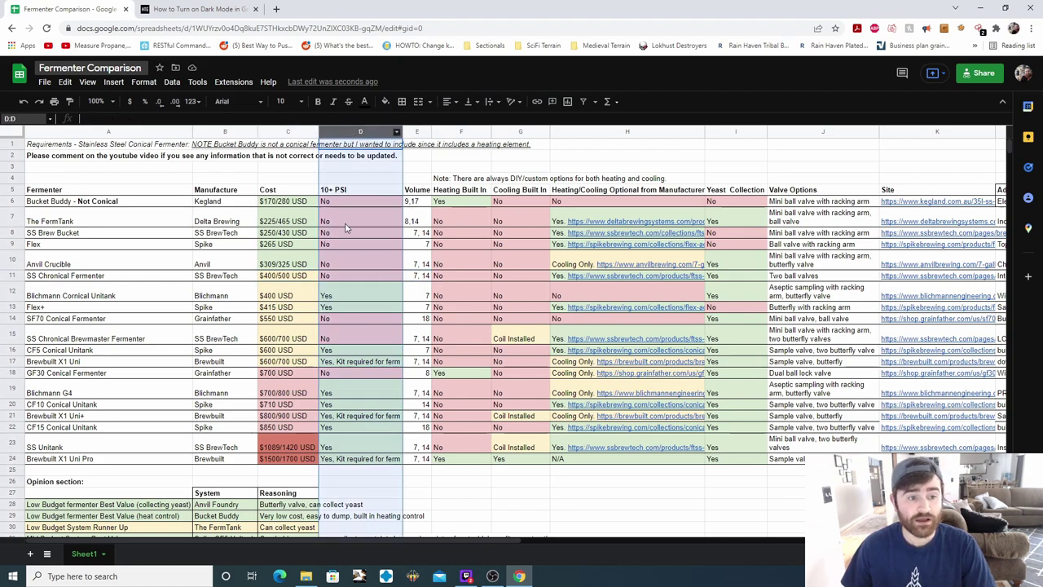
key("ctrl+z")
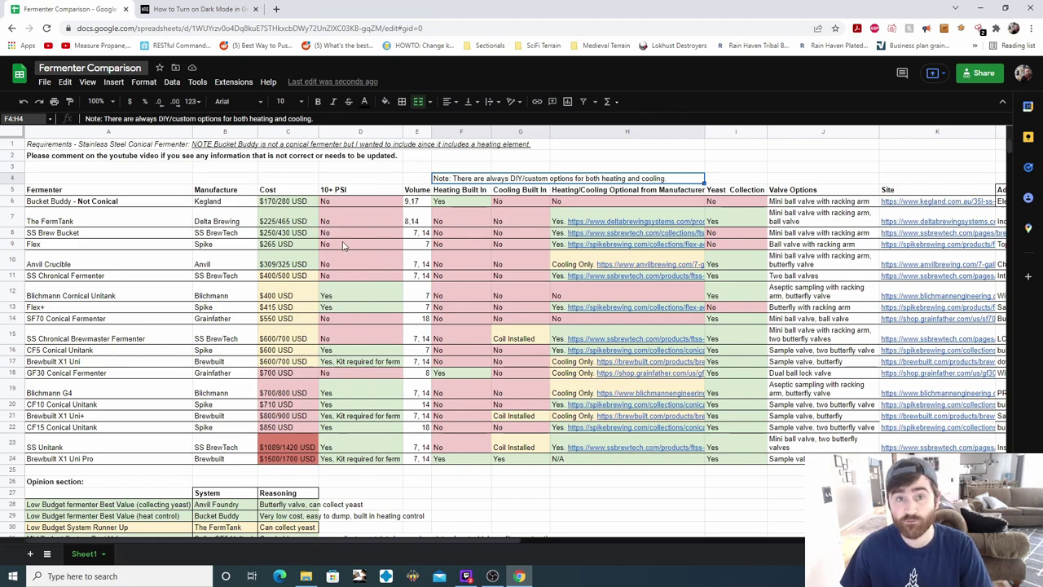
key("Left")
key("Left")
key("Down")
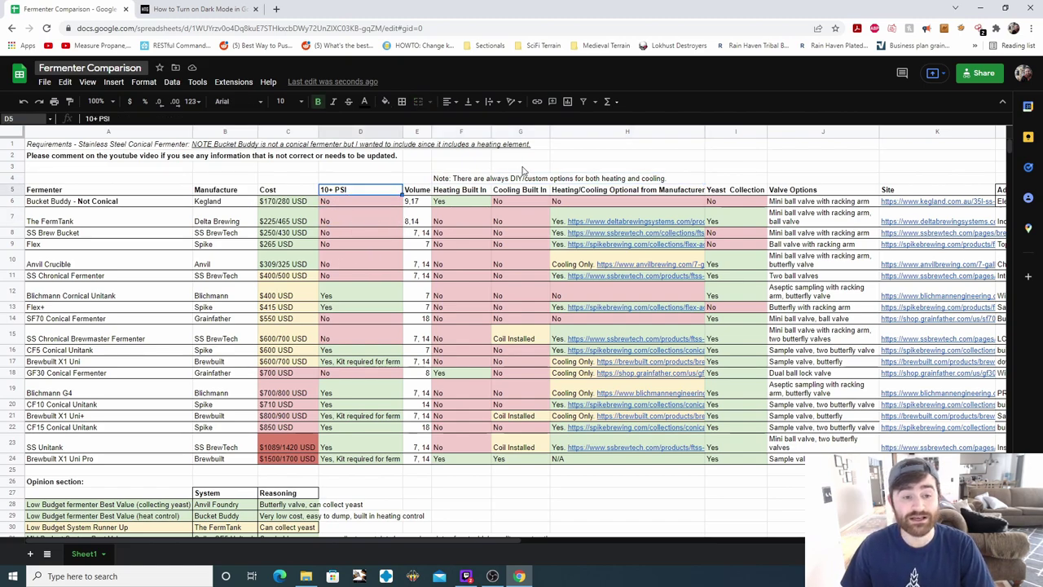
left_click(516, 169)
left_click(366, 190)
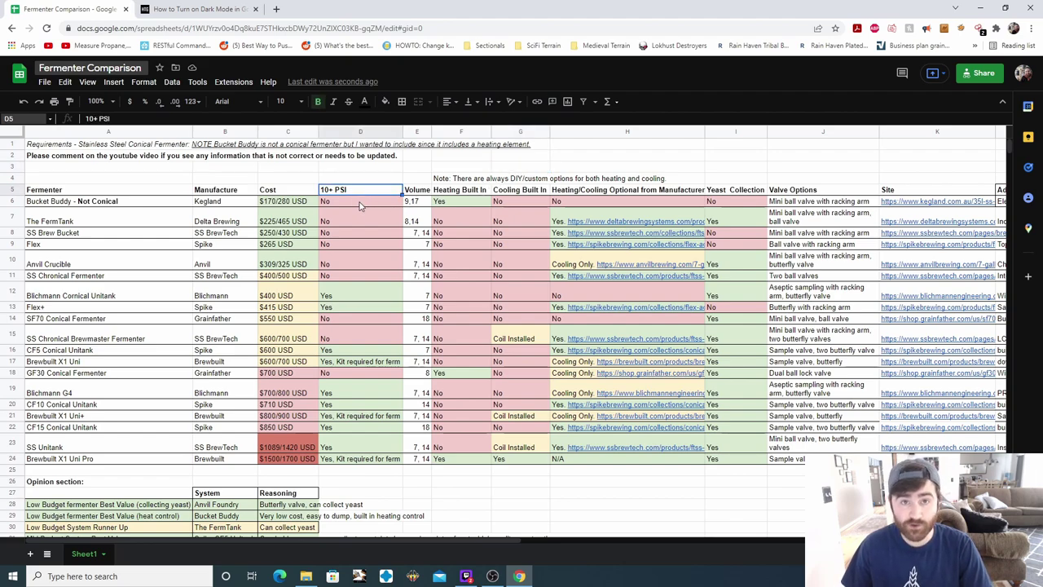
left_click(361, 245)
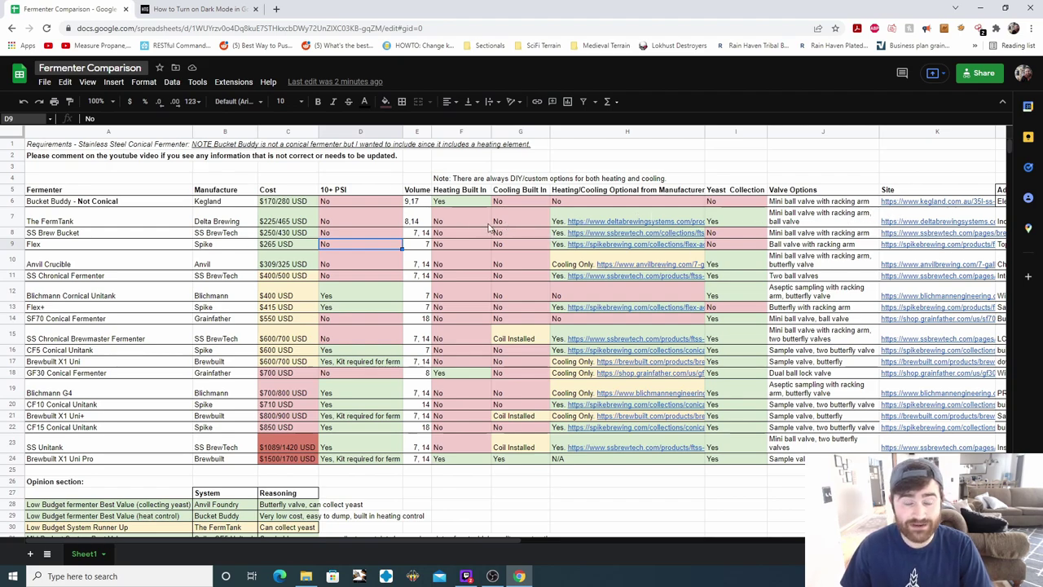
left_click(370, 216)
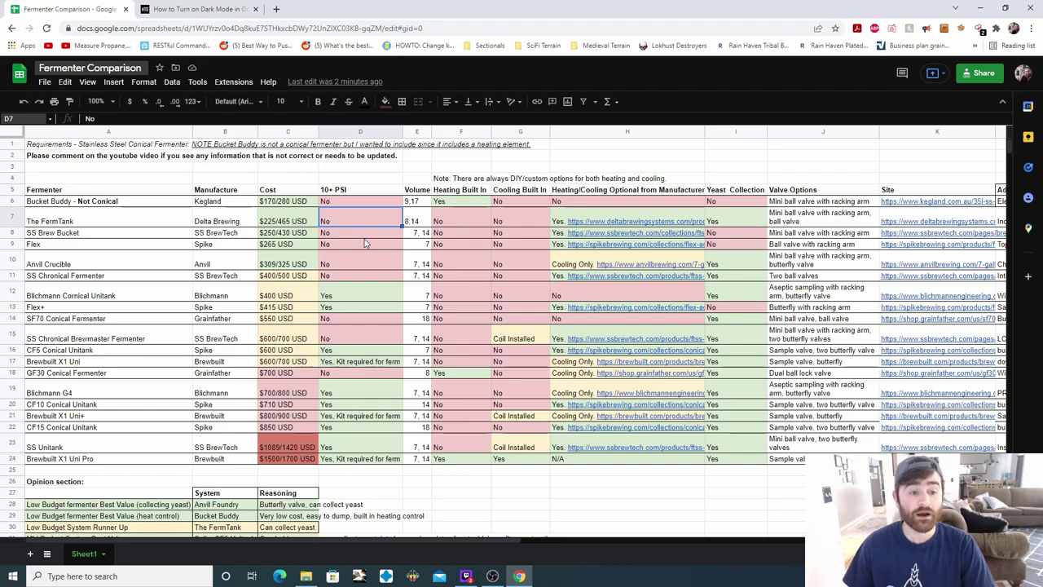
left_click(358, 210)
key("ctrl+Down")
left_click(364, 191)
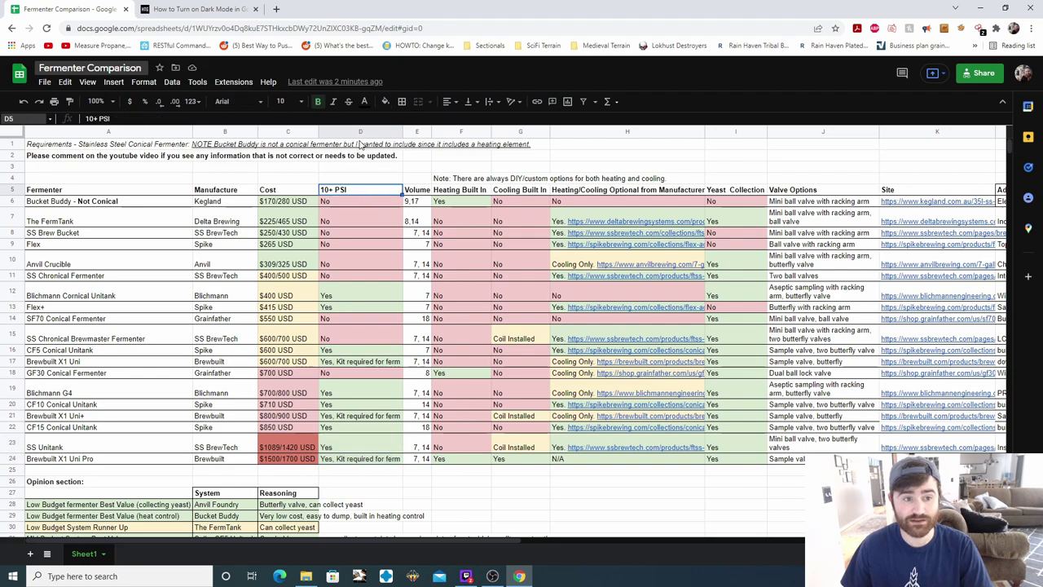
left_click(359, 131)
- Review the Volume, Heating Built In, Cooling Built In and Heating/Cooling Optional from Manufacturer columns
left_click(416, 132)
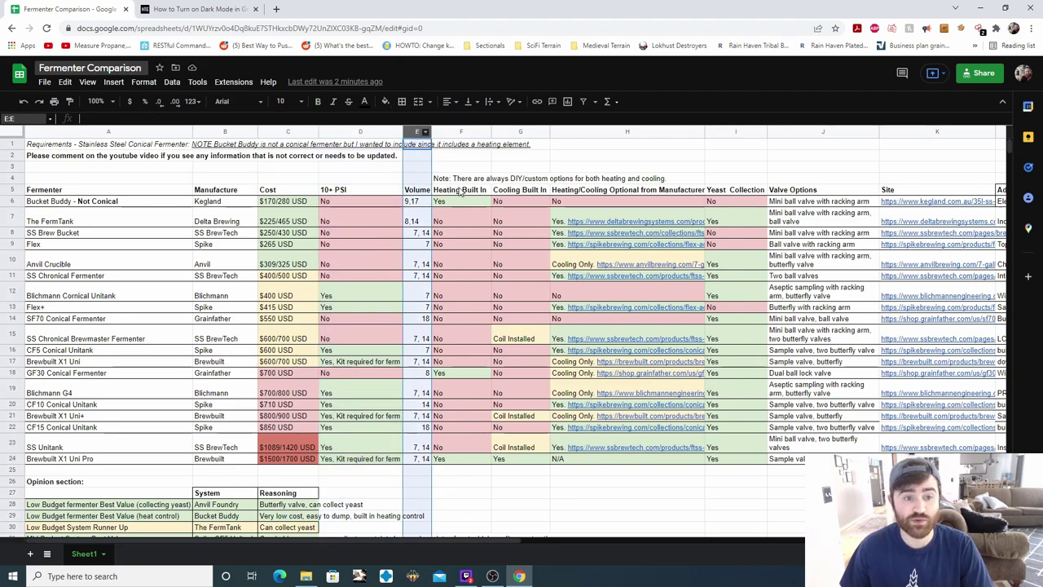
left_click(461, 131)
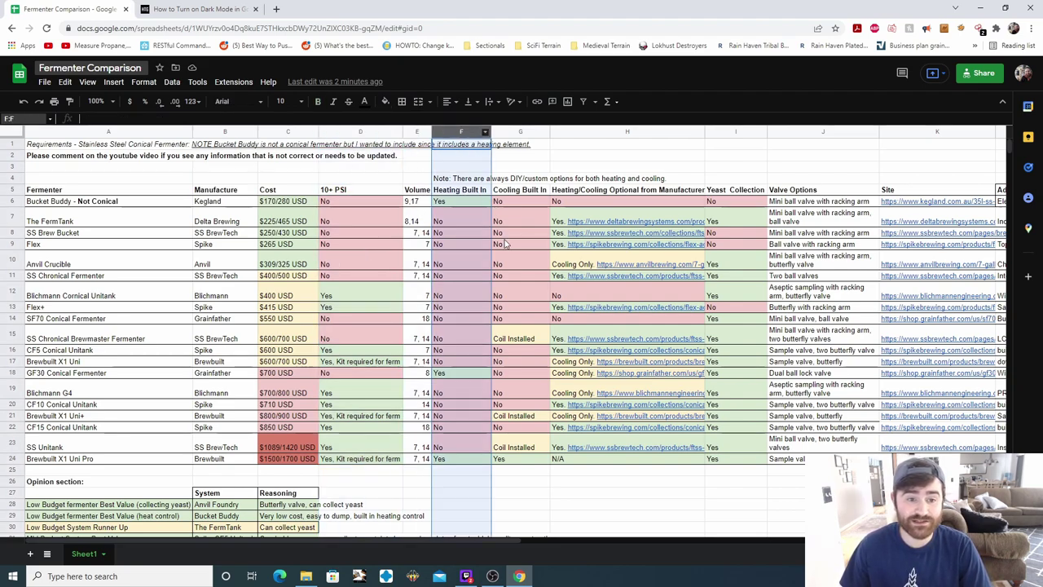
left_click(523, 132)
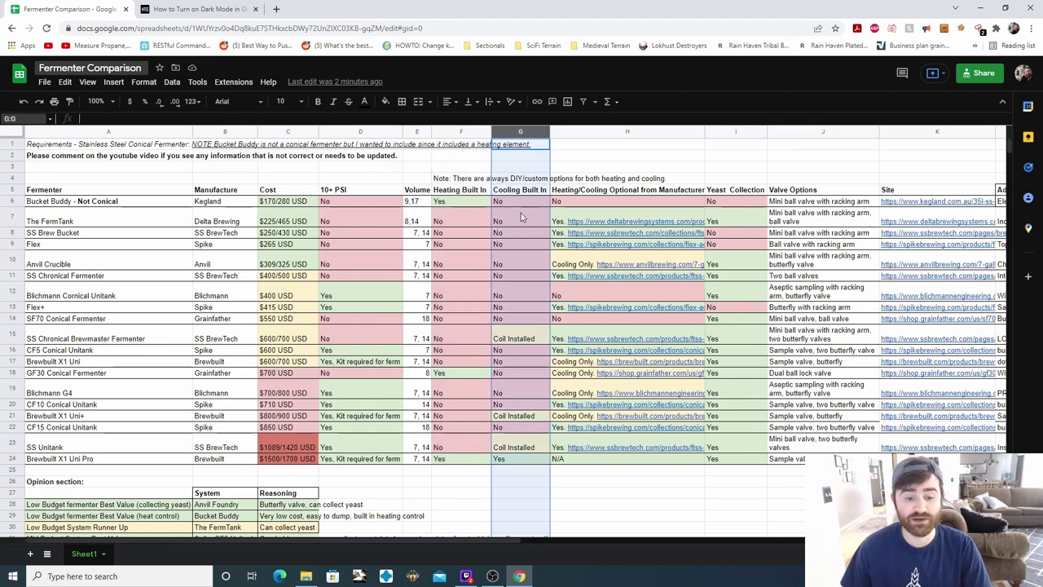
left_click(698, 132)
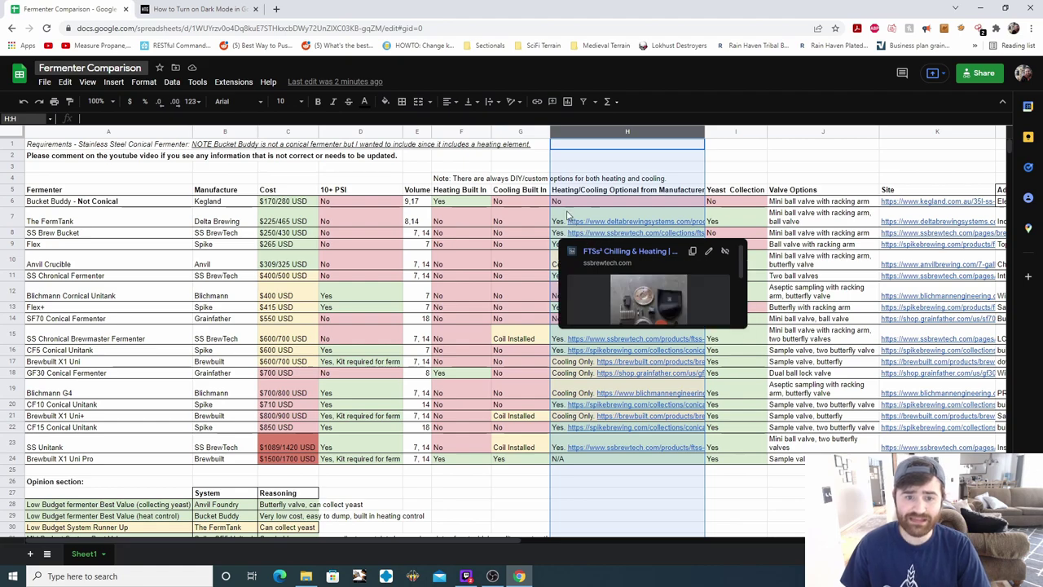
left_click(778, 160)
left_click(649, 190)
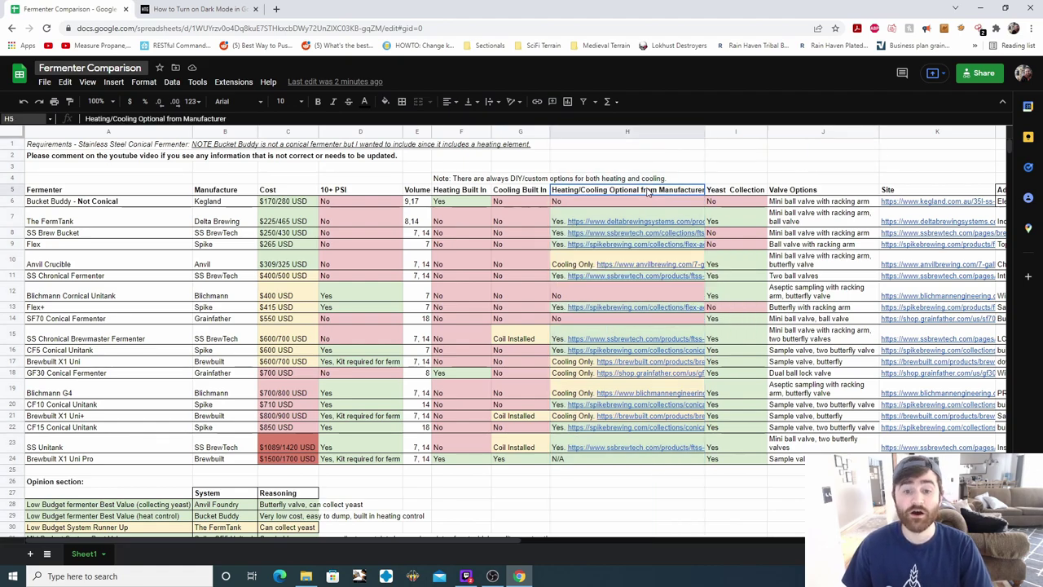
- Examine the DIY heating and cooling note alongside the manufacturer's optional heating/cooling column, including the FermTank link
left_click(503, 181)
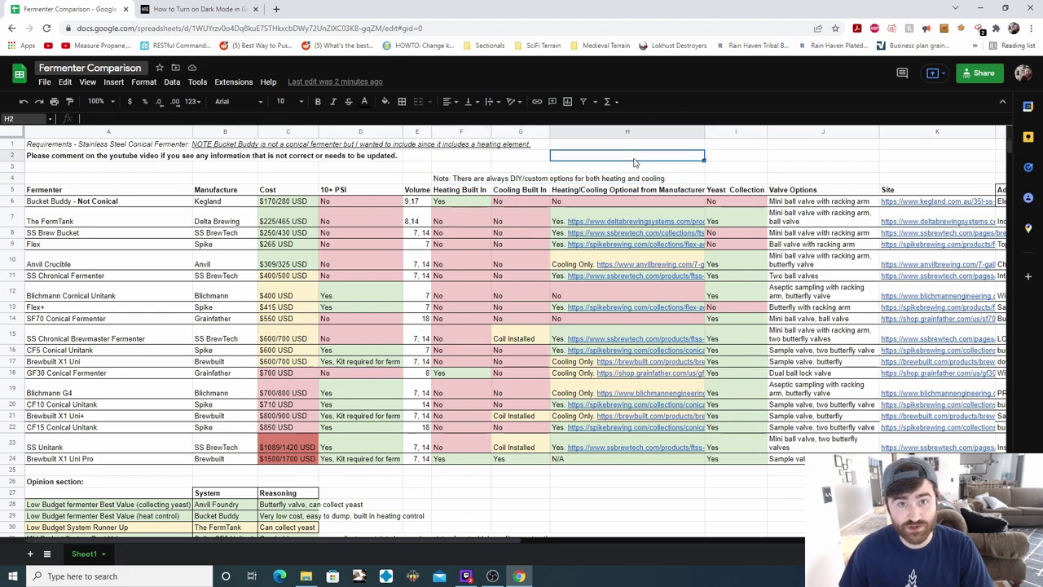
left_click(458, 193)
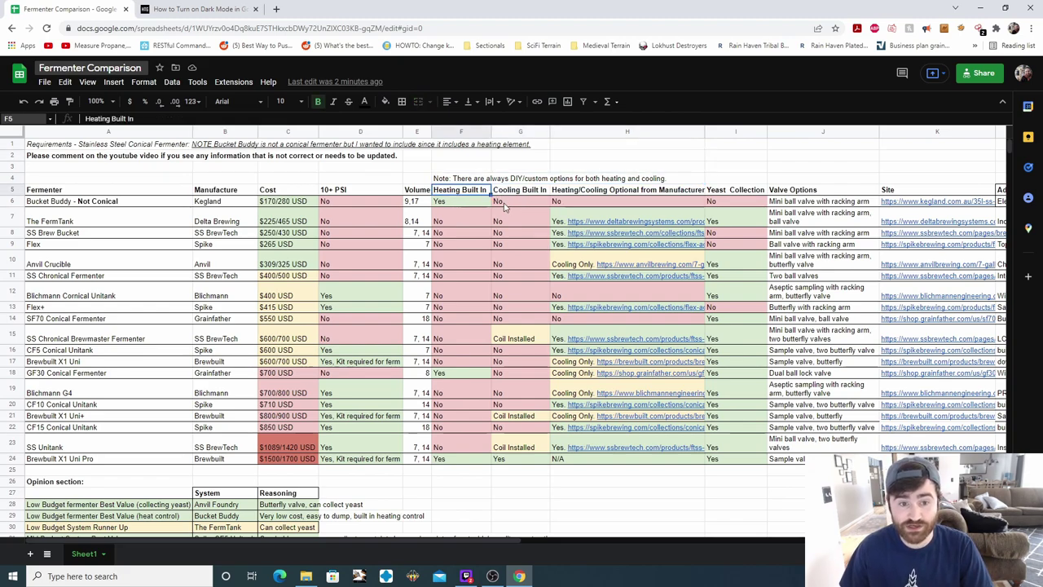
left_click(612, 169)
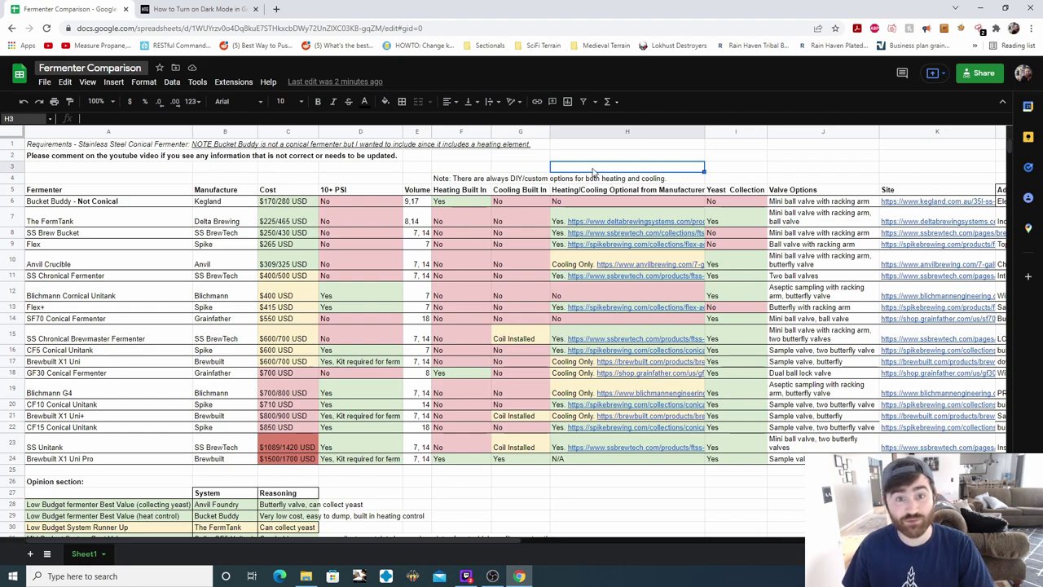
left_click(484, 181)
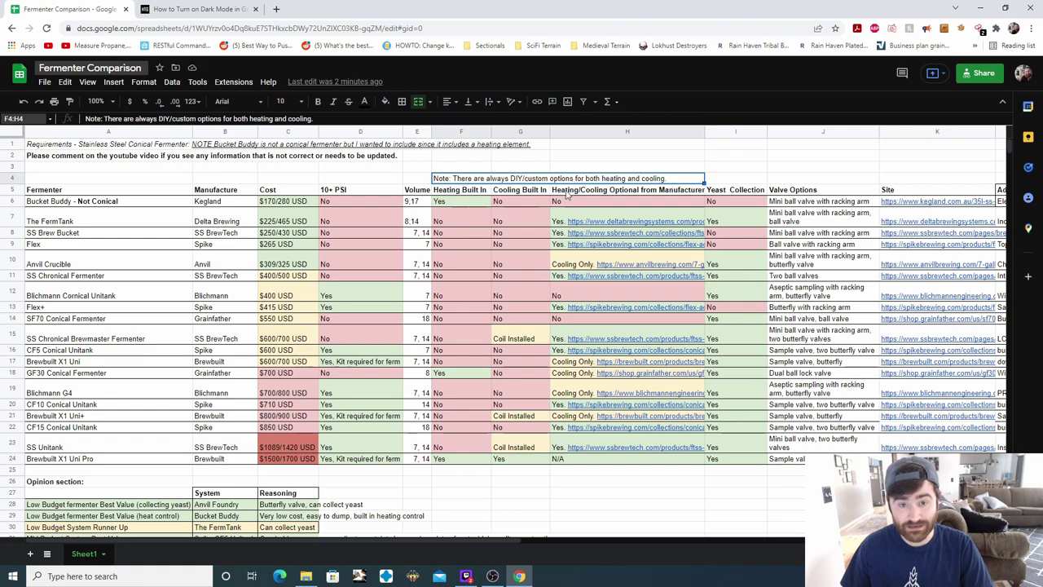
left_click(637, 136)
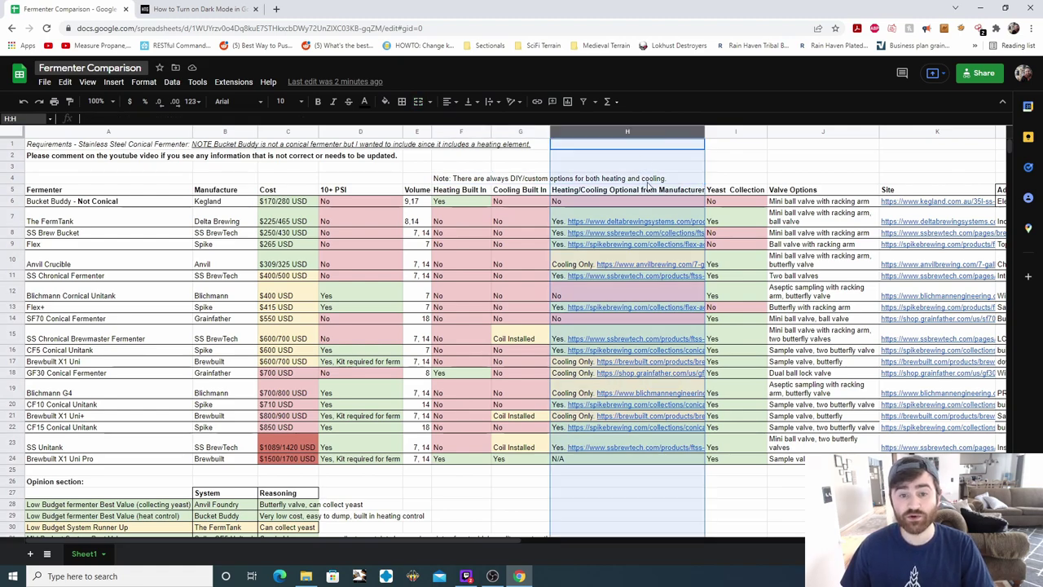
left_click(740, 179)
left_click(641, 221)
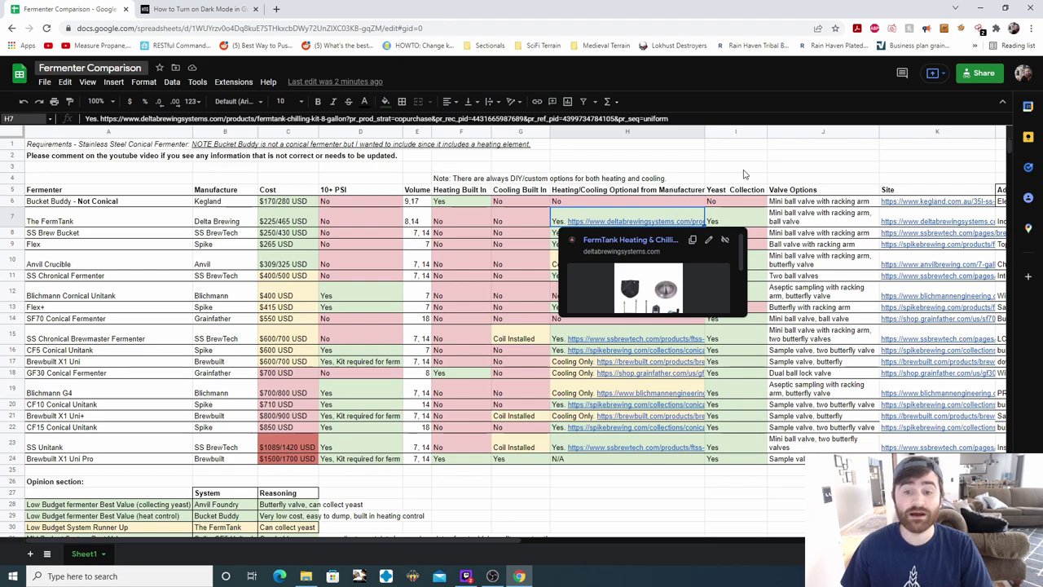
left_click(687, 160)
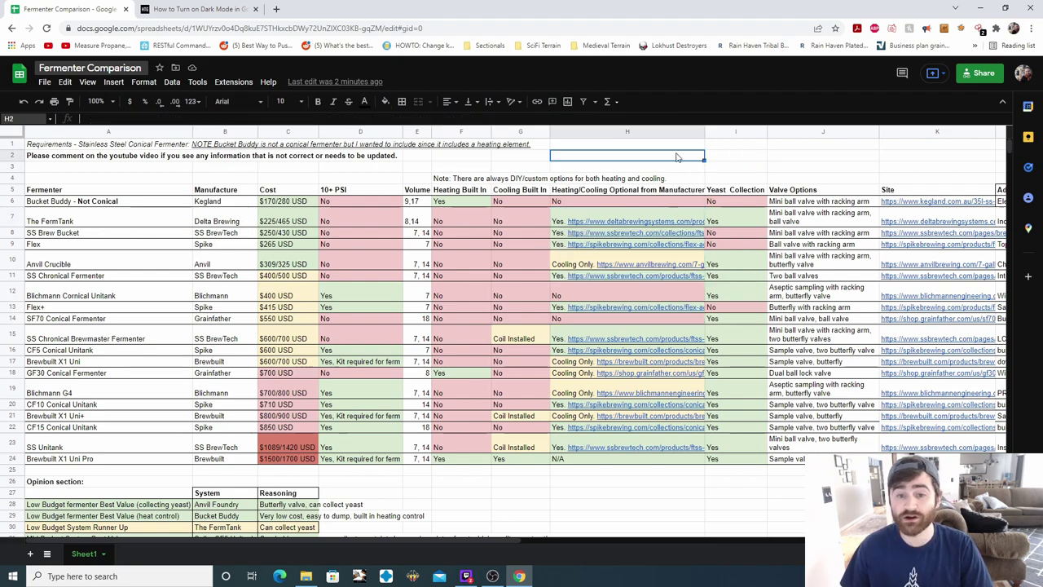
left_click(627, 131)
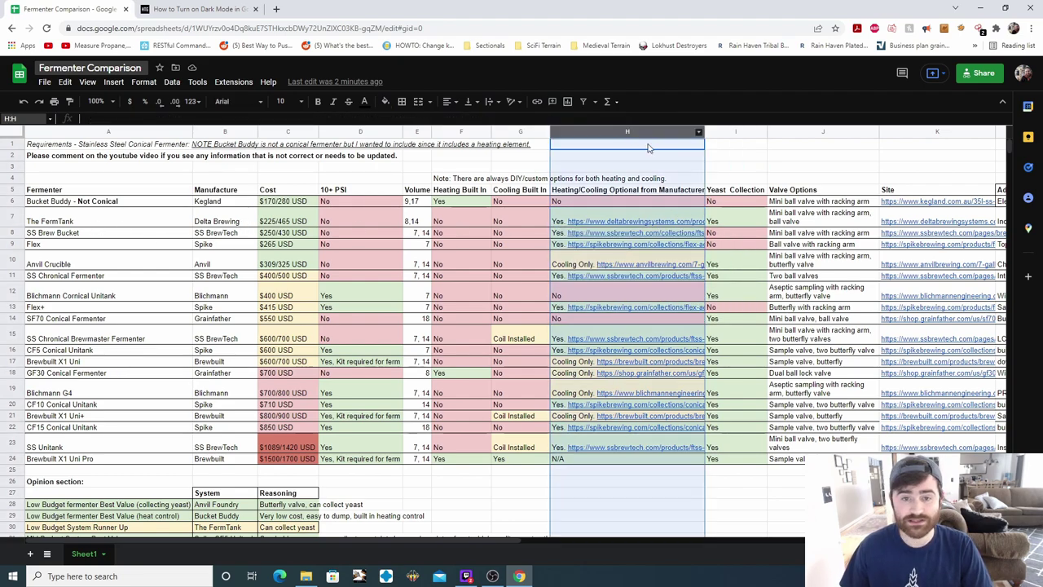
- Review the Yeast Collection and Valve Options columns of the comparison table
left_click(736, 132)
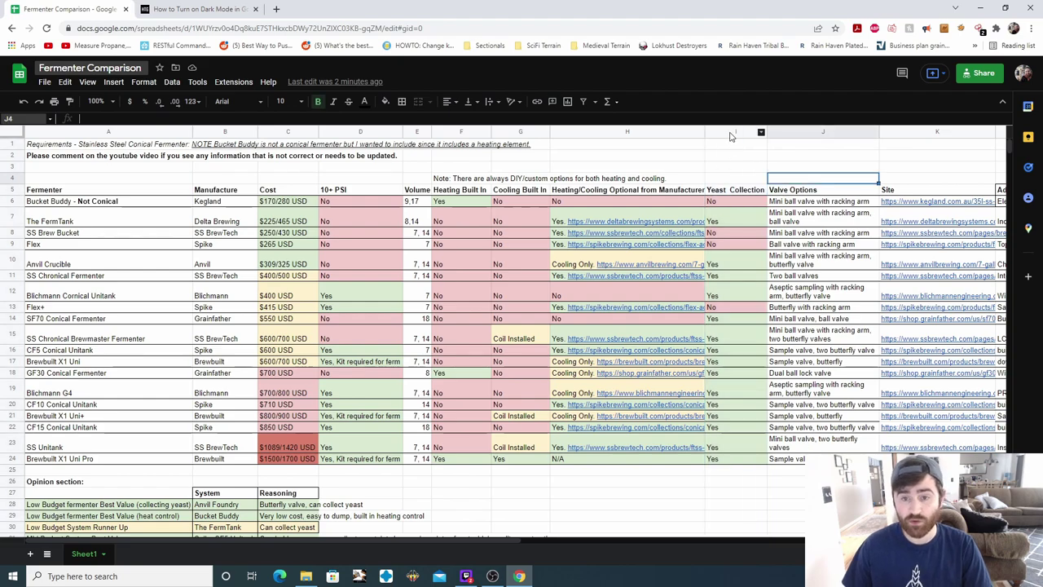
left_click(825, 134)
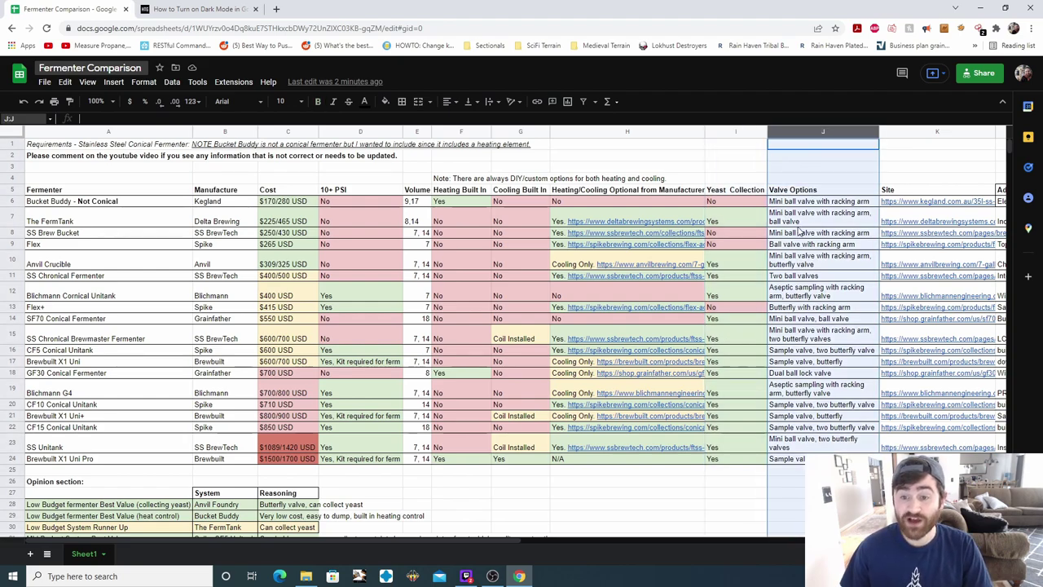
- Examine the Valve Options entries for the Bucket Buddy, Anvil Crucible and SS Brew Bucket, including the whole column
left_click(155, 203)
left_click(826, 202)
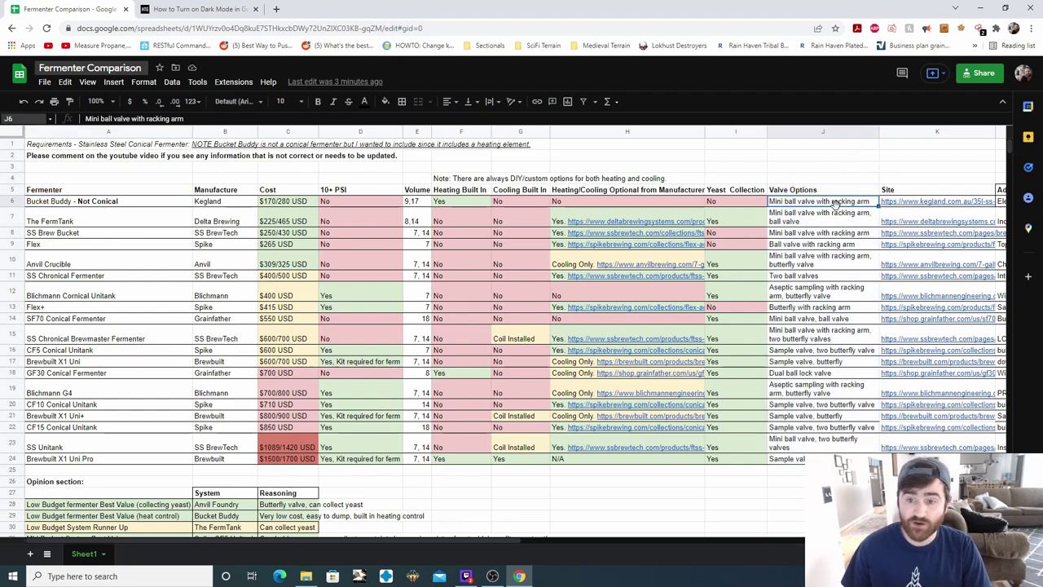
left_click(828, 247)
left_click(836, 262)
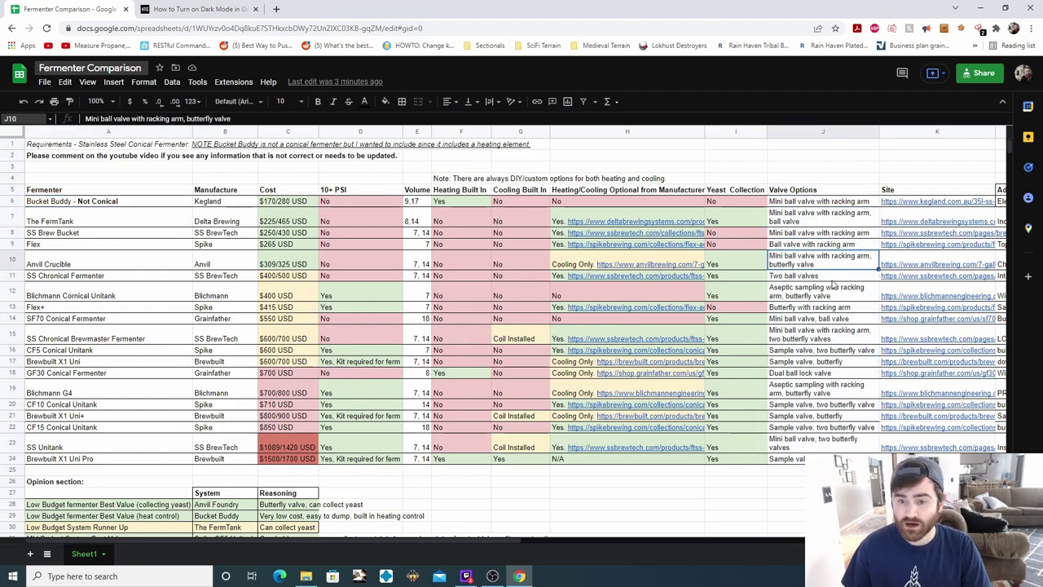
left_click(848, 234)
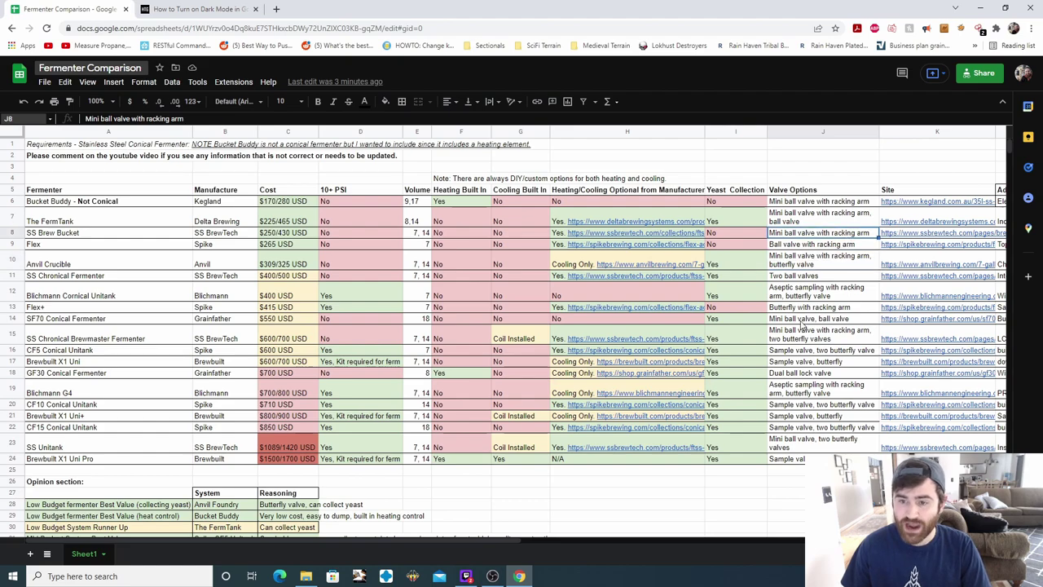
left_click(865, 132)
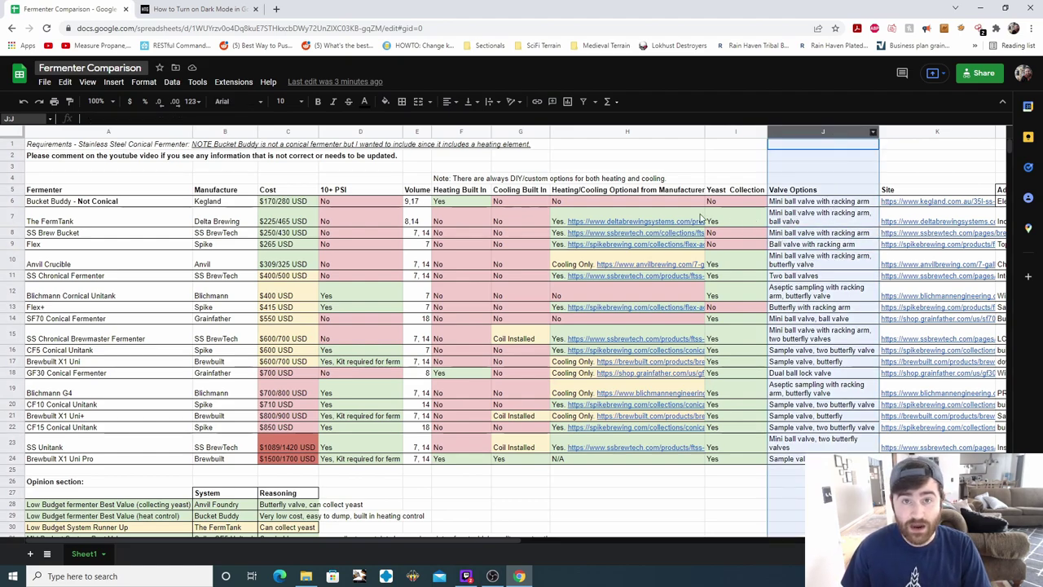
- Review the Site and Additional Notes columns, and return to the start of the comparison table
left_click(941, 132)
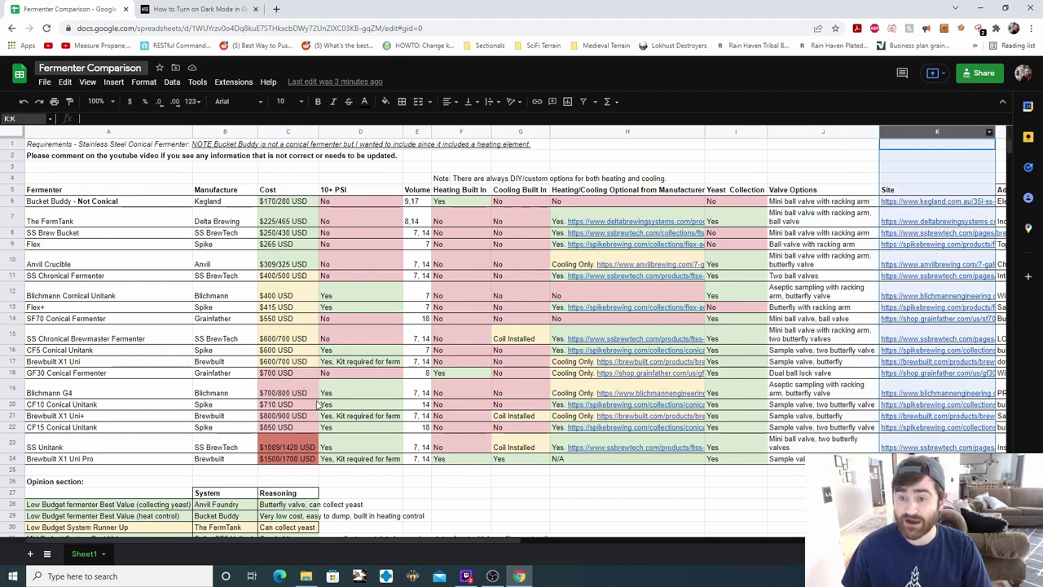
left_click_drag(150, 541, 326, 540)
left_click(613, 132)
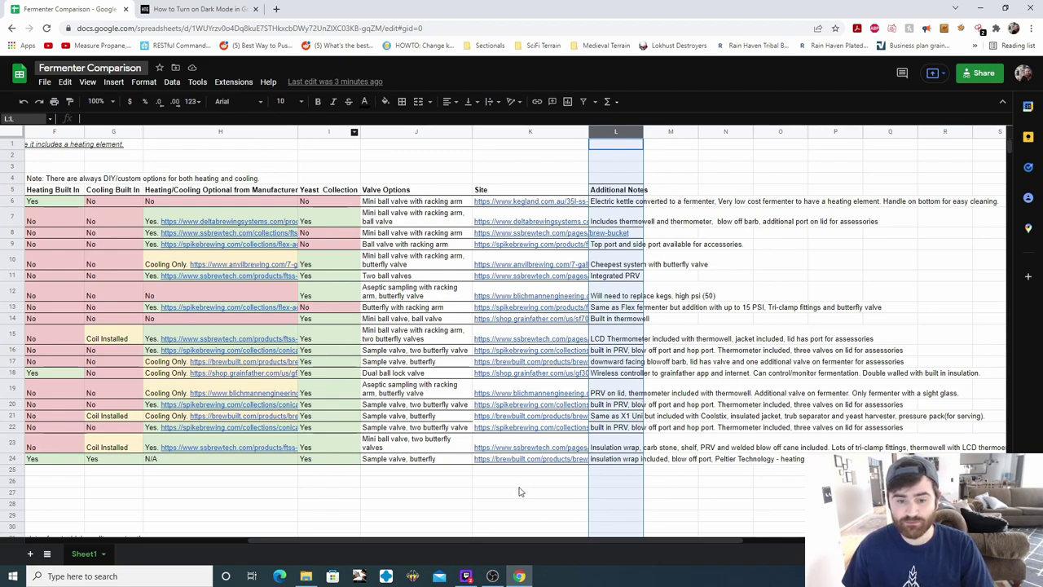
left_click_drag(399, 541, 177, 540)
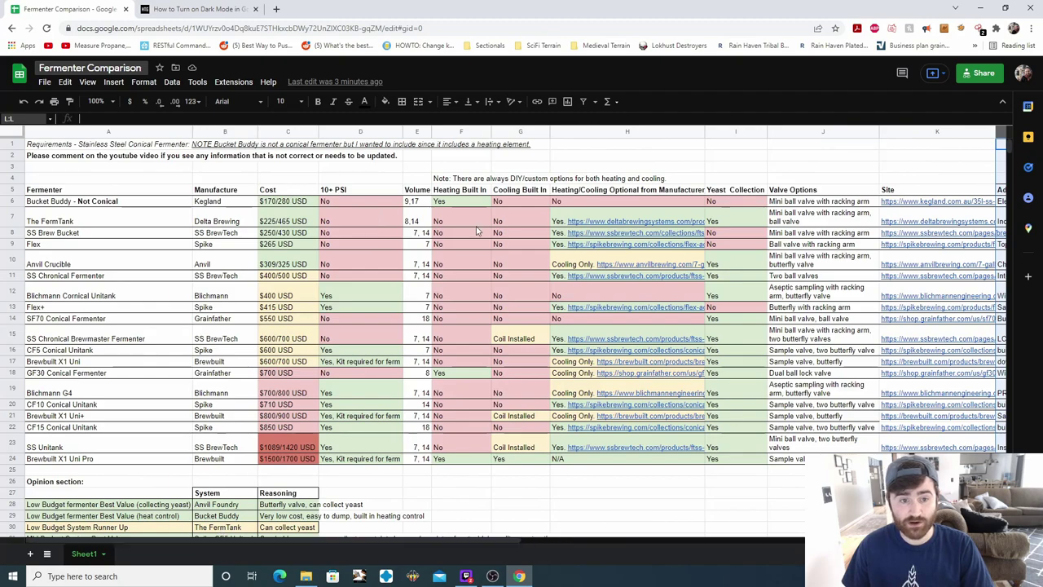
left_click(530, 159)
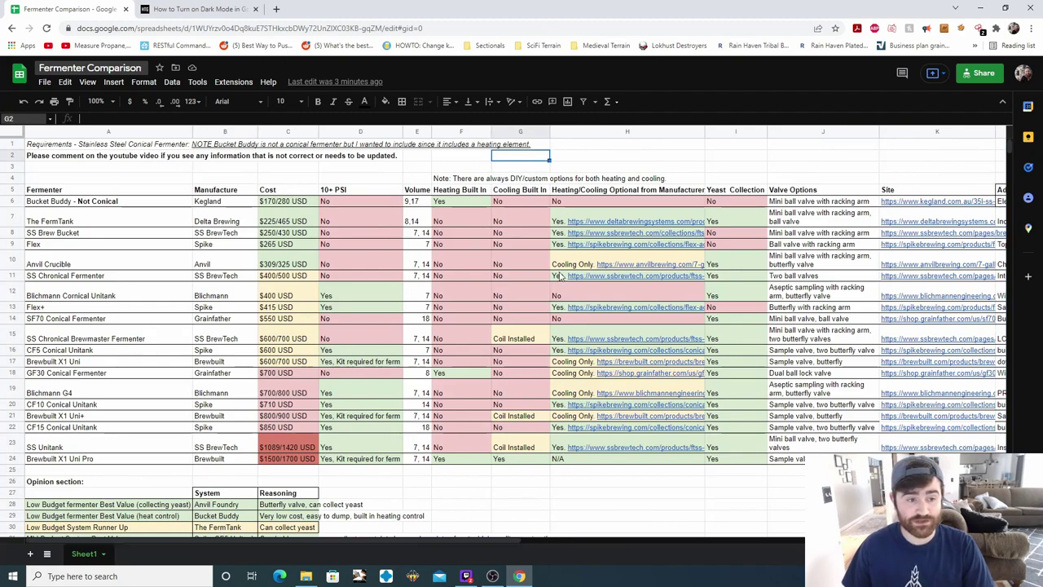
- Look over the Opinion section below the table, covering its low, mid and high budget rankings
scroll(559, 277, "down", 5)
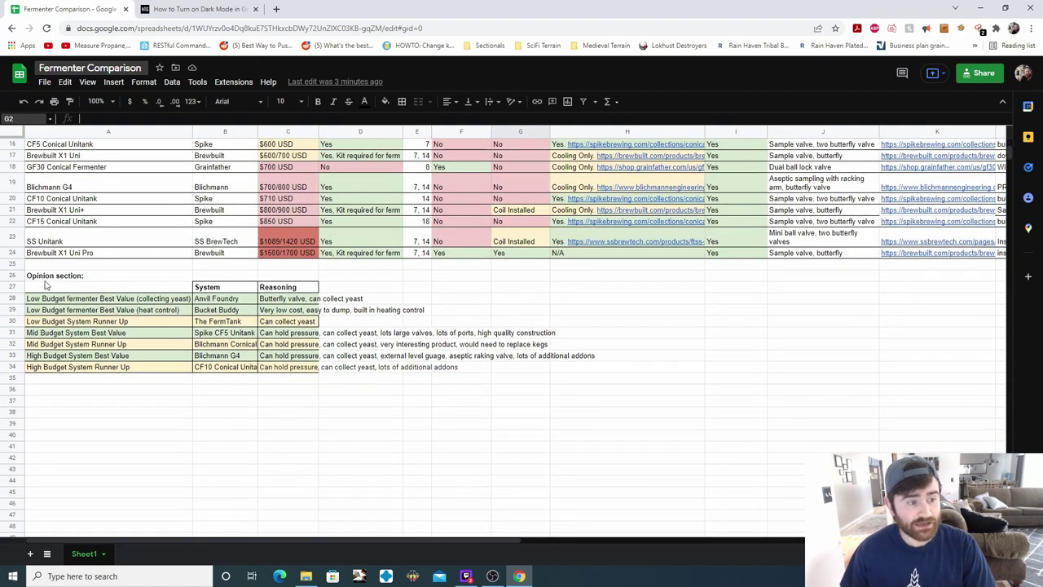
left_click(45, 277)
left_click(387, 413)
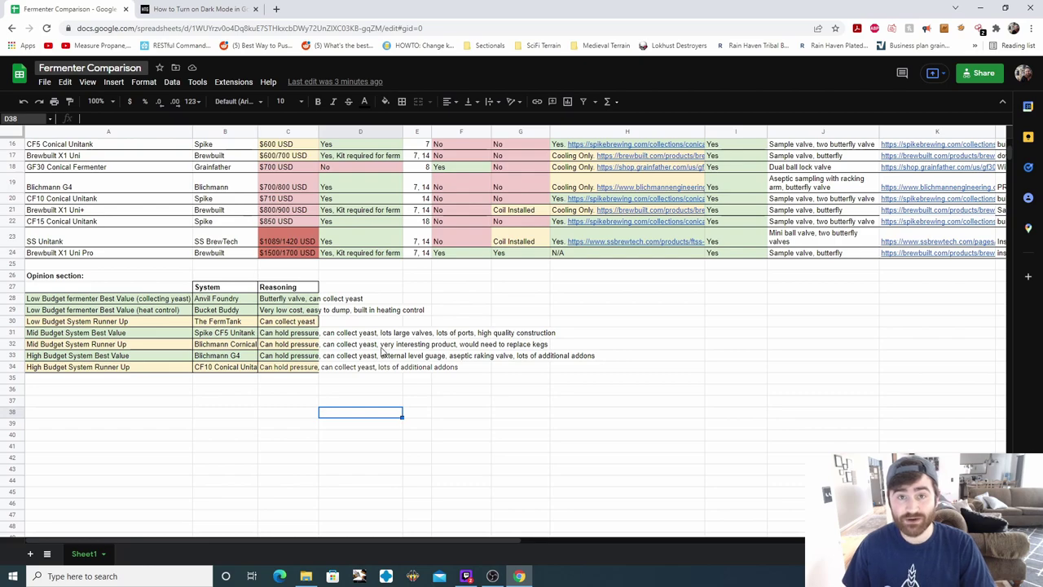
left_click(277, 356)
left_click(92, 344)
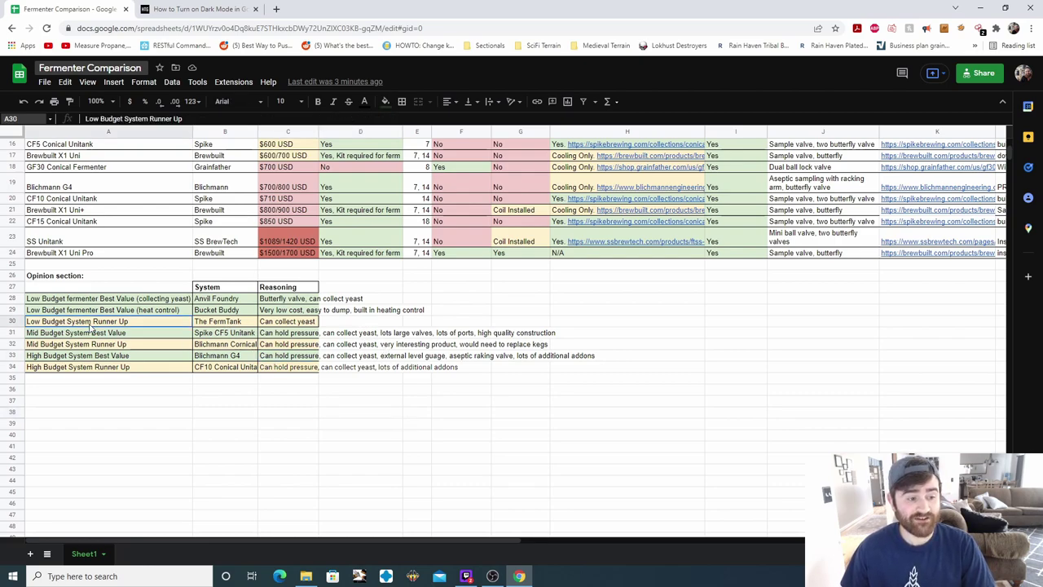
left_click(110, 367)
scroll(117, 377, "up", 6)
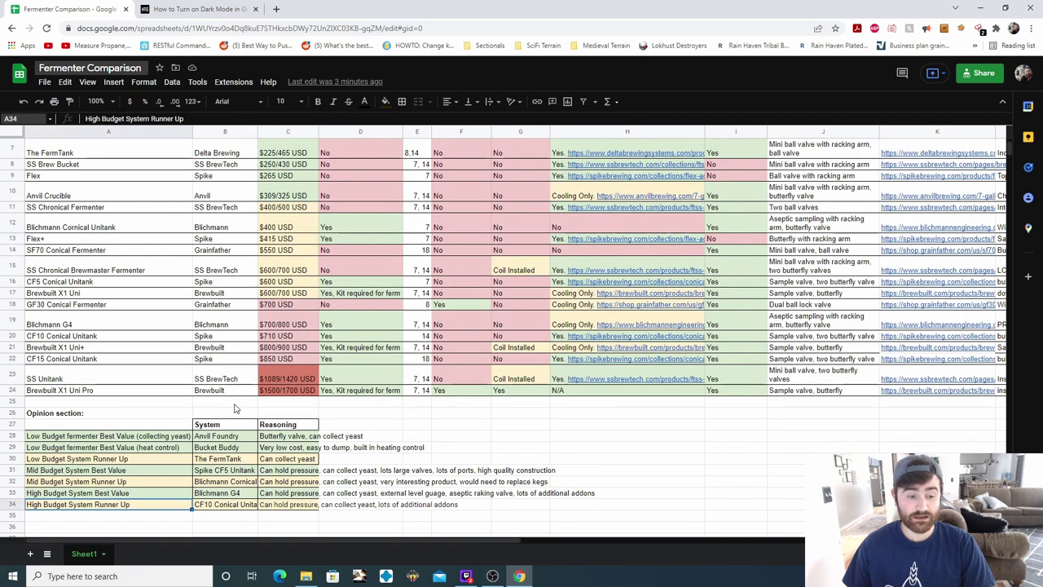
scroll(310, 320, "down", 3)
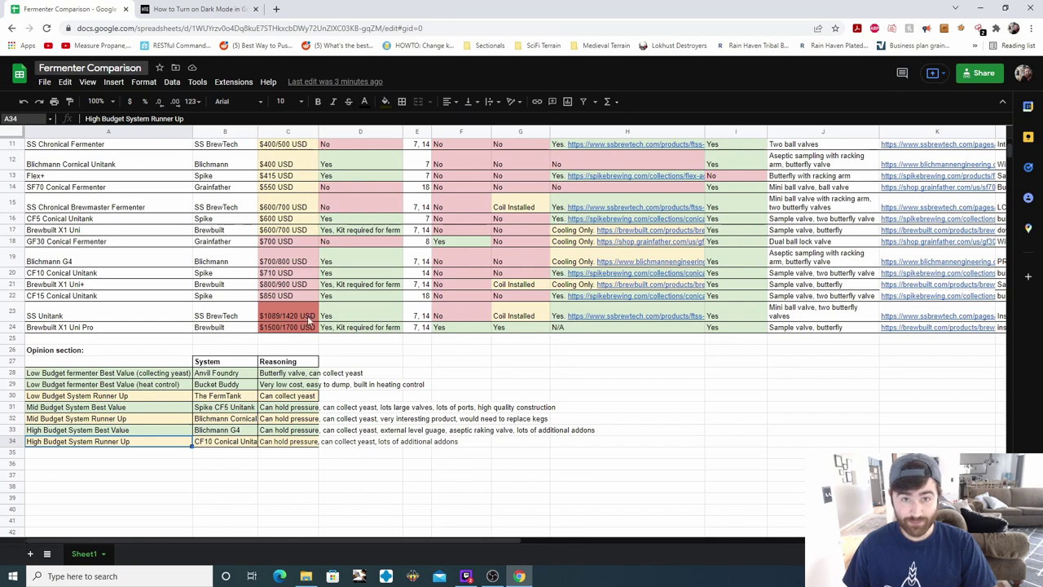
- Examine the Opinion section's low budget best value pick for collecting yeast, including its system and reasoning
left_click(130, 350)
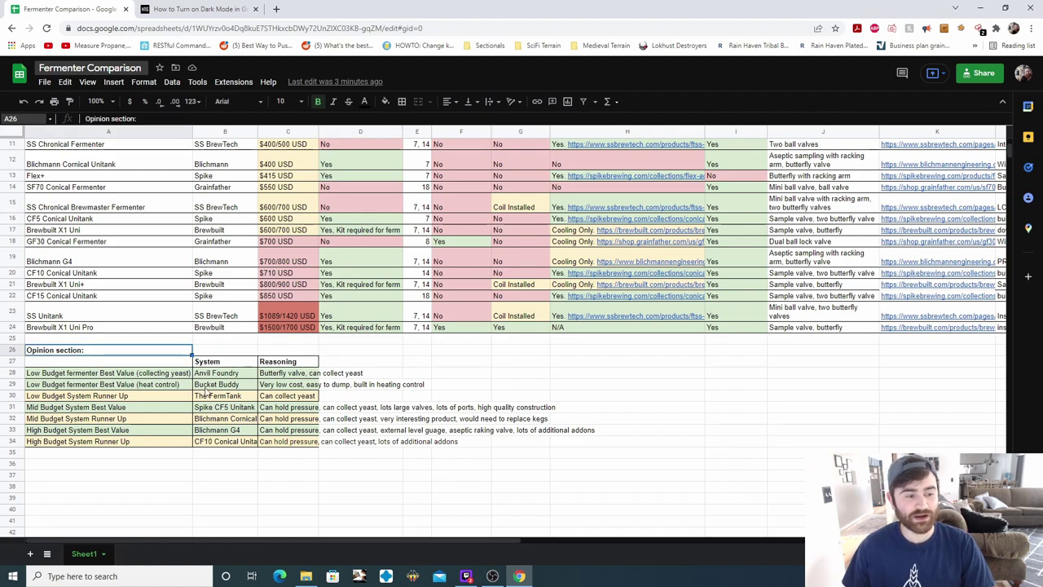
left_click(92, 365)
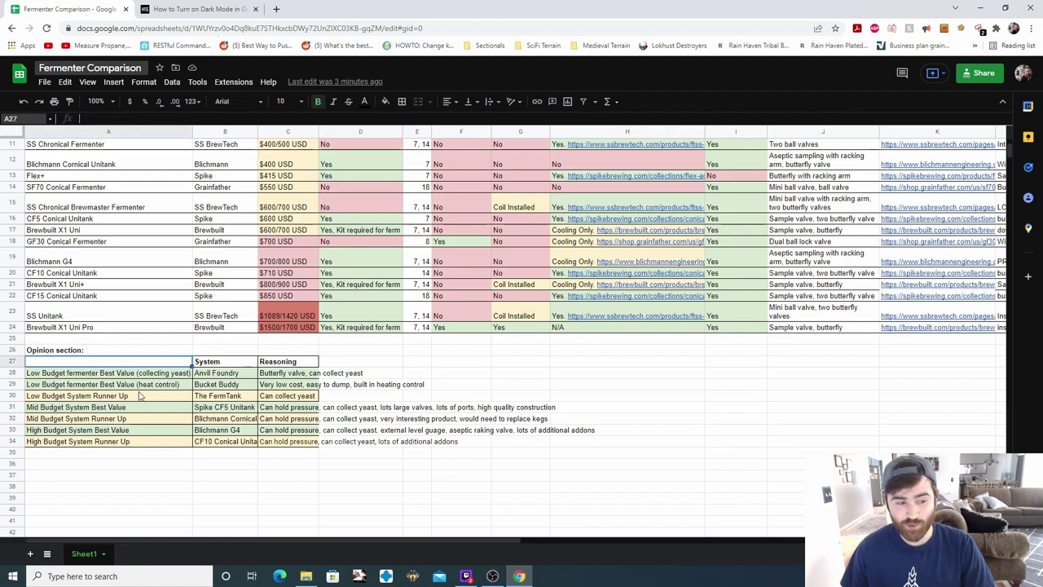
left_click(82, 374)
left_click(279, 377)
left_click(216, 375)
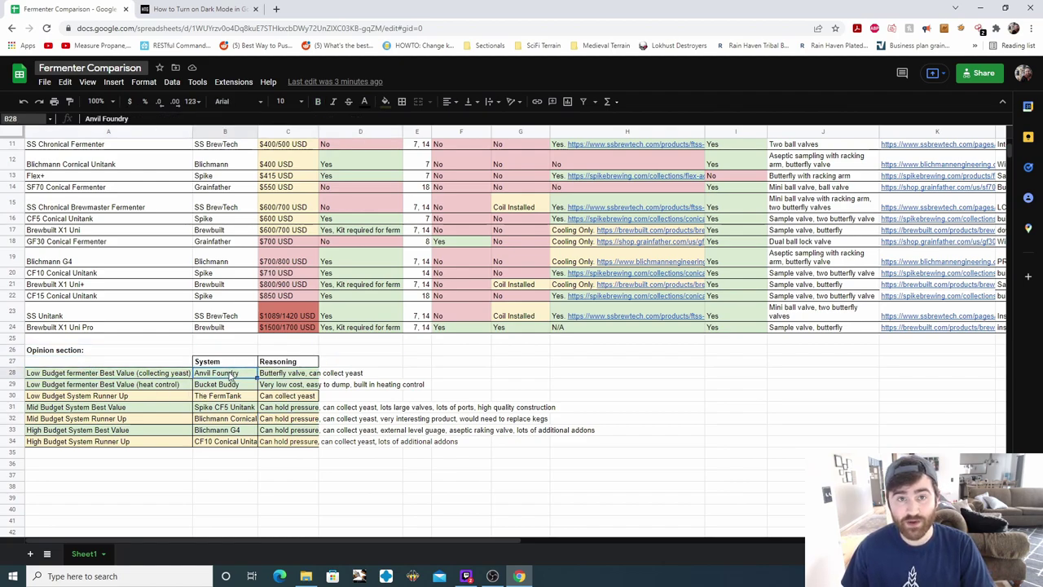
left_click(353, 374)
scroll(353, 375, "up", 3)
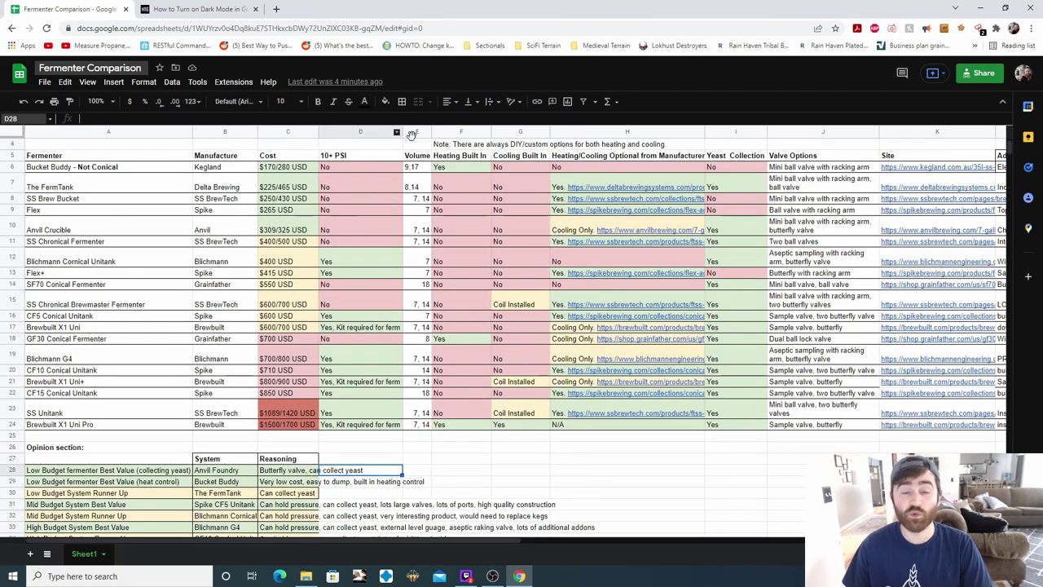
scroll(482, 294, "down", 3)
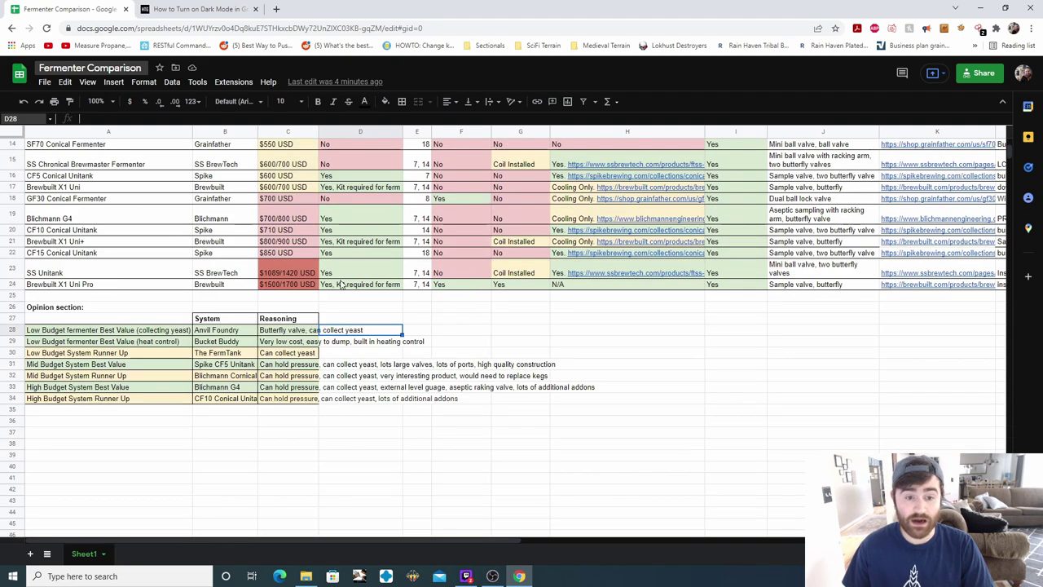
- Revisit the 10+ PSI, Heating/Cooling Optional from Manufacturer, Yeast Collection and Valve Options columns as selection criteria
scroll(324, 346, "up", 5)
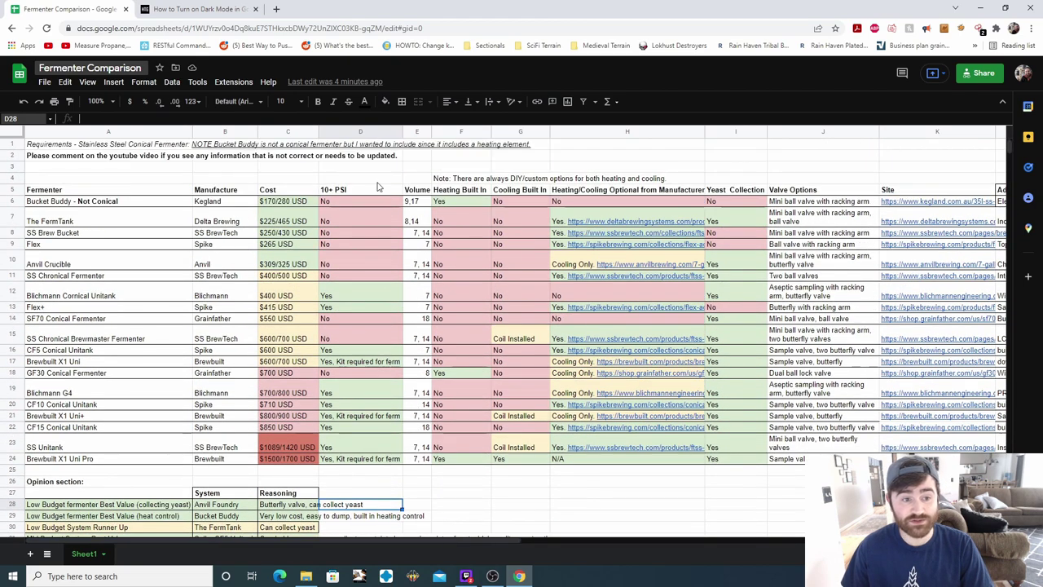
left_click(364, 130)
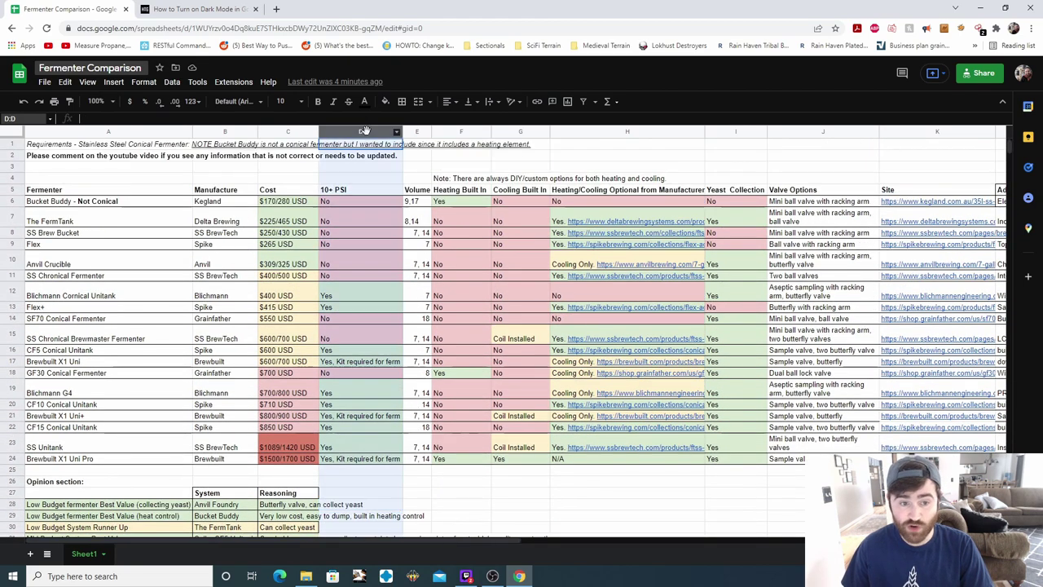
left_click(620, 131)
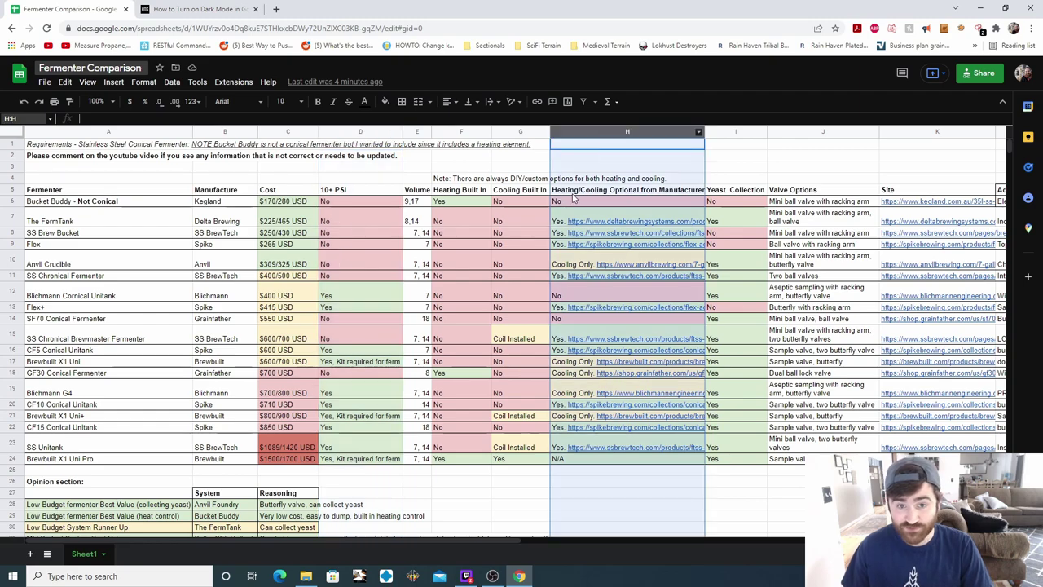
left_click(737, 132)
left_click(828, 130)
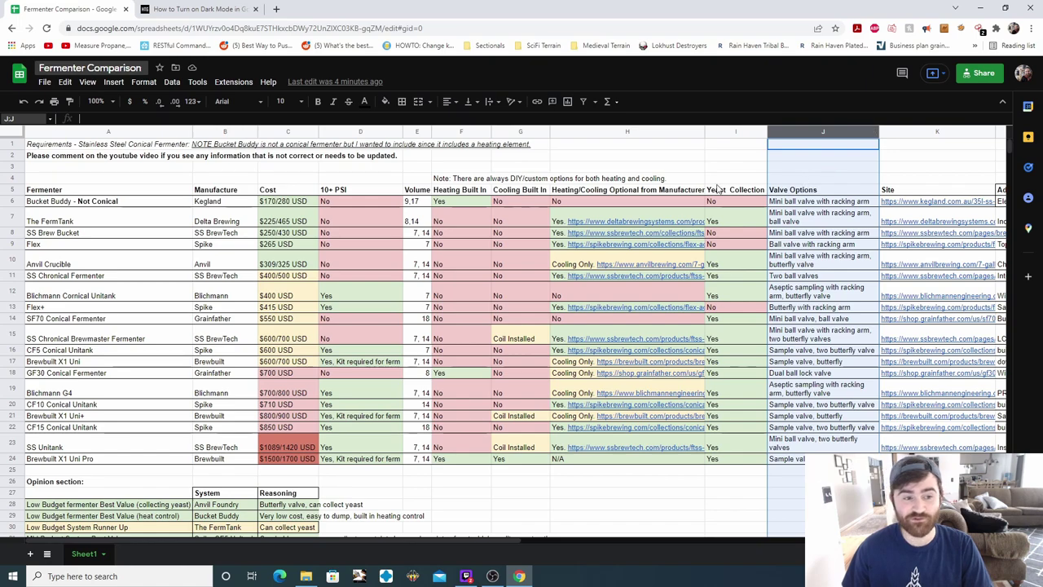
- Review the Opinion section's picks from the low budget heat control entry through the high budget best value reasoning
scroll(302, 299, "down", 3)
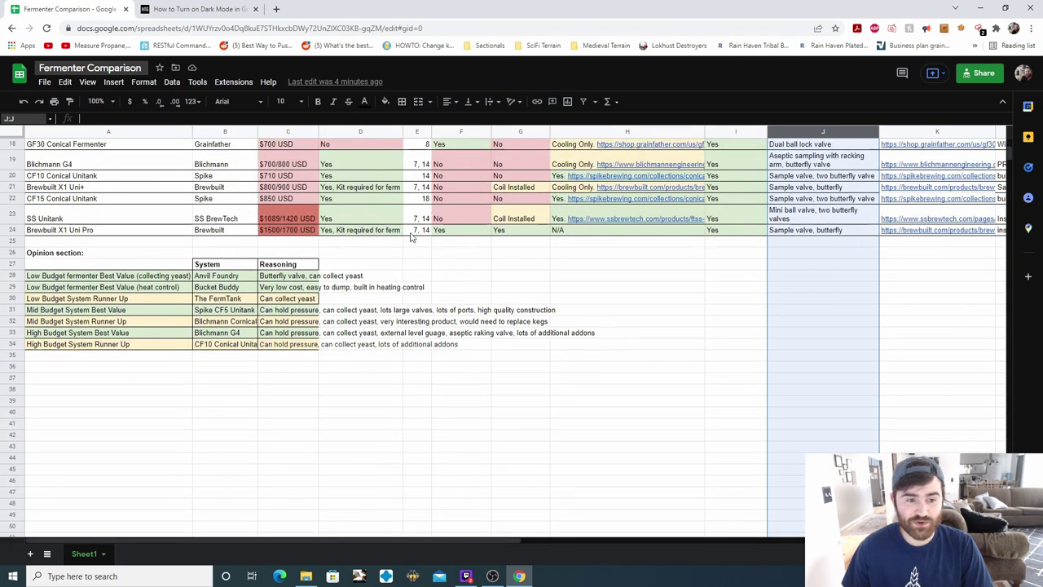
left_click(200, 277)
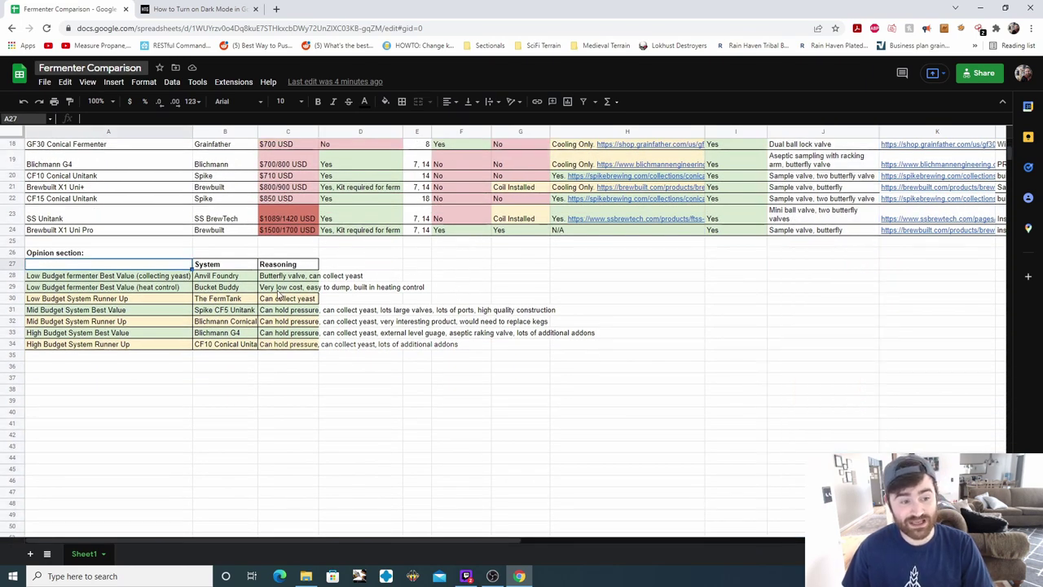
left_click(186, 288)
left_click(137, 303)
left_click(166, 324)
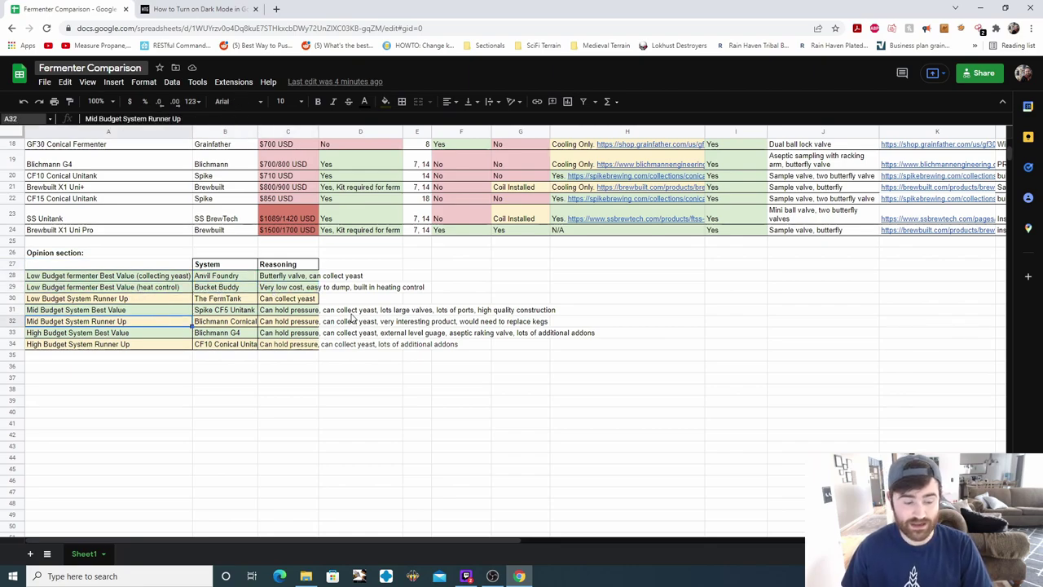
left_click(293, 334)
- Examine the Bucket Buddy row's fermenter name, manufacturer and cost alongside the requirements note above the table
scroll(265, 344, "up", 5)
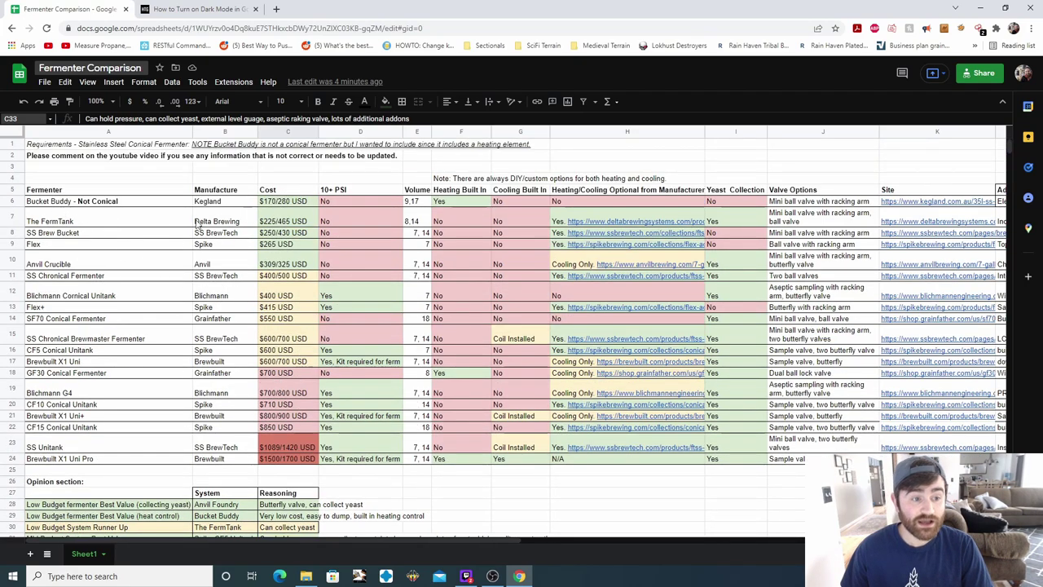
left_click(12, 201)
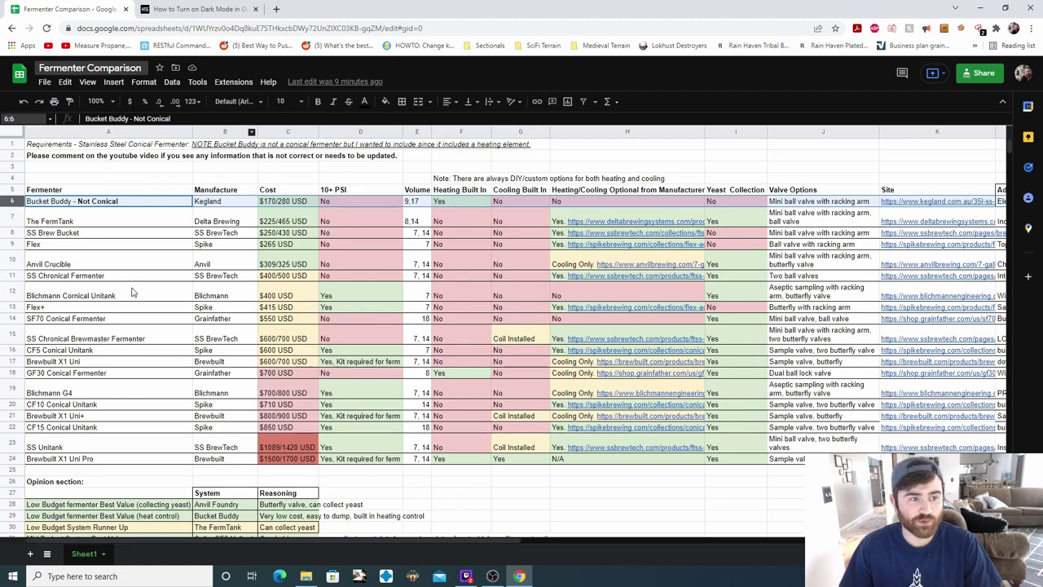
left_click(118, 146)
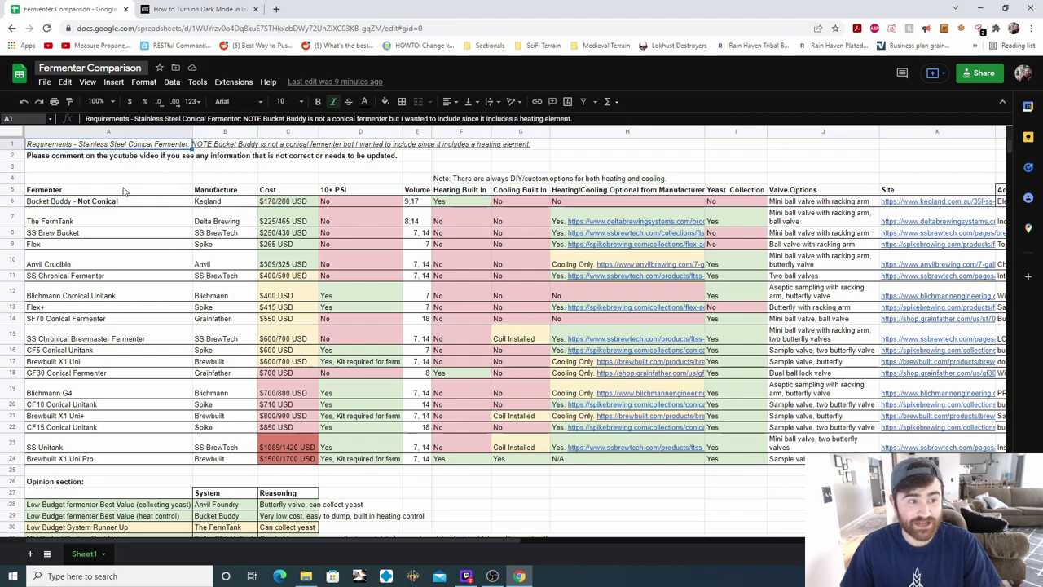
left_click(114, 192)
left_click(115, 204)
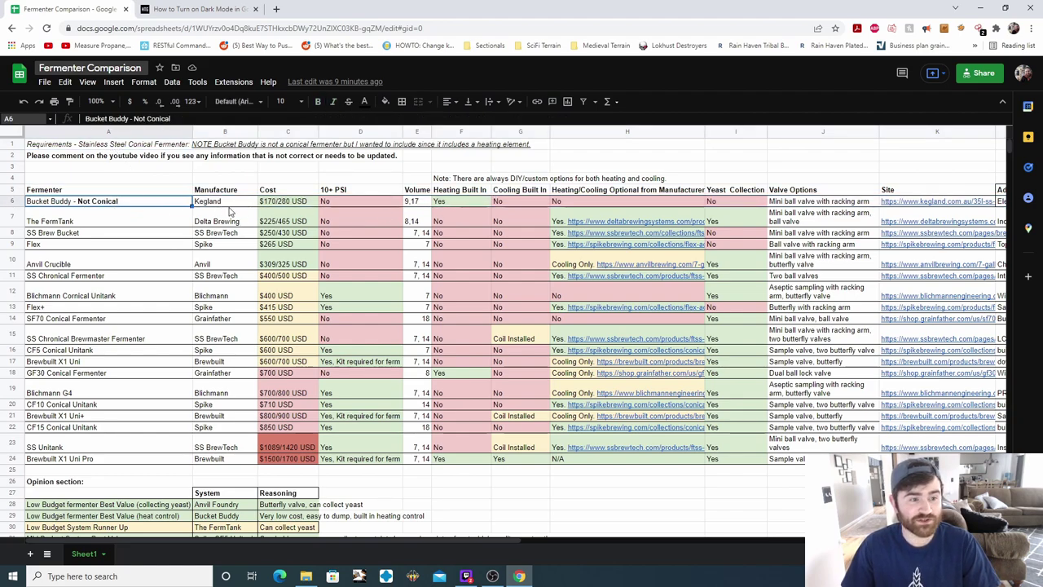
key("Right")
key("Right")
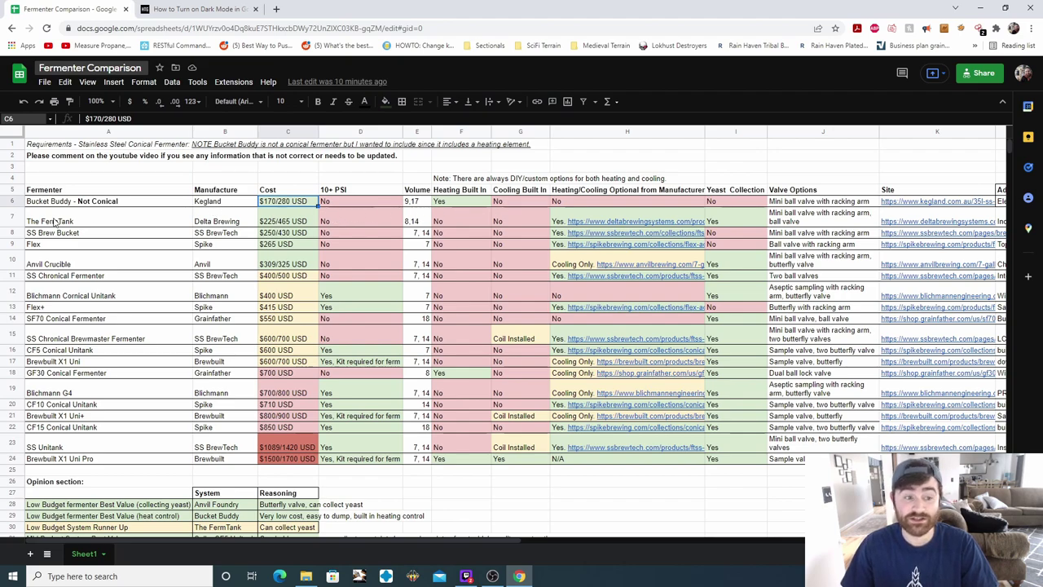
left_click(165, 205)
- Check the Bucket Buddy's entries for pressure, volume, built-in heating and cooling, optional heating/cooling and yeast collection
left_click(336, 201)
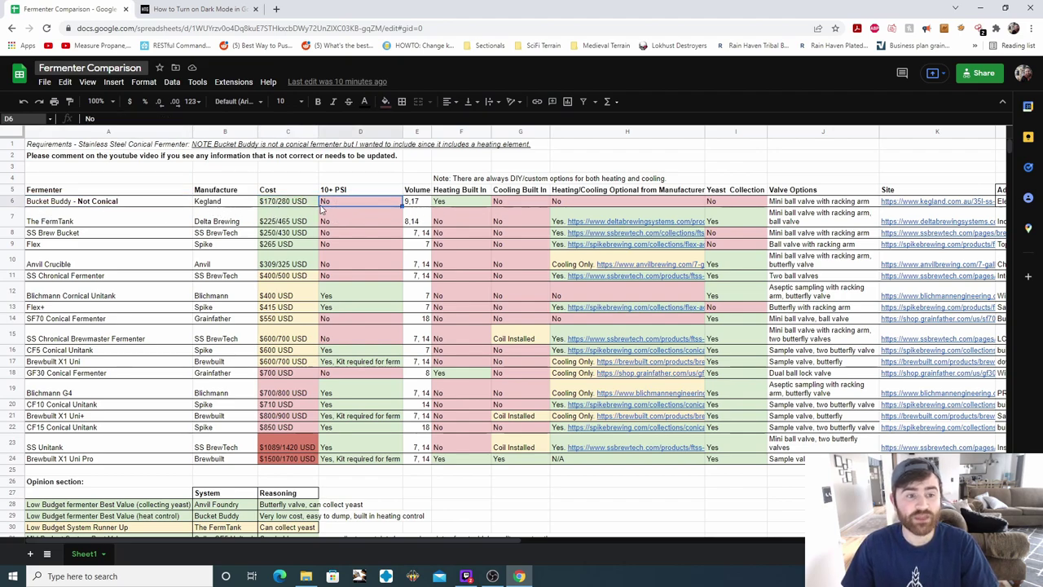
left_click(422, 206)
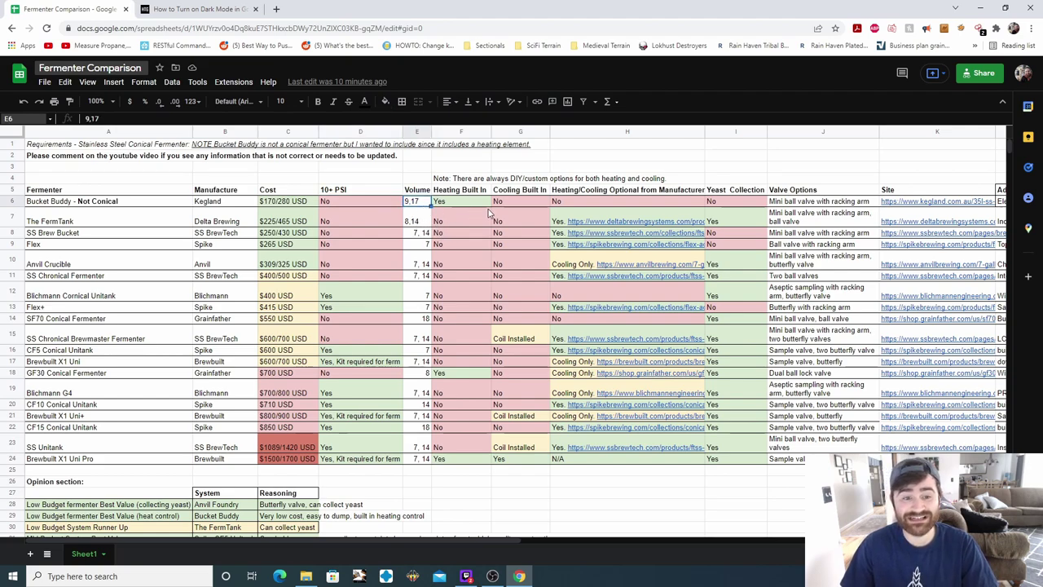
left_click(460, 206)
left_click(522, 206)
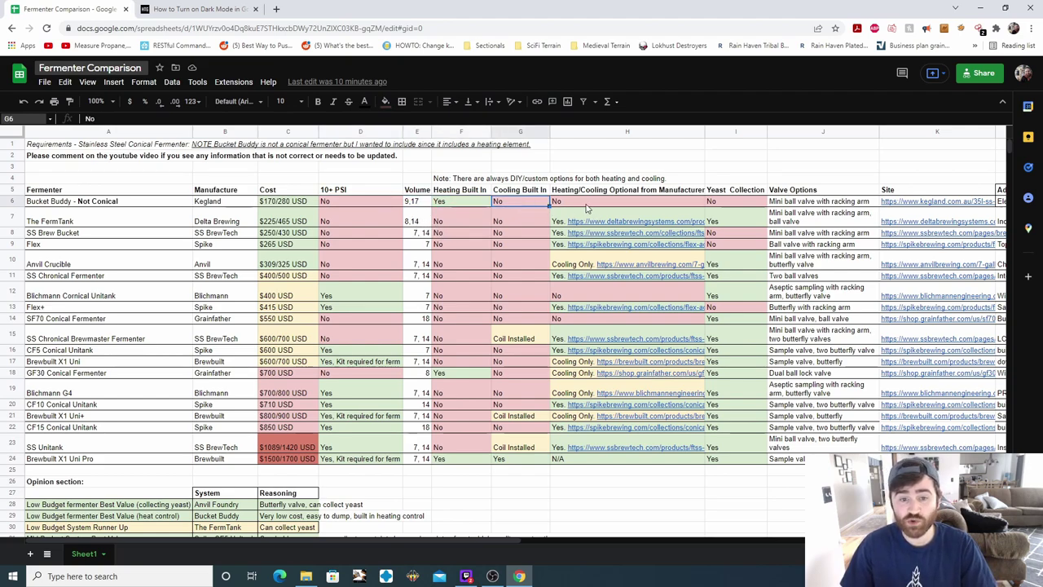
left_click(614, 204)
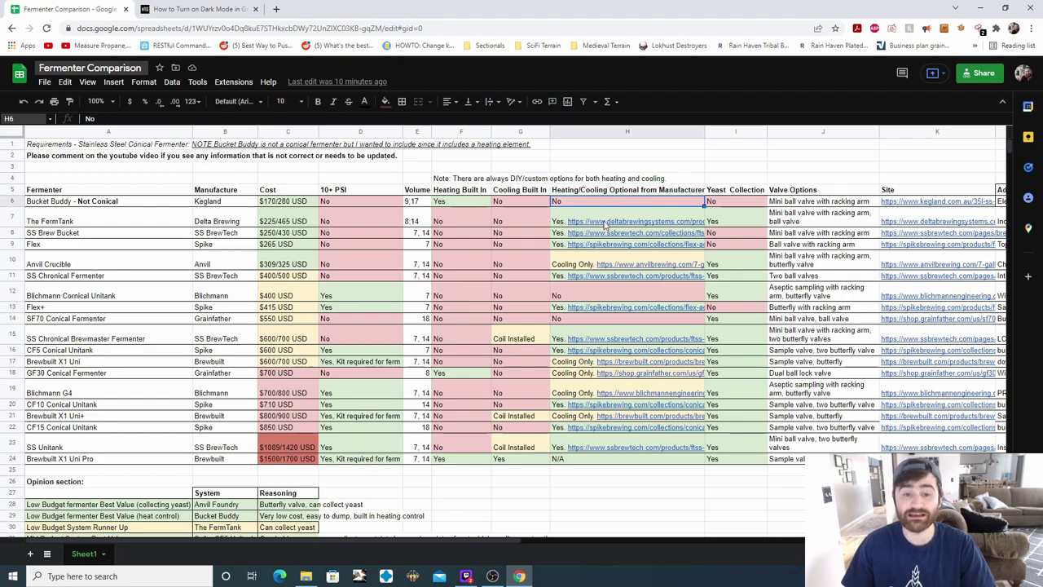
left_click(736, 204)
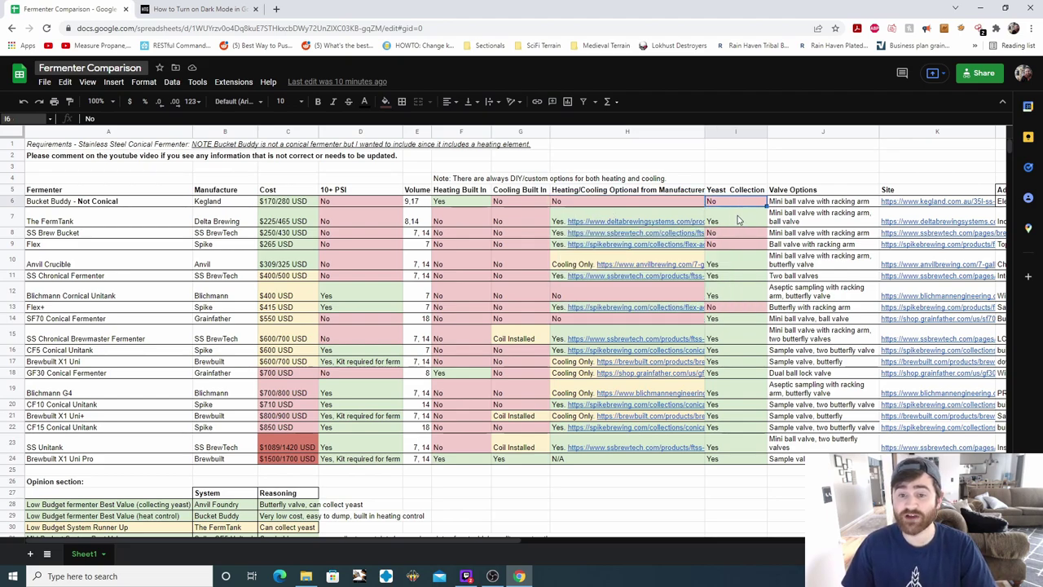
- Check the Bucket Buddy's valve options and open its KegLand product page from the Site link
left_click(848, 202)
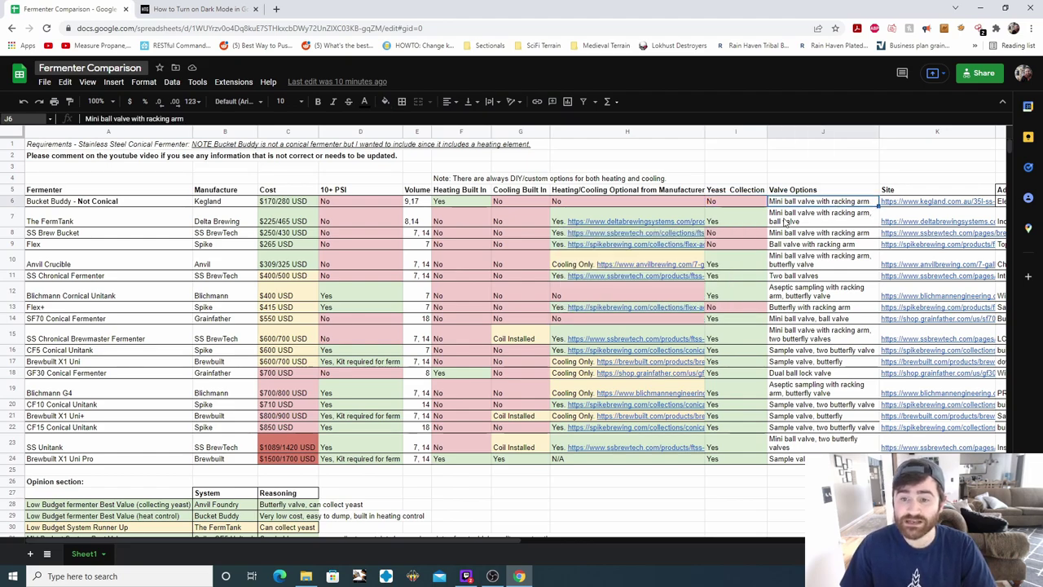
left_click(921, 203)
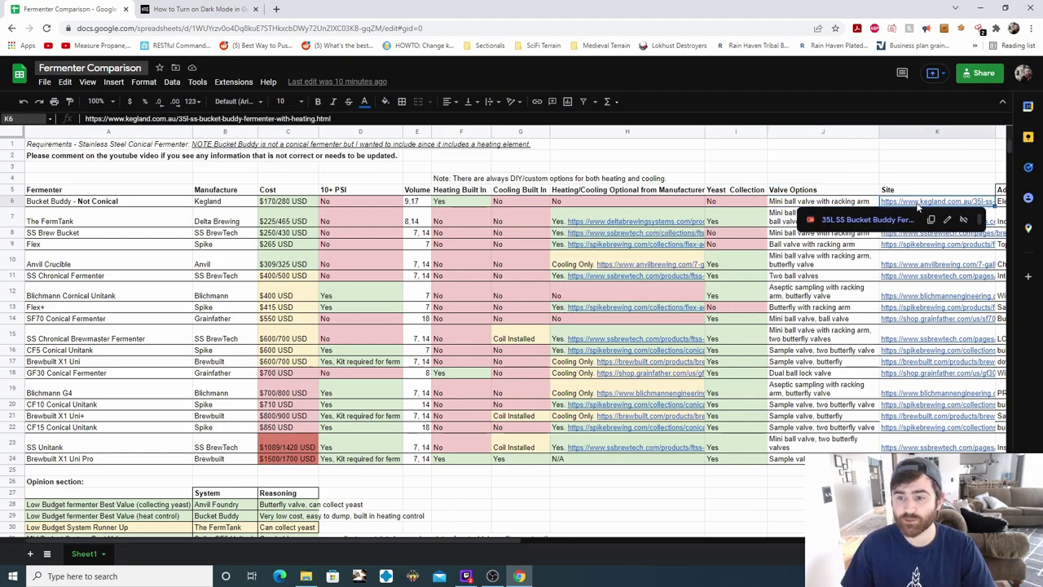
left_click(888, 218)
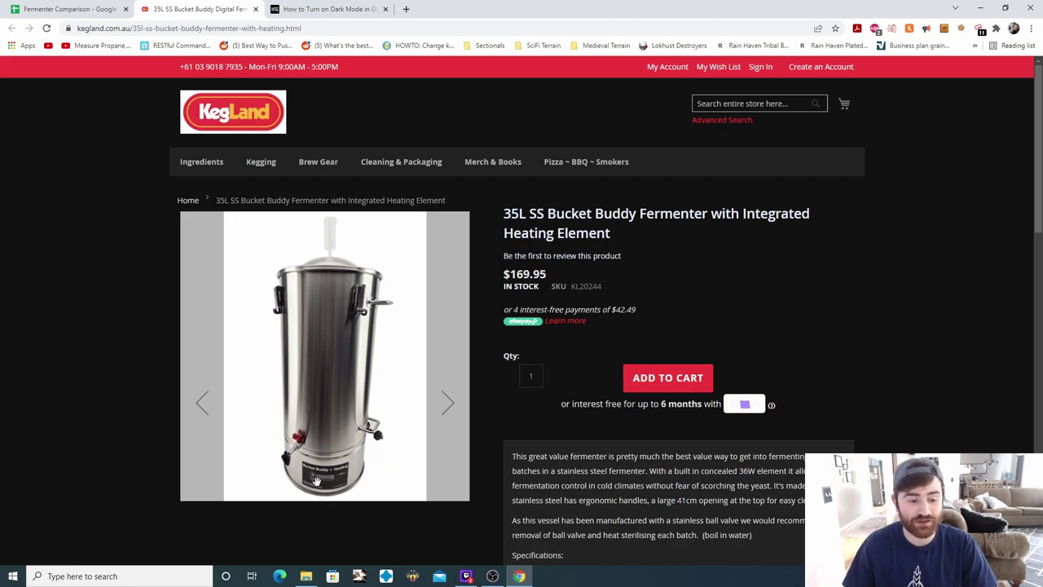
- Return to the fermenter spreadsheet and read the Bucket Buddy's Additional Notes entry
key("ctrl+shift+Tab")
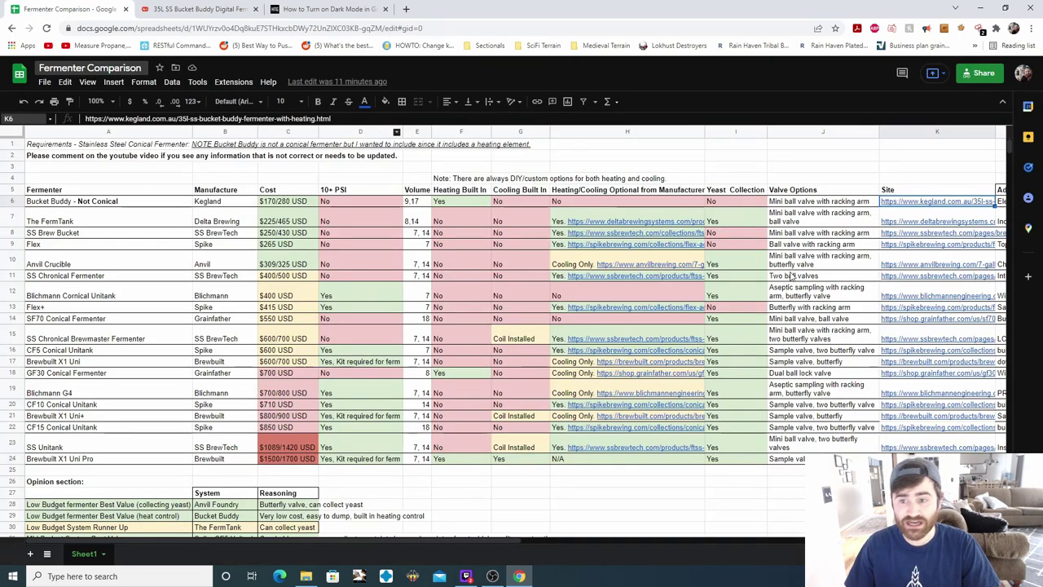
scroll(717, 218, "right", 3)
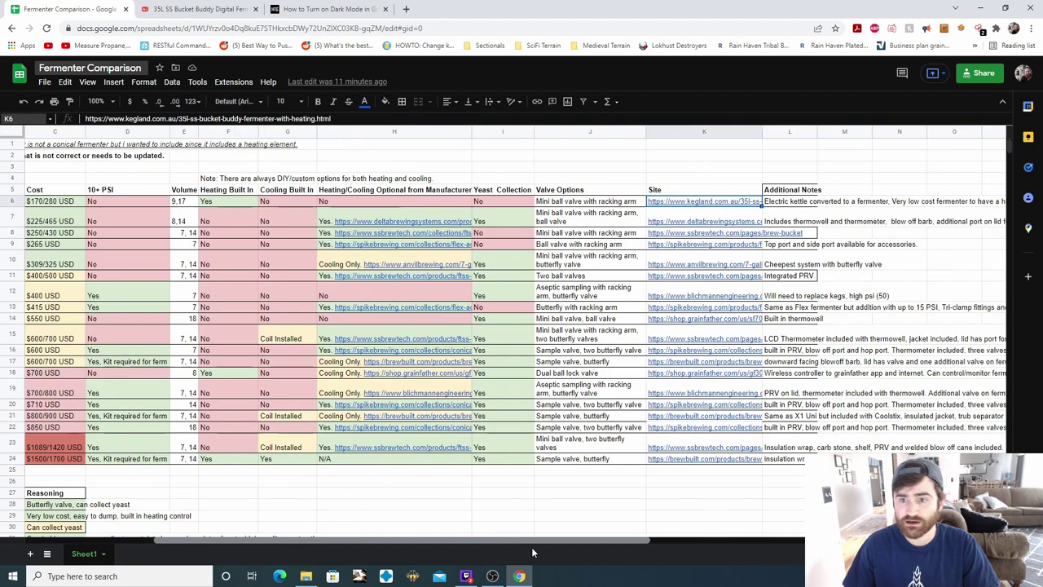
left_click(799, 206)
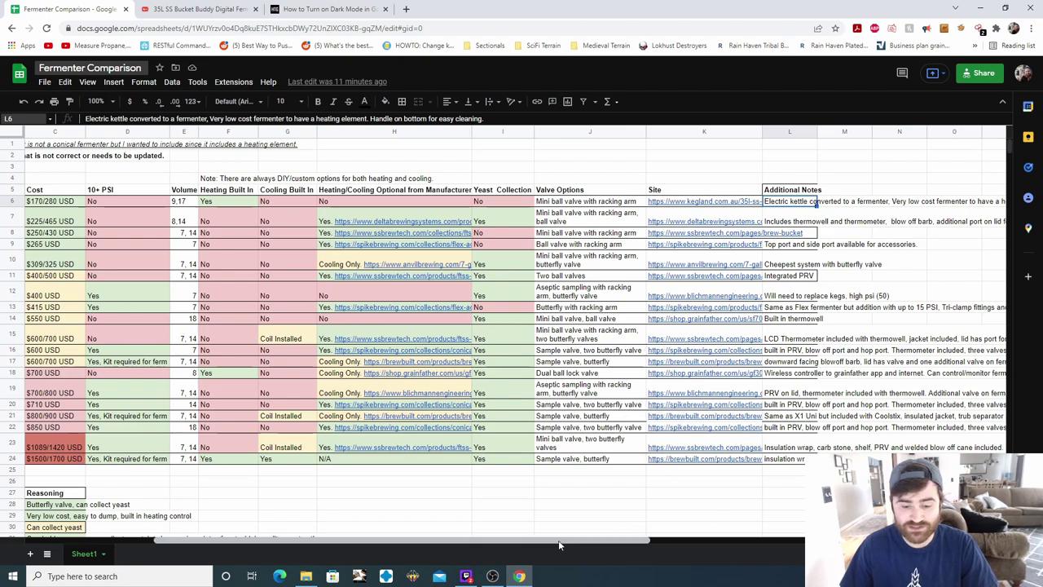
- Examine The FermTank row's cost, pressure, volume, and built-in heating and cooling entries
left_click_drag(620, 539, 491, 539)
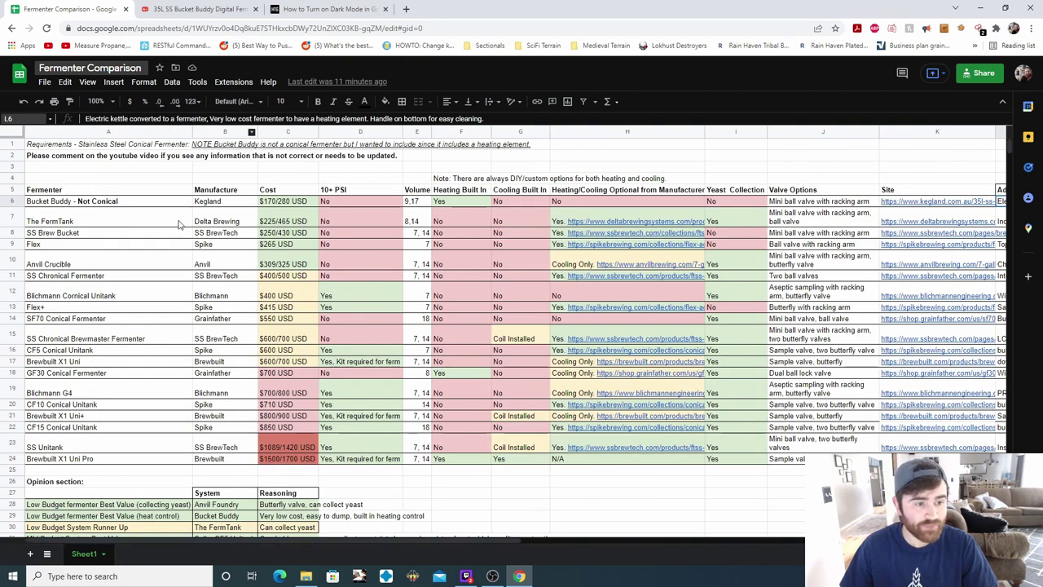
left_click(12, 217)
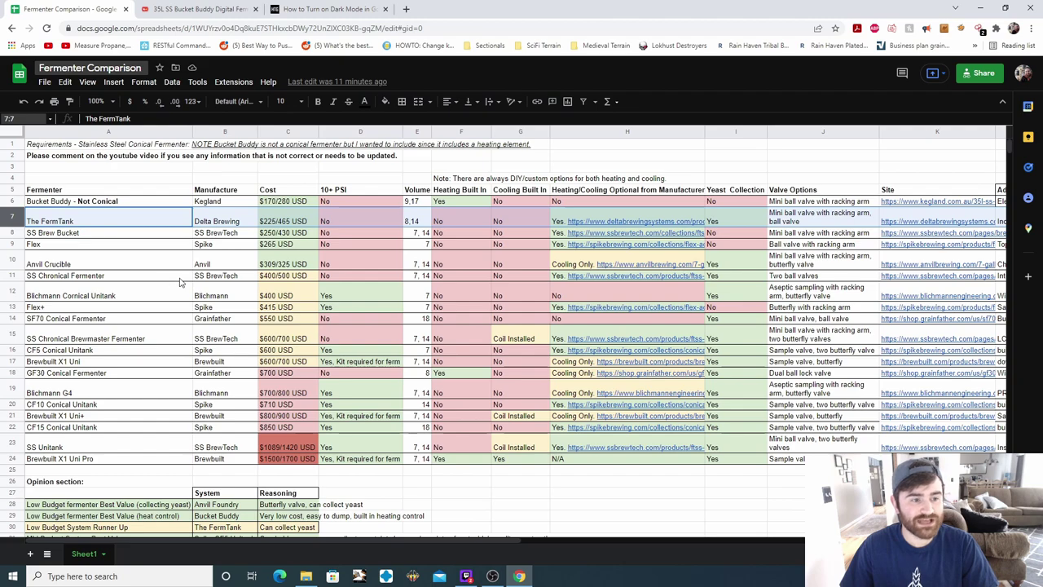
left_click(275, 223)
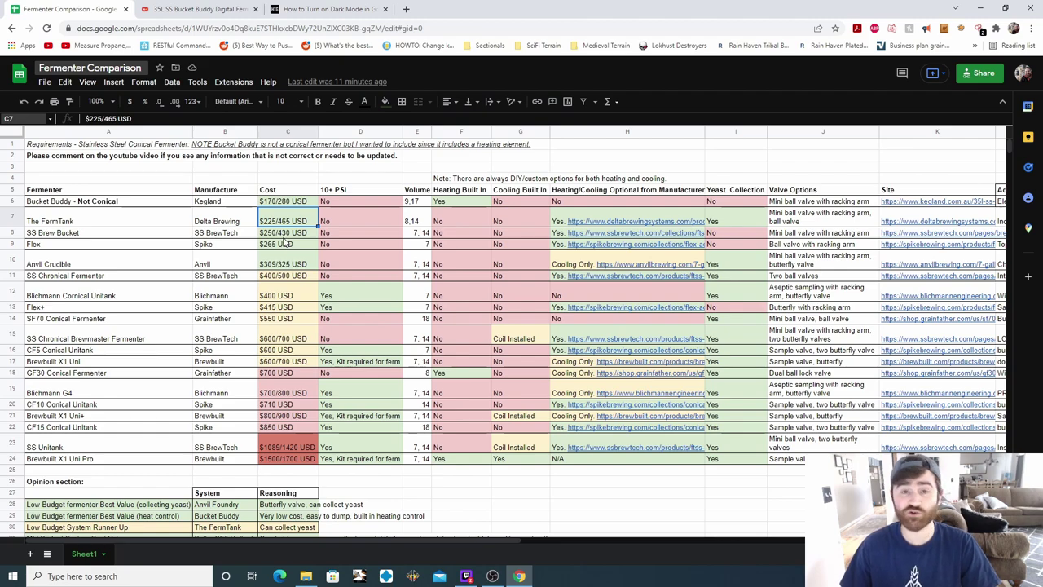
left_click(331, 226)
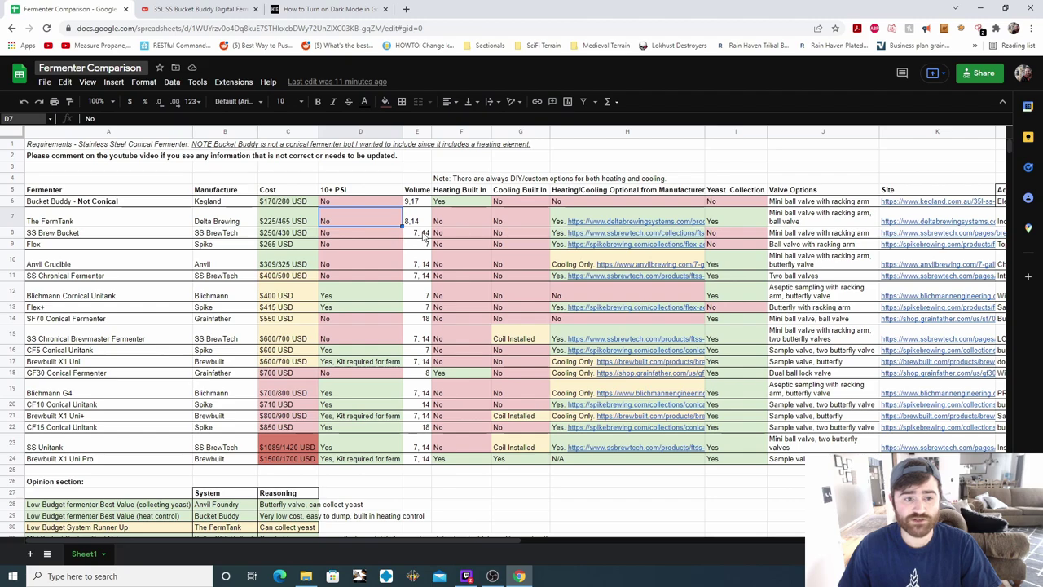
key("Right")
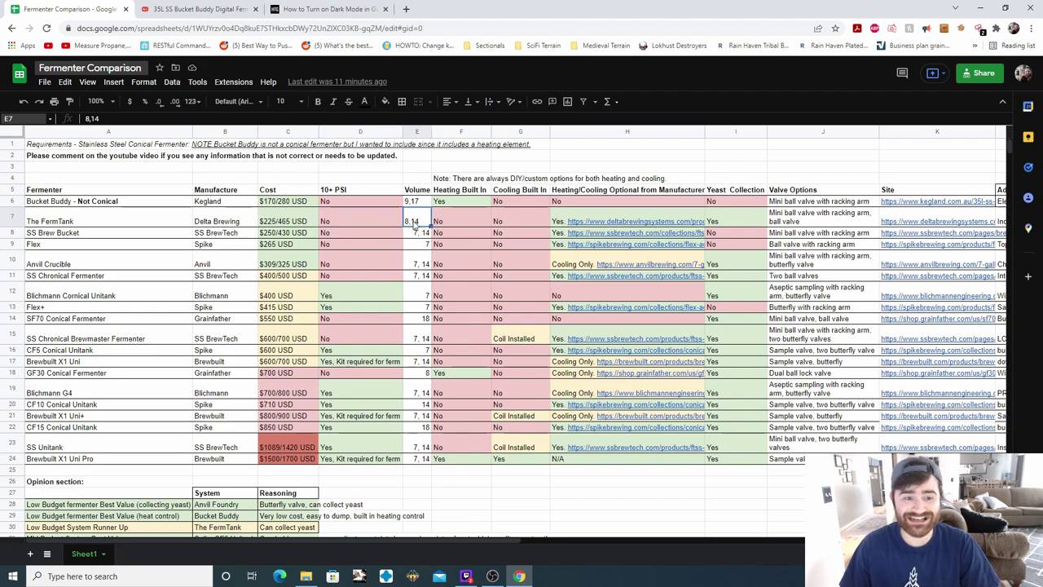
left_click(450, 222)
left_click(520, 225)
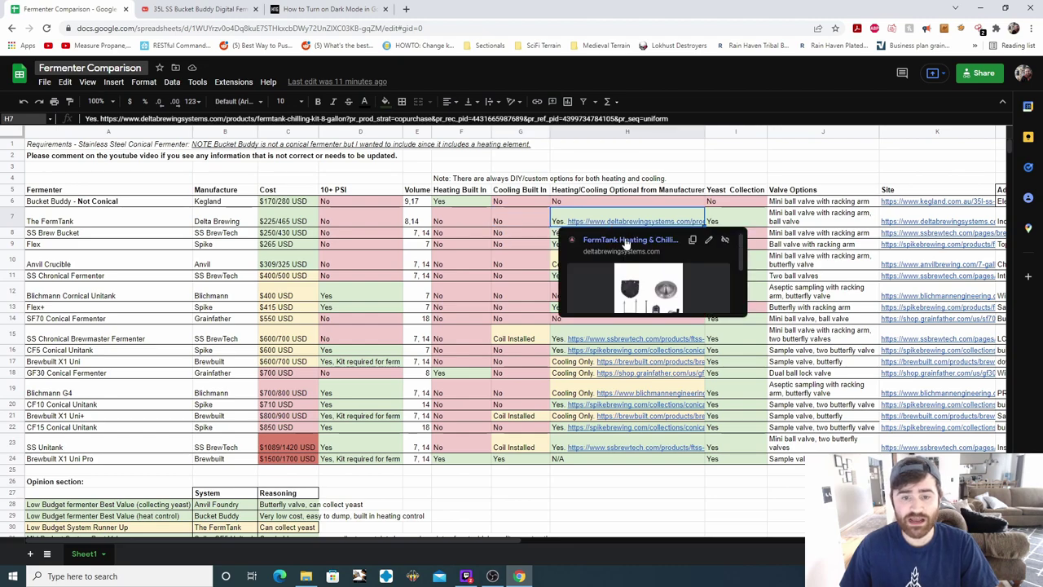
- Open the FermTank Heating & Chilling Kit page from its link, highlight the kit's price, and return to the spreadsheet
left_click(623, 236)
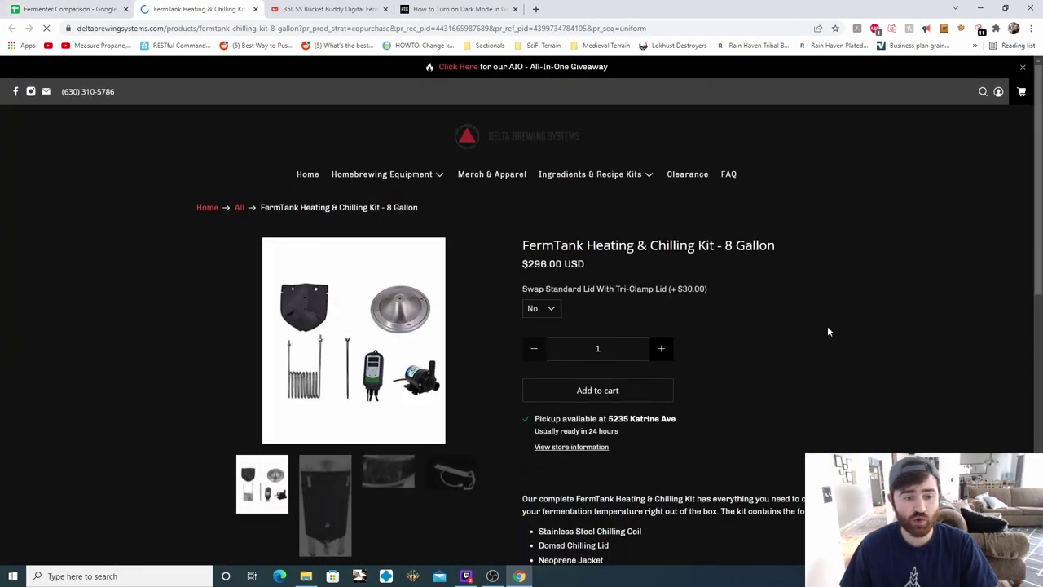
left_click_drag(528, 264, 603, 269)
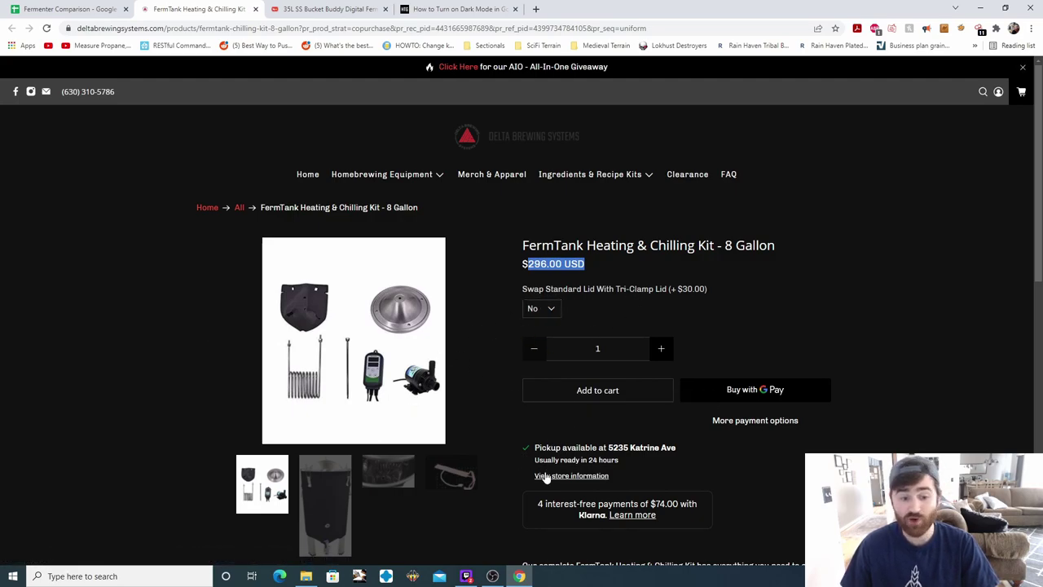
left_click(88, 11)
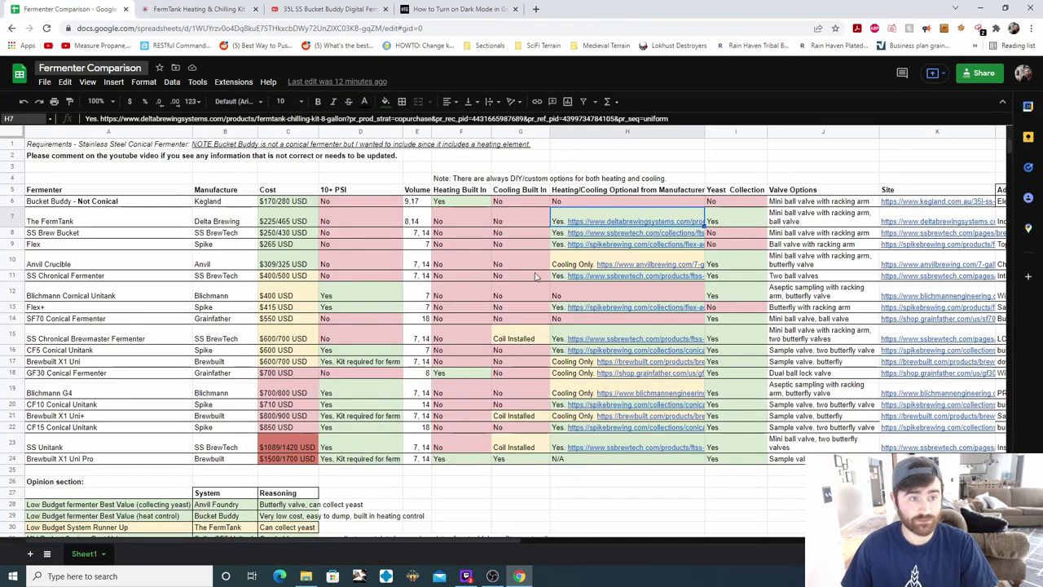
- Check The FermTank's yeast collection and valve options and open its 8 gallon product page from the Site link
left_click(748, 223)
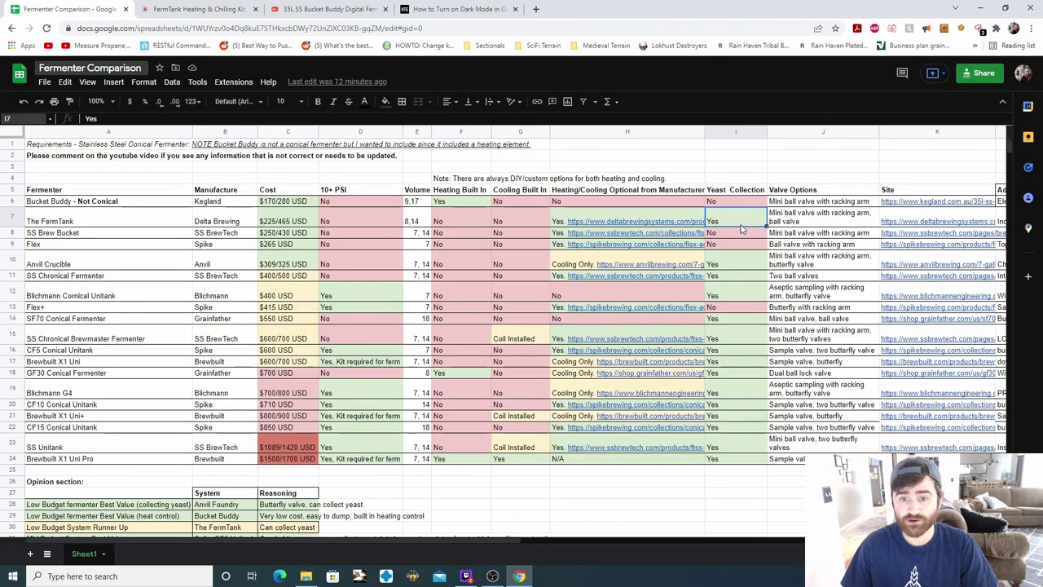
left_click(788, 221)
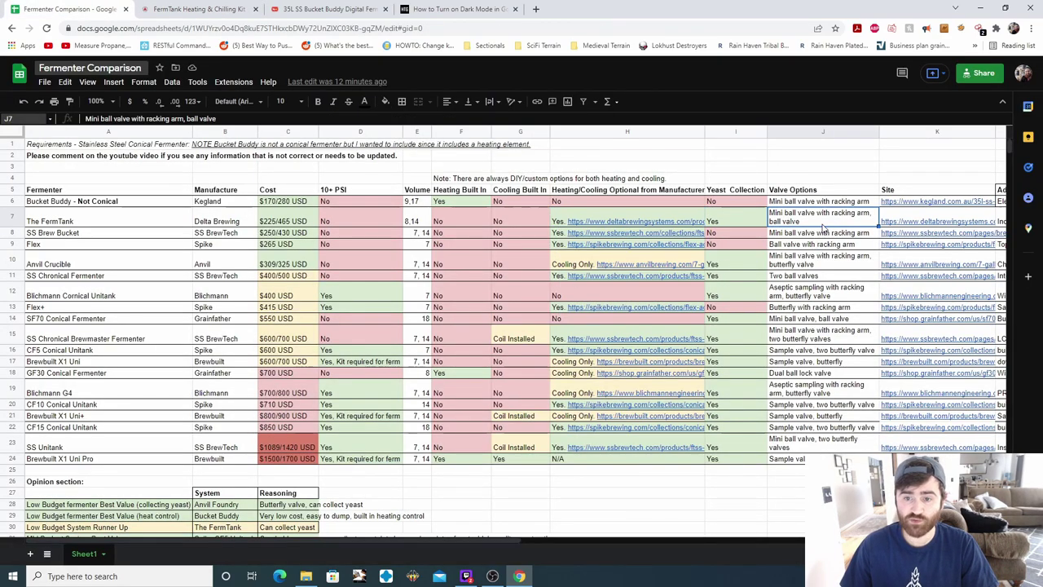
left_click(927, 224)
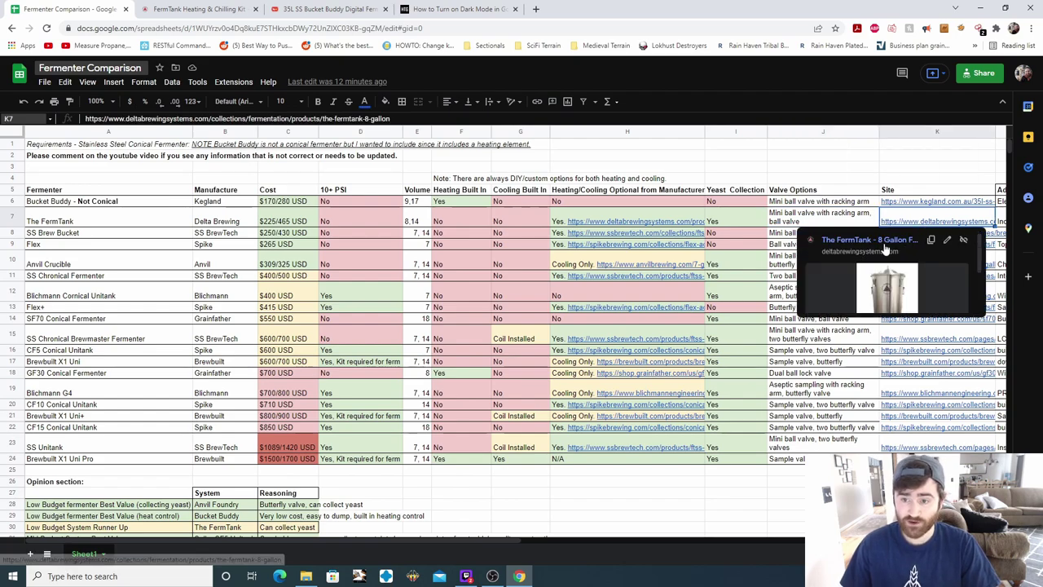
left_click(871, 239)
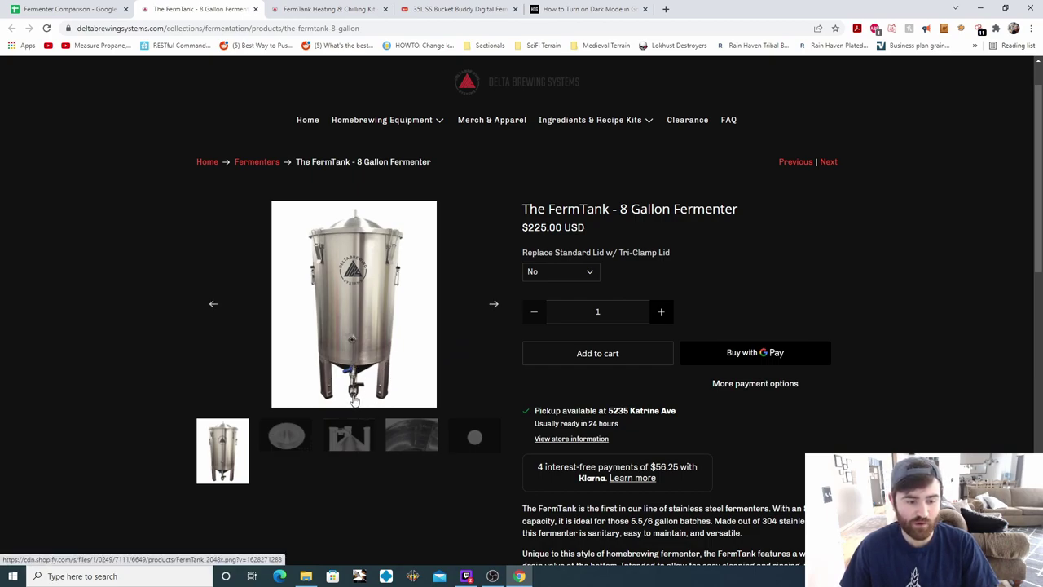
- Return to the spreadsheet and read The FermTank's Additional Notes, highlighting the thermowell, blow off barb and lid port text
key("ctrl+shift+Tab")
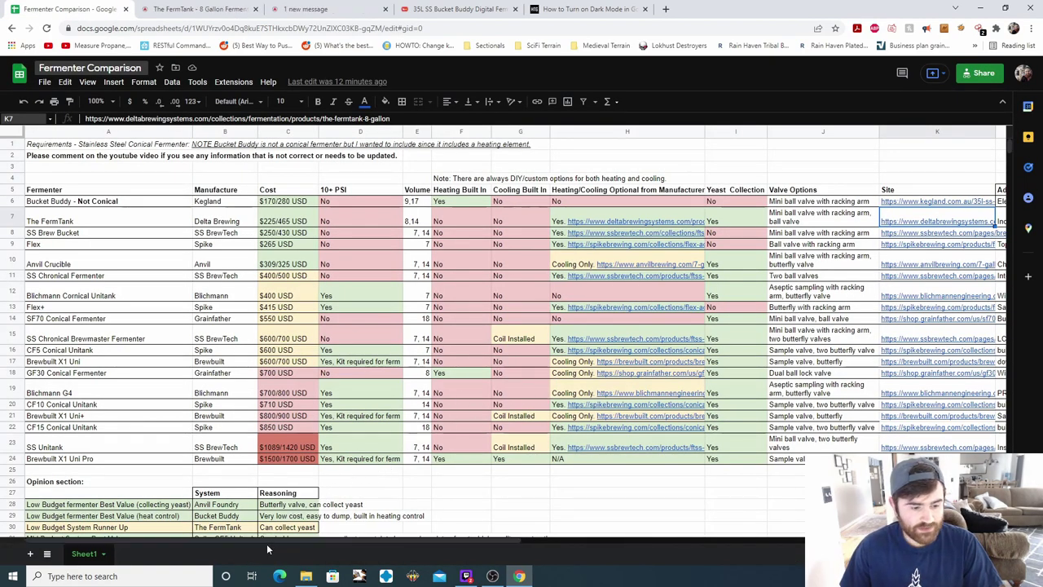
left_click_drag(273, 539, 406, 539)
left_click(785, 216)
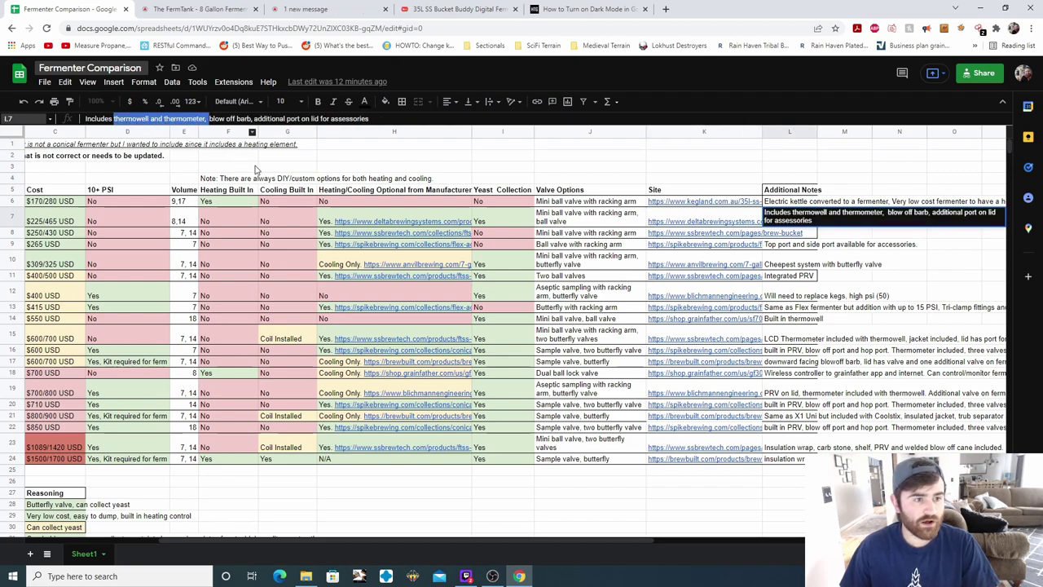
left_click_drag(211, 118, 369, 118)
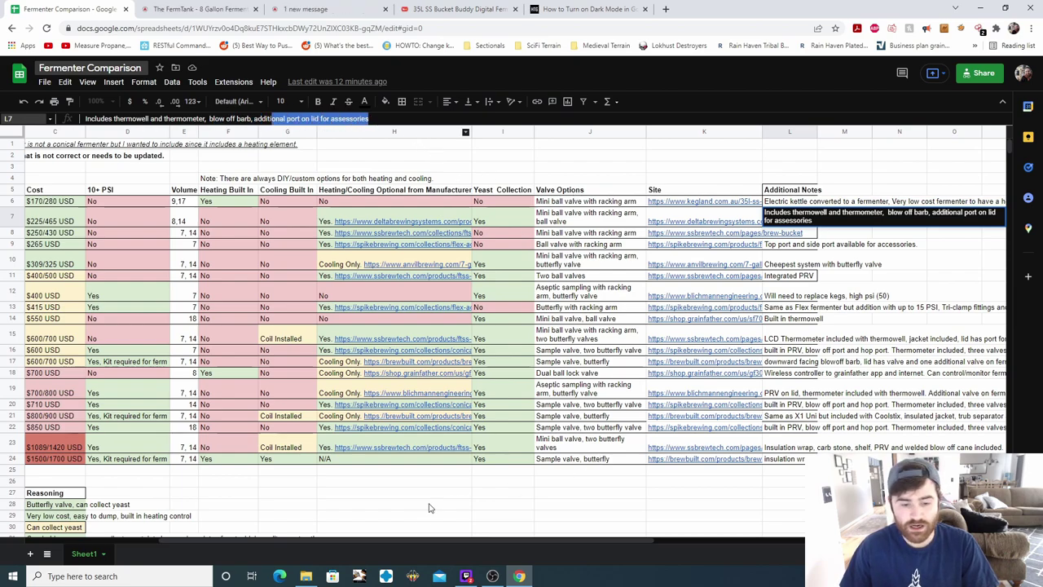
- Examine the SS Brew Bucket row's fermenter name, manufacturer, cost, pressure, volume and built-in heating entries
left_click_drag(410, 540, 277, 541)
left_click(69, 222)
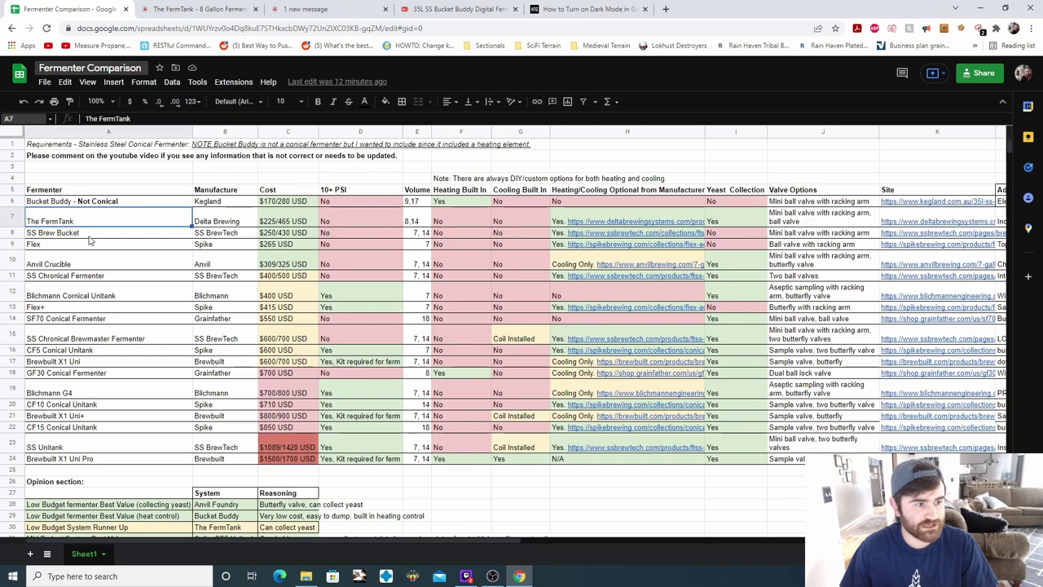
left_click(91, 234)
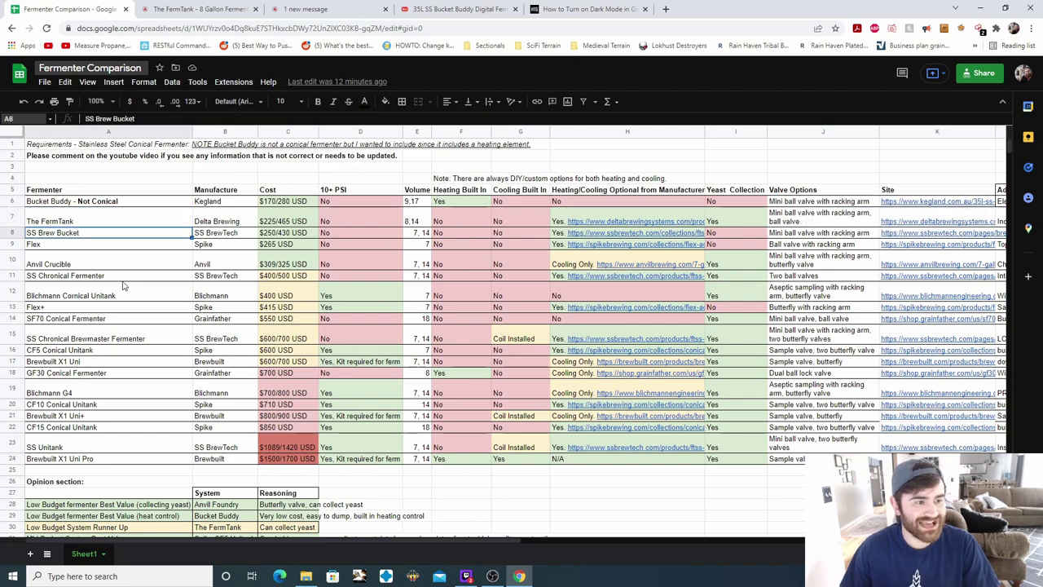
key("Right")
key("Right")
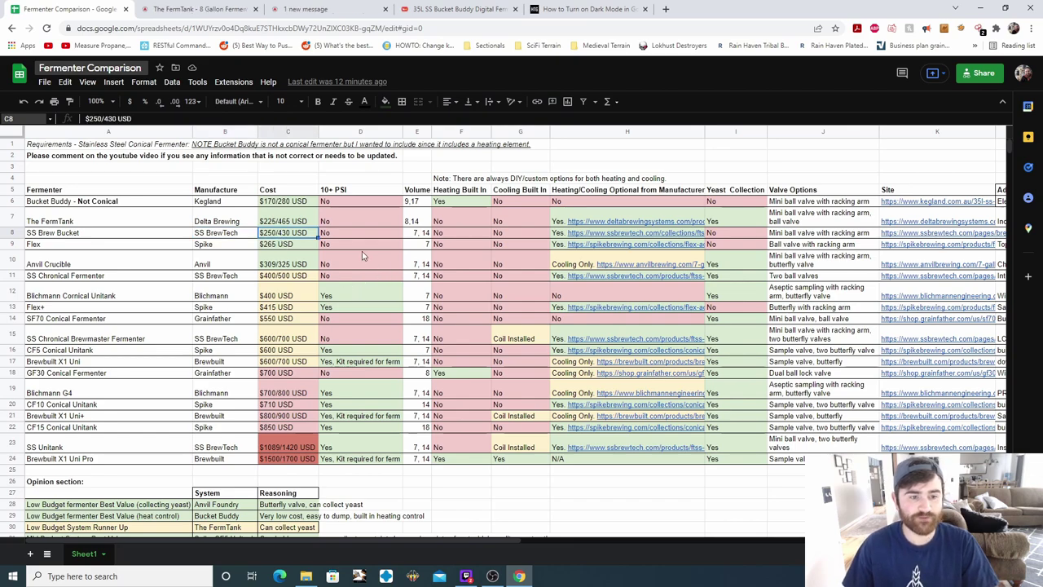
key("Right")
key("Right")
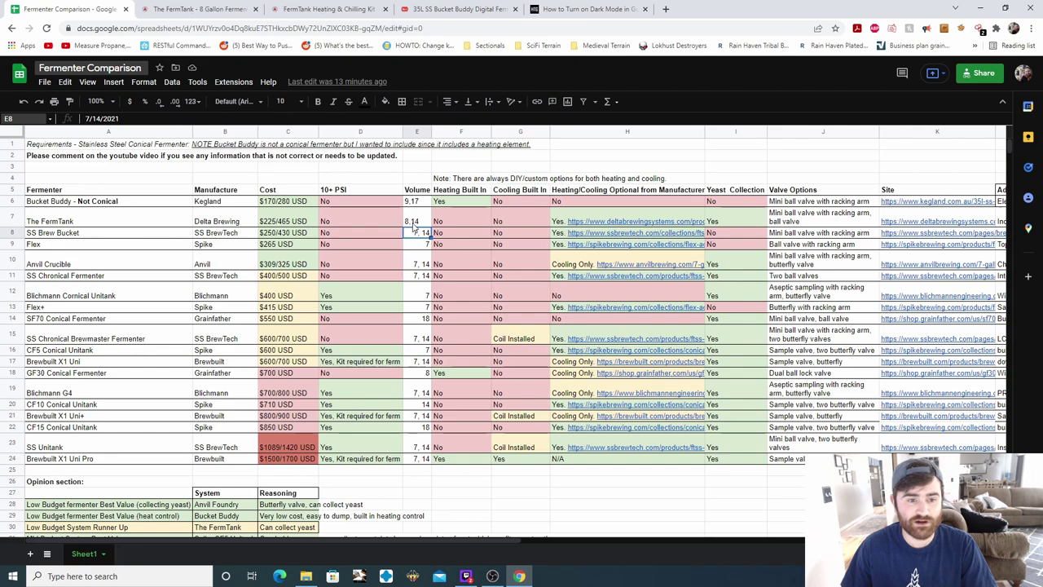
key("Right")
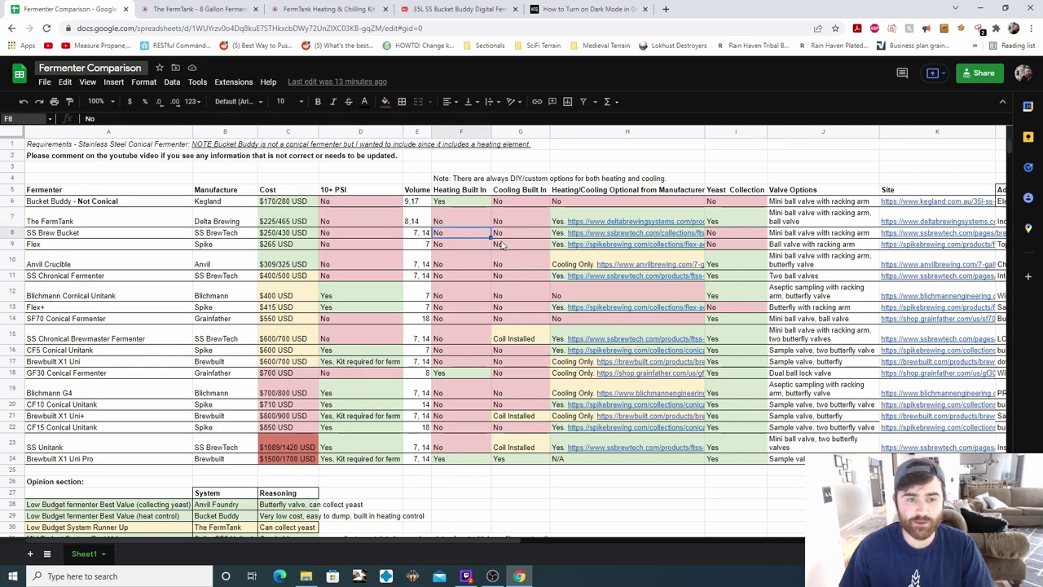
- Check the SS Brew Bucket's built-in cooling entry and open the linked FTSs² Chilling & Heating kit page
key("Right")
key("Right")
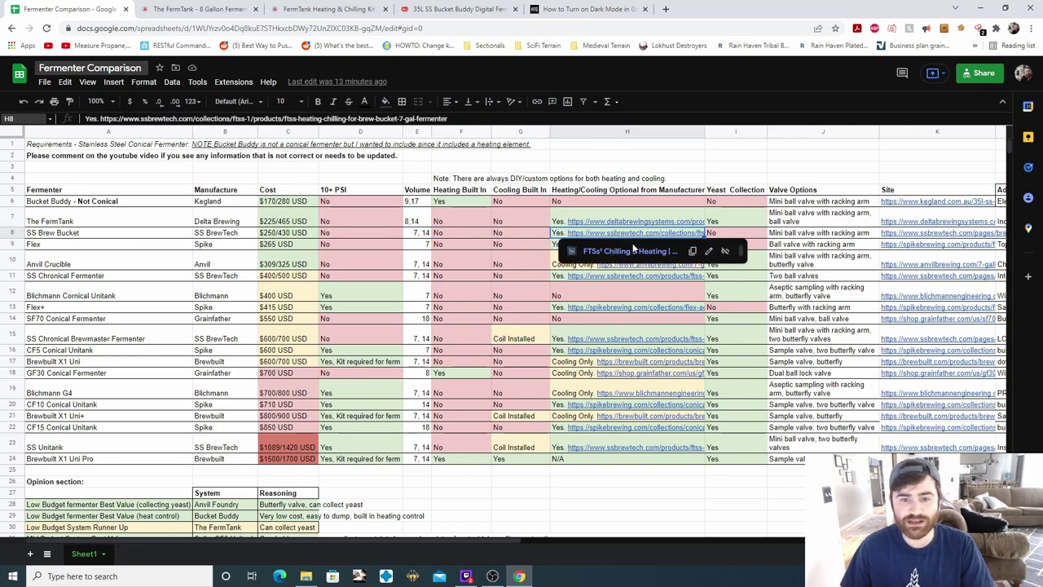
left_click(630, 250)
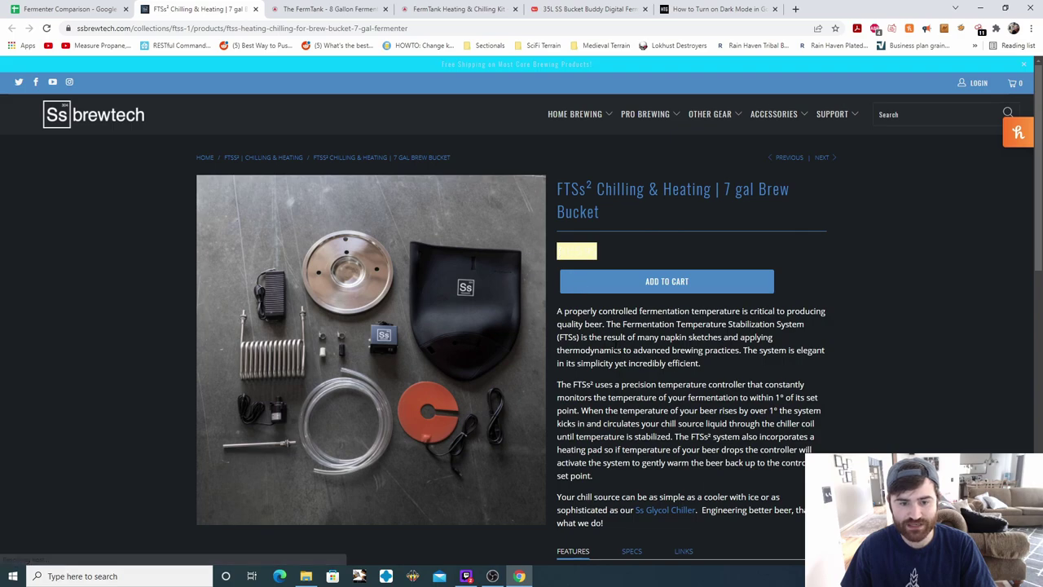
- Check the SS Brew Bucket's yeast collection and valve options in the spreadsheet and look over its Ss Brewtech product page
key("ctrl+shift+Tab")
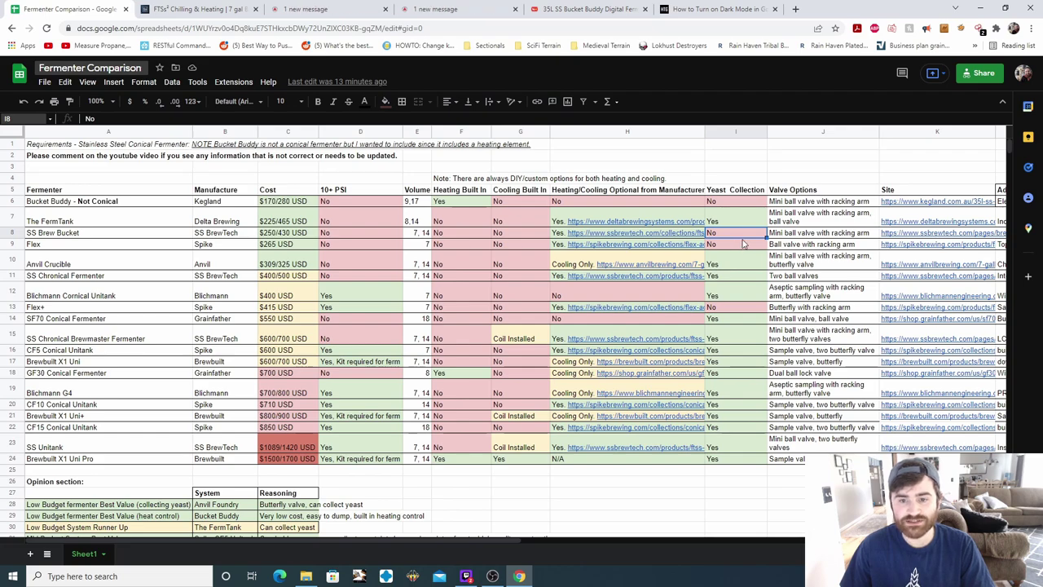
left_click(778, 235)
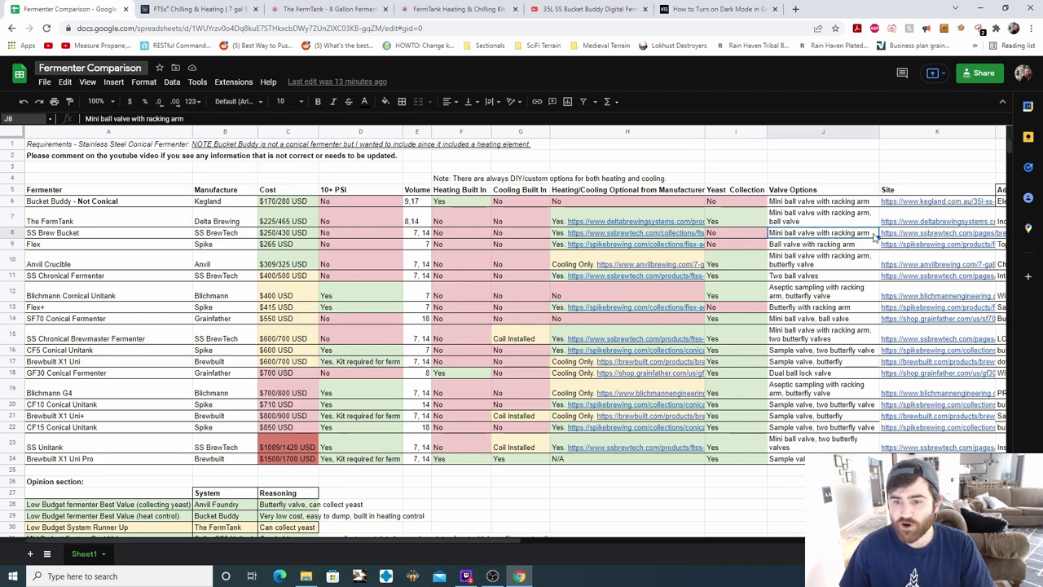
left_click(885, 234)
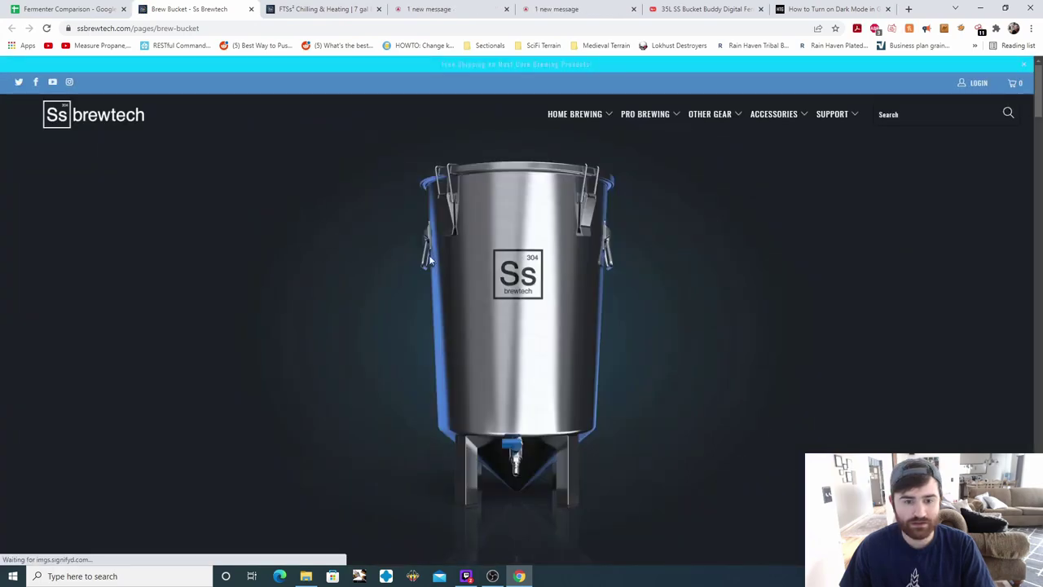
scroll(633, 330, "down", 2)
scroll(629, 339, "up", 1)
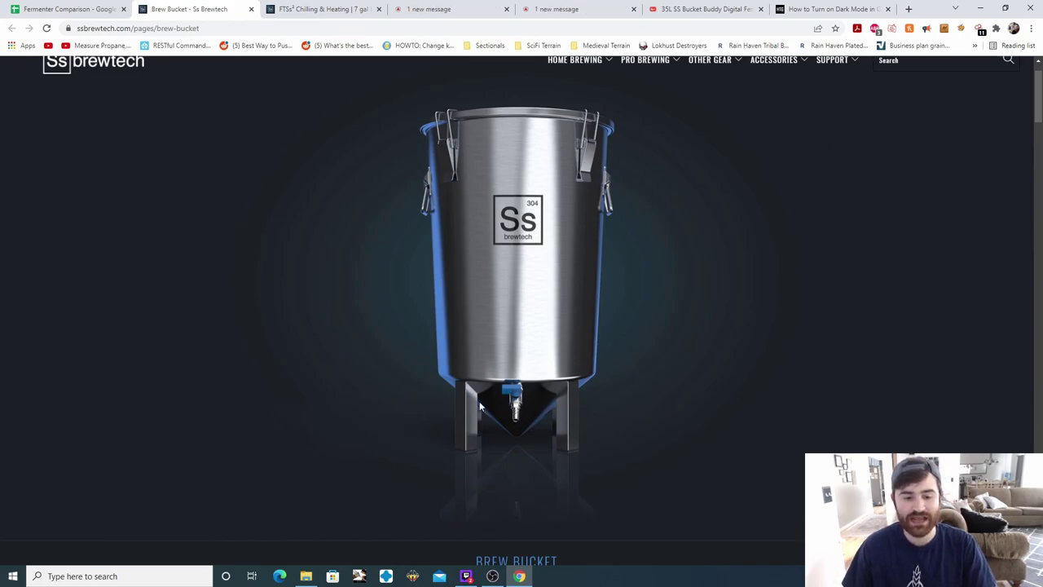
scroll(585, 366, "down", 2)
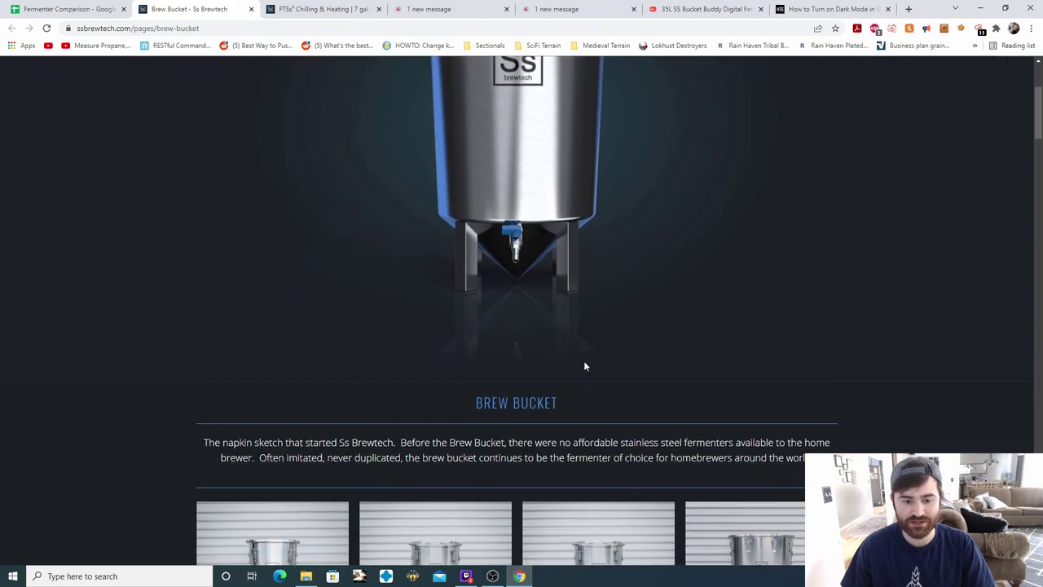
scroll(583, 366, "up", 3)
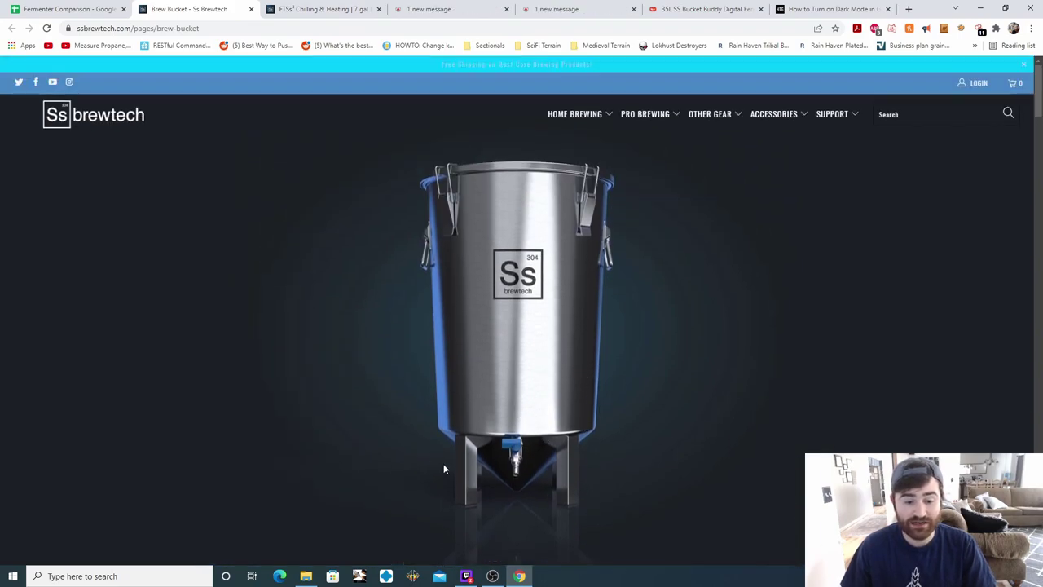
- Return to the fermenter spreadsheet and check the SS Brew Bucket's Additional Notes cell
left_click(65, 9)
scroll(685, 330, "right", 4)
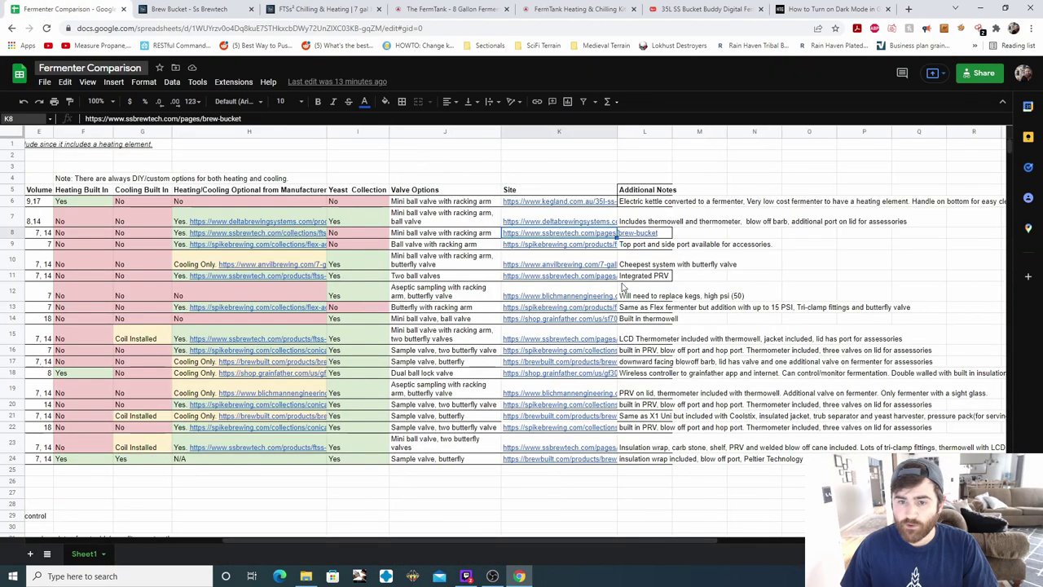
left_click(668, 233)
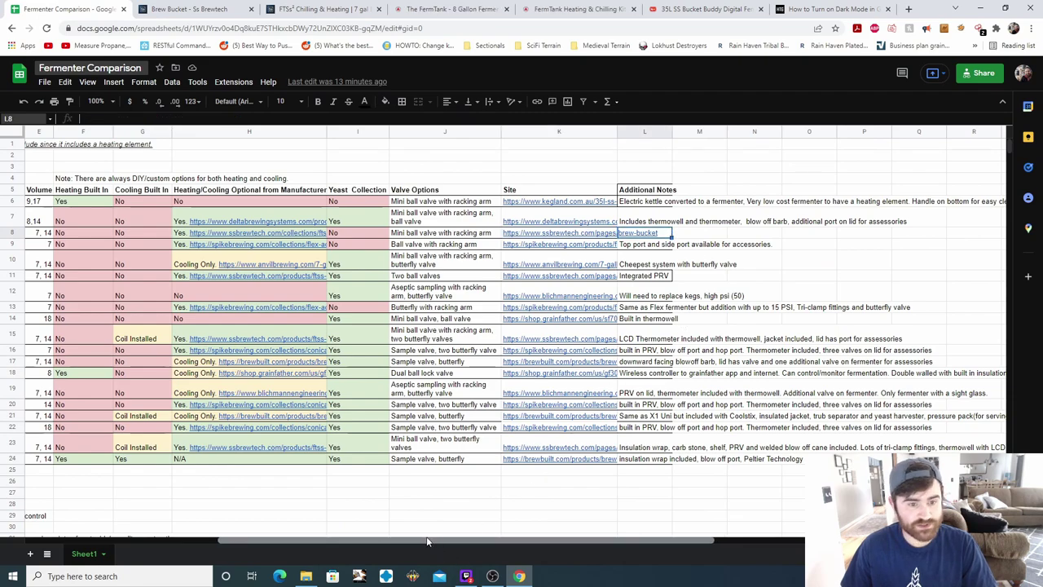
- Examine the Flex row's fermenter name, cost, 10+ PSI, volume and built-in heating and cooling entries
left_click_drag(459, 540, 264, 540)
left_click(55, 236)
left_click(29, 243)
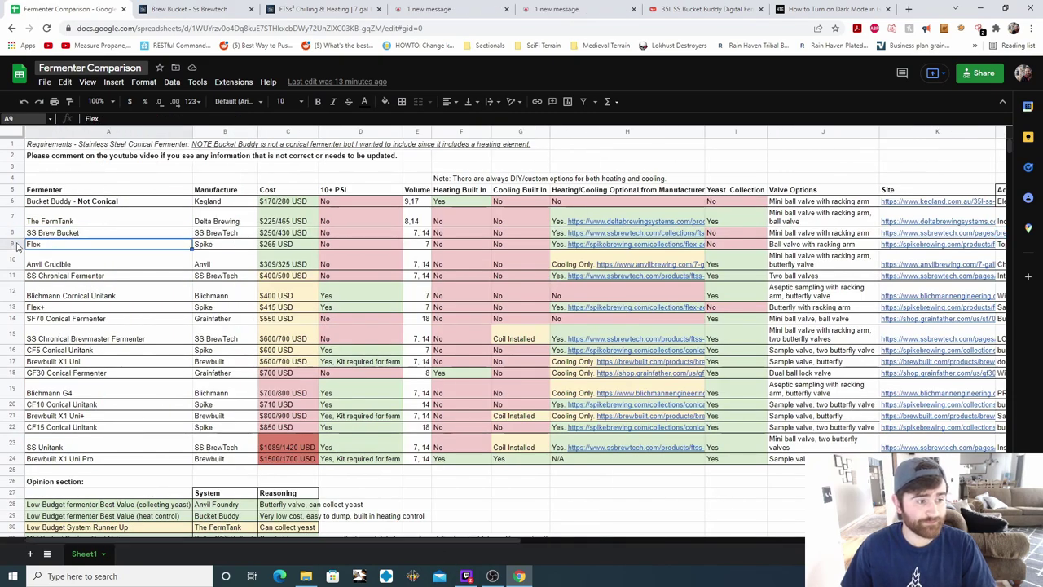
left_click(229, 255)
left_click(275, 246)
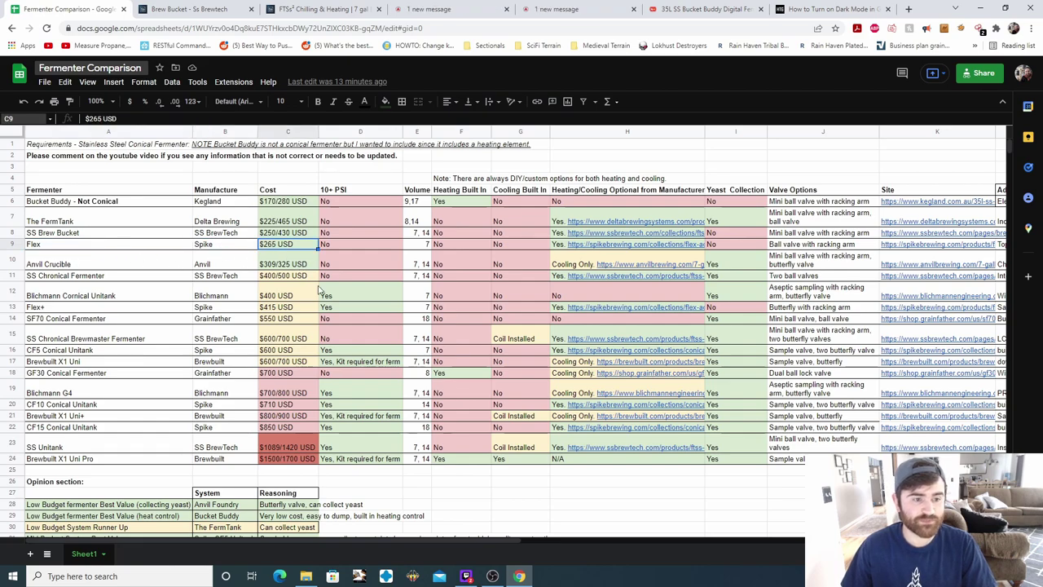
left_click(362, 248)
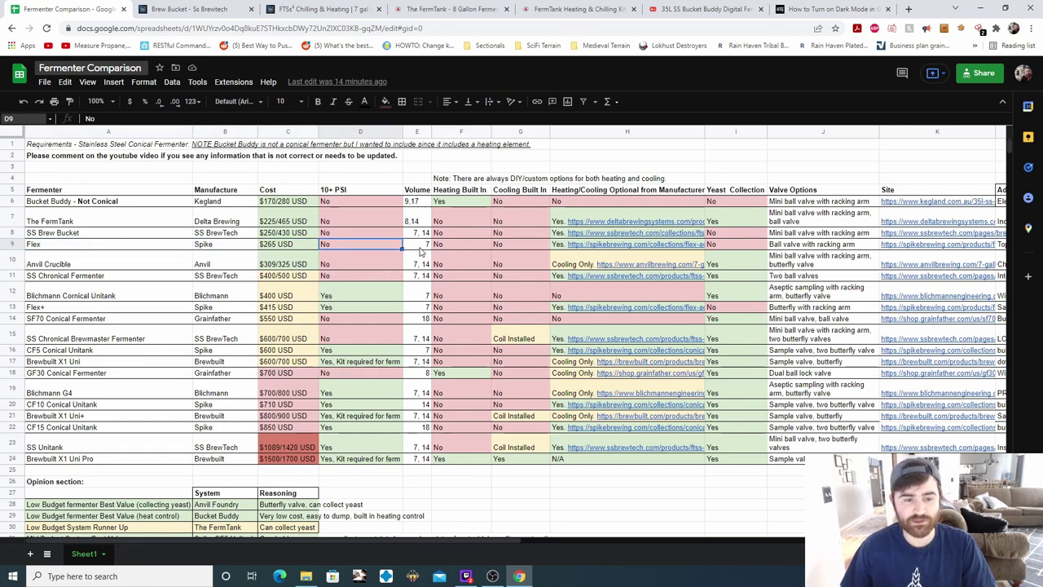
left_click(421, 249)
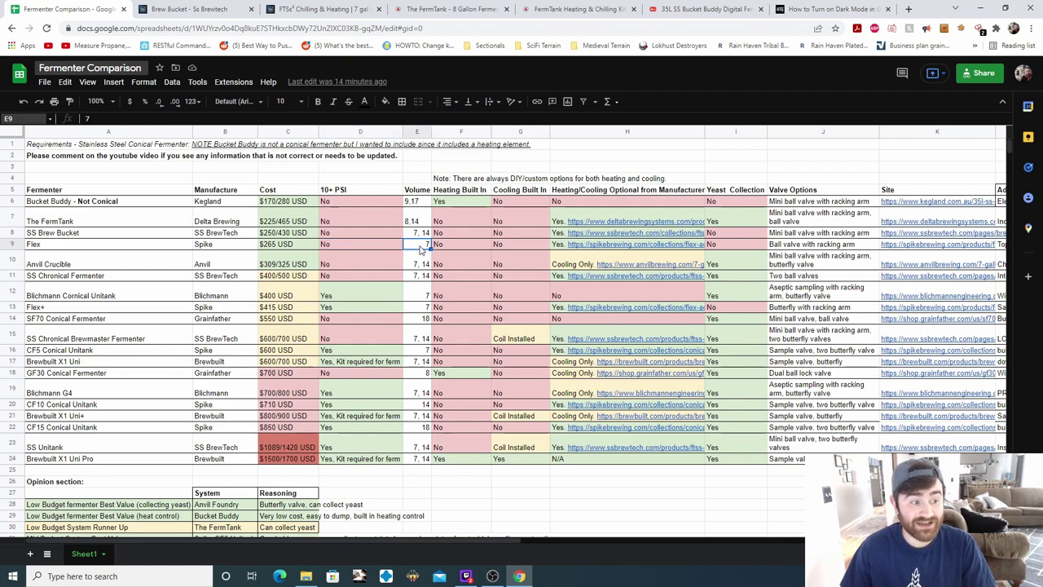
left_click(42, 246)
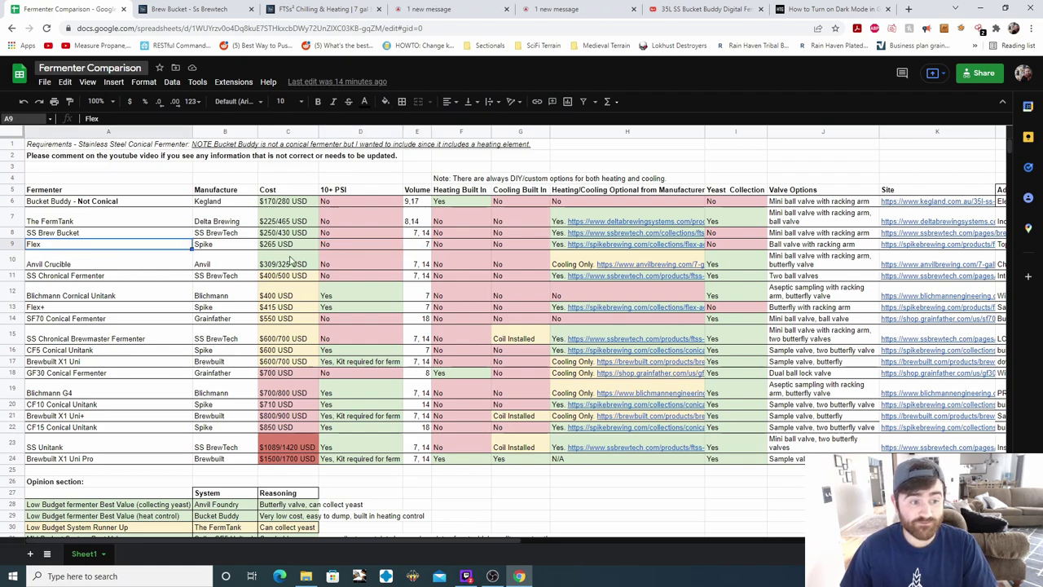
left_click(478, 246)
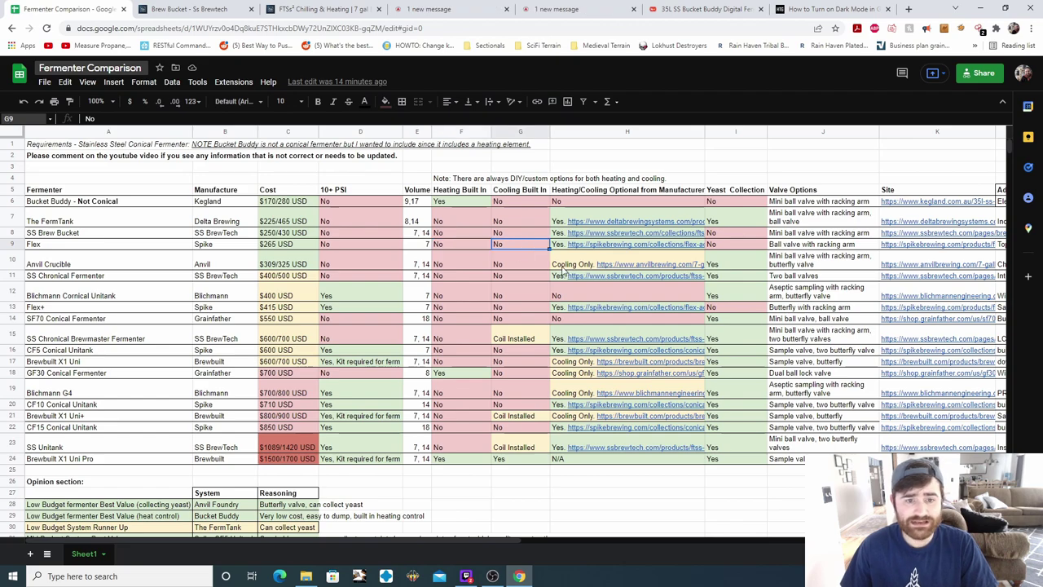
- Open the Flex's linked FLEX TC-100 Bundle page and view its heater options and description
left_click(620, 245)
left_click(644, 256)
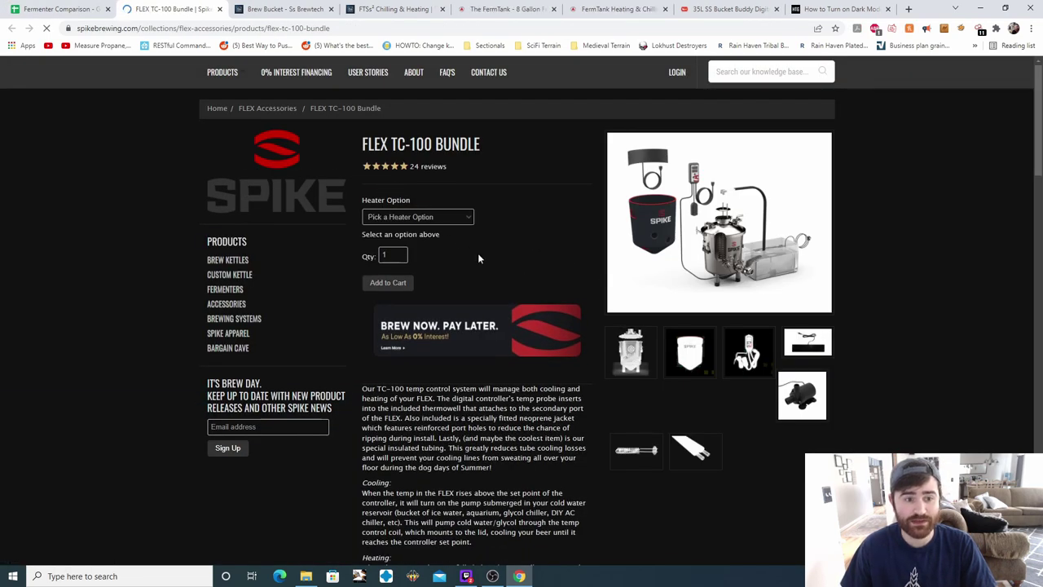
left_click(466, 216)
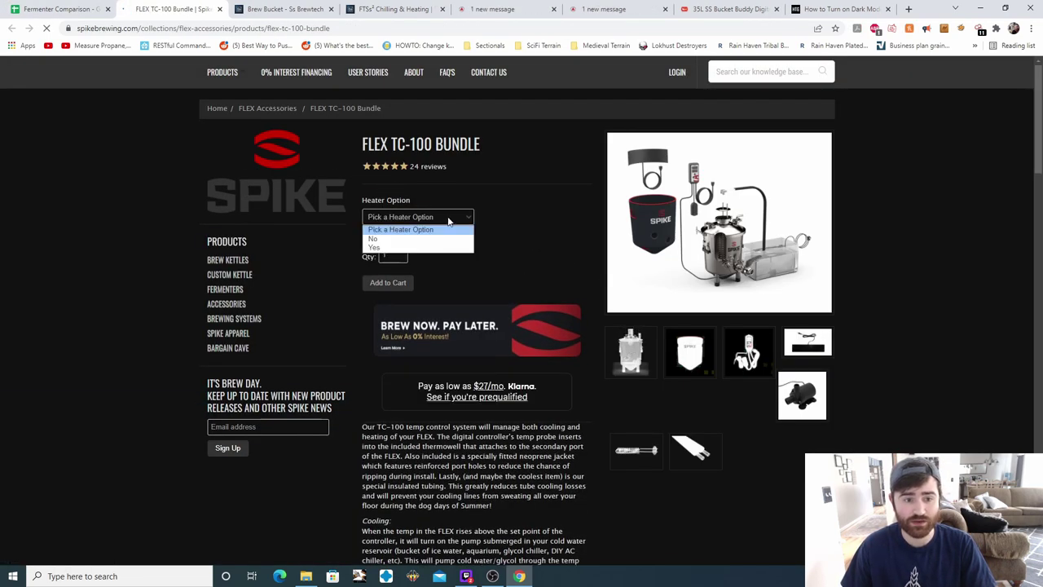
left_click(546, 215)
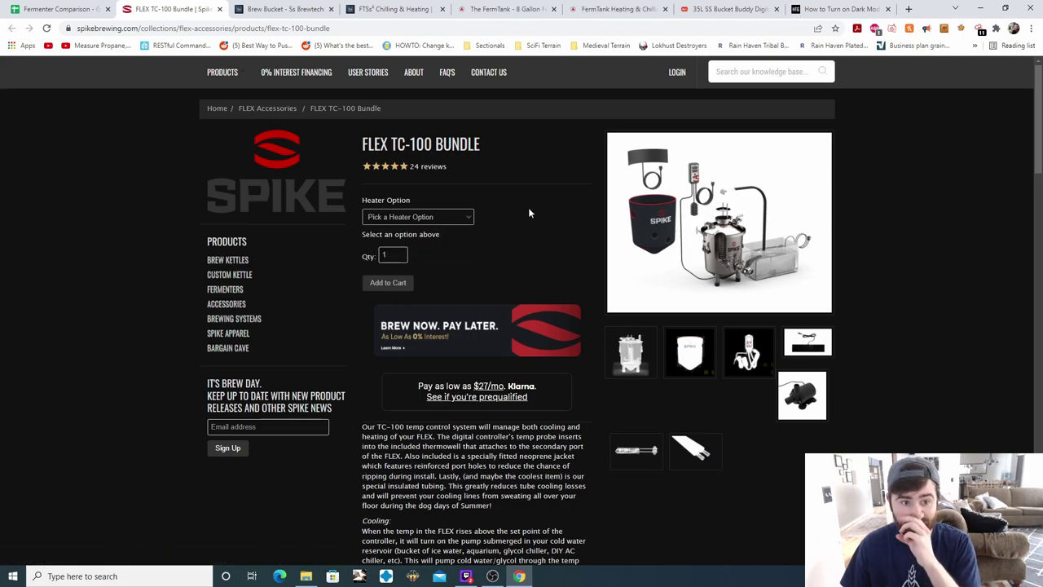
scroll(541, 239, "down", 2)
scroll(489, 242, "up", 2)
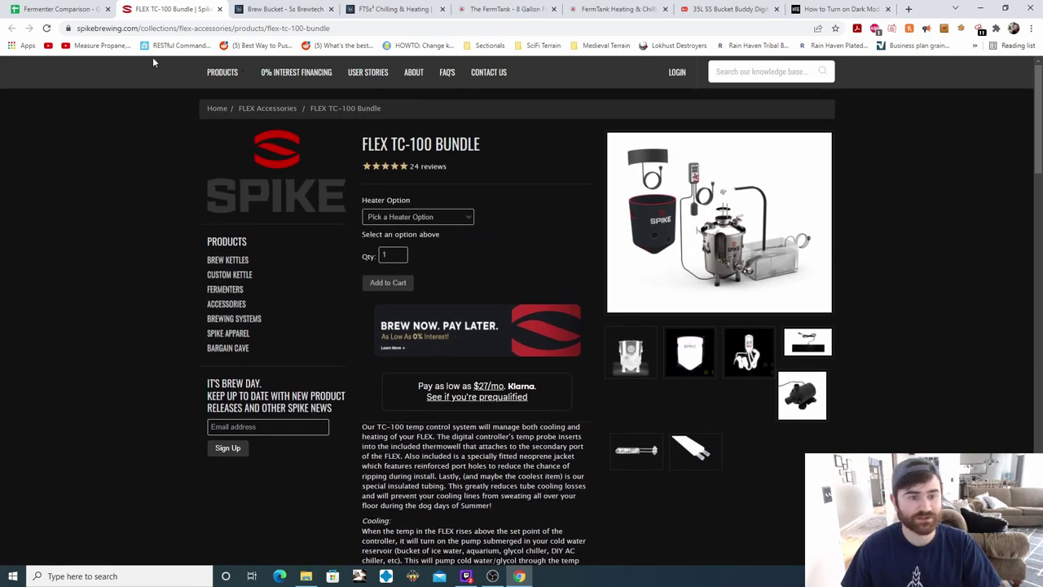
- Return to the spreadsheet, check the Flex's yeast collection and valve options, and open its Spike product page
left_click(36, 9)
key("Right")
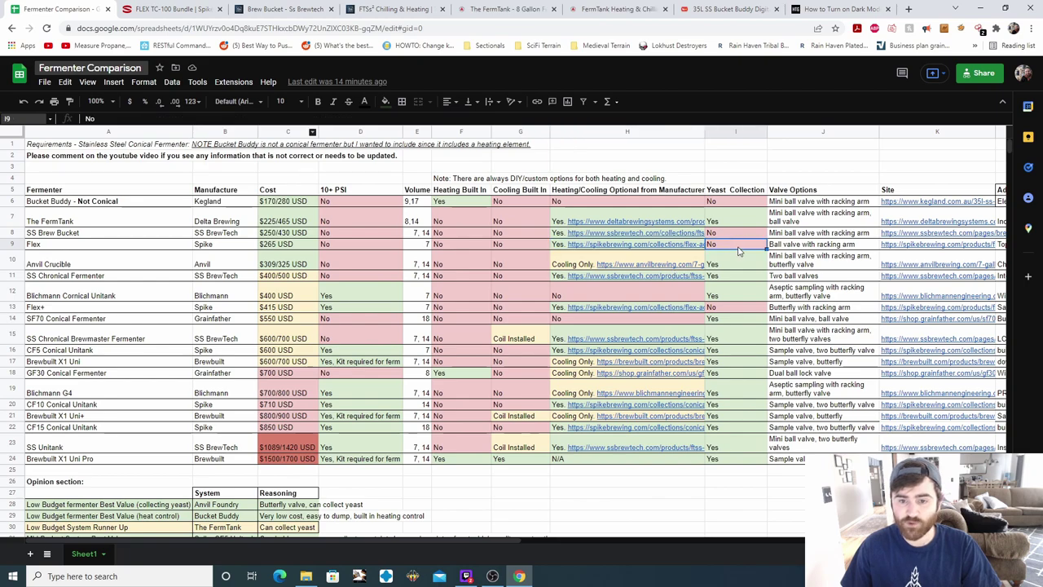
key("Right")
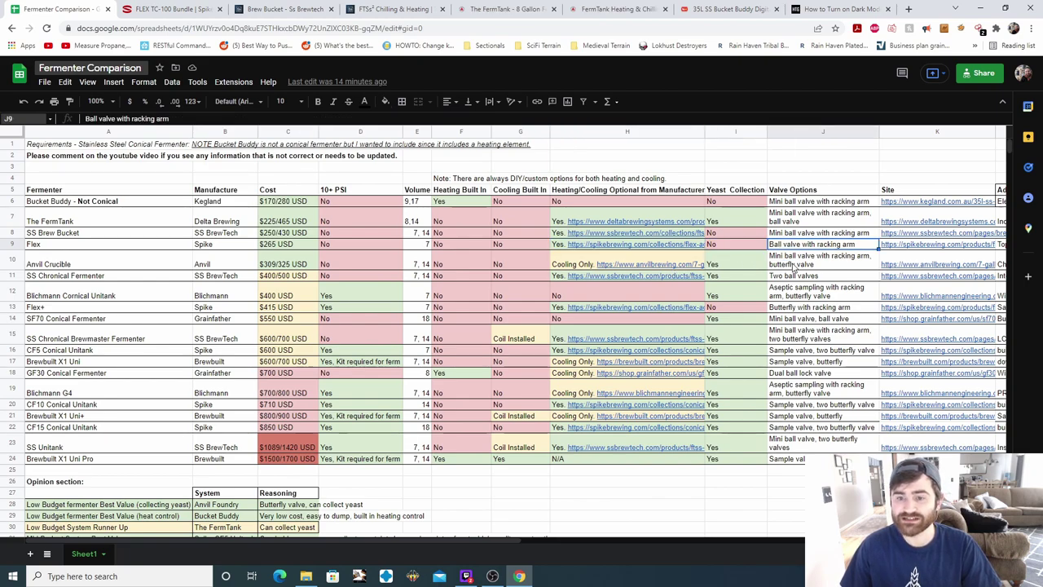
key("Right")
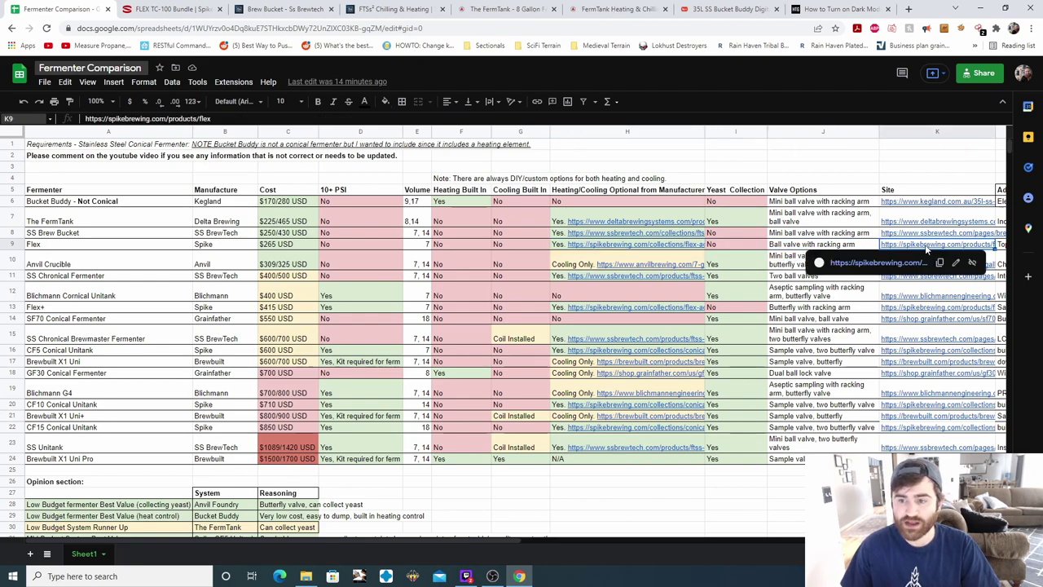
left_click(962, 261)
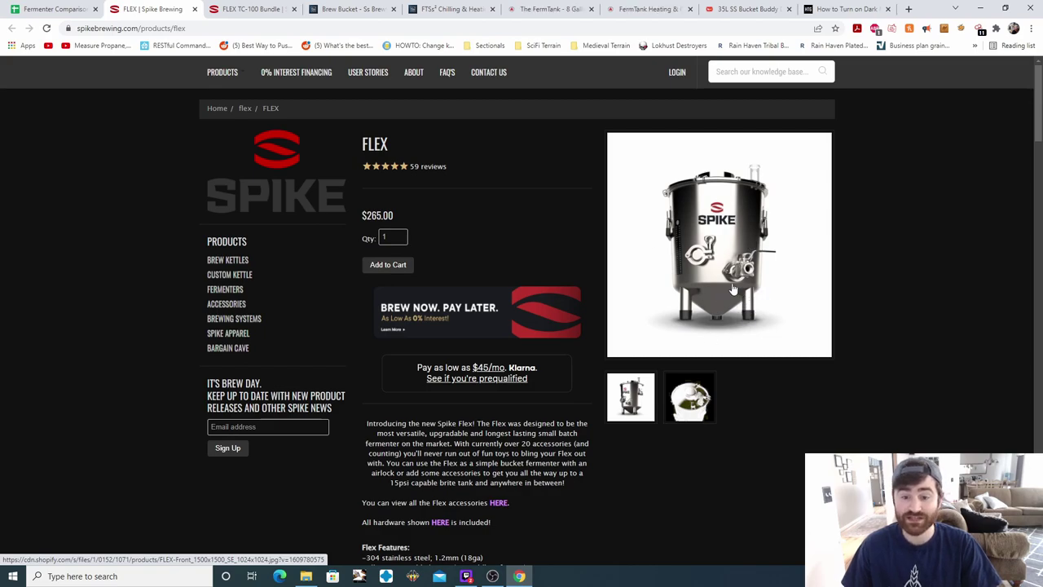
- Return to the spreadsheet and read the Flex's Additional Notes about ports for accessories
left_click(55, 8)
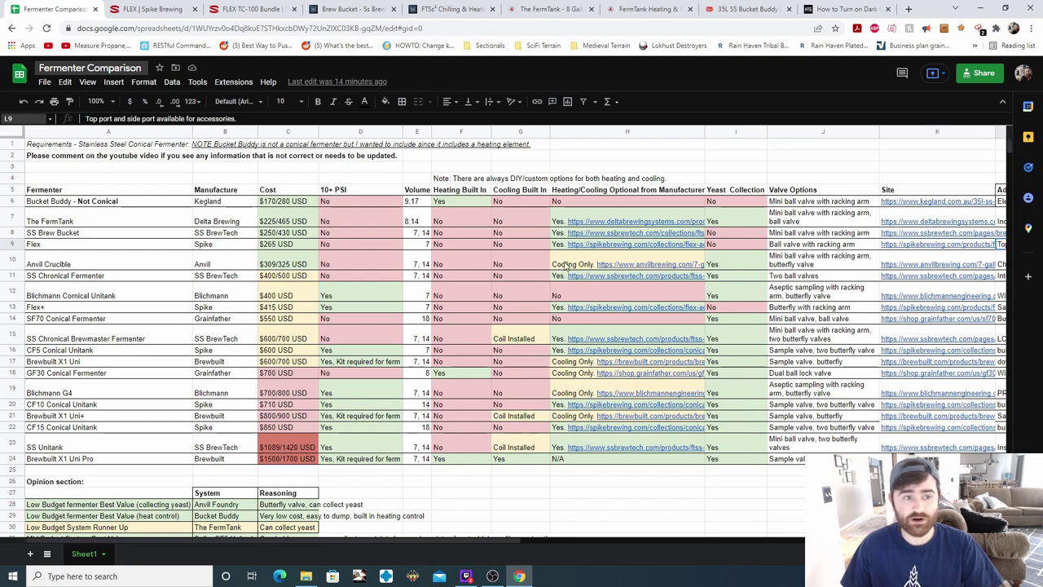
key("Right")
key("Left")
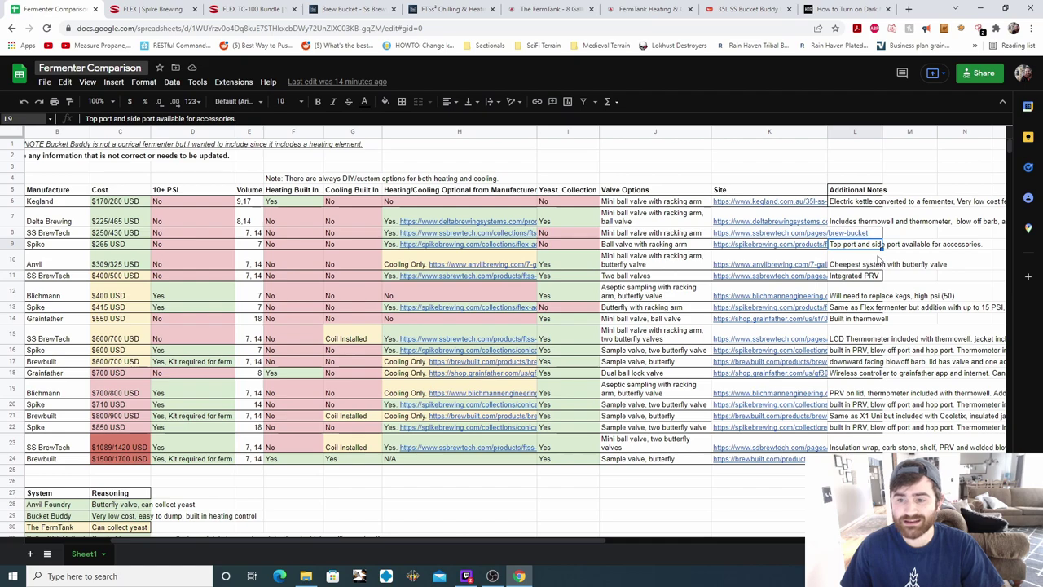
left_click(323, 245)
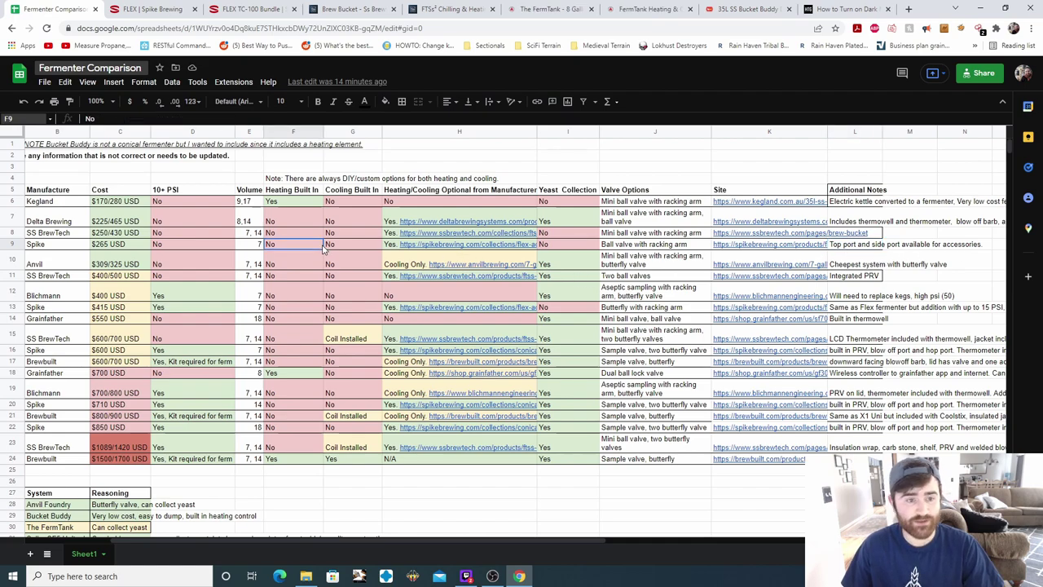
scroll(332, 263, "left", 3)
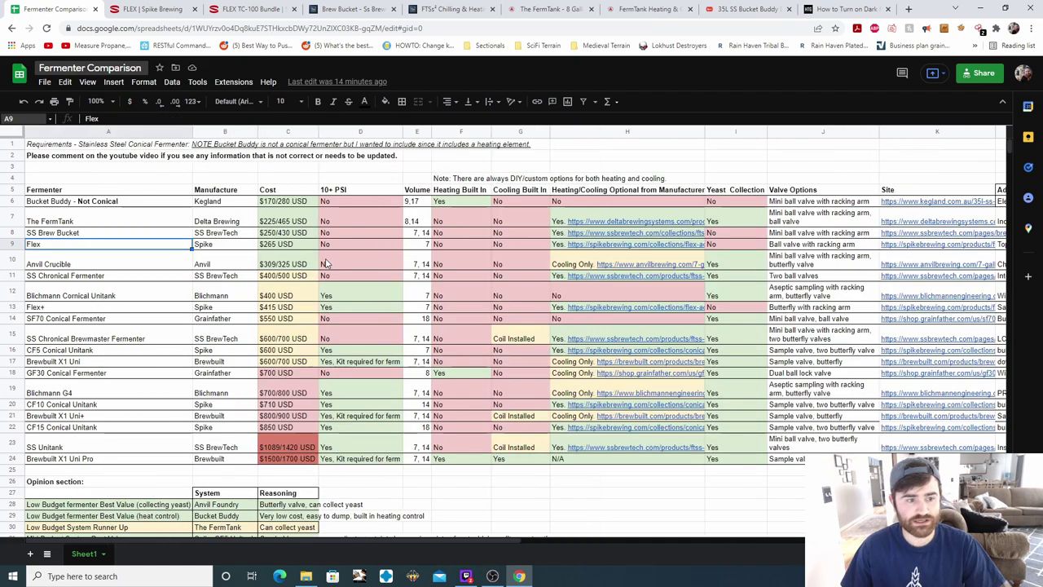
- Examine the Anvil Crucible row's fermenter name, manufacturer, 10+ PSI, volume and built-in heating and cooling entries
left_click(176, 269)
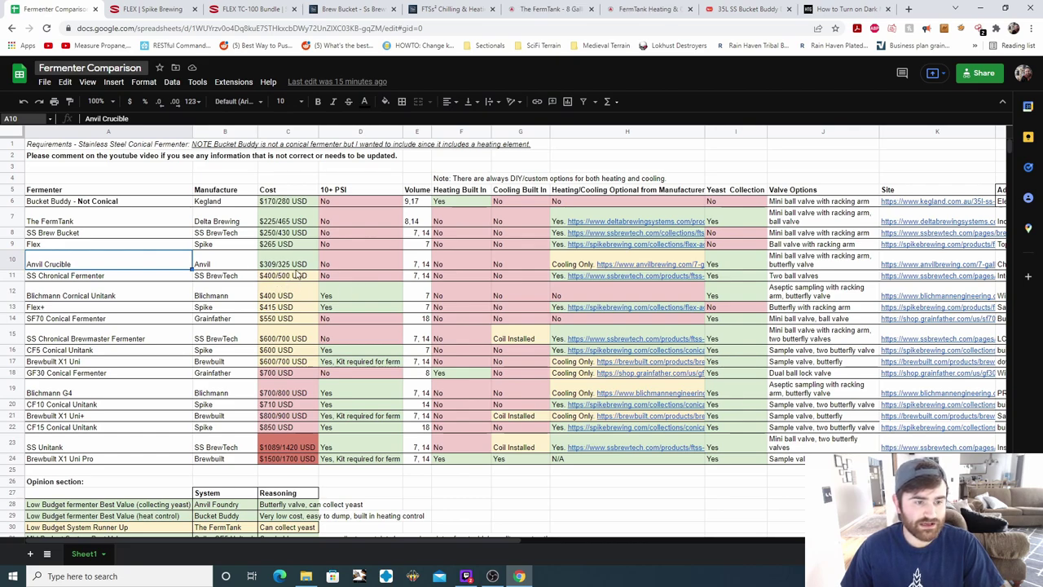
left_click(214, 269)
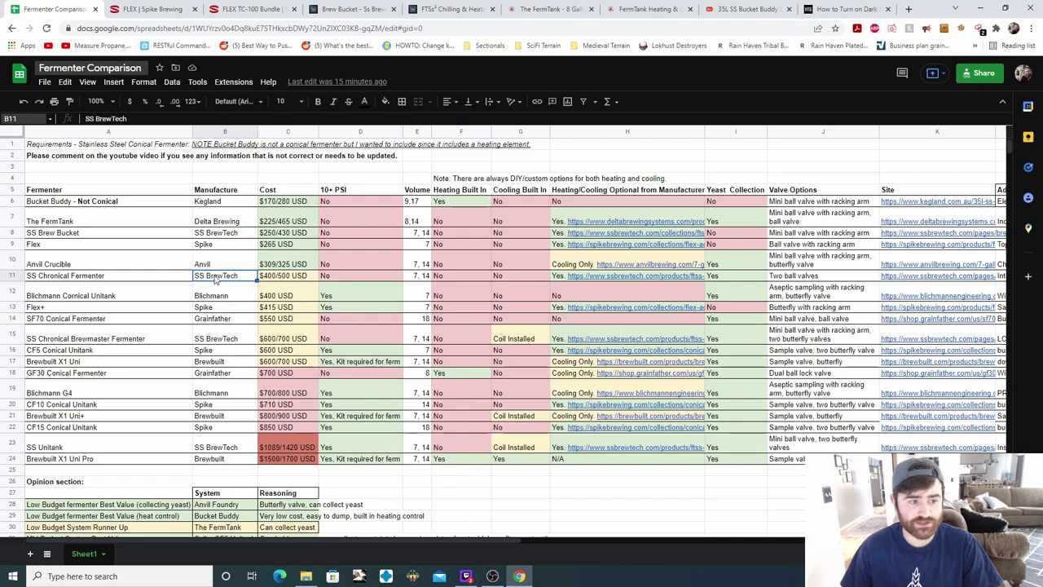
left_click(231, 279)
left_click(226, 267)
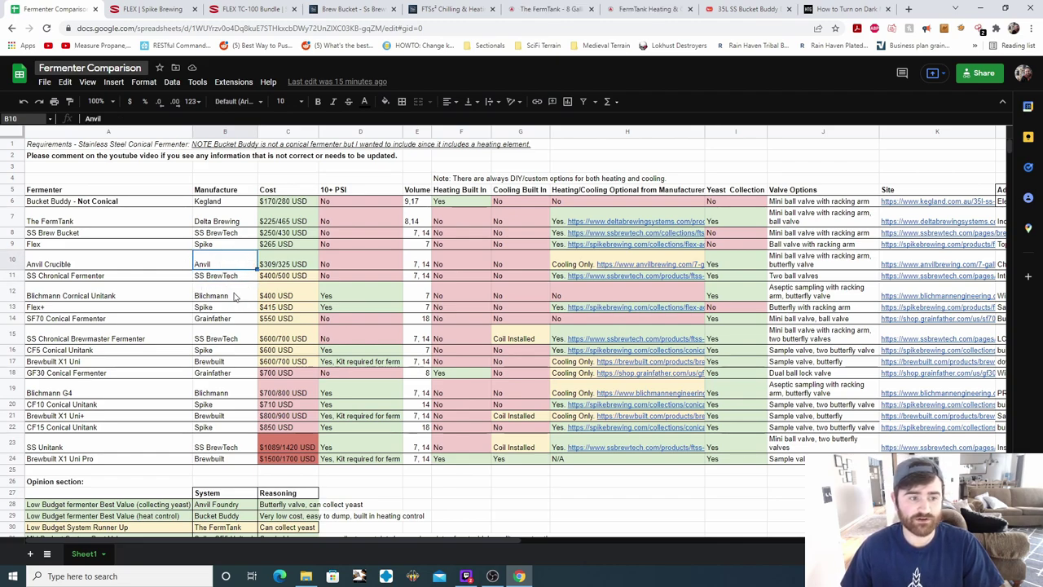
left_click(390, 268)
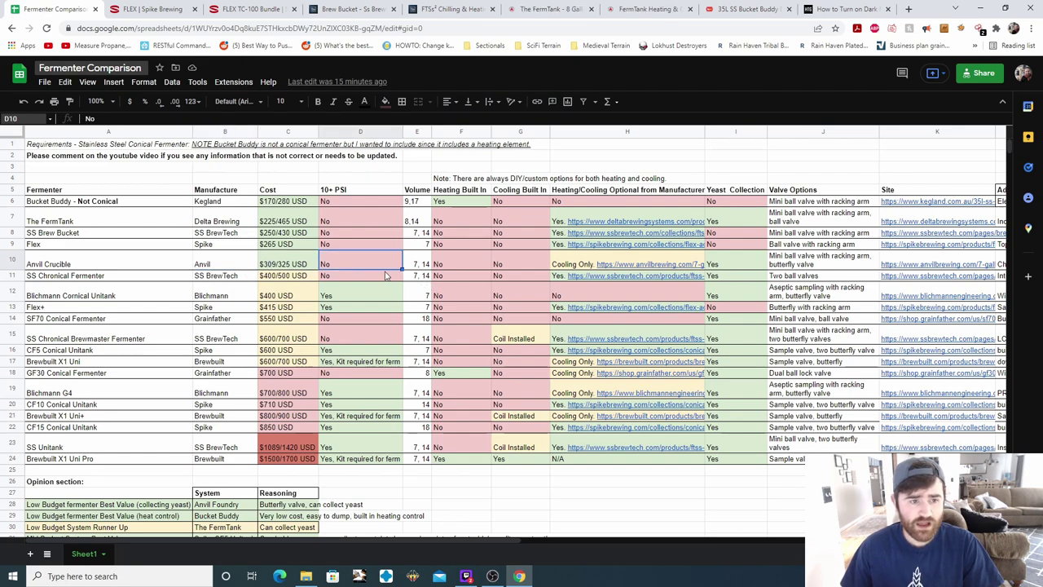
key("Right")
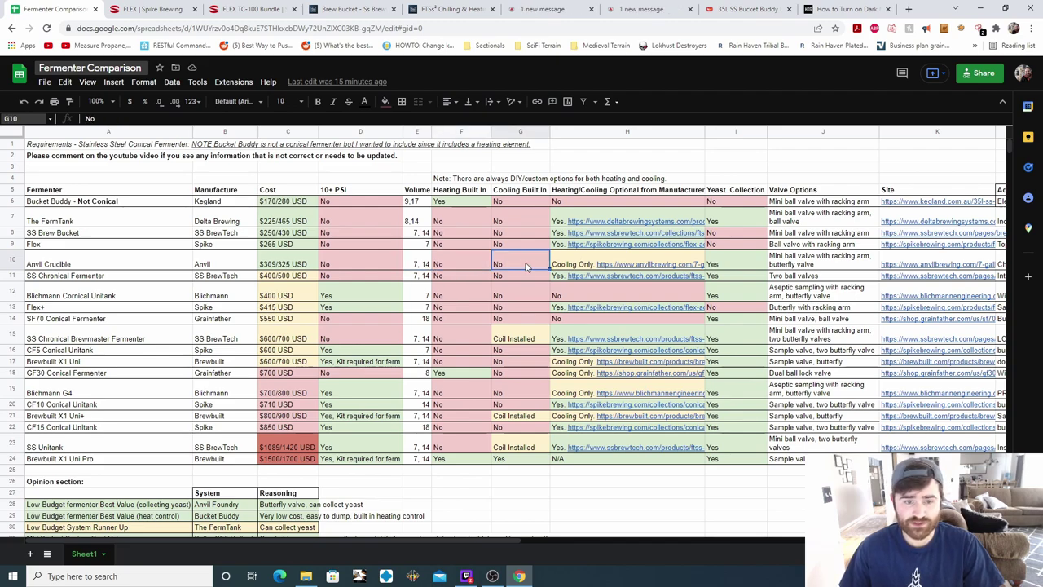
- Open the Anvil Crucible's linked 7 Gallon Crucible Cooling System page and look over its photo, price and description
left_click(630, 269)
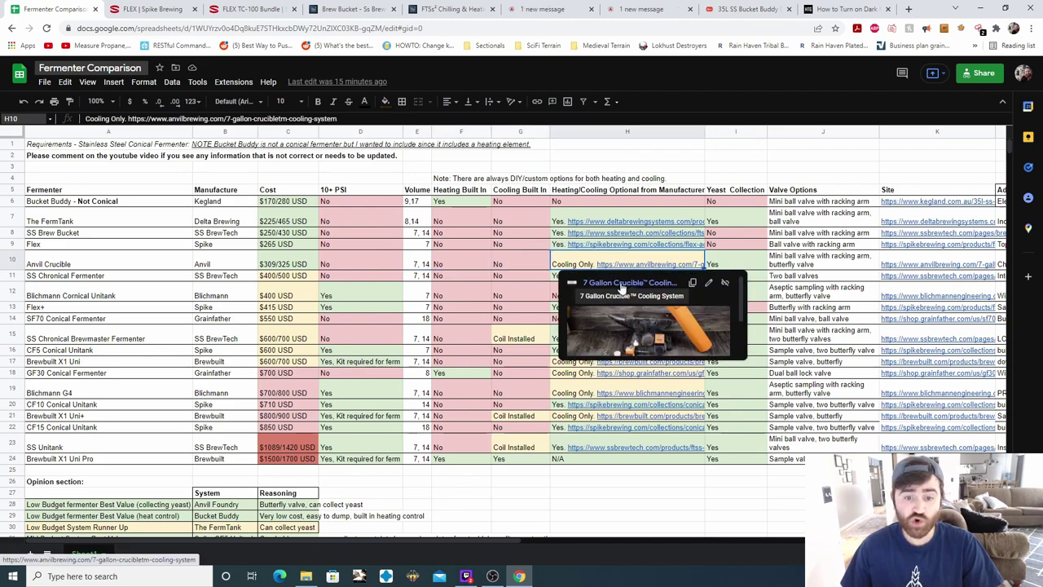
left_click(598, 282)
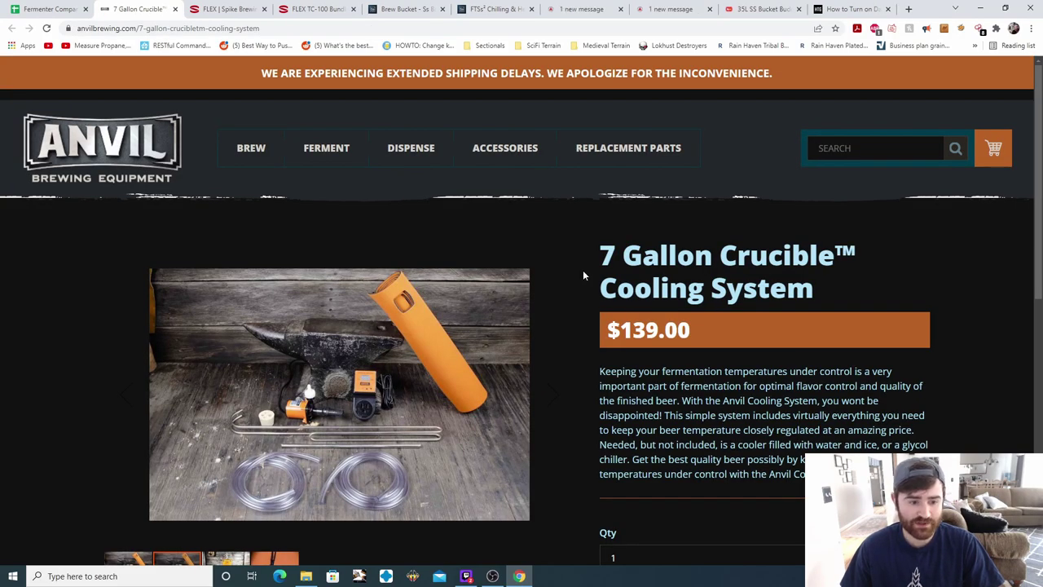
scroll(584, 277, "down", 3)
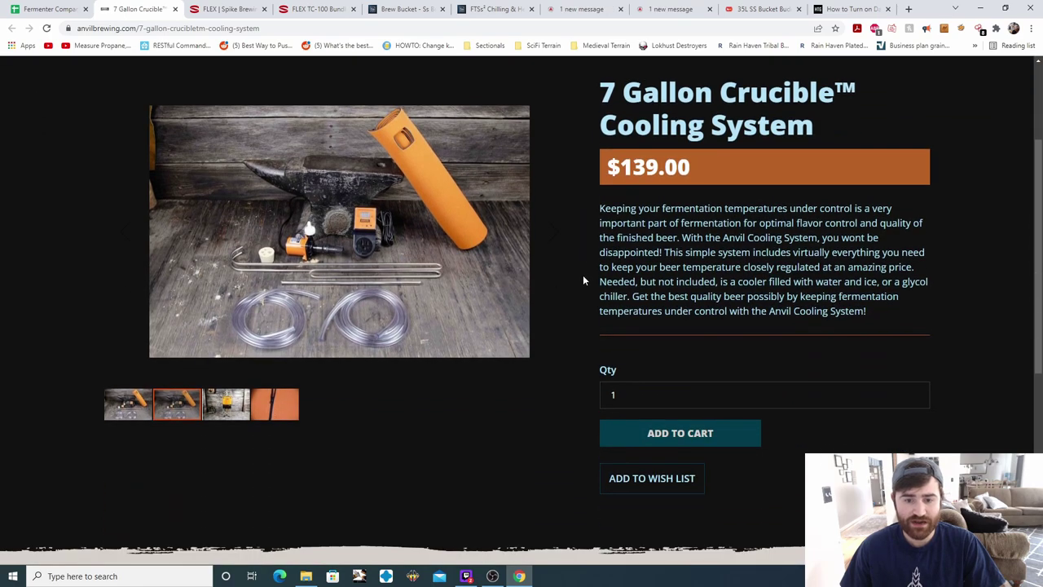
scroll(583, 281, "up", 2)
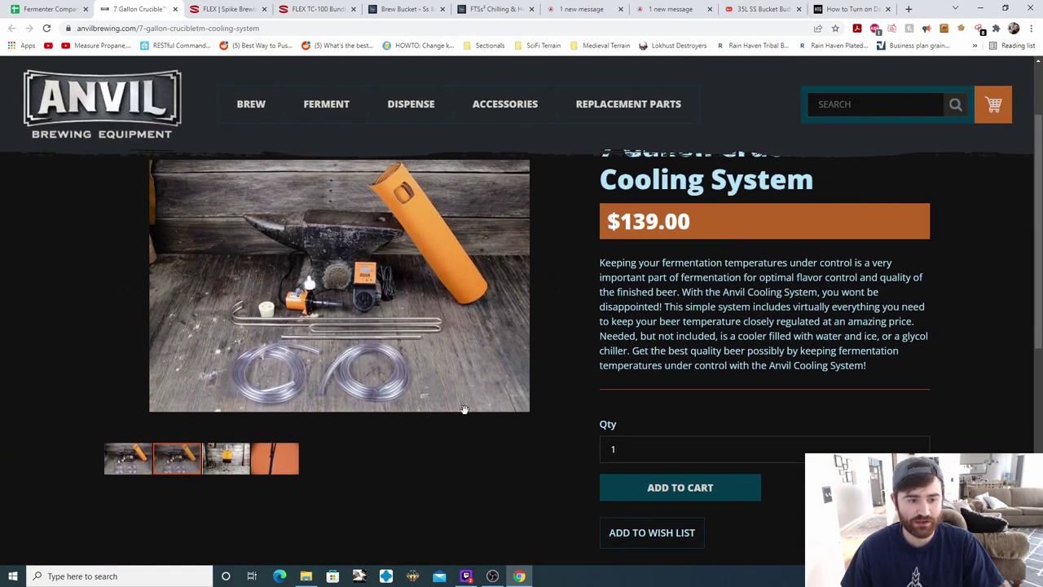
scroll(571, 375, "up", 2)
scroll(417, 367, "down", 2)
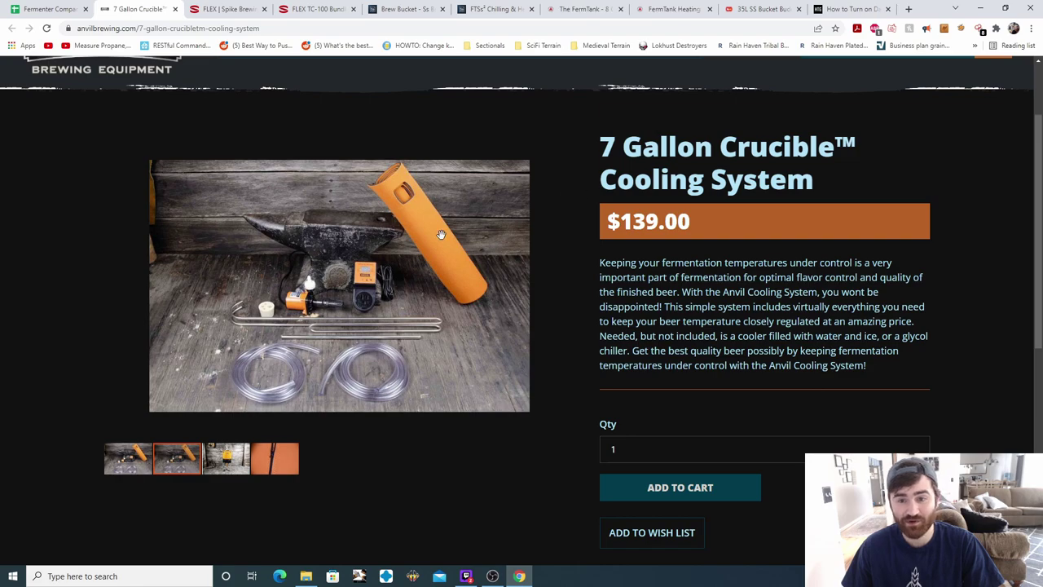
- Return to the spreadsheet, check the Anvil Crucible's yeast collection and valve options, and open its 7-gallon conical fermentor product page
left_click(75, 9)
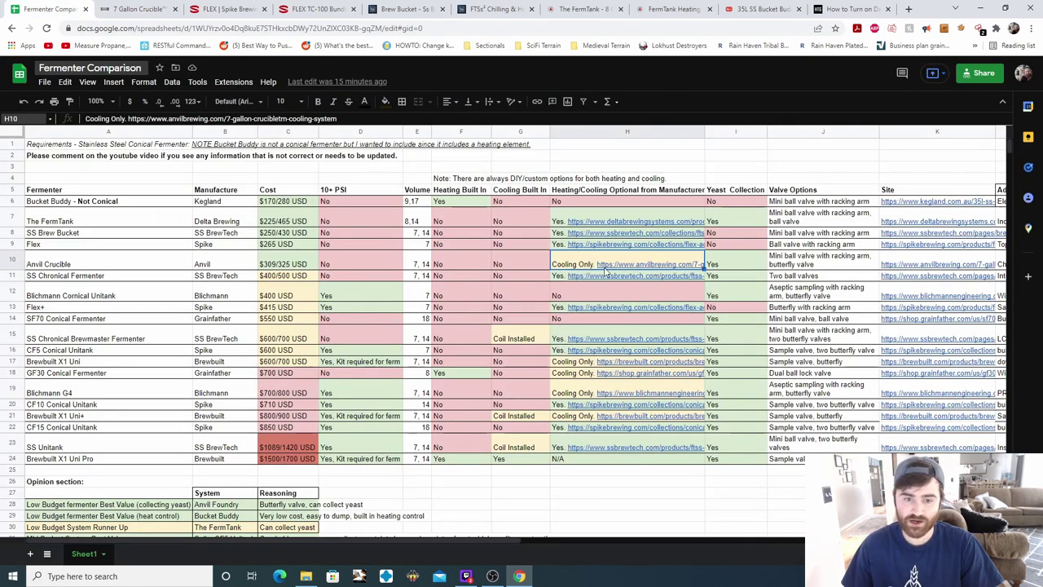
left_click(758, 244)
left_click(756, 264)
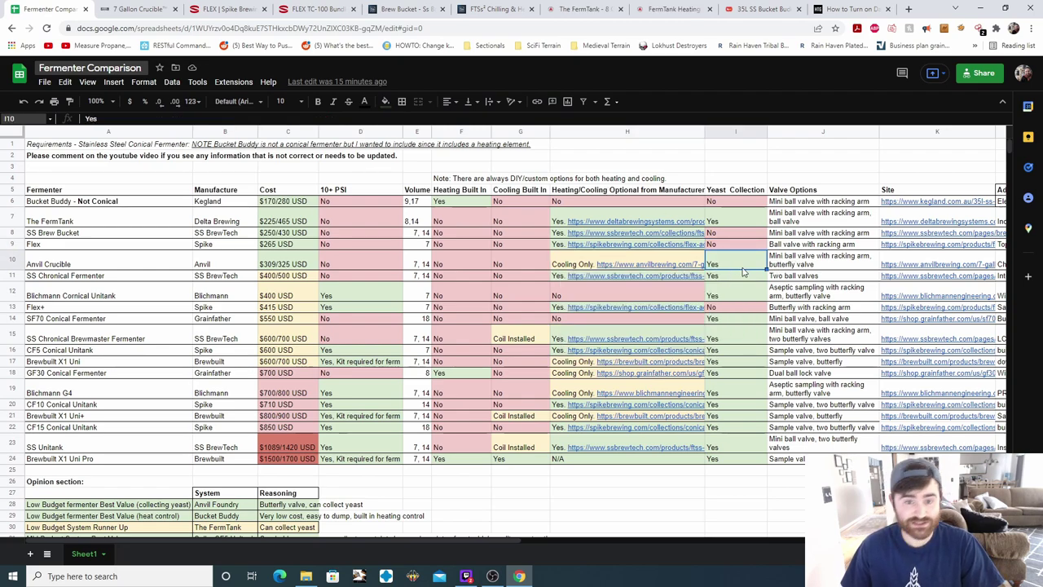
left_click(789, 265)
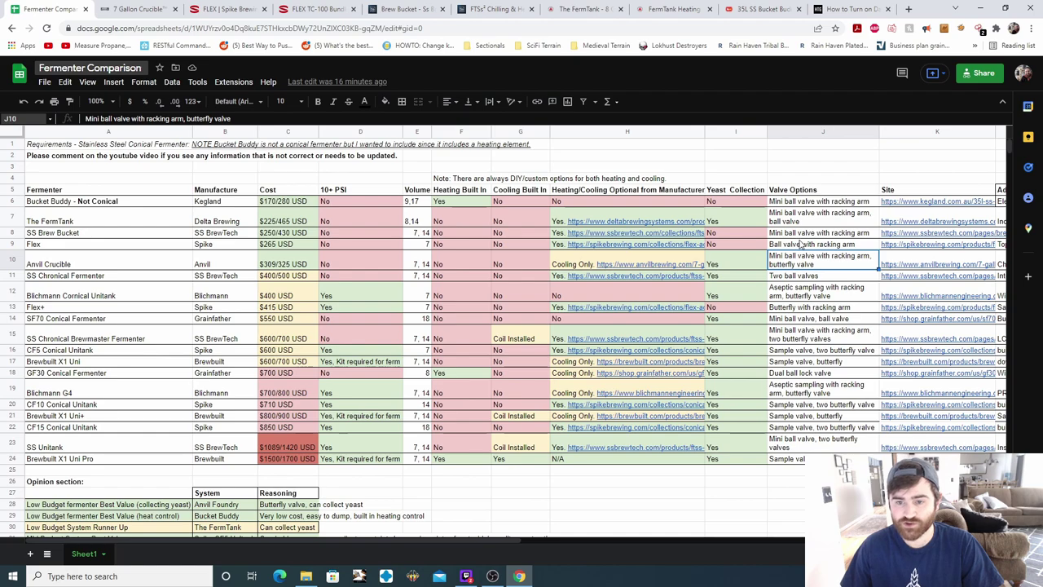
left_click(882, 264)
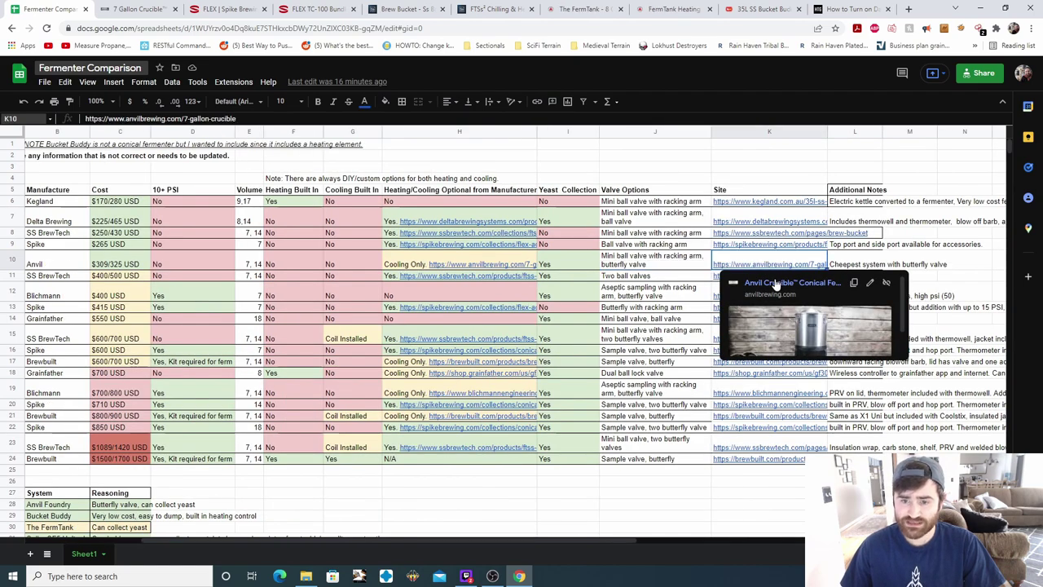
left_click(775, 284)
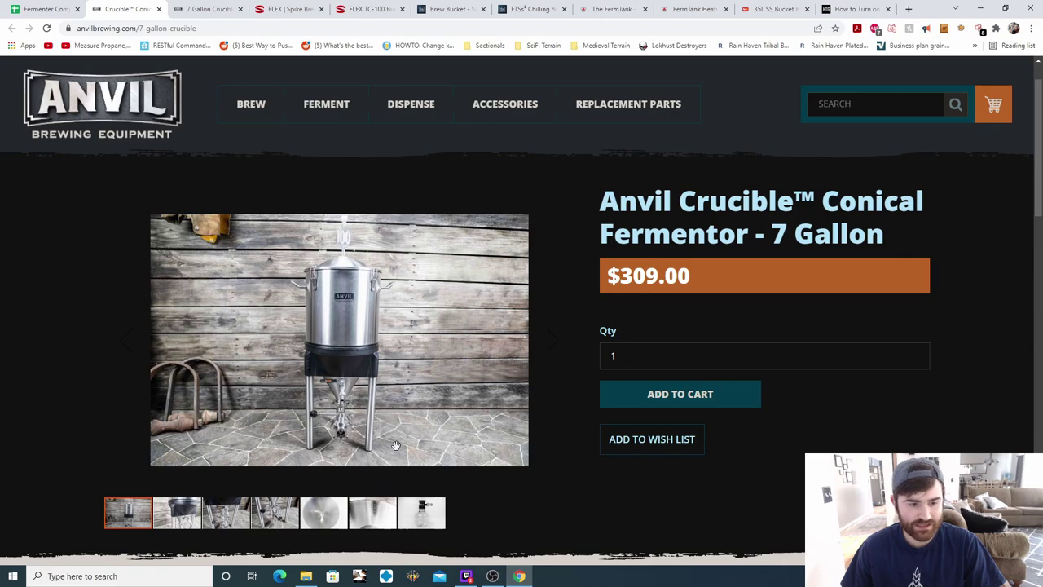
- Look over the 7-gallon Crucible product page, return to the spreadsheet and read the Anvil Crucible's Additional Notes
scroll(383, 484, "down", 3)
scroll(389, 440, "up", 2)
scroll(230, 466, "up", 2)
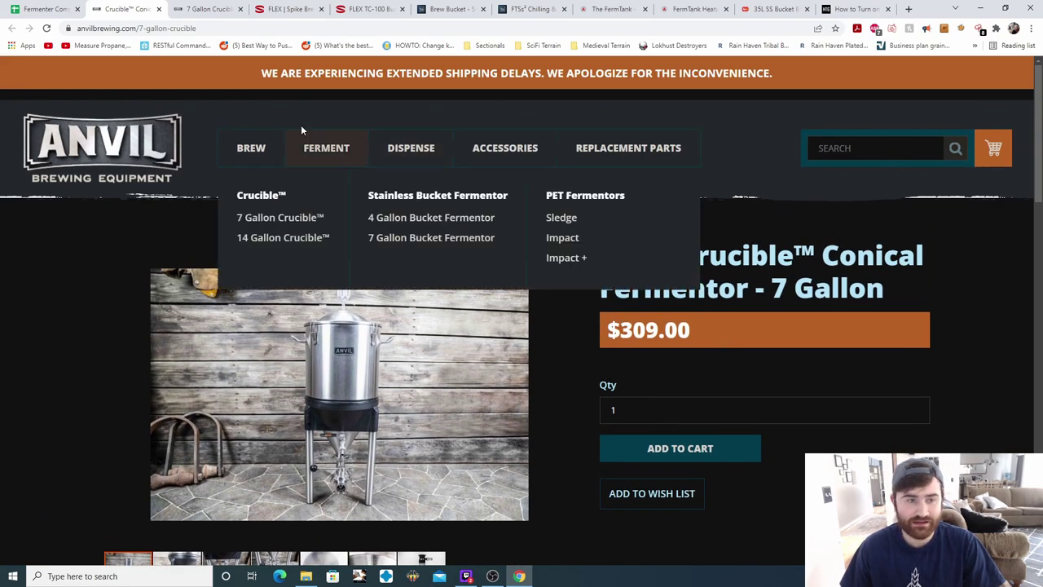
left_click(44, 9)
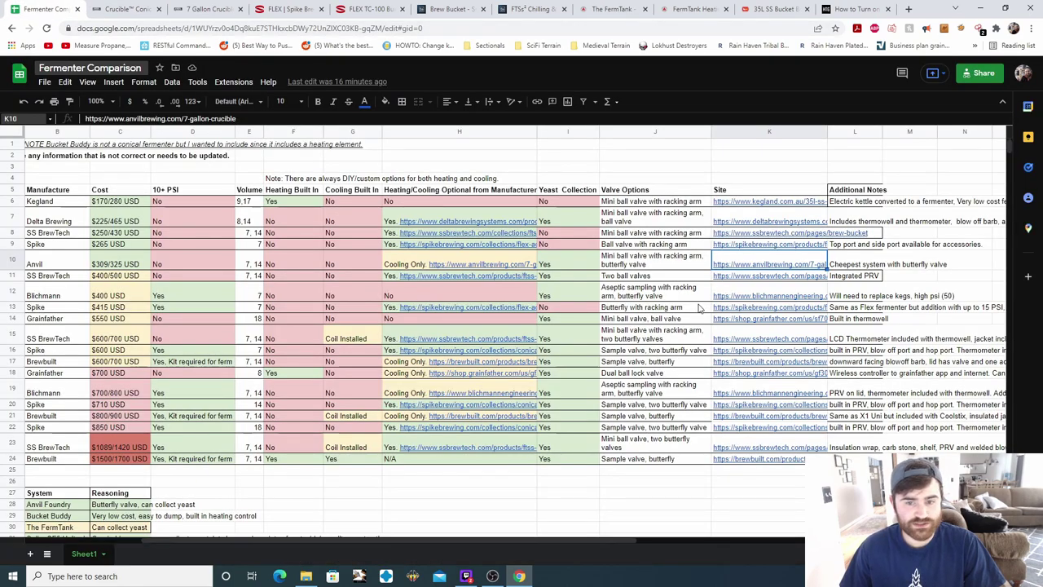
left_click(874, 265)
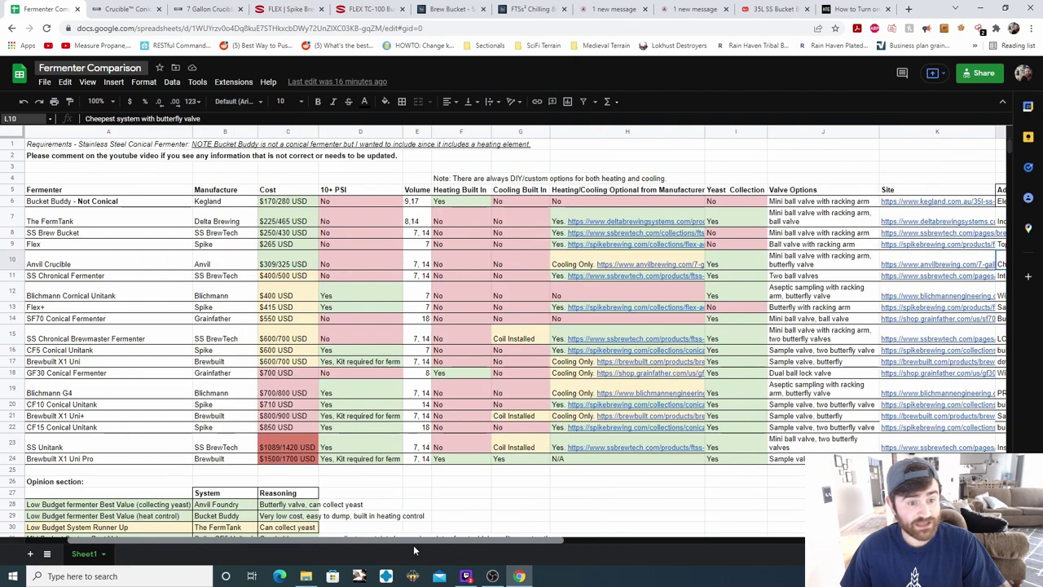
left_click_drag(342, 541, 229, 541)
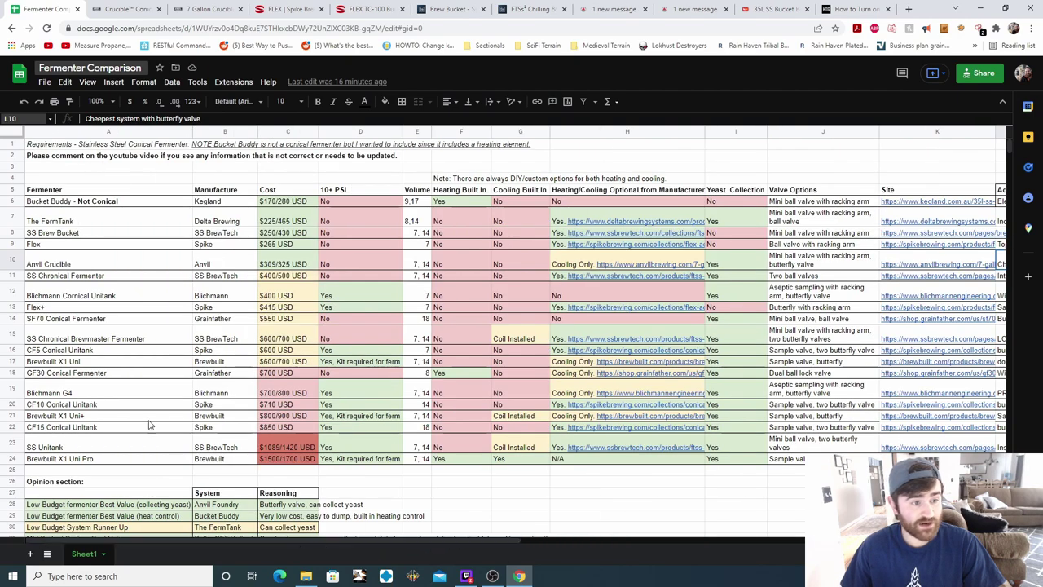
left_click(62, 261)
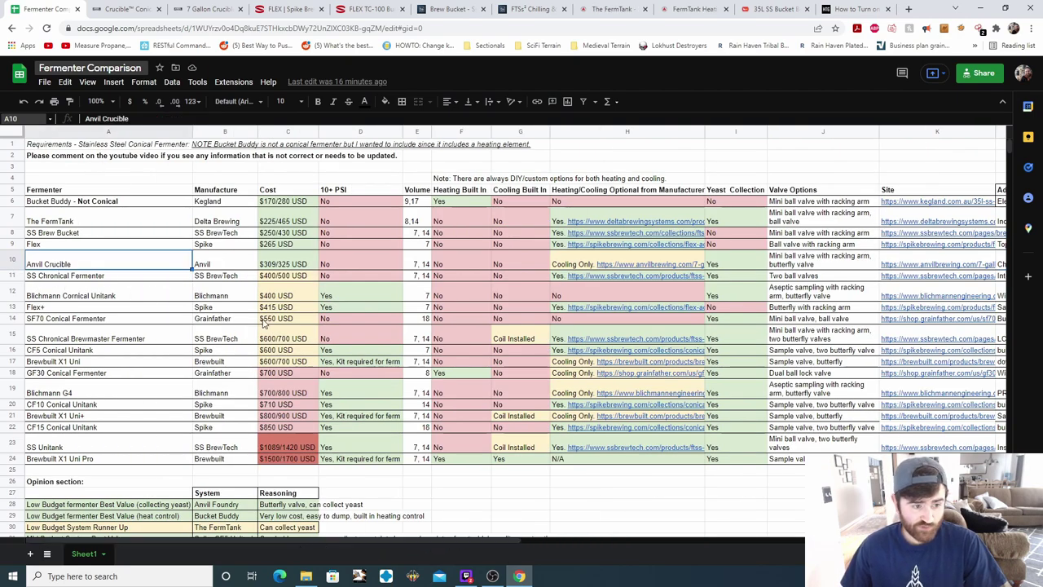
- Examine the SS Chronical Fermenter row's name, manufacturer, cost, 10+ PSI, volume and built-in heating and cooling entries
left_click(81, 275)
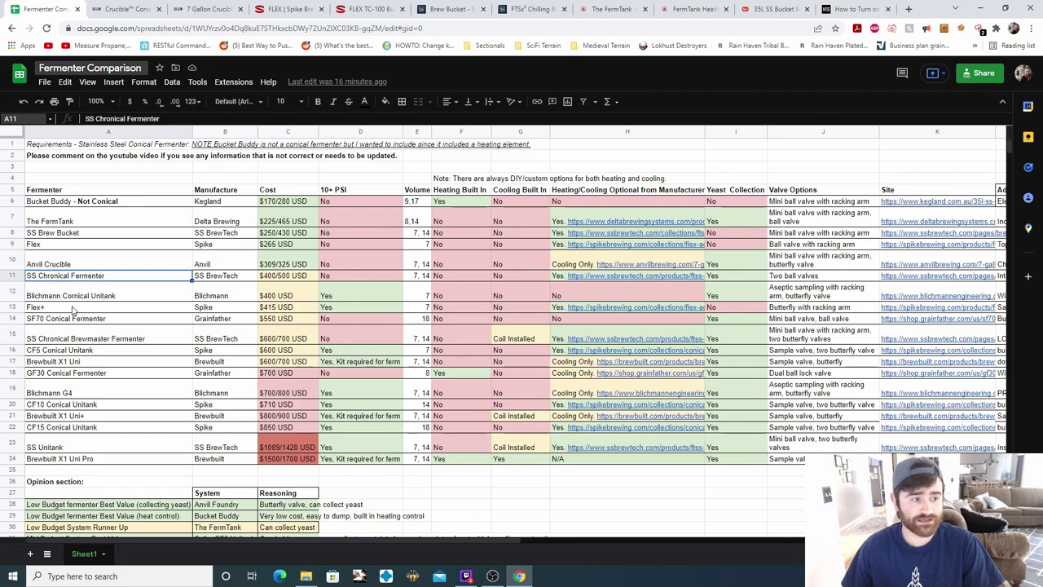
left_click(210, 278)
left_click(275, 281)
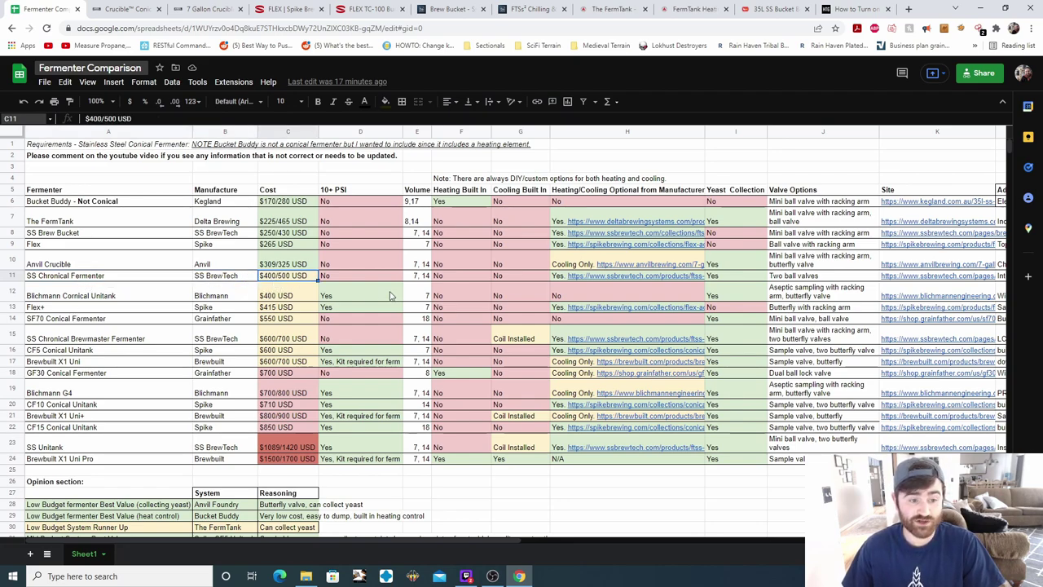
left_click(342, 279)
left_click(422, 279)
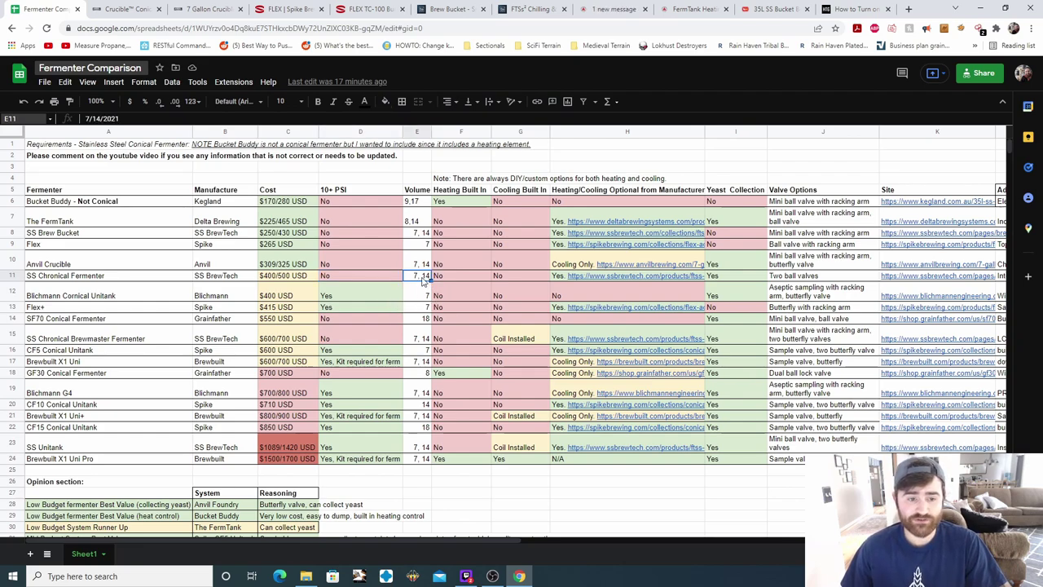
left_click(463, 267)
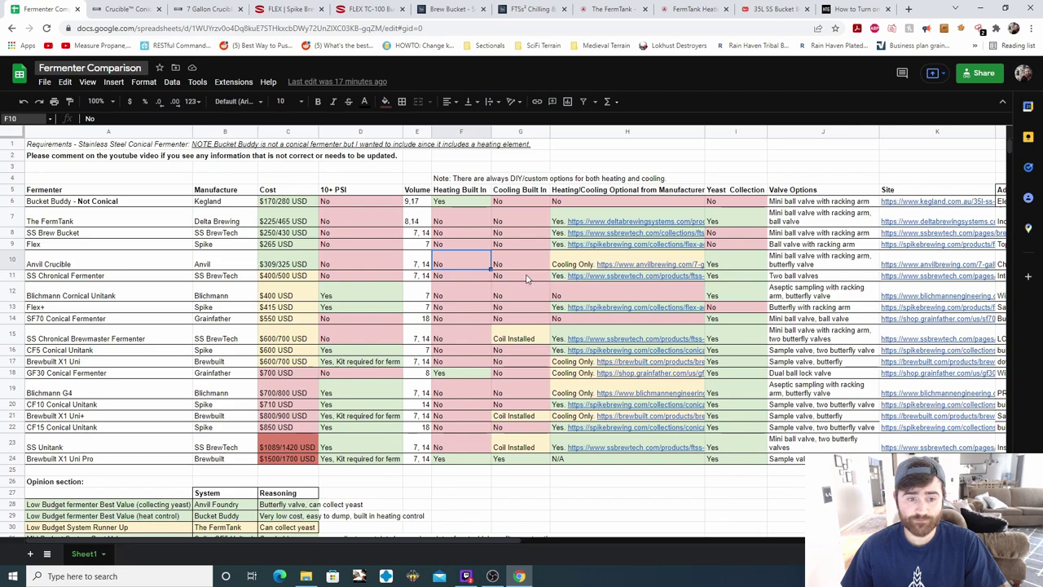
- Open the SS Chronical Fermenter's linked FTSs² Chilling & Heating page and look over its photos, description and features
left_click(603, 278)
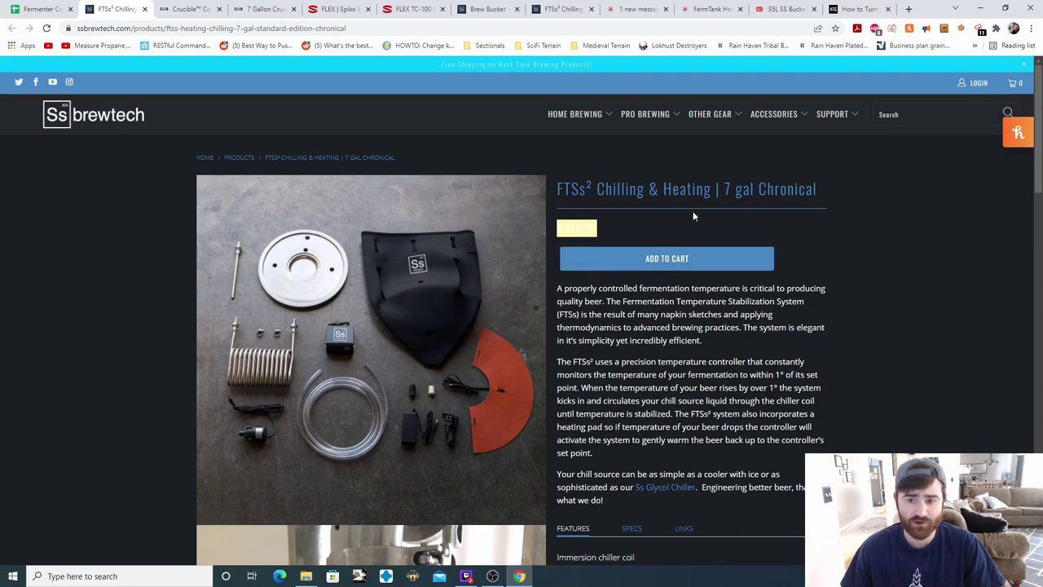
scroll(504, 293, "down", 5)
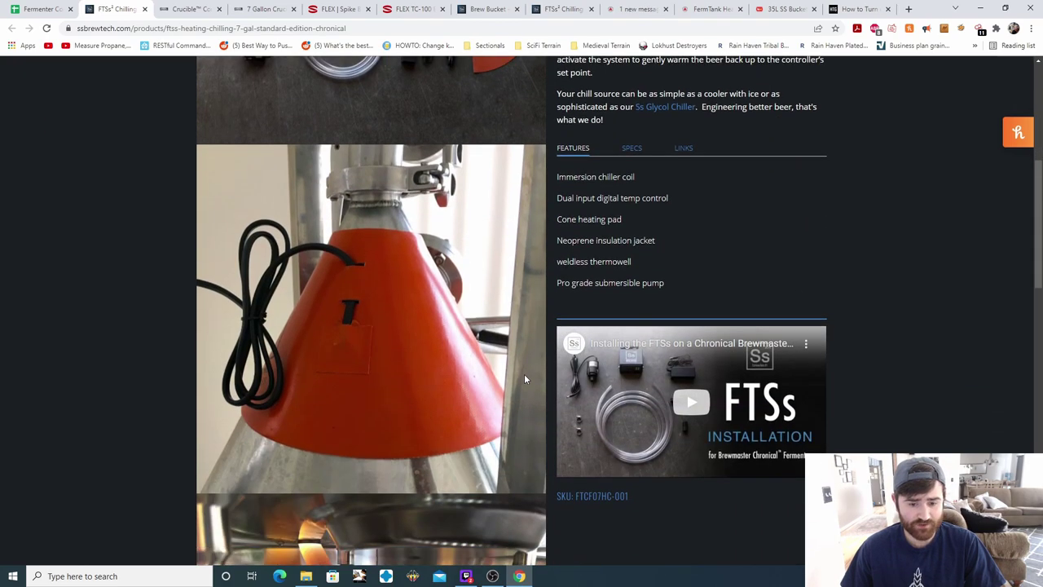
scroll(501, 445, "down", 4)
scroll(518, 439, "up", 8)
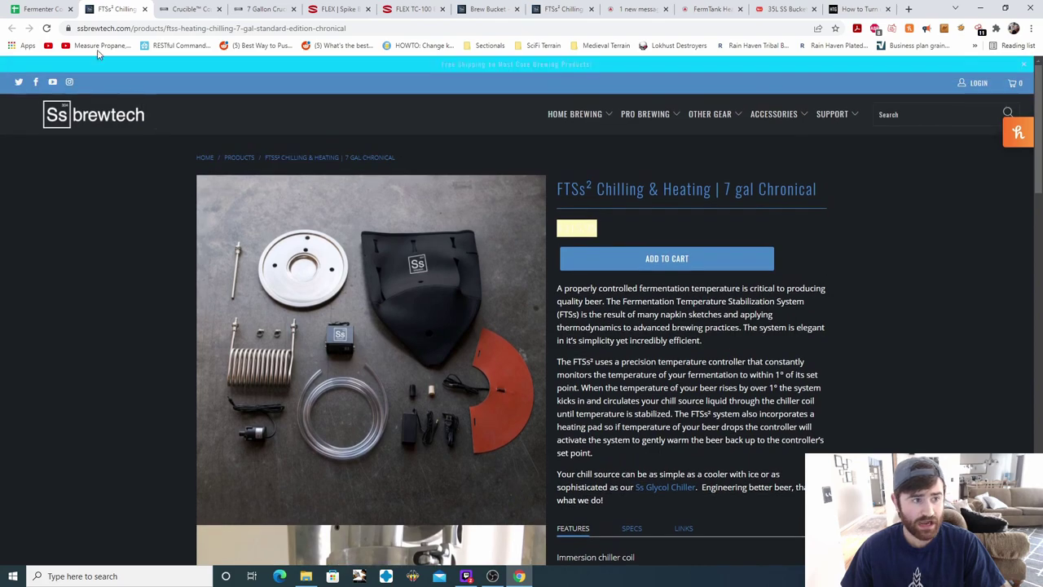
- Return to the spreadsheet, check the SS Chronical Fermenter's valve options, and open its product site to look over the fermenter
left_click(36, 9)
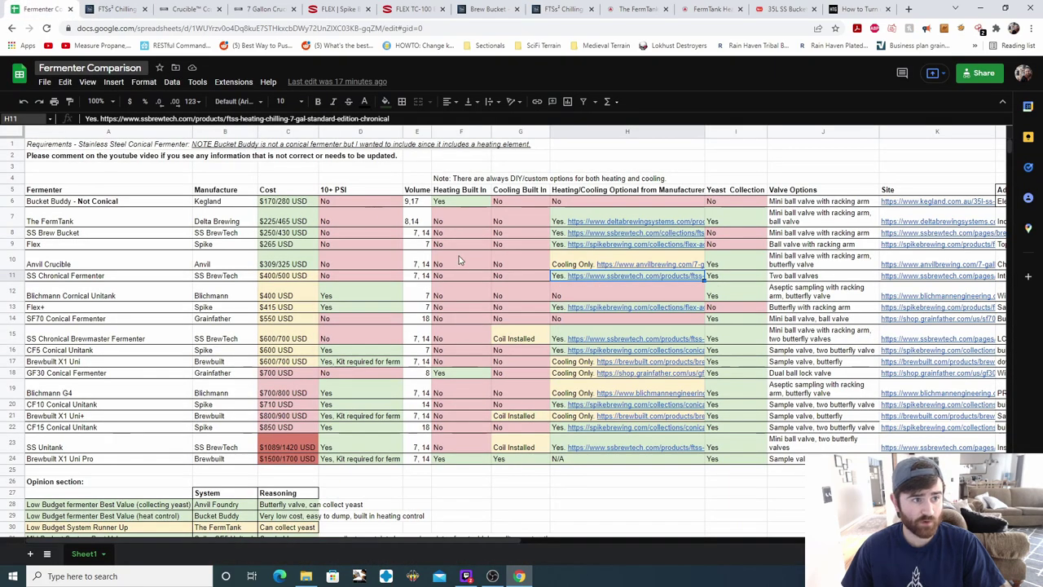
left_click(820, 278)
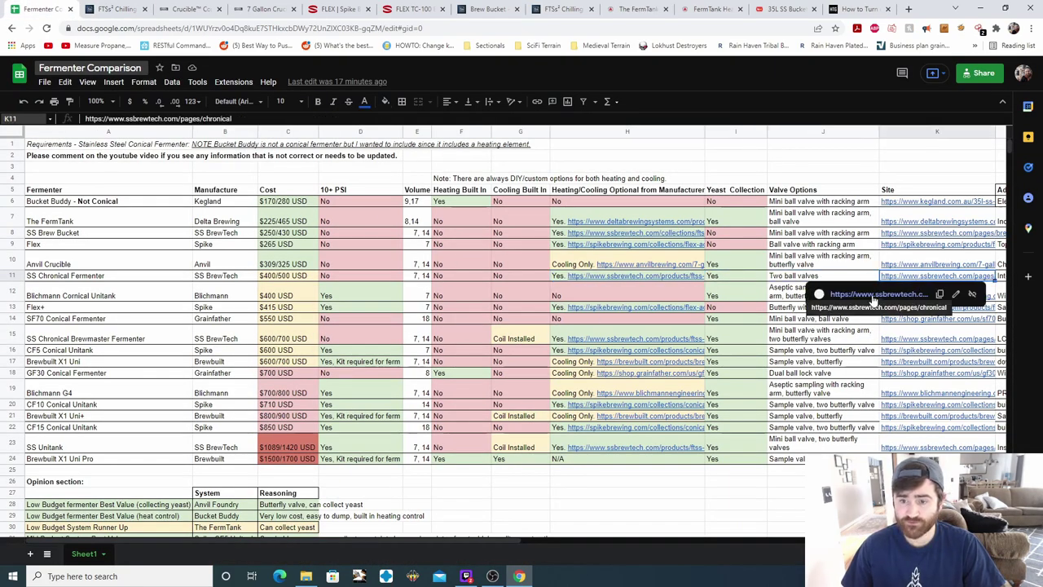
left_click(864, 291)
scroll(656, 343, "down", 2)
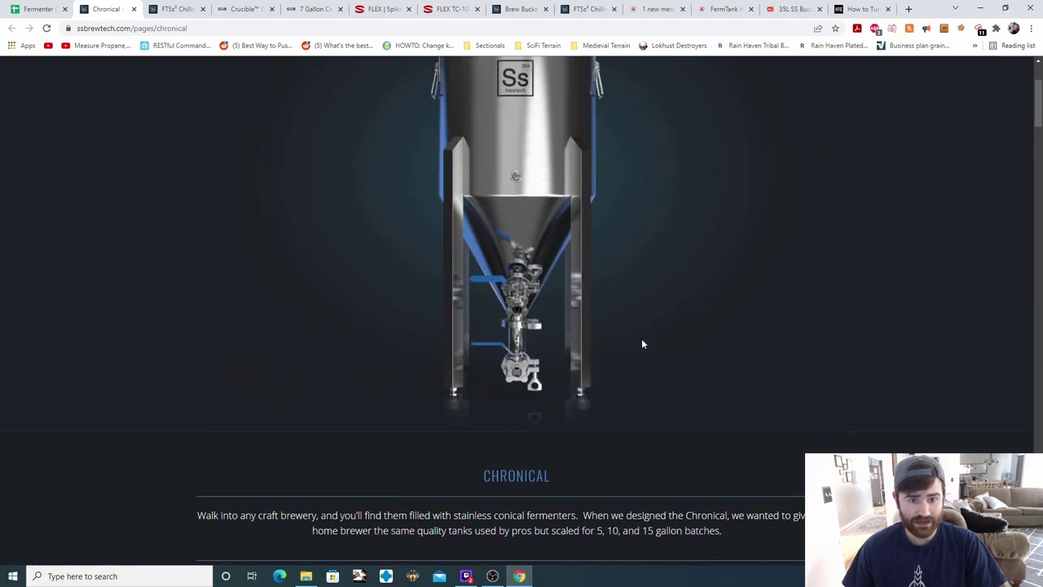
scroll(641, 343, "up", 1)
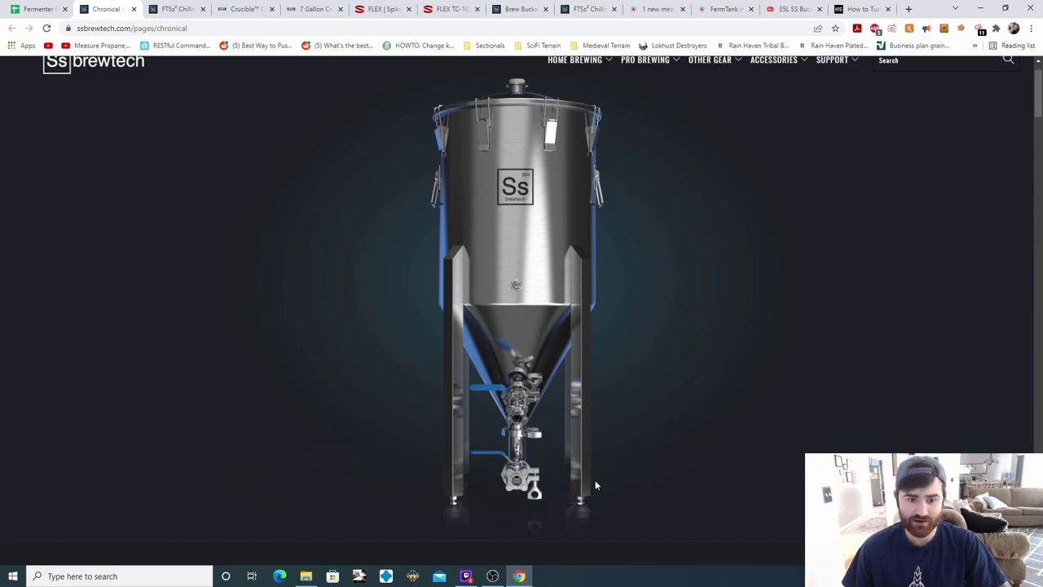
scroll(648, 437, "down", 2)
scroll(636, 442, "up", 3)
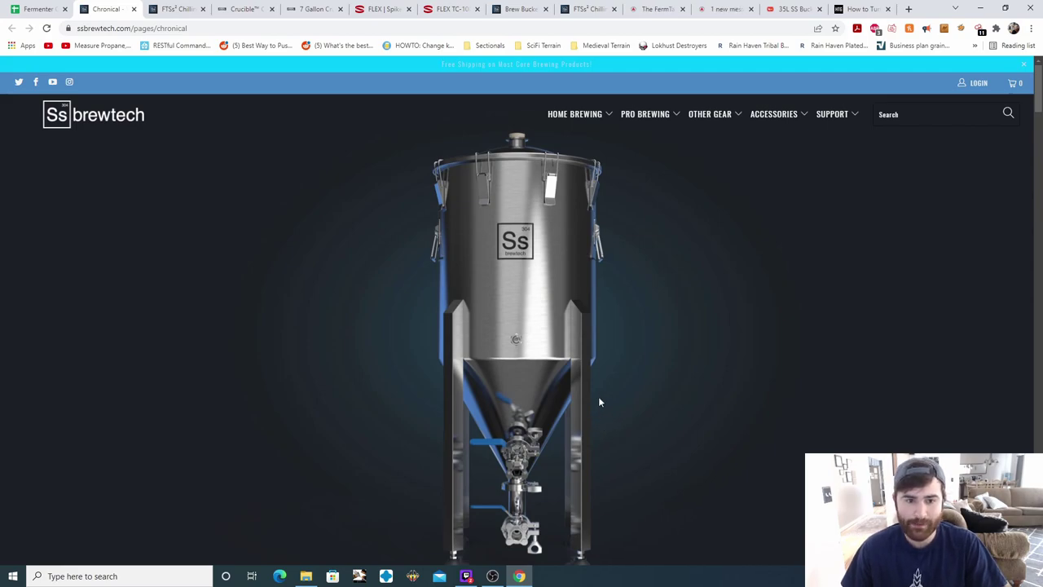
scroll(600, 419, "down", 5)
scroll(605, 415, "up", 5)
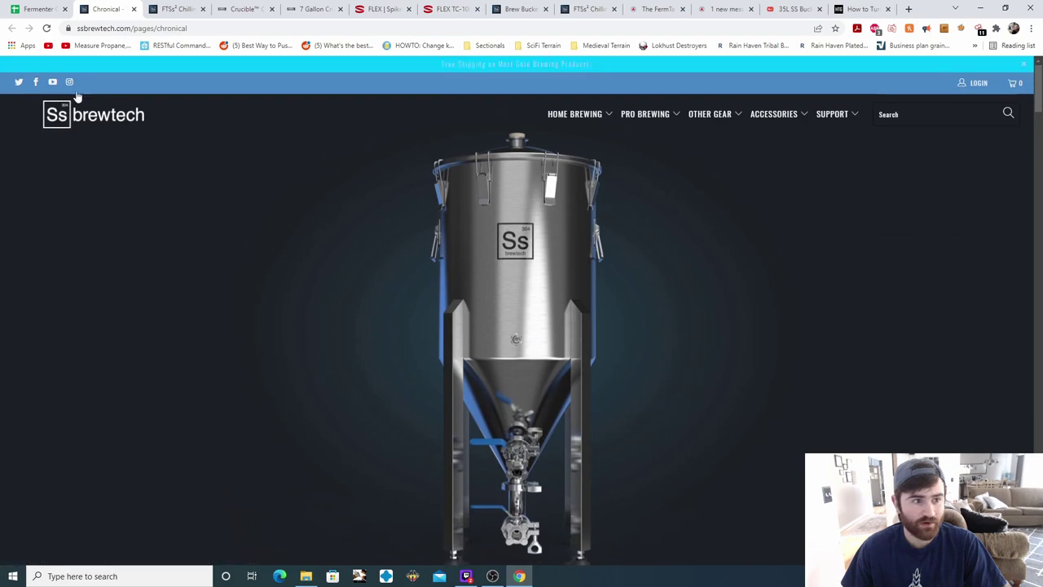
- Return to the spreadsheet and read the SS Chronical Fermenter's Additional Notes entry
left_click(37, 9)
left_click(1002, 280)
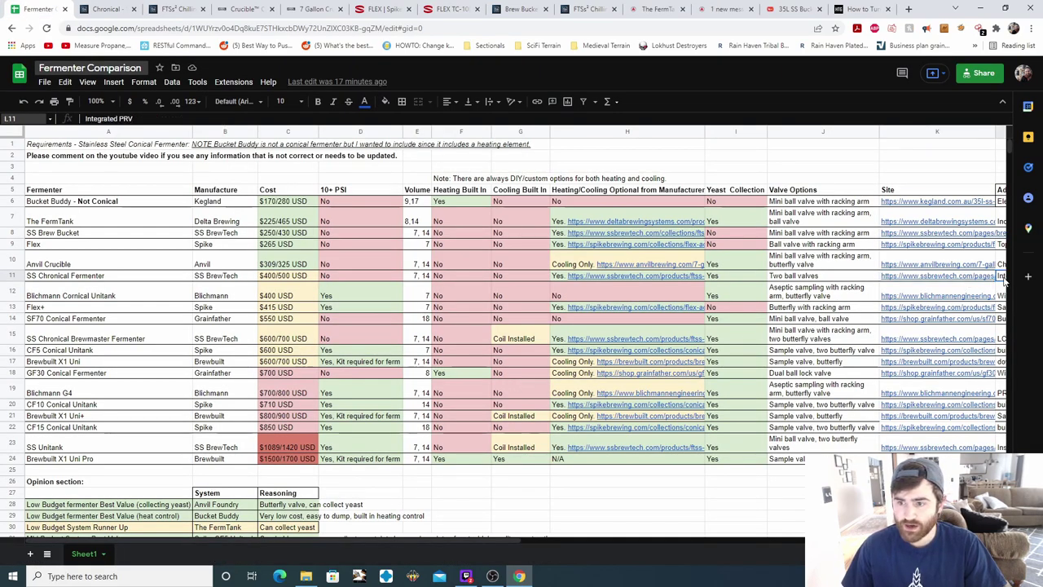
key("Tab")
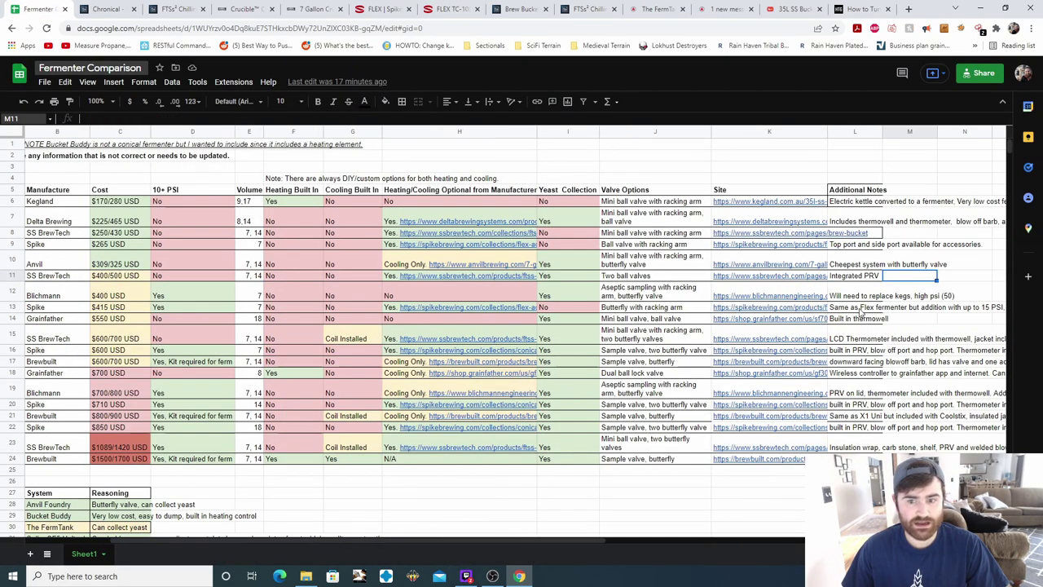
left_click(857, 277)
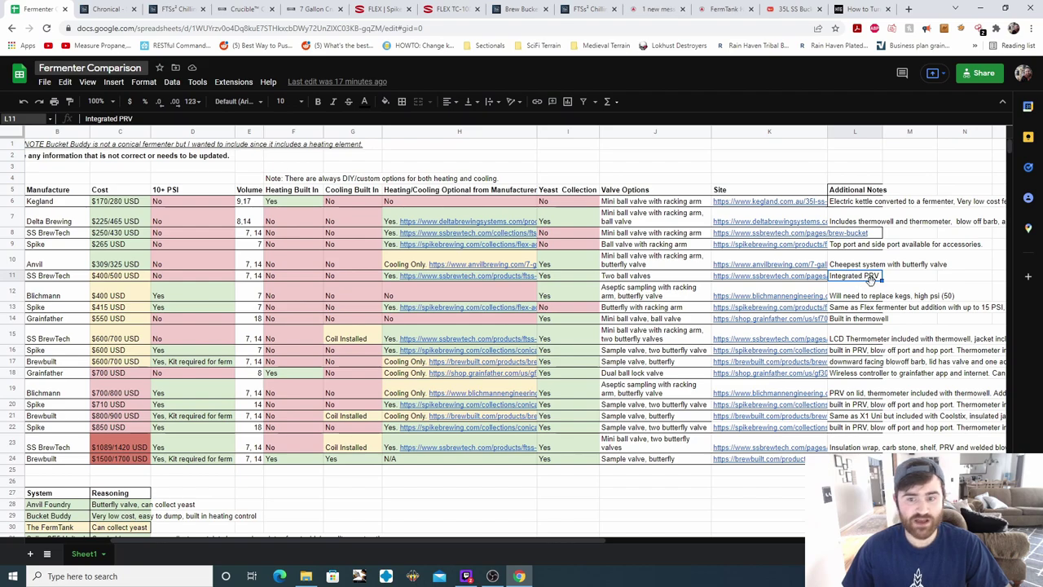
key("Left")
scroll(829, 300, "left", 10)
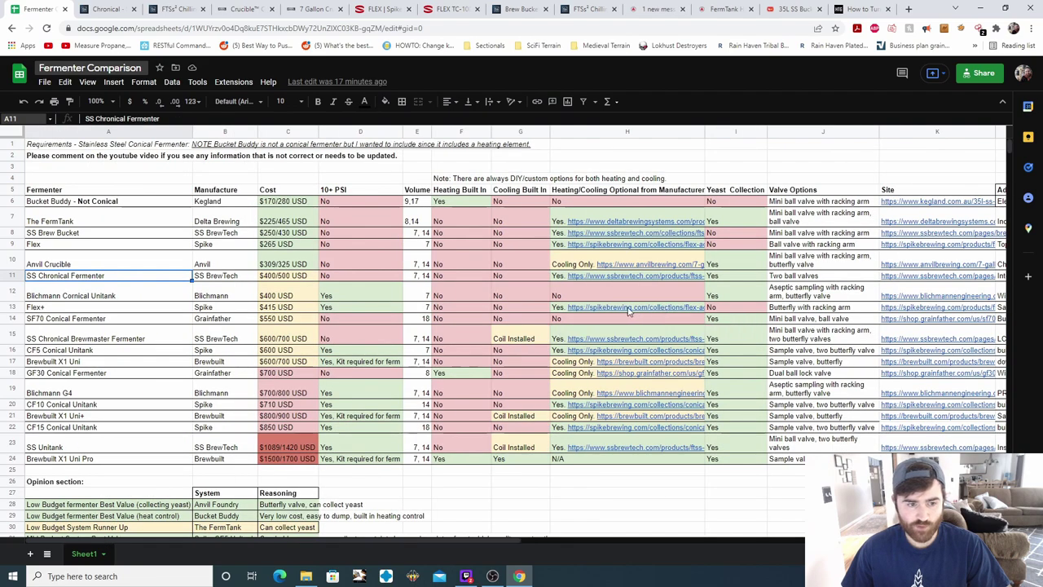
- Examine the Blichmann Cornical Unitank row's name, manufacturer, cost and 10+ PSI entries
left_click(118, 293)
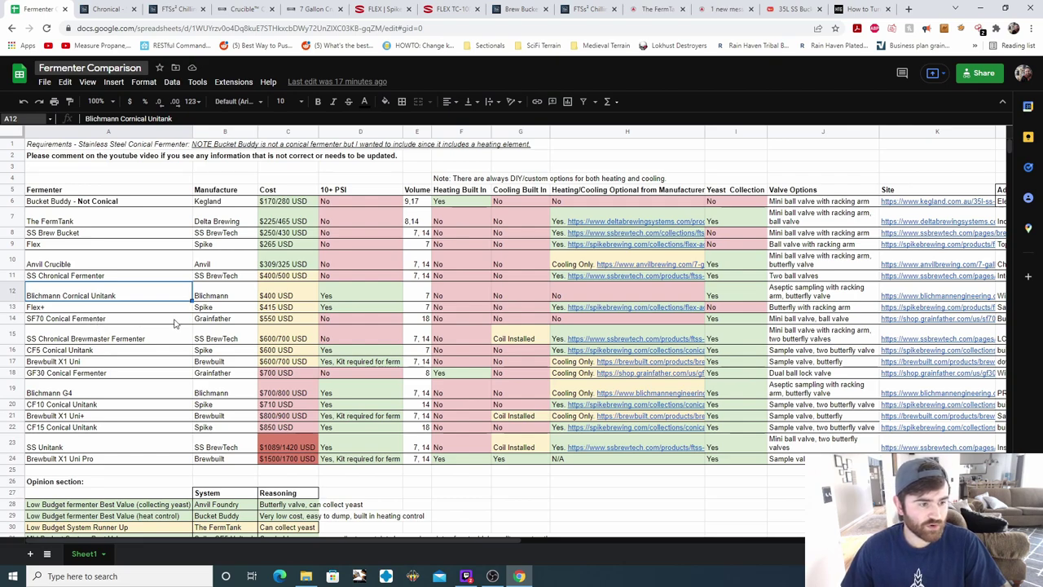
key("Right")
key("Right")
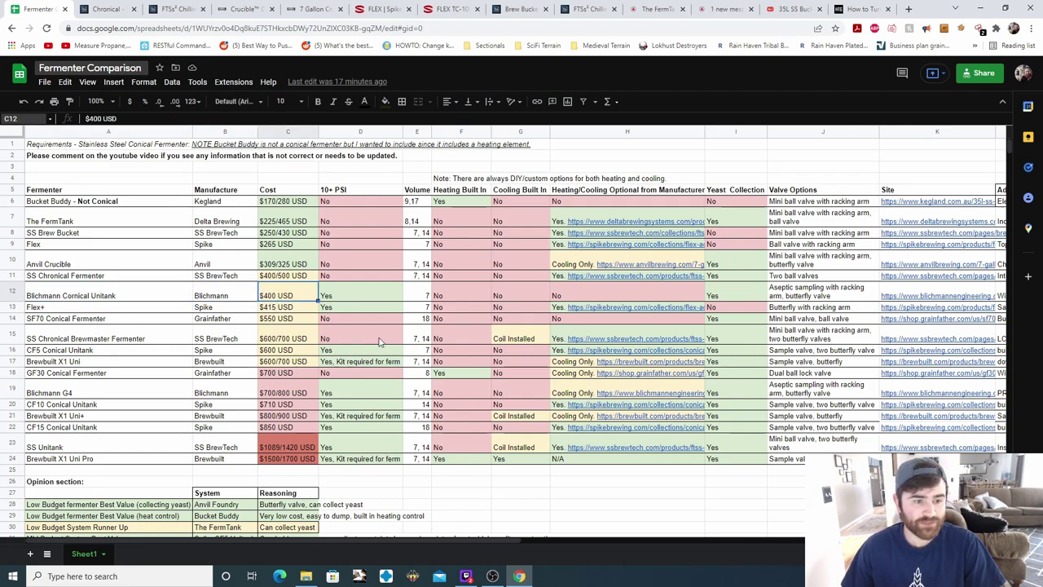
key("Right")
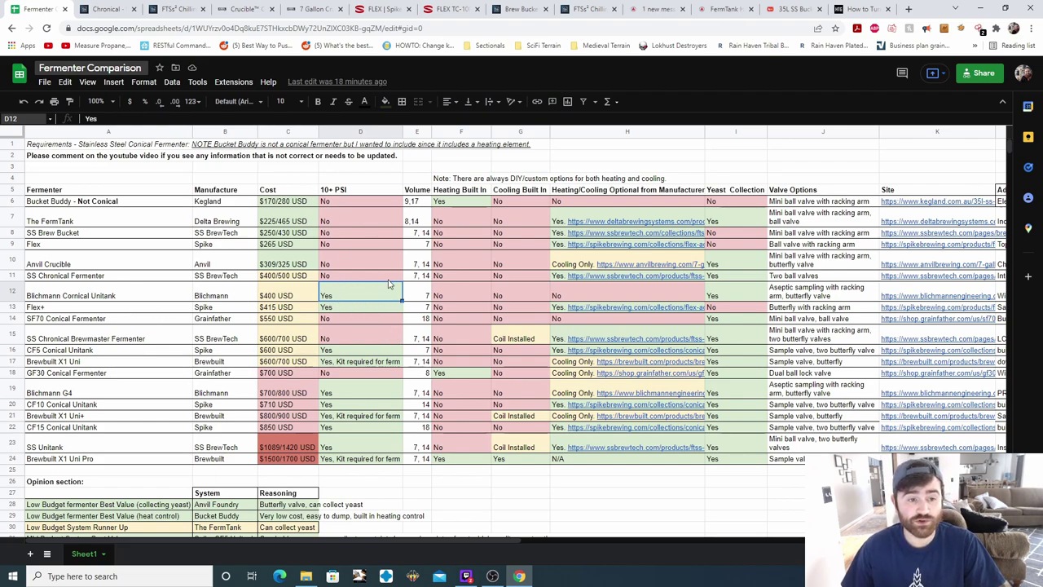
left_click(91, 296)
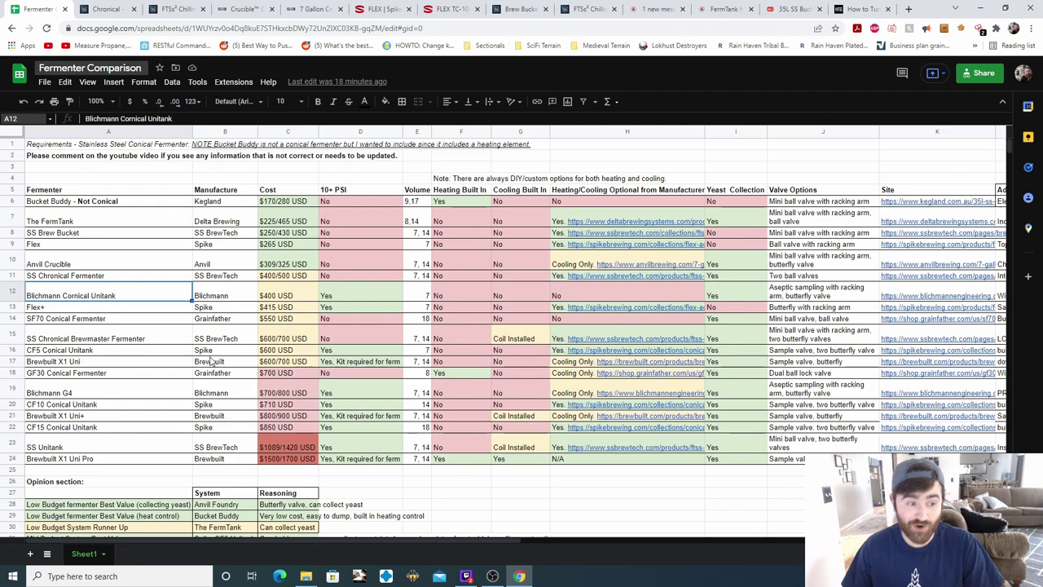
left_click(396, 294)
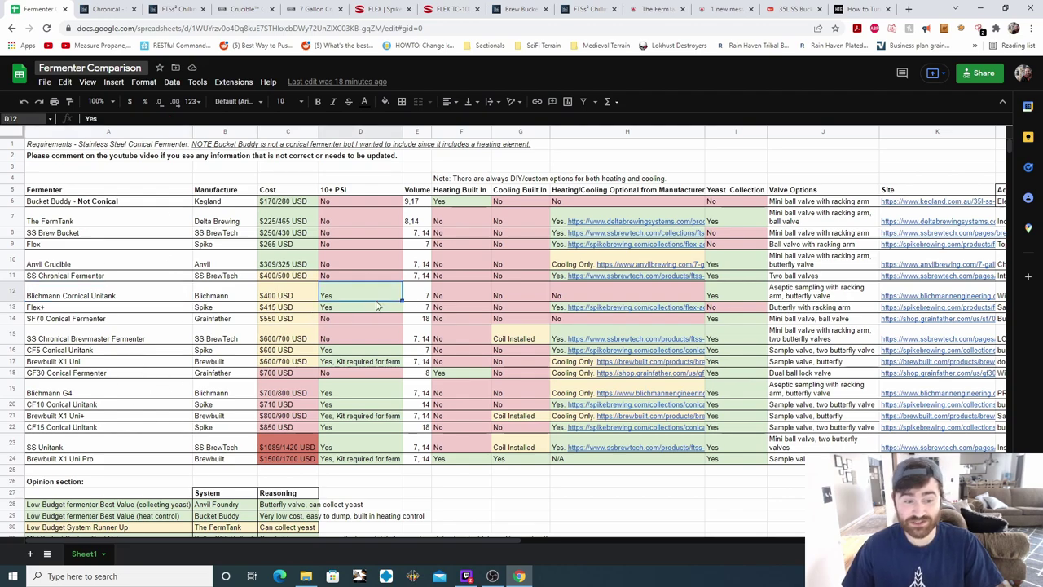
- Check the Blichmann Cornical Unitank's built-in heating, volume, optional heating/cooling, yeast collection and valve options
left_click(464, 300)
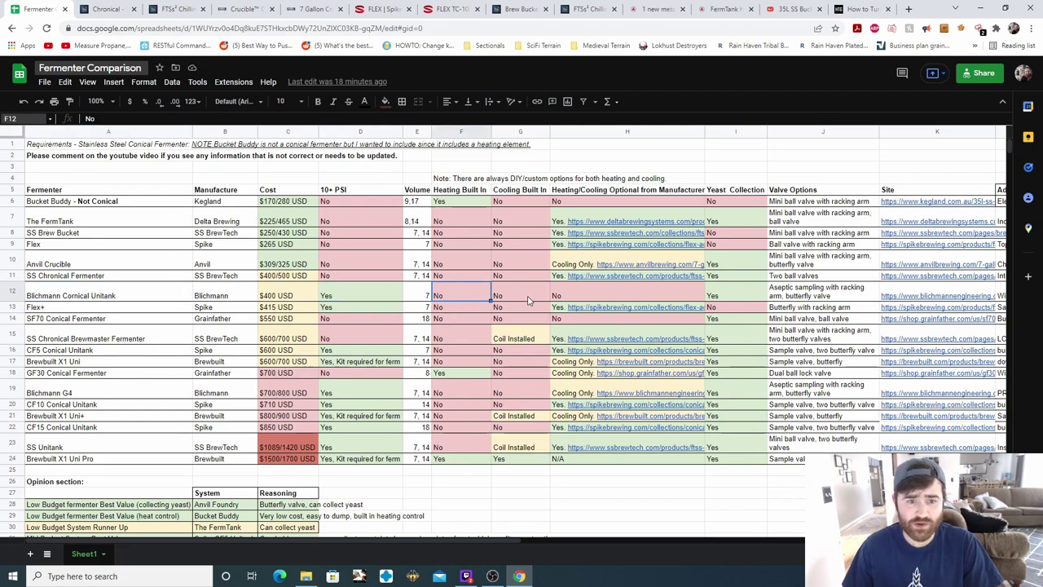
left_click(429, 300)
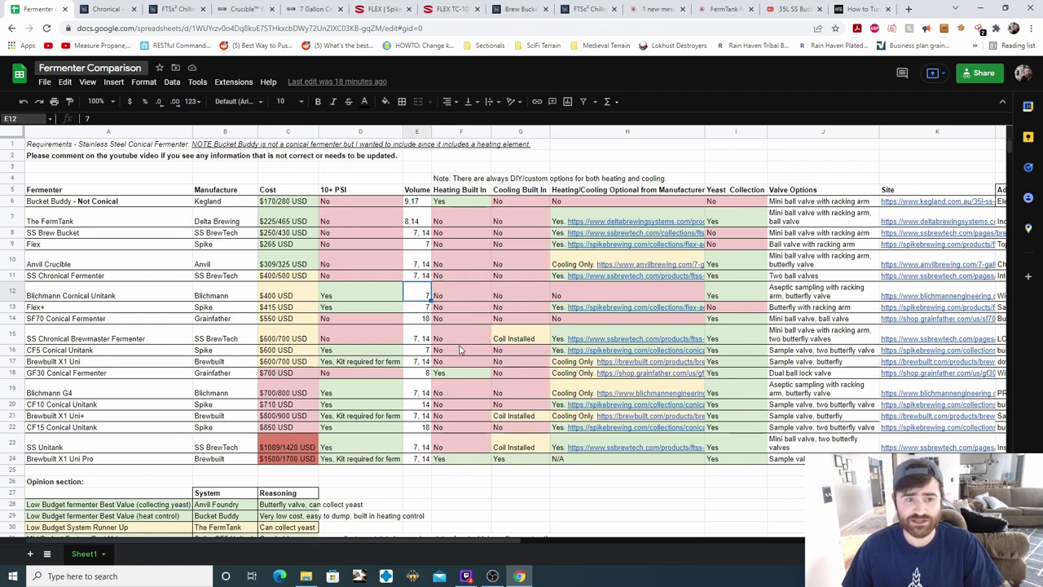
left_click(600, 296)
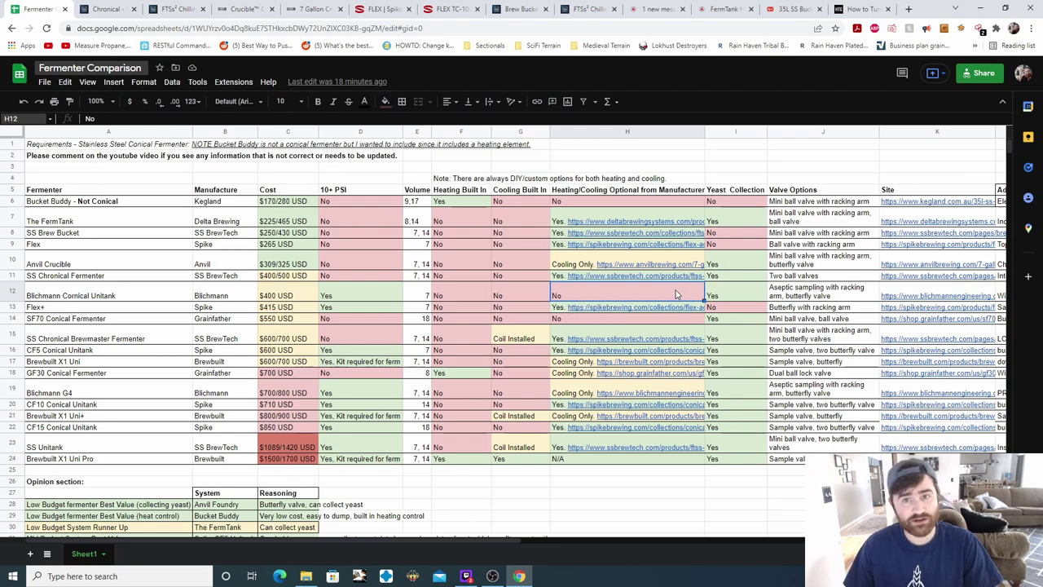
left_click(728, 295)
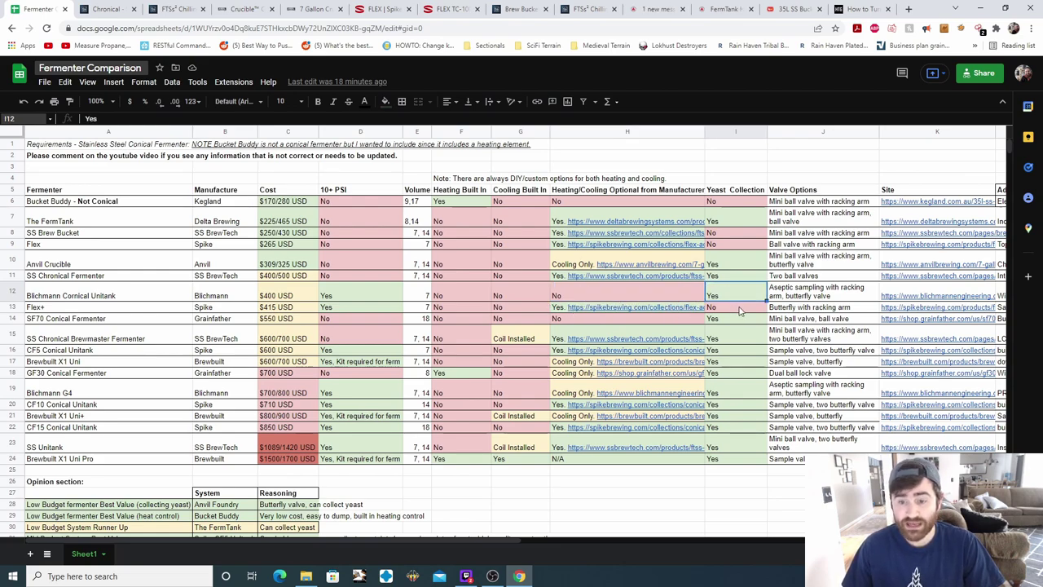
left_click(811, 295)
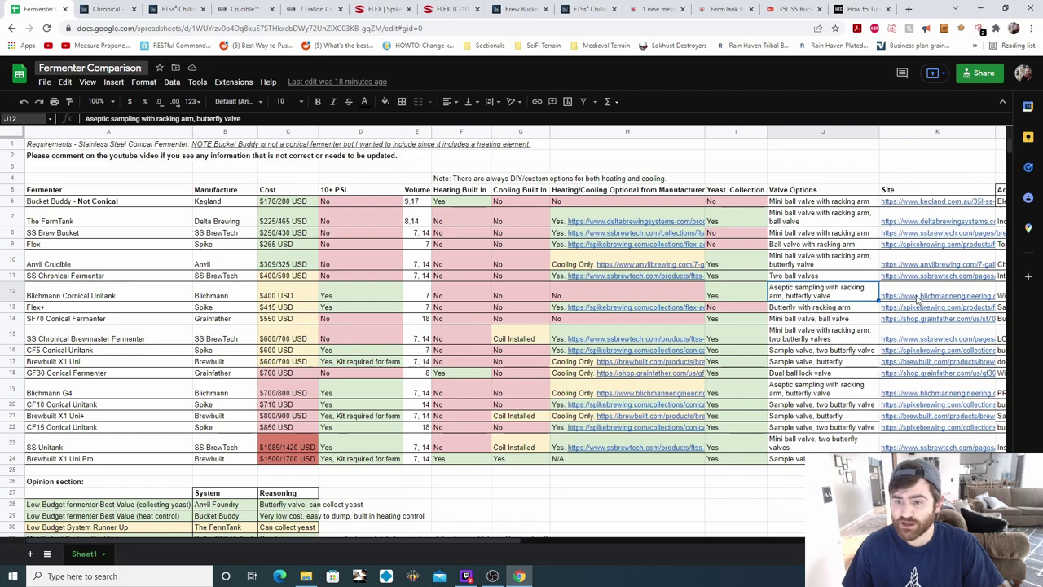
- Open the Blichmann Cornical Unitank's linked product page and look over its model choices, photo, optional accessories and description
mouse_move(916, 300)
left_click(884, 328)
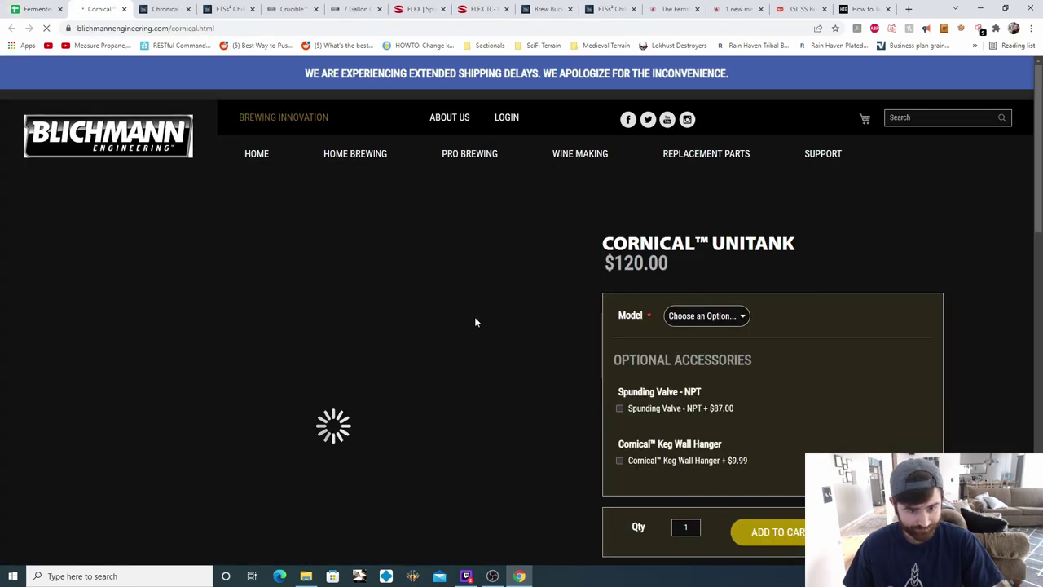
left_click(732, 316)
scroll(526, 306, "down", 1)
scroll(538, 342, "down", 1)
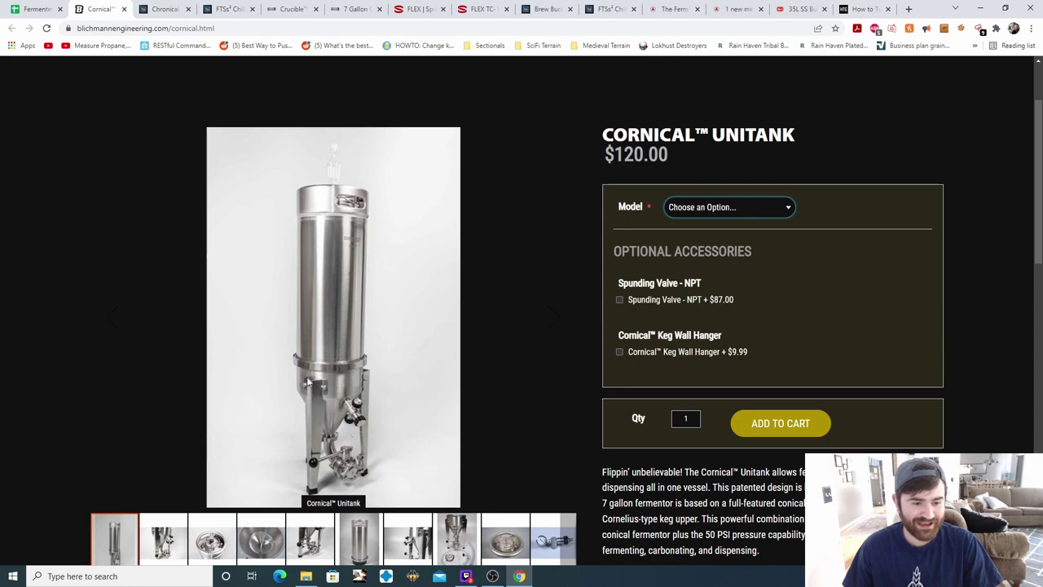
scroll(493, 367, "down", 1)
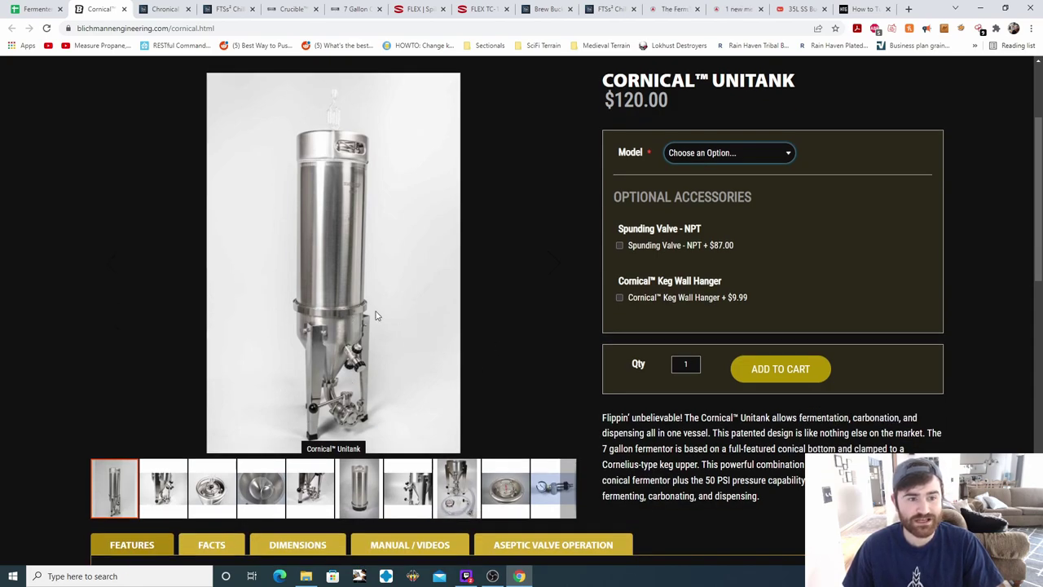
- Compare the Cornical Unitank's product photos of the conical fermenter setup and the flipped keg setup
left_click(359, 489)
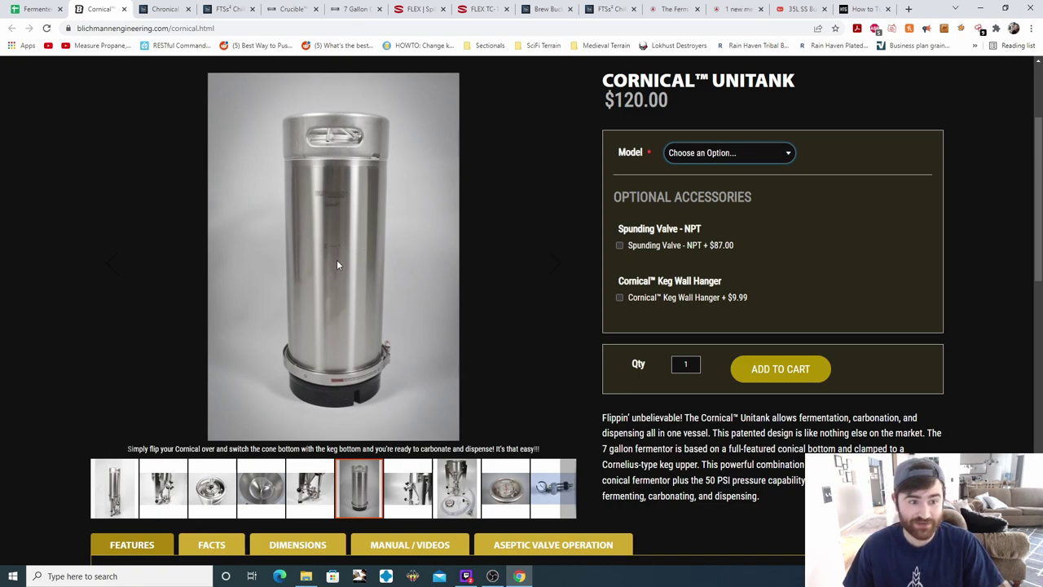
left_click(136, 481)
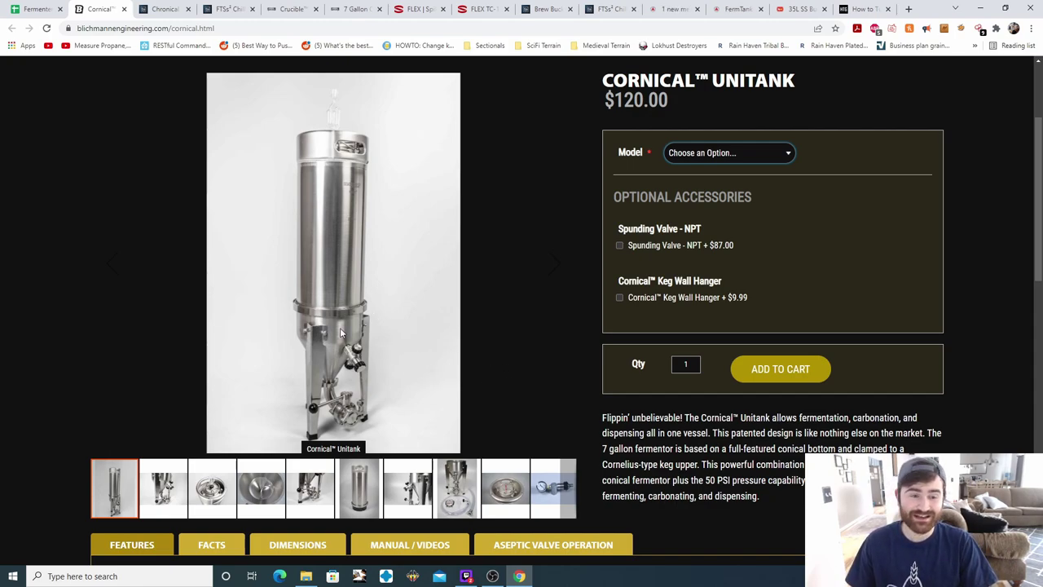
left_click(363, 497)
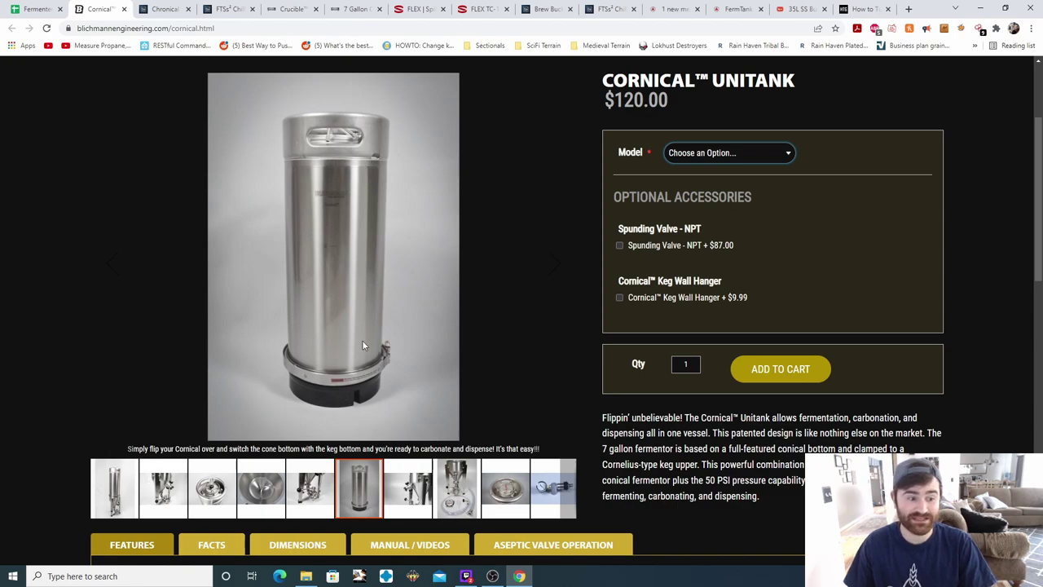
left_click(120, 473)
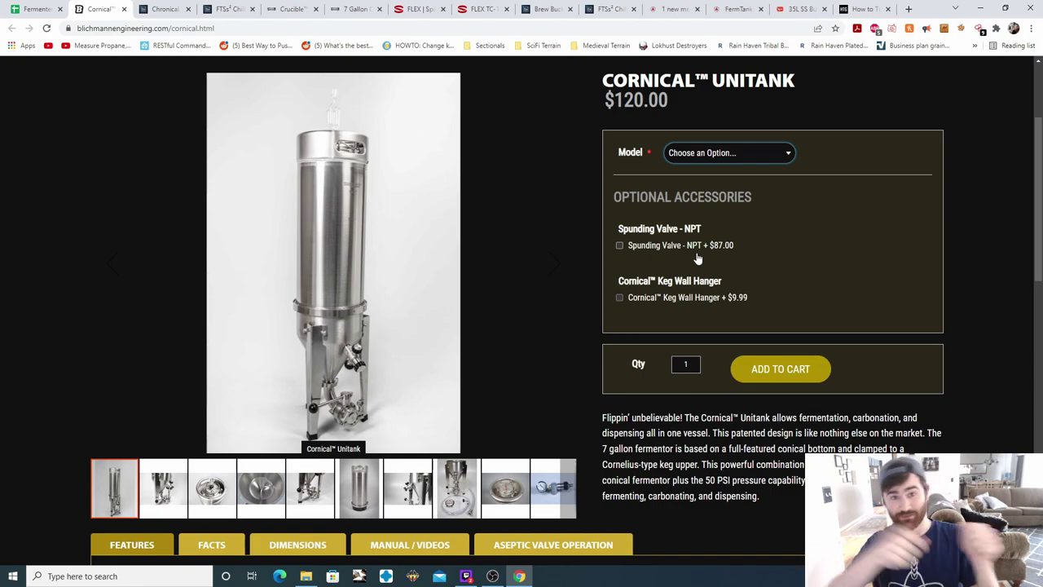
scroll(463, 315, "up", 1)
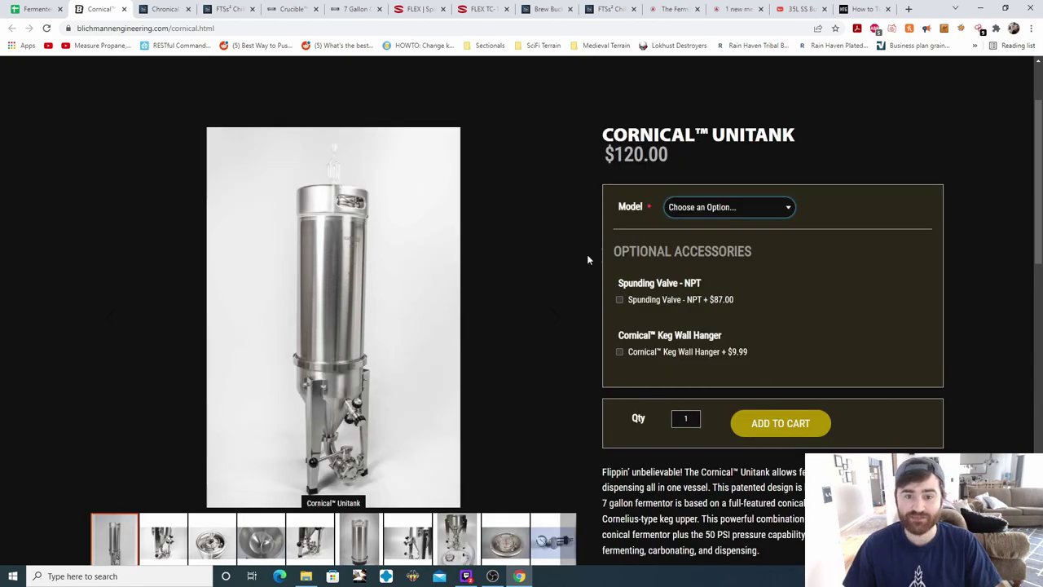
- Return to the spreadsheet and check the Flex+ row's 10+ PSI, volume, built-in heating and built-in cooling entries
left_click(36, 9)
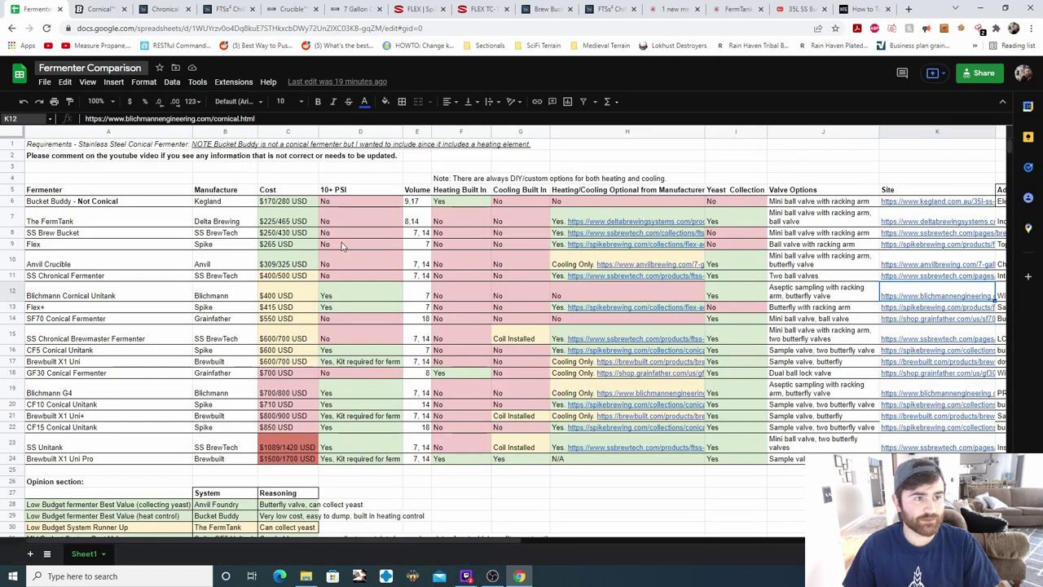
left_click(12, 306)
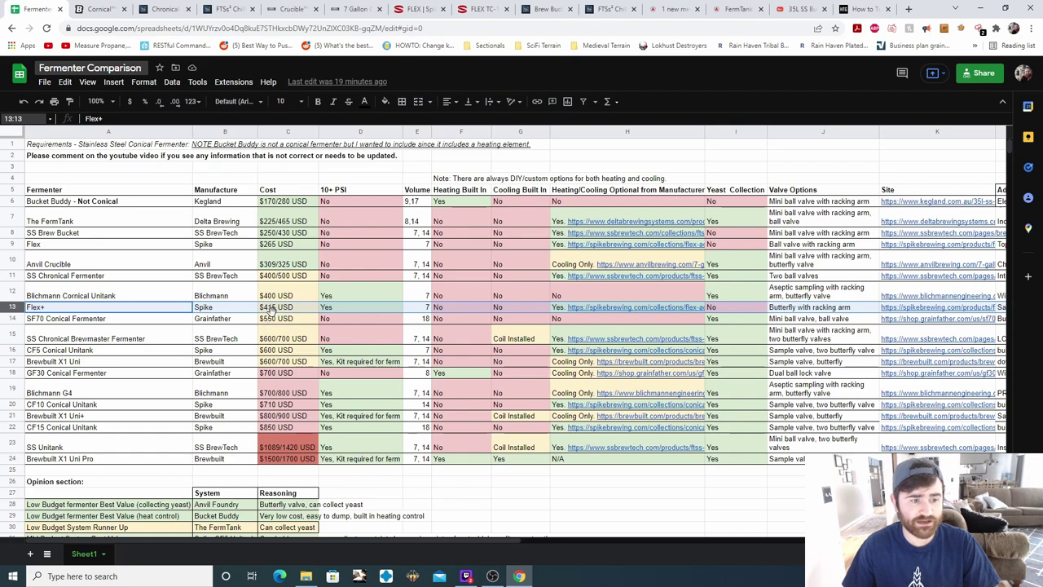
left_click(349, 310)
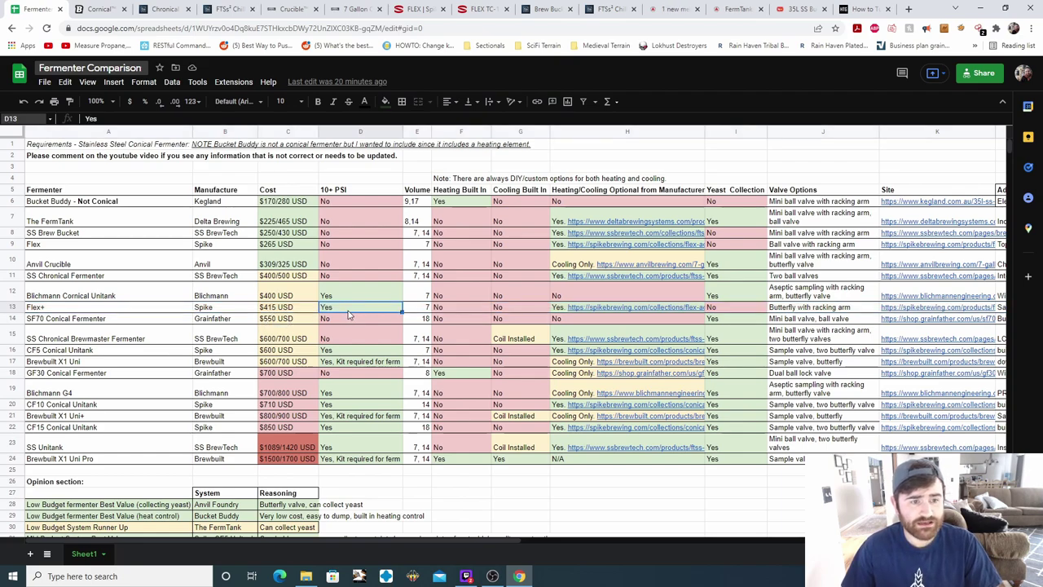
left_click(424, 311)
left_click(467, 310)
left_click(522, 309)
- View the Flex+'s linked FLEX TC-100 Bundle page, and check its yeast collection and valve options back in the spreadsheet
left_click(617, 311)
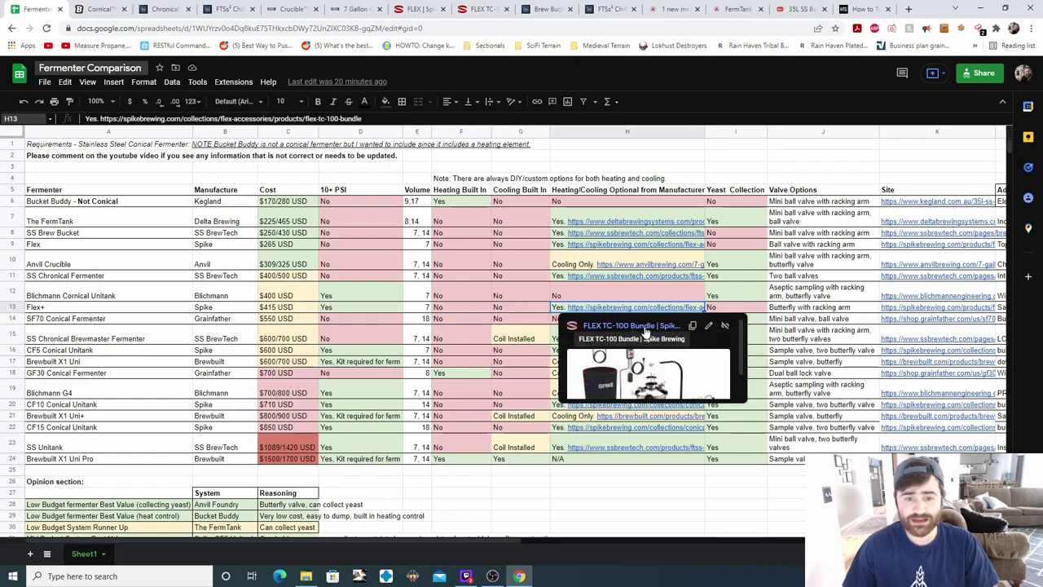
left_click(646, 329)
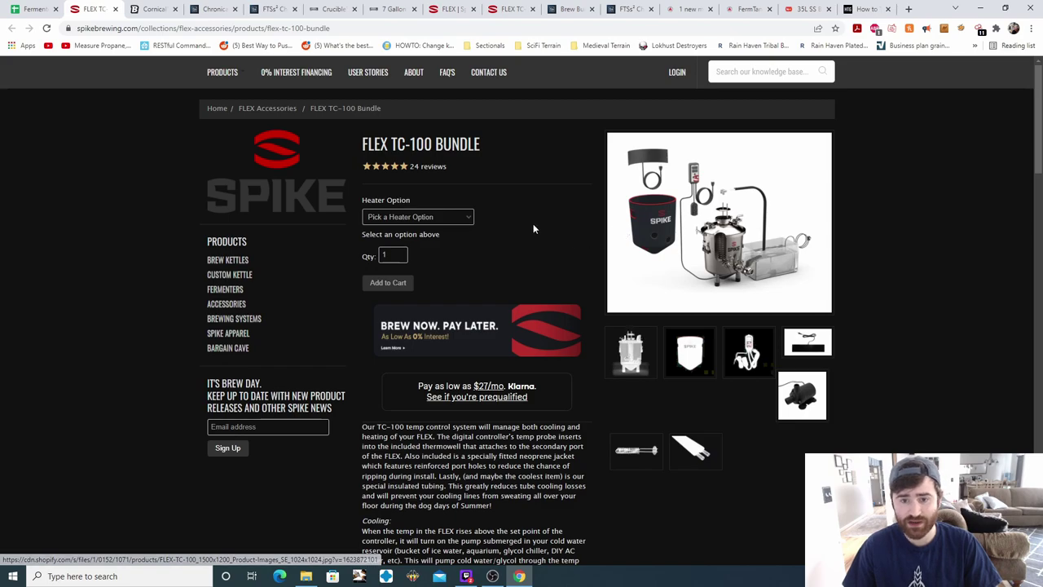
left_click(33, 9)
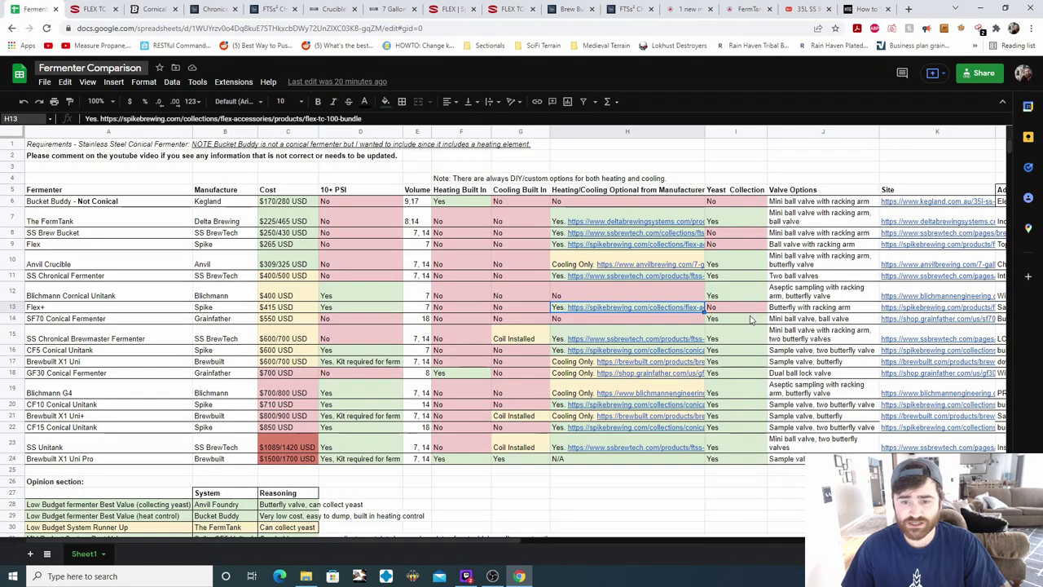
left_click(742, 310)
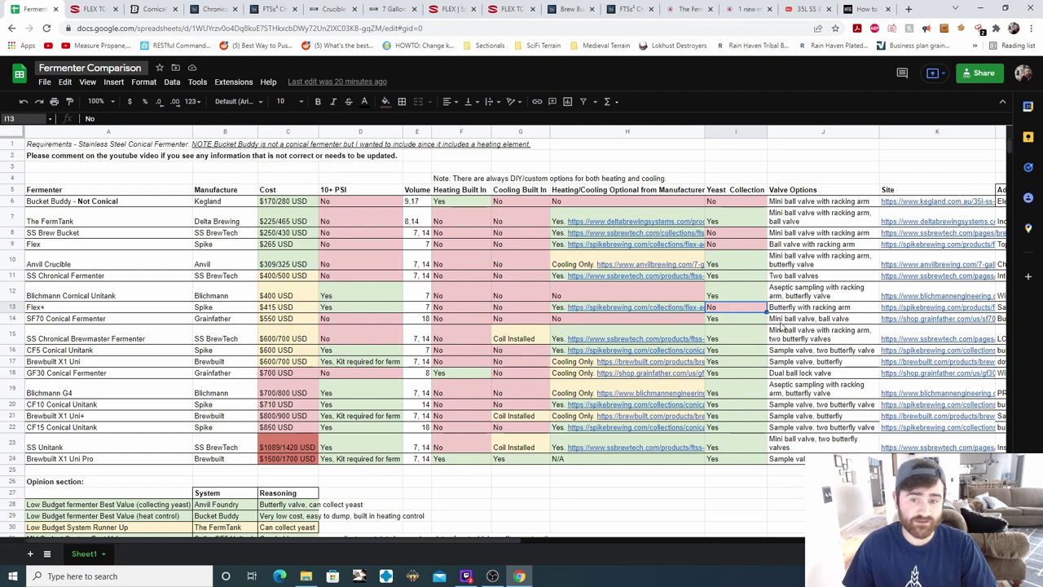
left_click(795, 308)
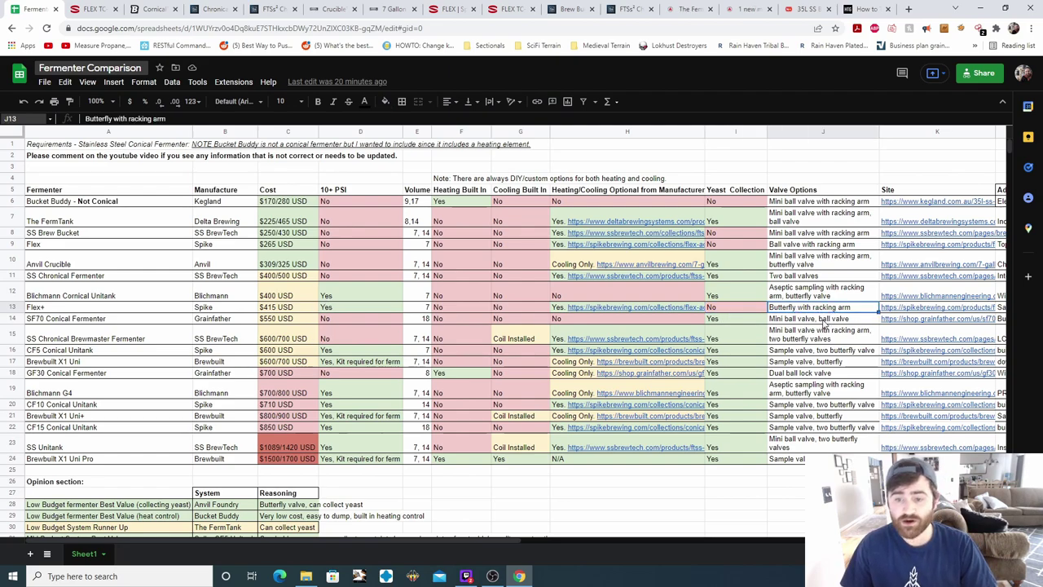
- Open the Flex+'s linked product page and look over its price, photo and description
left_click(909, 309)
left_click(899, 326)
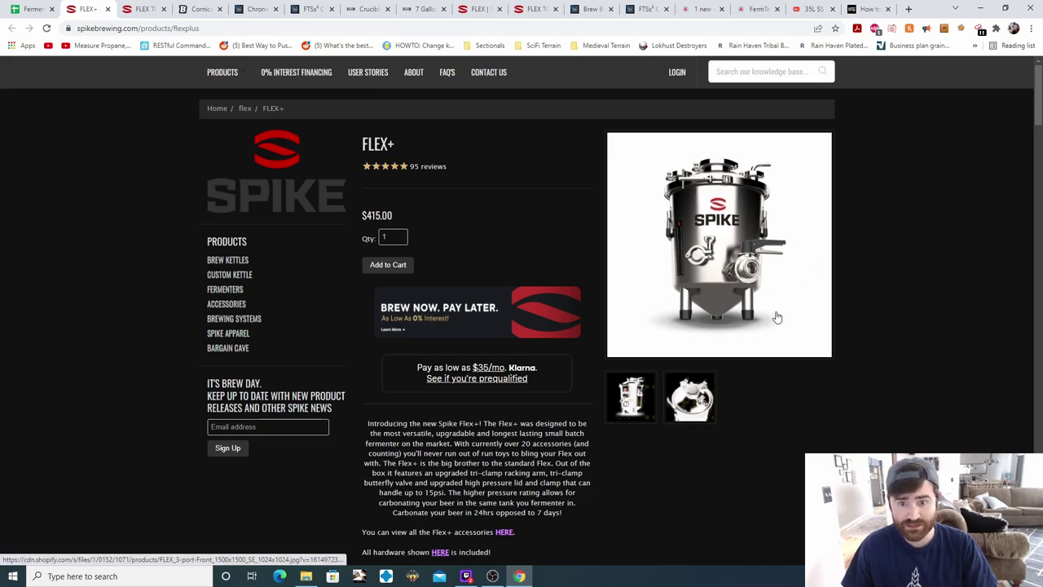
scroll(728, 261, "down", 1)
scroll(728, 261, "down", 1)
scroll(750, 300, "up", 2)
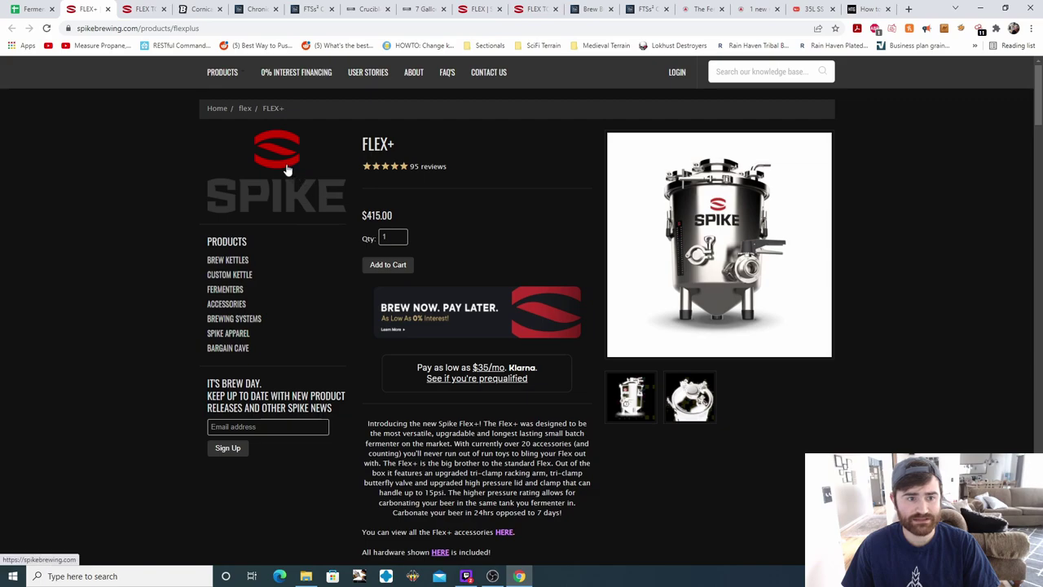
- Return to the spreadsheet and read the Flex+'s full Additional Notes entry
left_click(33, 9)
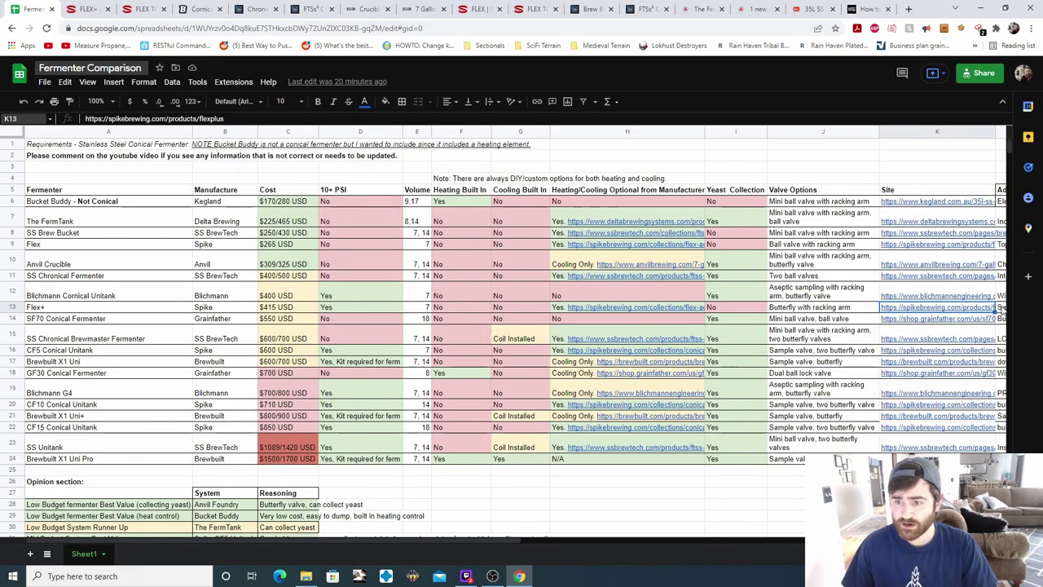
left_click(999, 308)
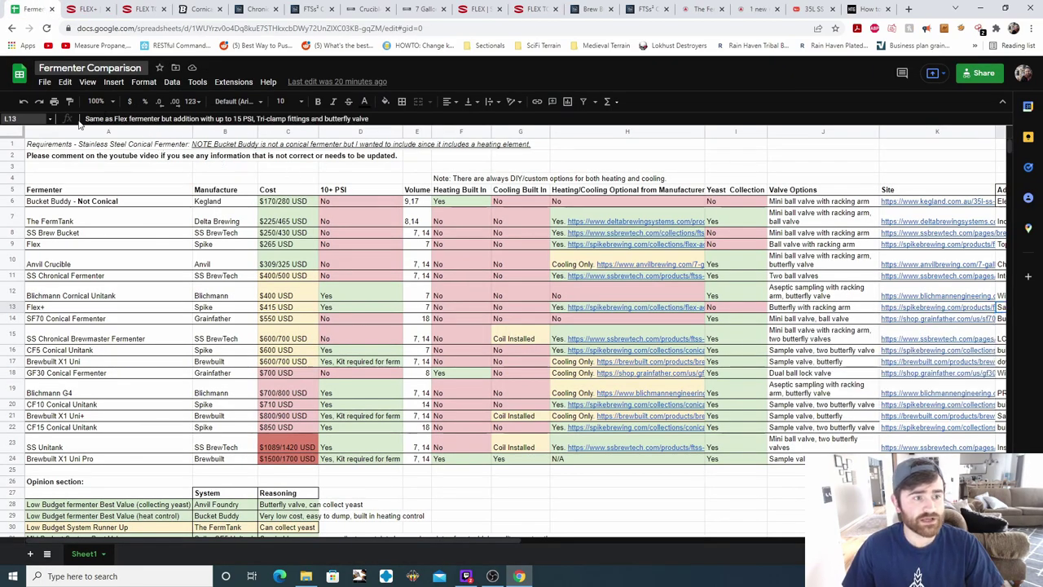
left_click(209, 118)
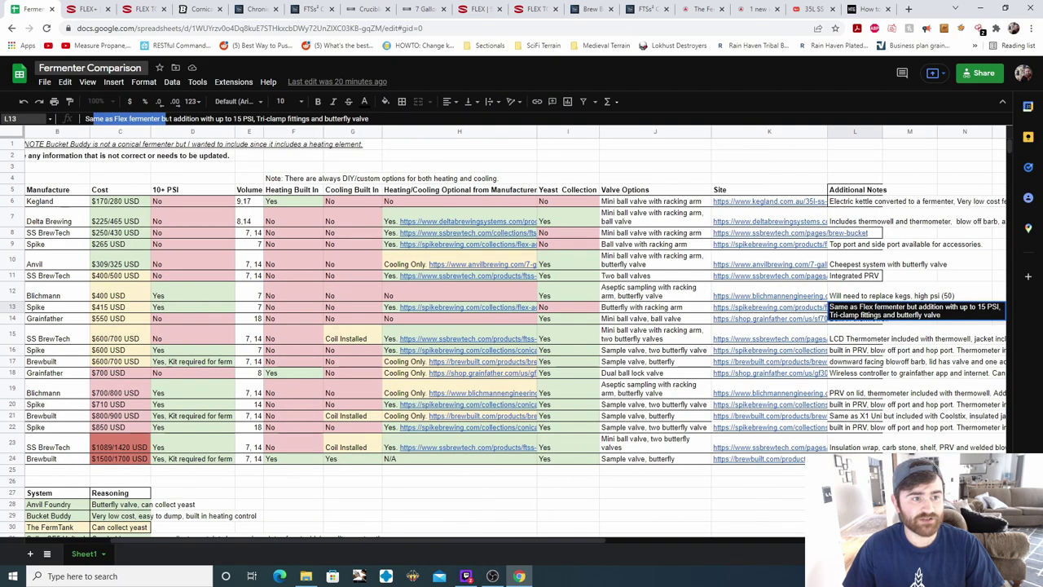
left_click_drag(209, 118, 339, 119)
left_click(385, 120)
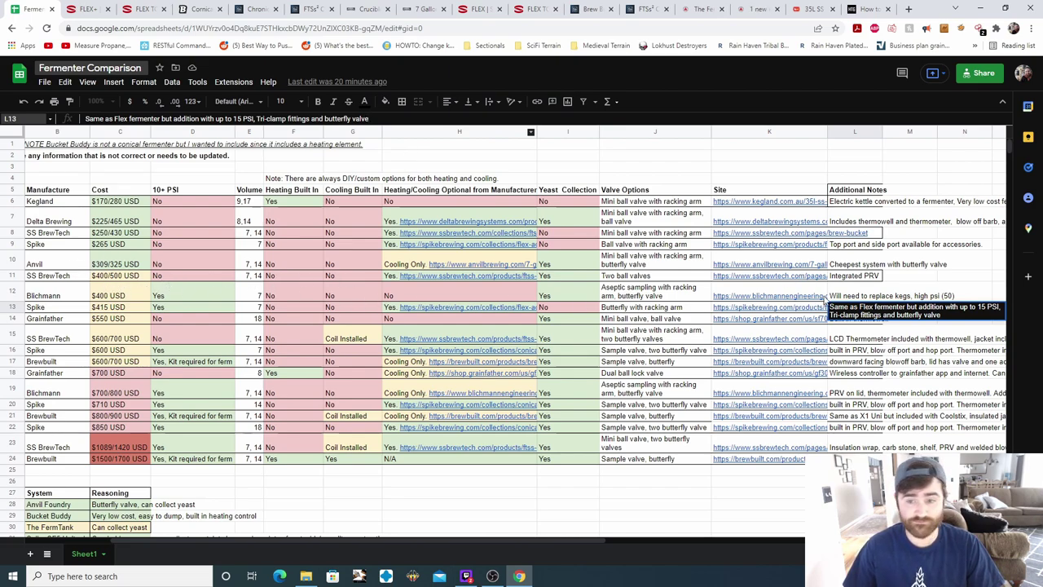
- Compare the Flex+'s Additional Notes with those of the Anvil Crucible and Blichmann Cornical Unitank, and revisit its site and heating/cooling links
left_click(869, 267)
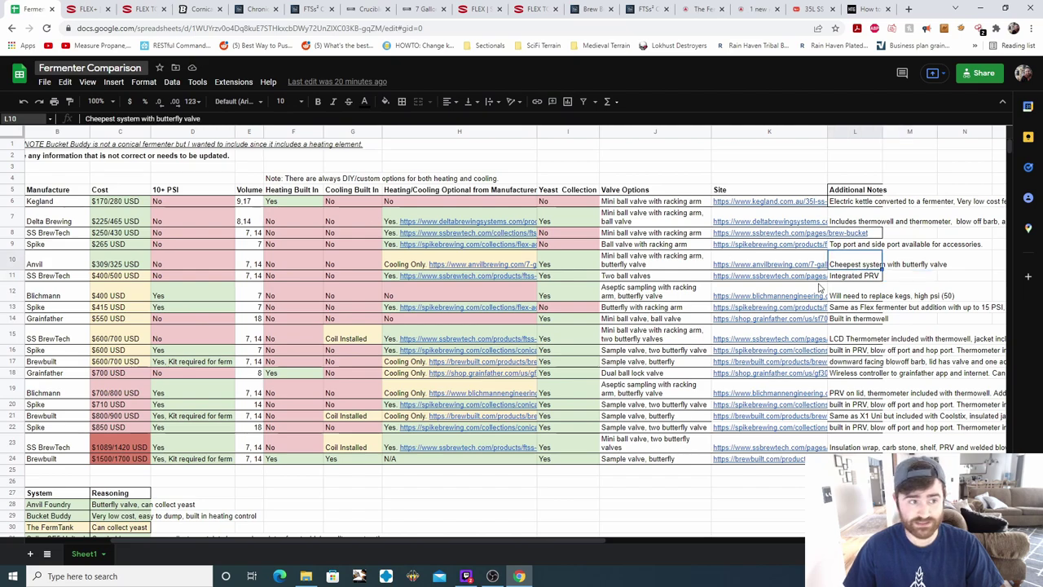
left_click(861, 313)
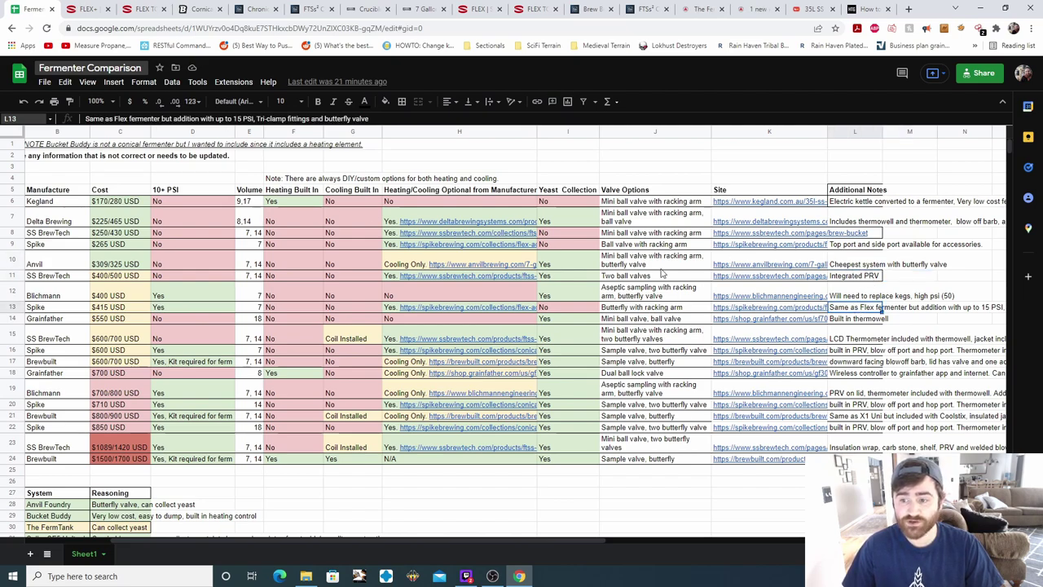
left_click_drag(226, 119, 368, 119)
left_click(870, 295)
left_click(854, 313)
left_click(774, 308)
left_click(444, 306)
- Examine the SF70 Conical Fermenter row's name, cost, 10+ PSI and volume entries
scroll(444, 307, "left", 3)
left_click(155, 319)
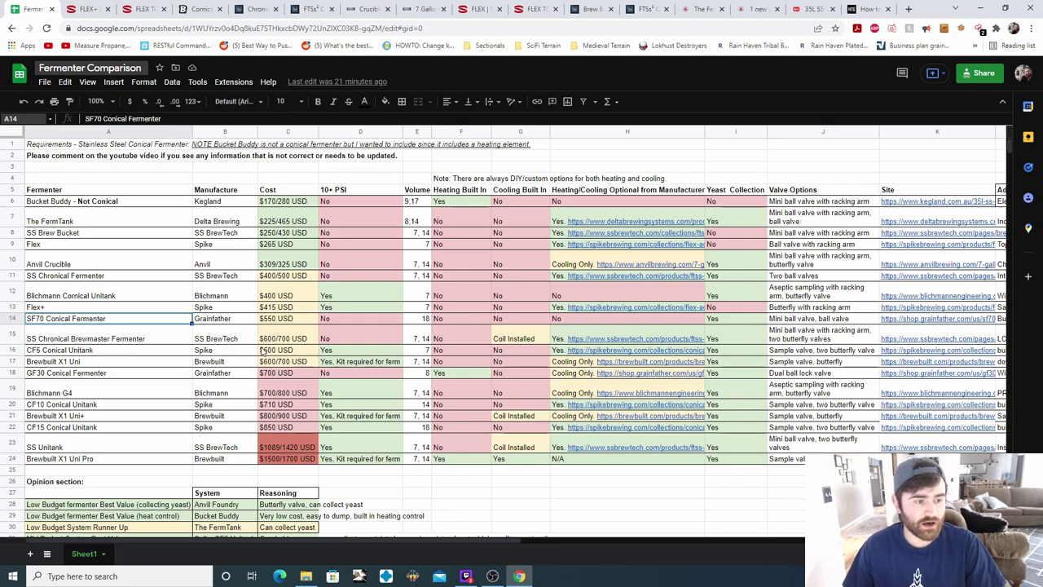
left_click(282, 320)
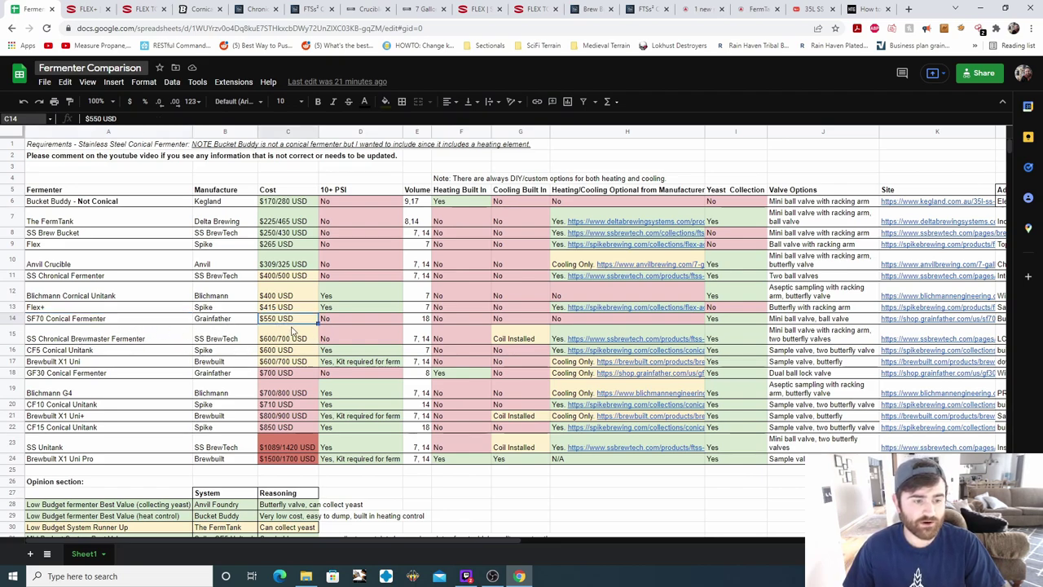
left_click(358, 319)
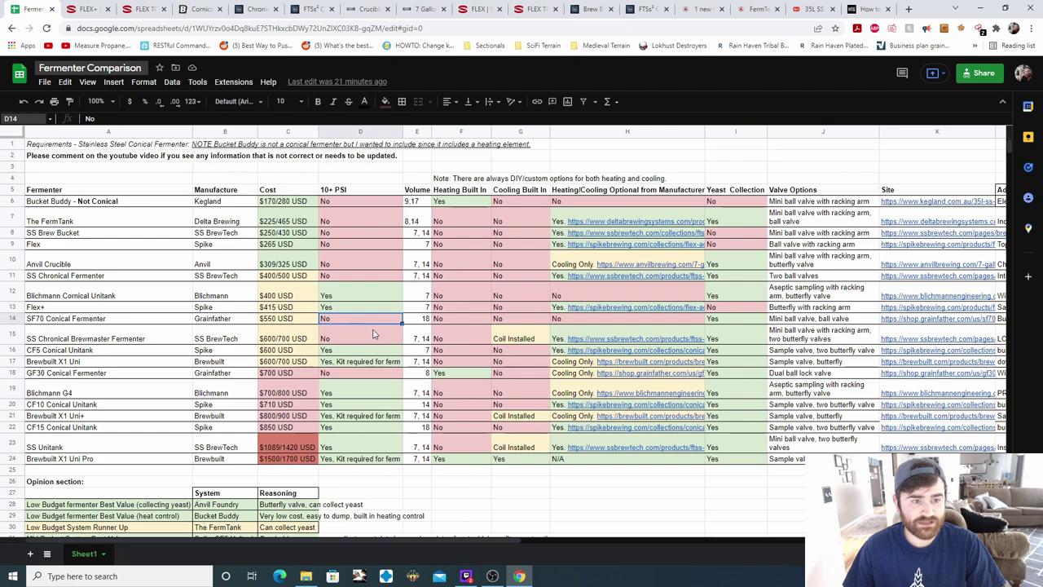
left_click(420, 320)
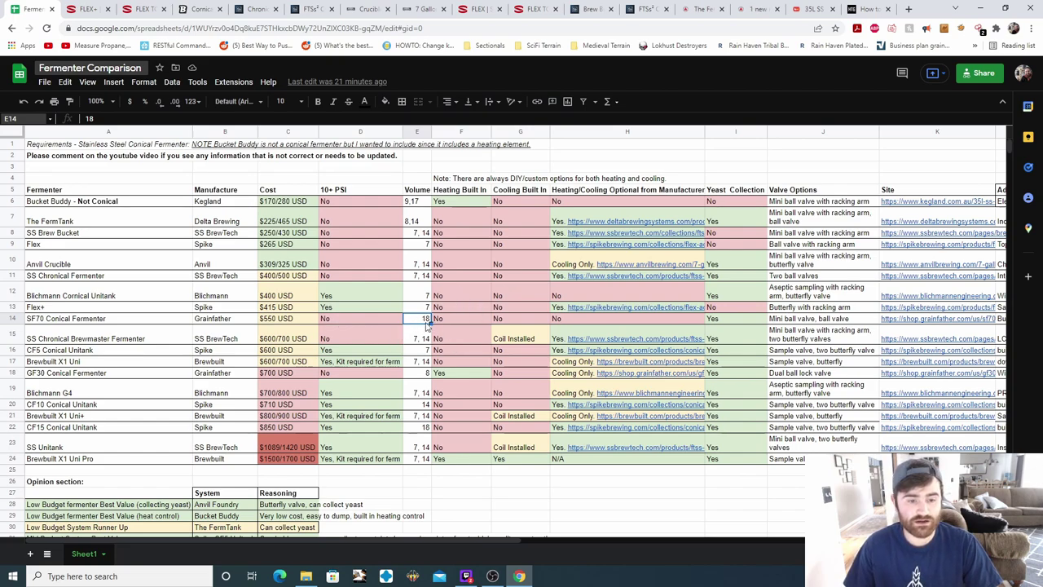
- Check the SF70 Conical Fermenter's built-in heating and cooling, optional heating/cooling, yeast collection and valve options
left_click(476, 326)
left_click(522, 318)
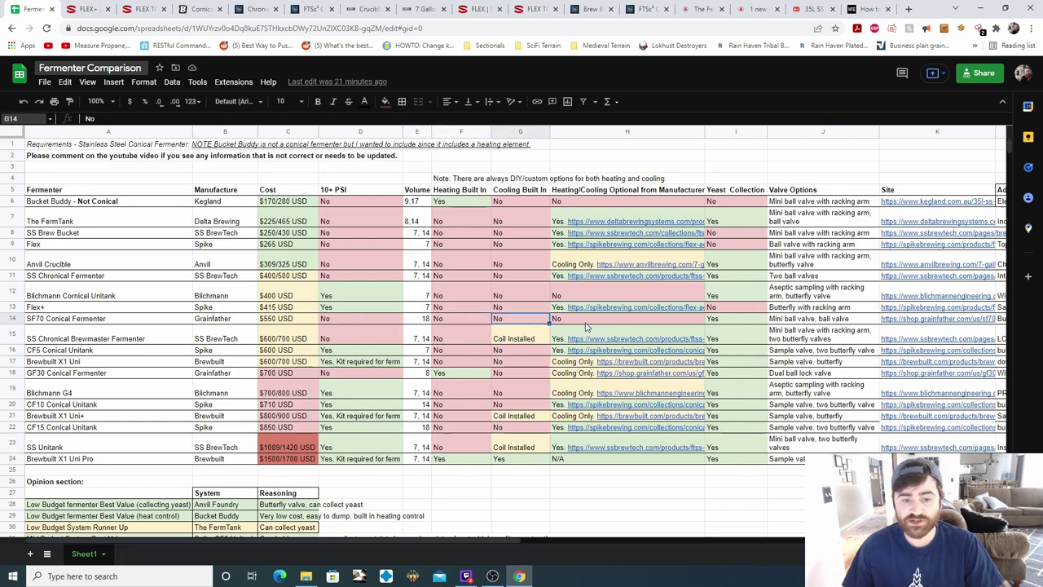
left_click(585, 322)
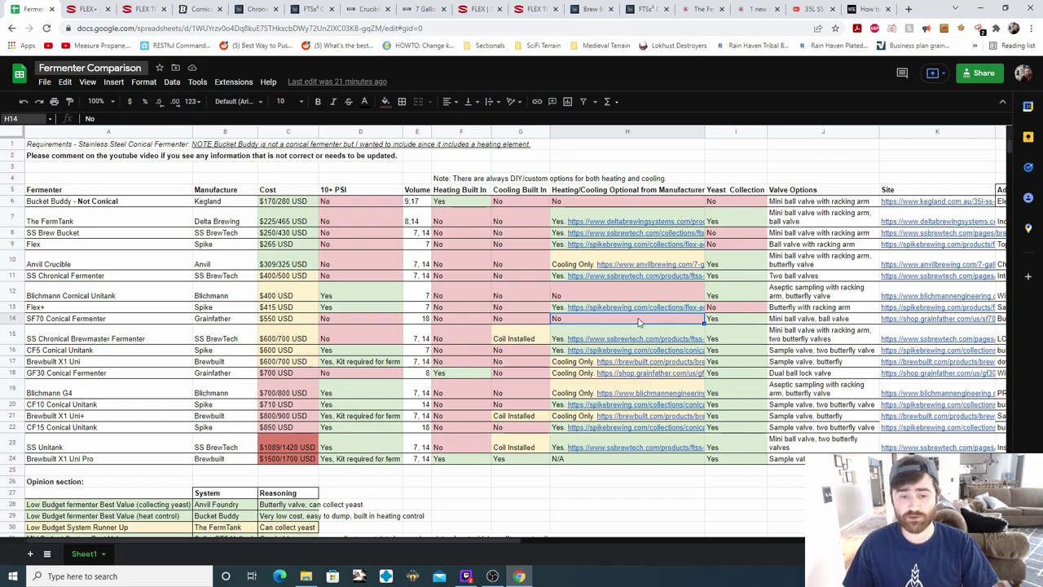
left_click(735, 319)
left_click(812, 322)
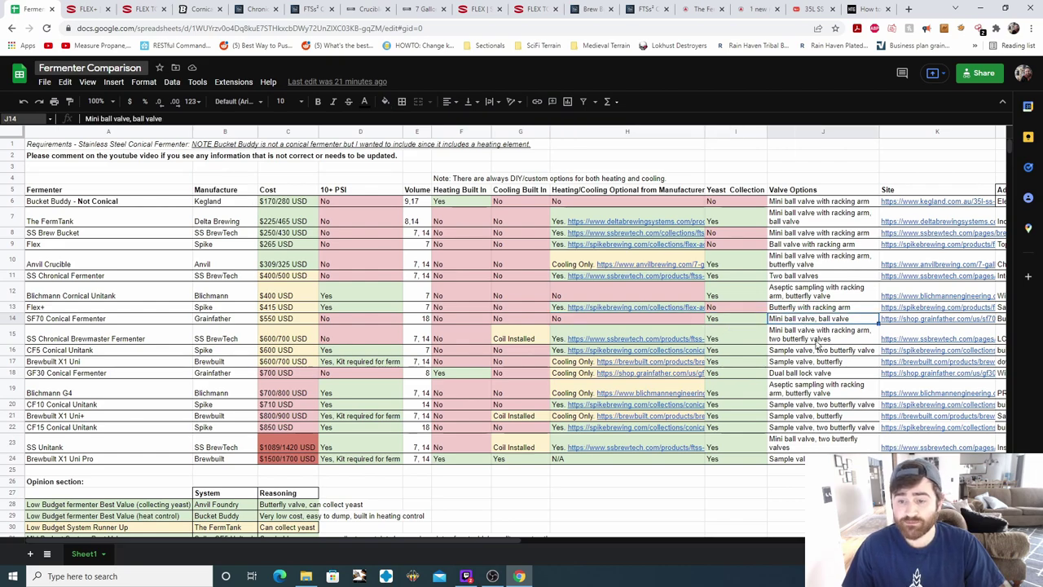
- Open the SF70 Conical Fermenter's linked product page and look over its photo, price and description
left_click(911, 320)
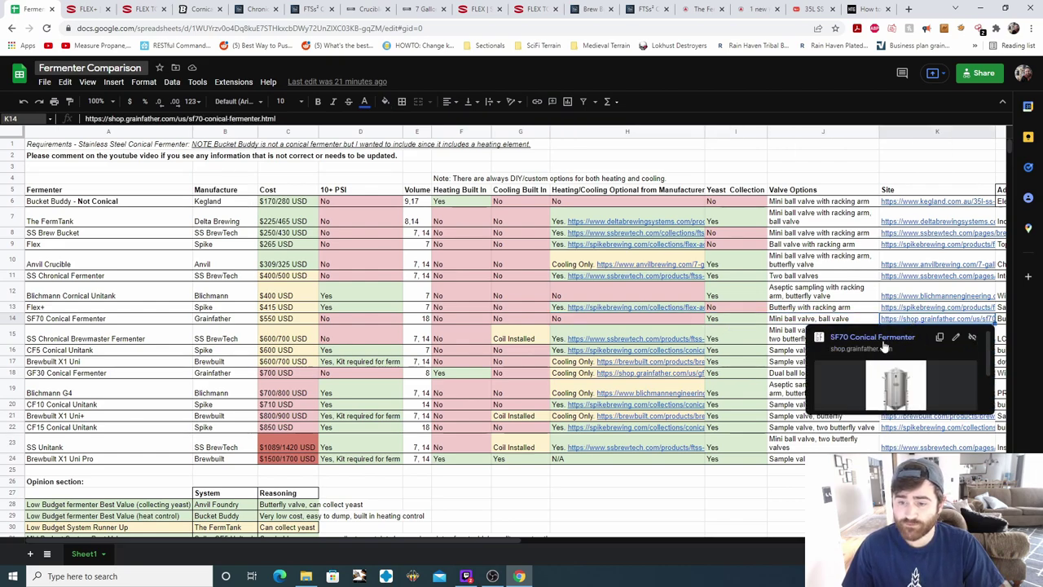
left_click(884, 347)
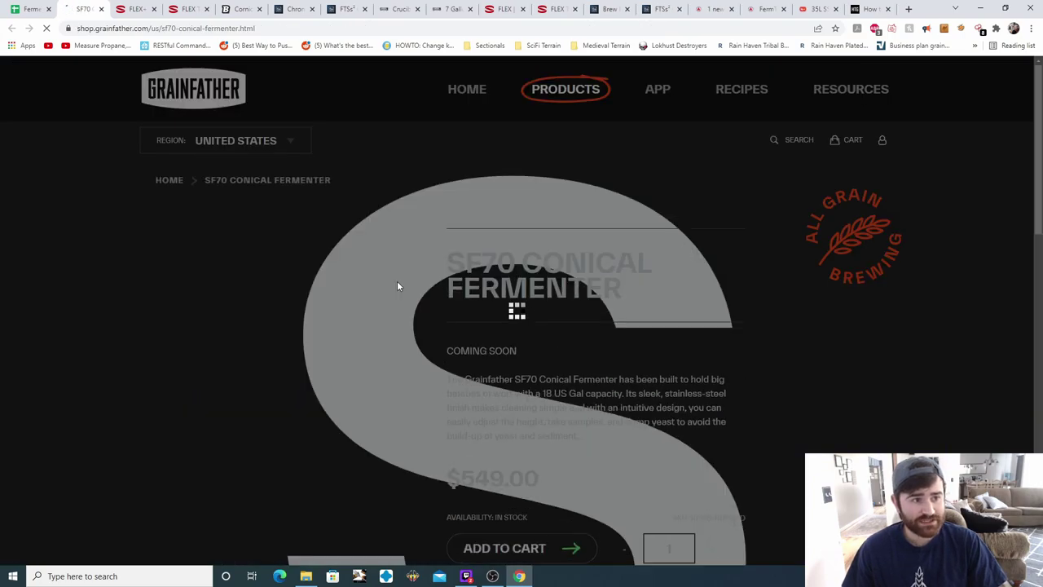
scroll(881, 340, "down", 1)
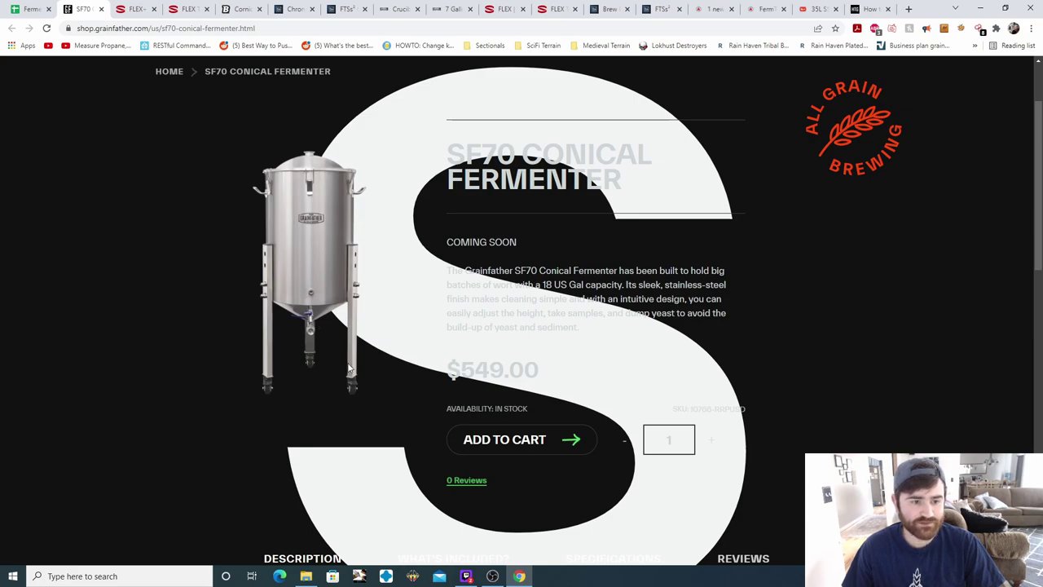
scroll(432, 373, "down", 1)
scroll(431, 356, "up", 1)
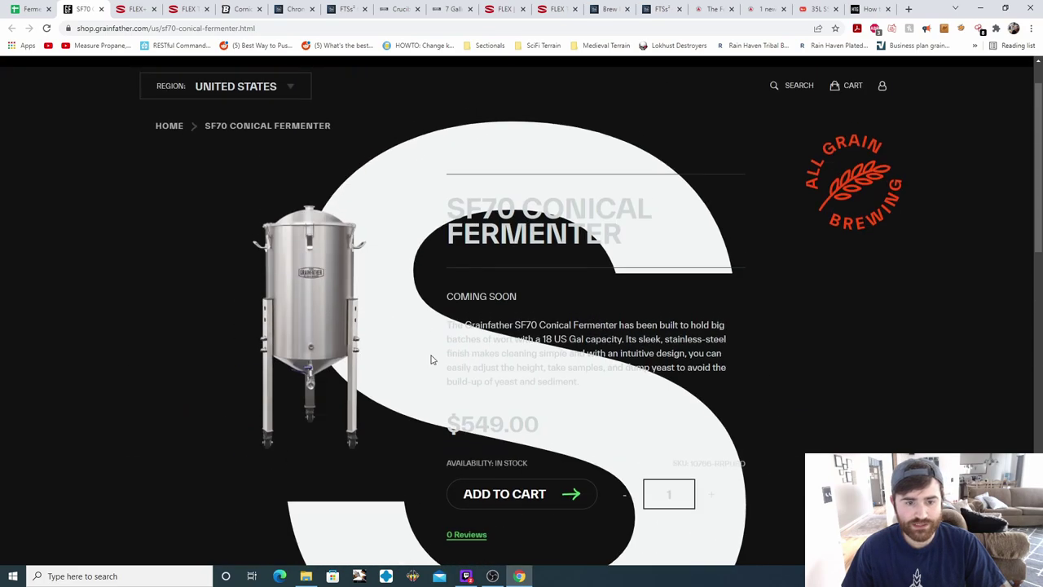
scroll(411, 359, "down", 2)
scroll(362, 330, "up", 1)
scroll(326, 318, "up", 2)
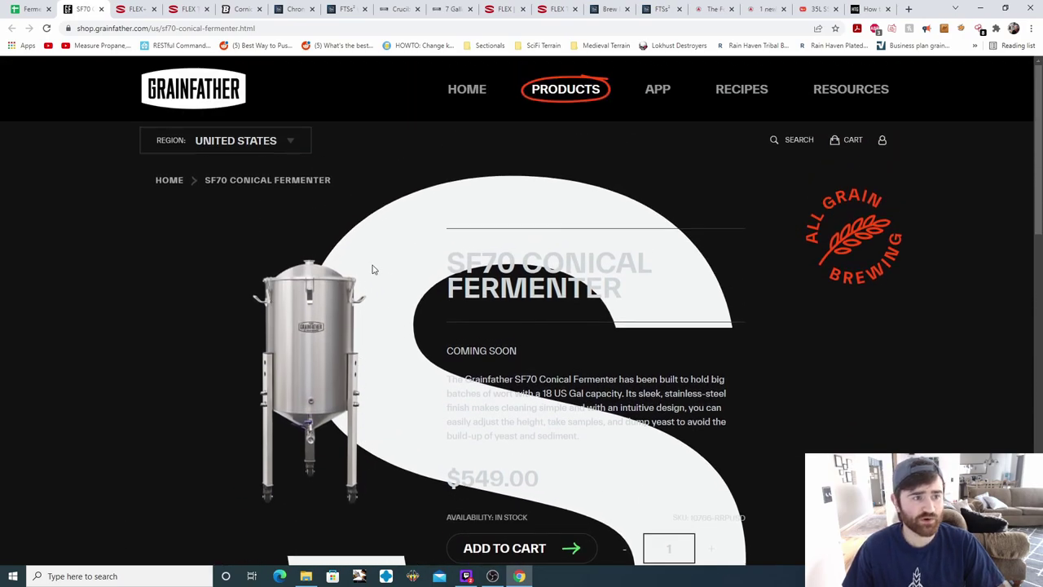
- Return to the spreadsheet and read the SF70 Conical Fermenter's Additional Notes entry
left_click(28, 9)
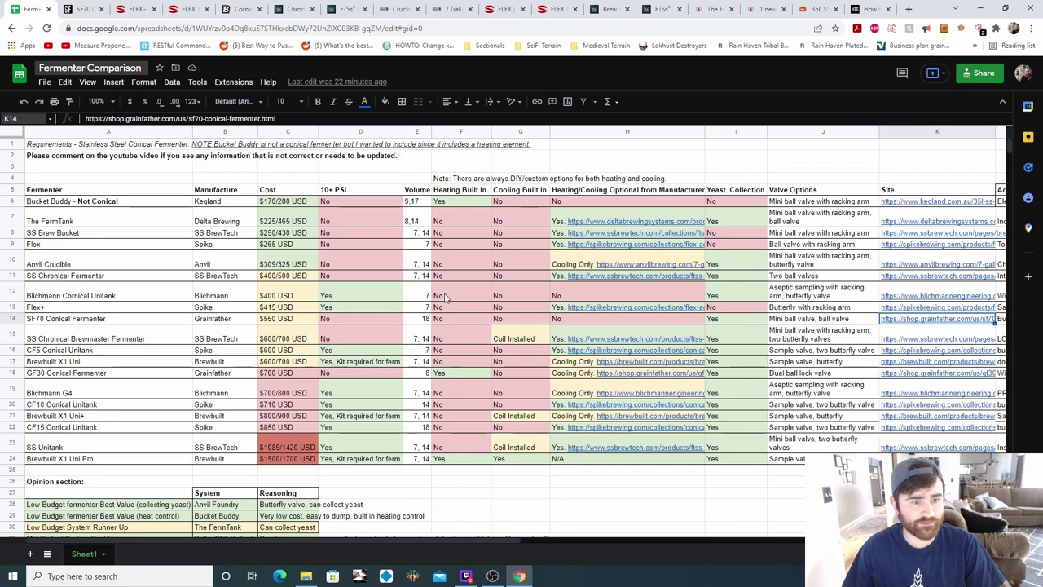
key("Right")
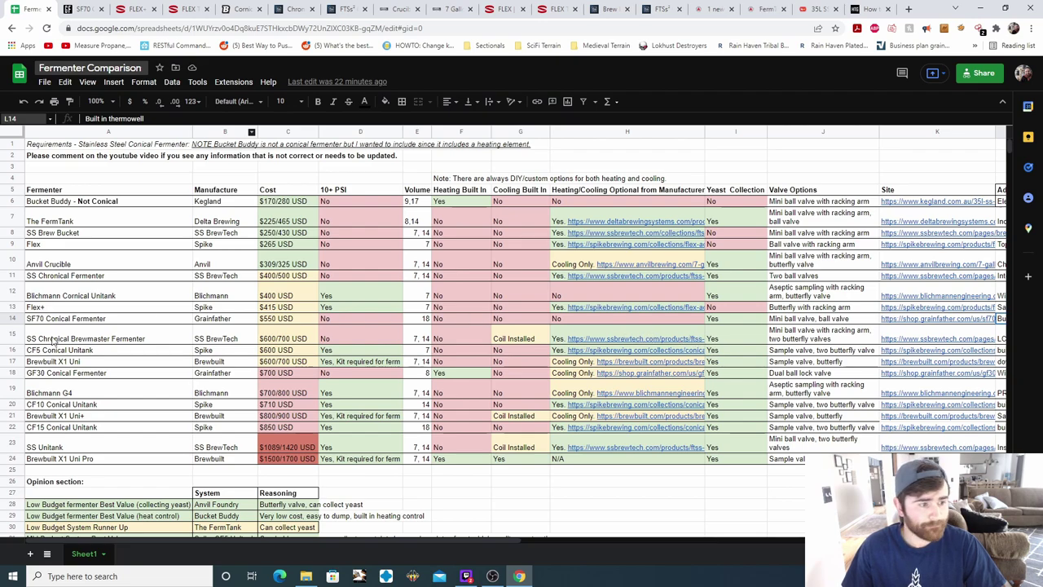
- Examine the SS Chronical Brewmaster Fermenter row's name, cost, 10+ PSI and volume entries, comparing it with the SS Chronical Fermenter row
left_click(28, 340)
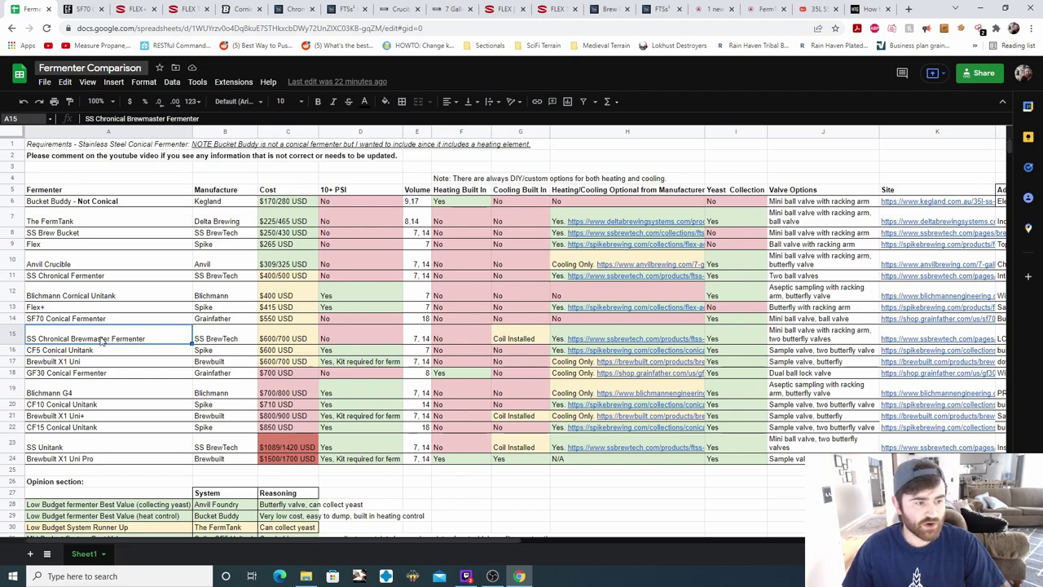
left_click(90, 277)
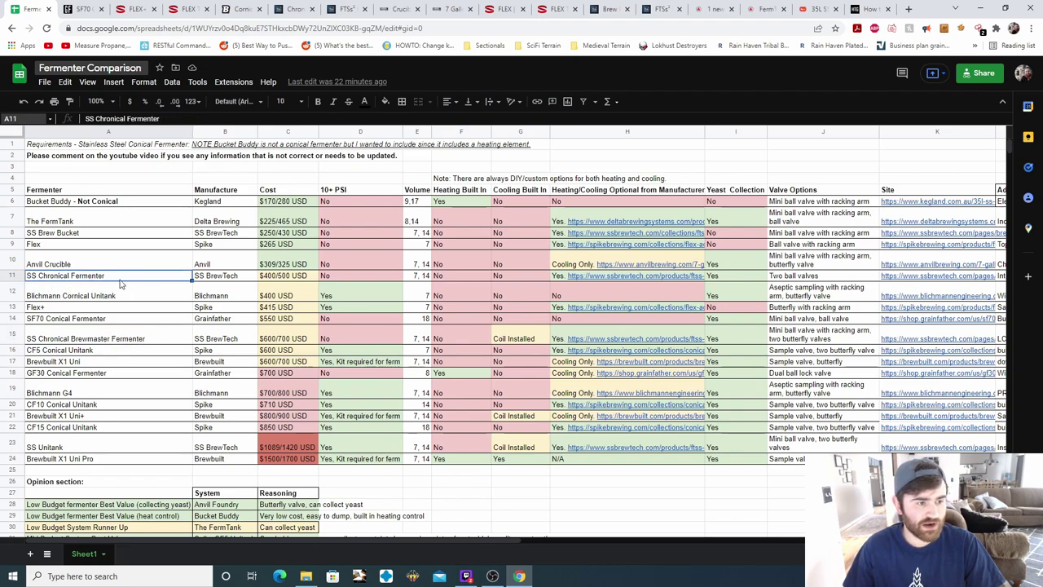
left_click(105, 337)
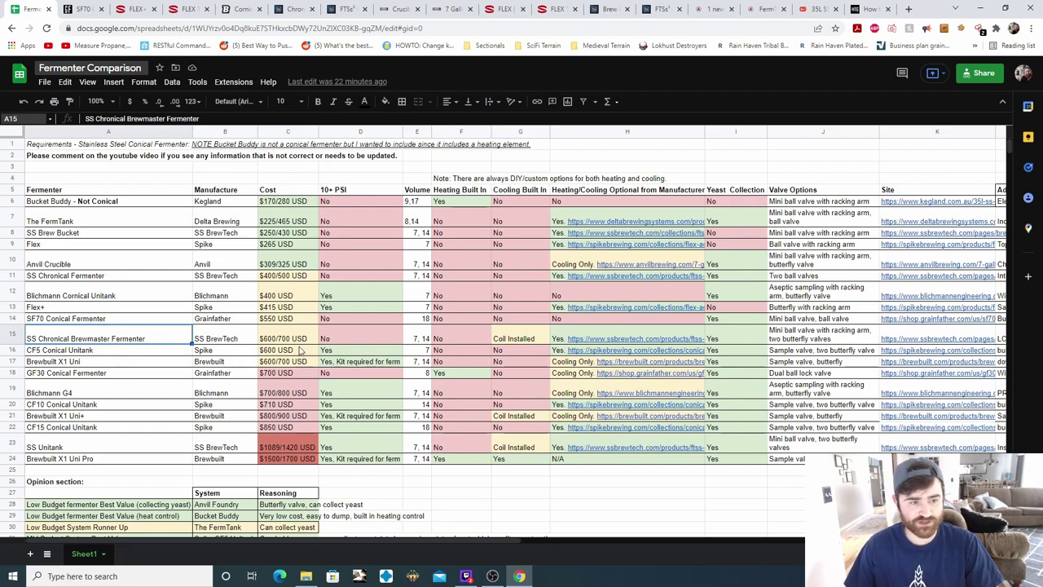
key("Right")
key("Right")
left_click(351, 342)
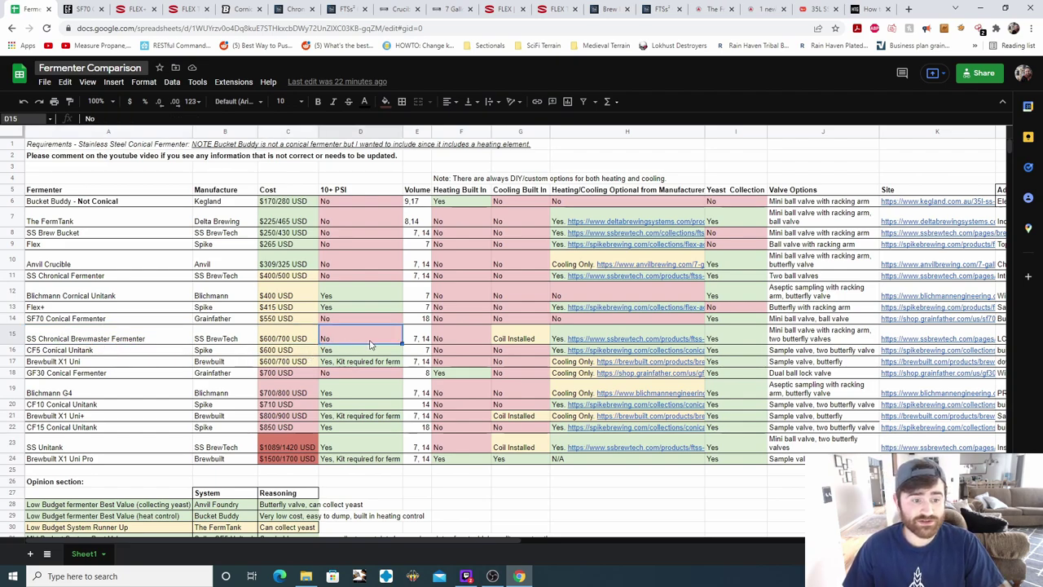
left_click(421, 343)
- Check the SS Chronical Brewmaster's built-in heating and cooling, and look over its linked optional FTSs² Chilling & Heating product page
left_click(461, 344)
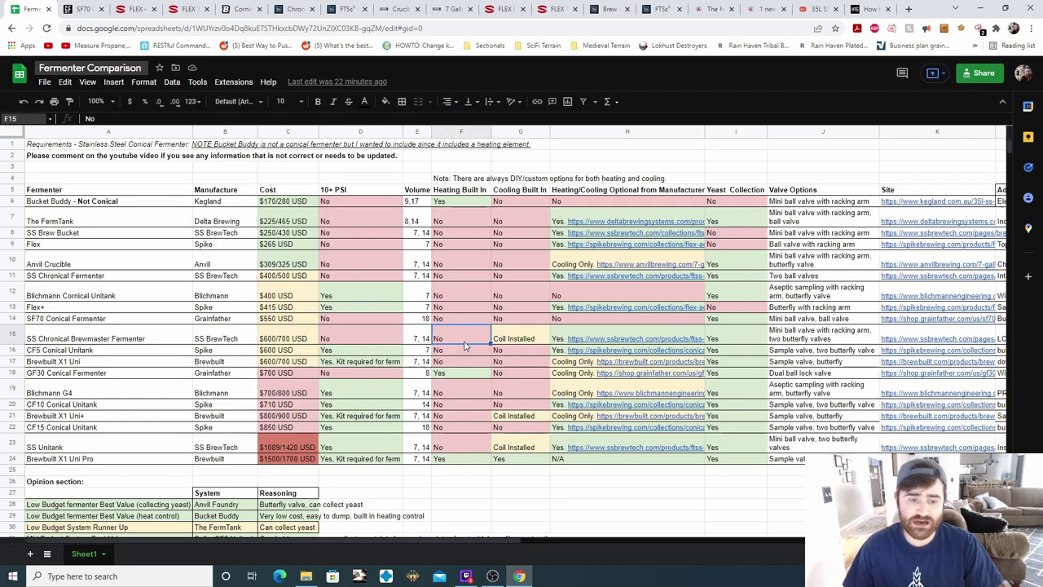
left_click(535, 346)
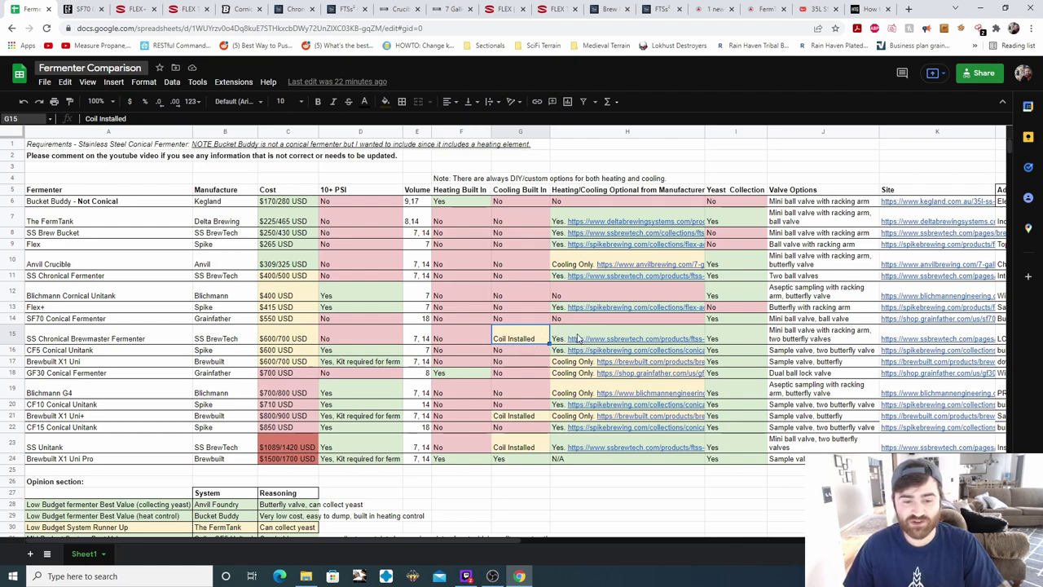
left_click(610, 340)
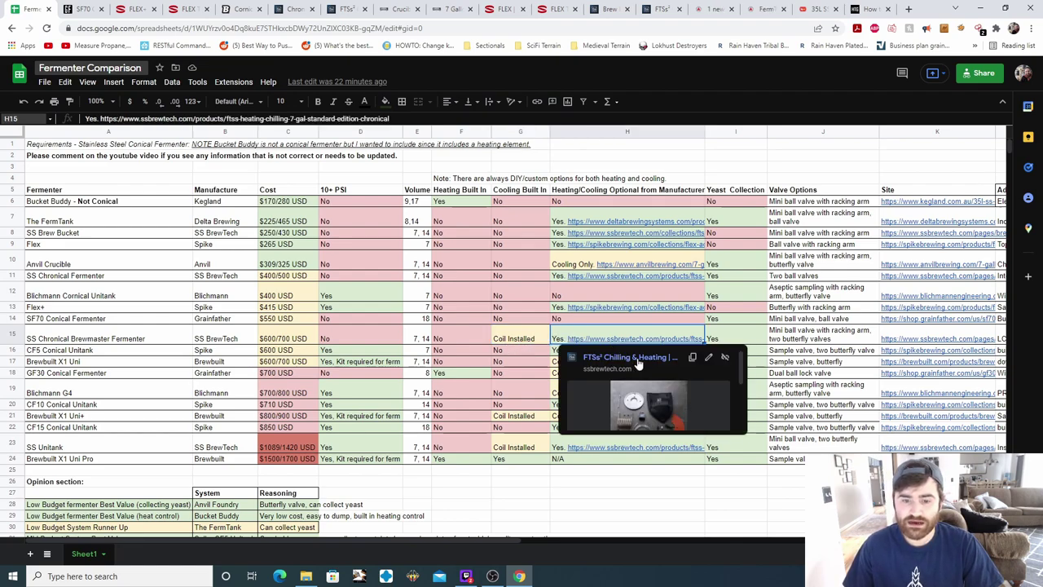
left_click(632, 361)
scroll(494, 267, "down", 2)
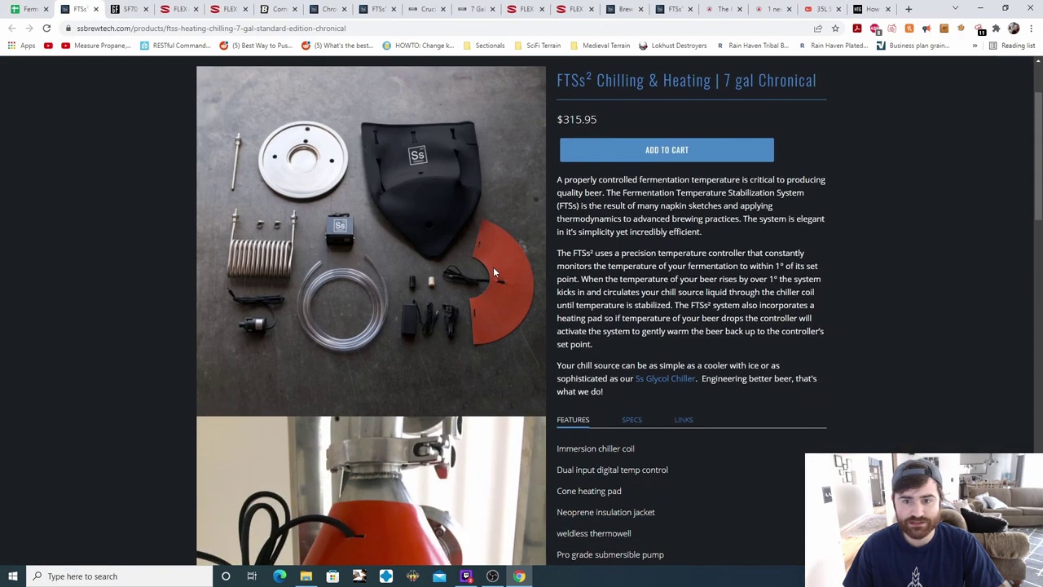
scroll(493, 267, "down", 3)
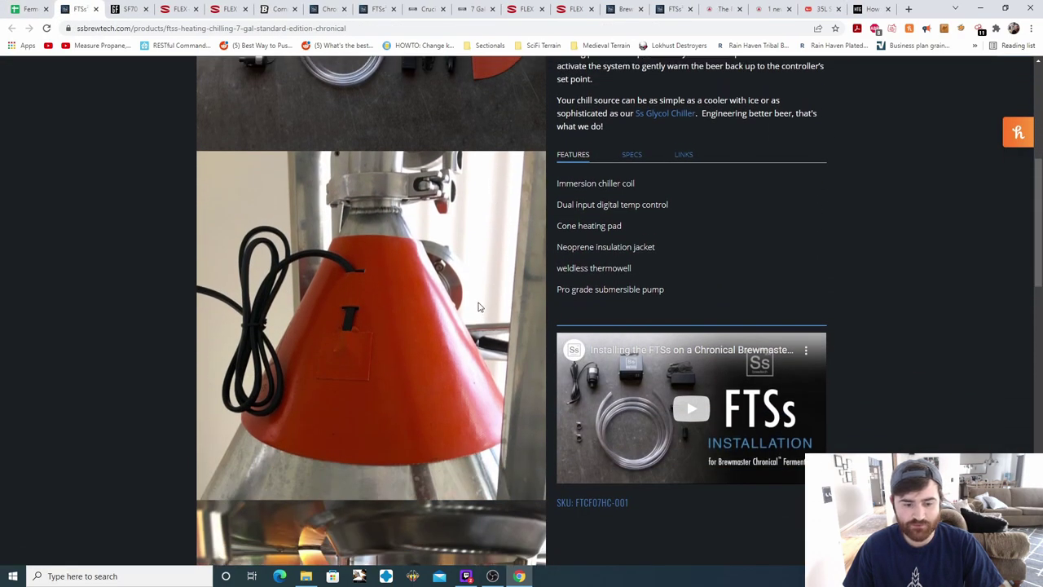
scroll(479, 307, "up", 4)
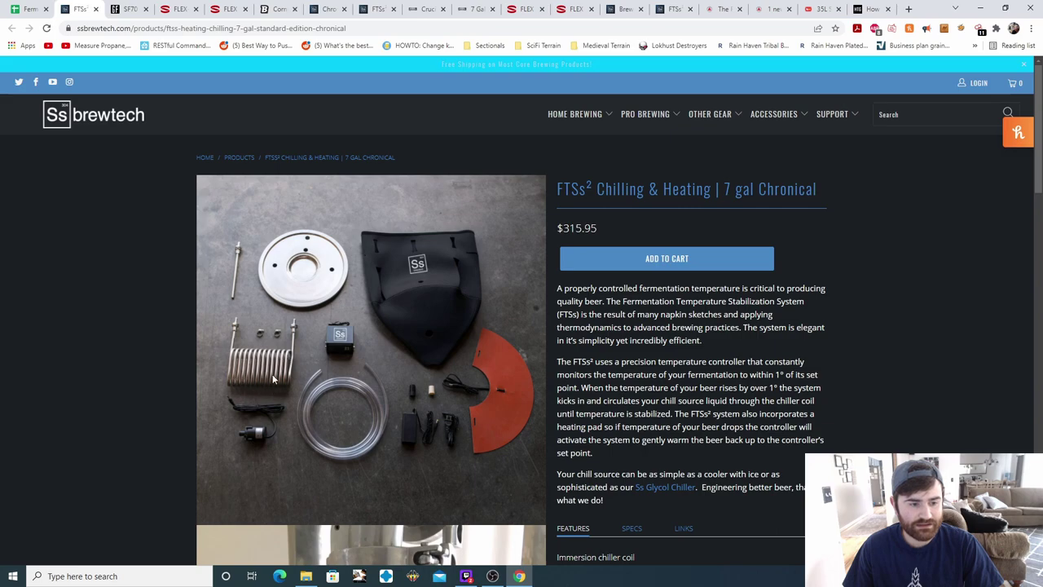
- Return to the spreadsheet and check the SS Chronical Brewmaster's yeast collection and valve options
left_click(29, 9)
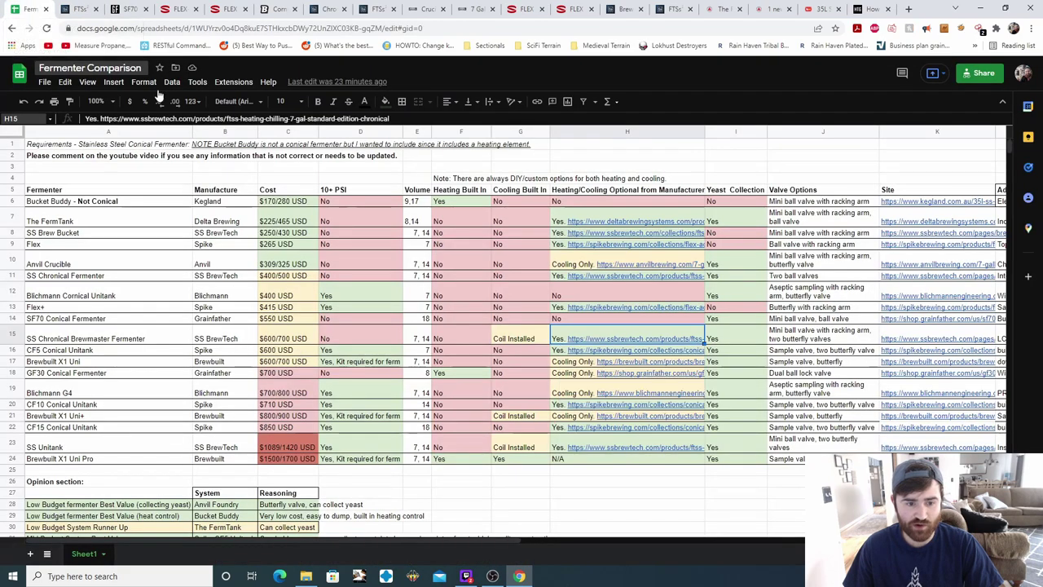
left_click(742, 342)
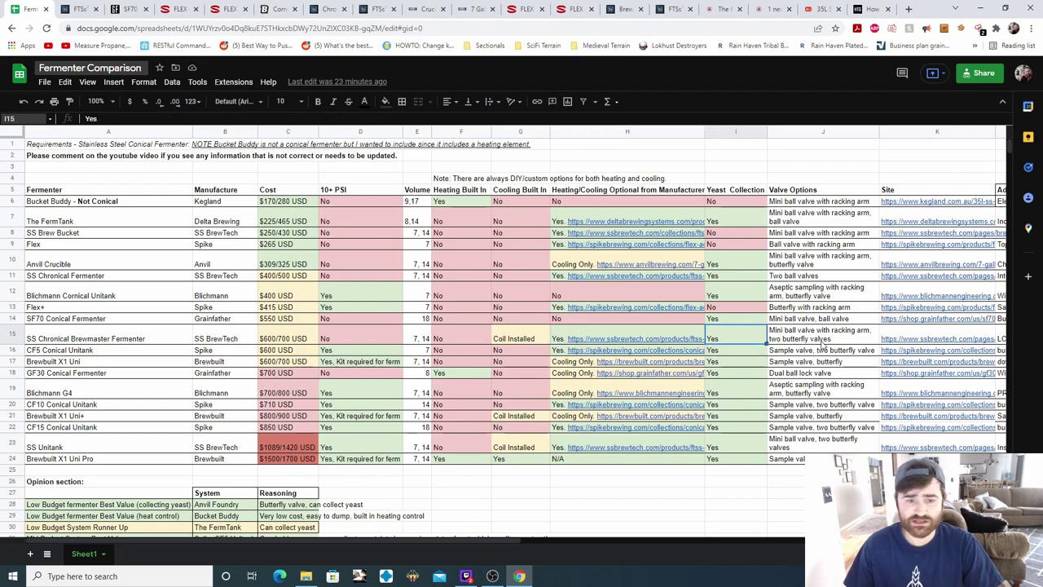
left_click(822, 342)
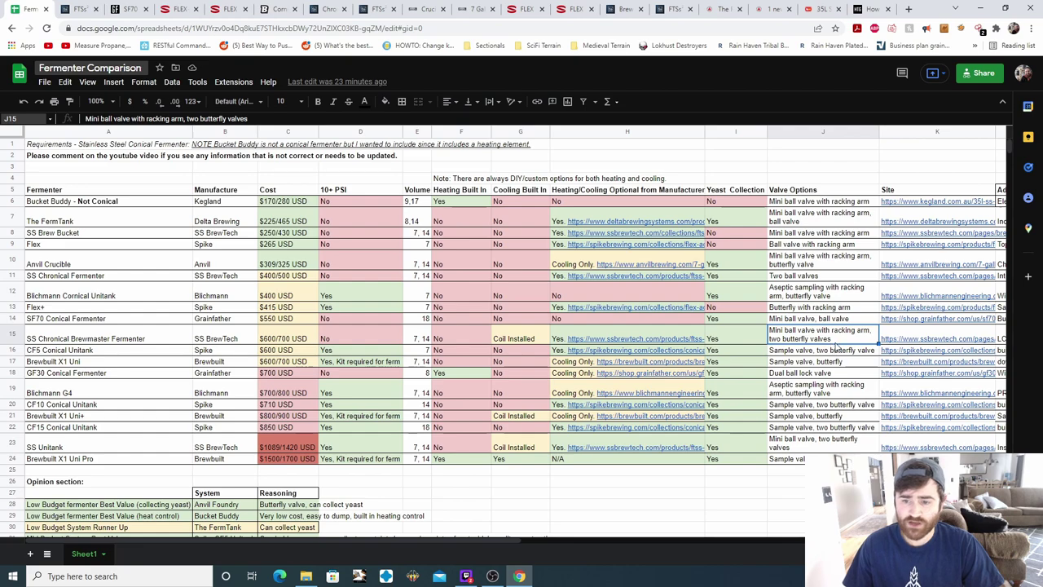
- Open the SS Chronical Brewmaster's linked site page and look over the fermenter image and description
left_click(943, 343)
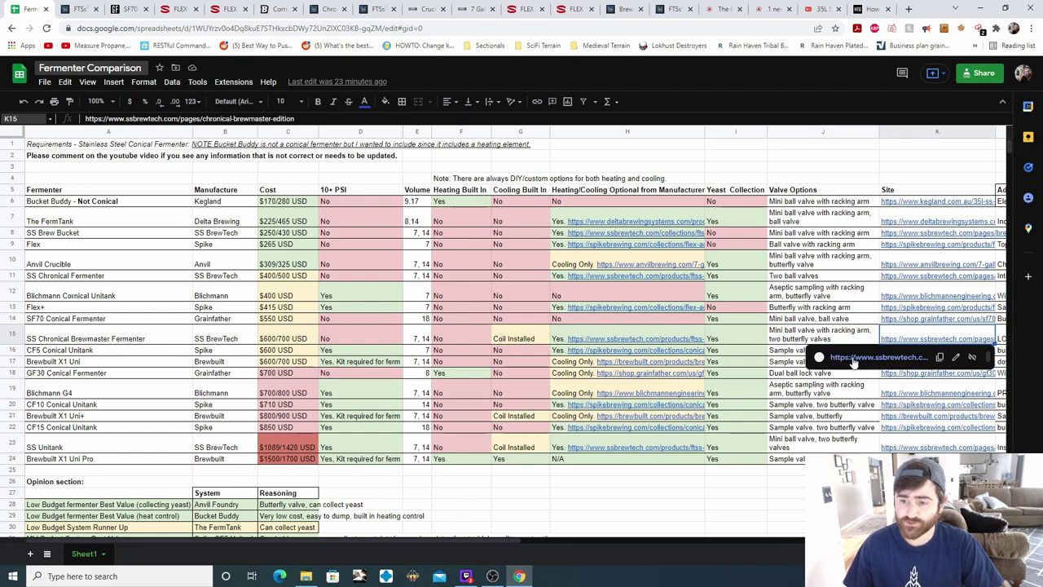
left_click(870, 357)
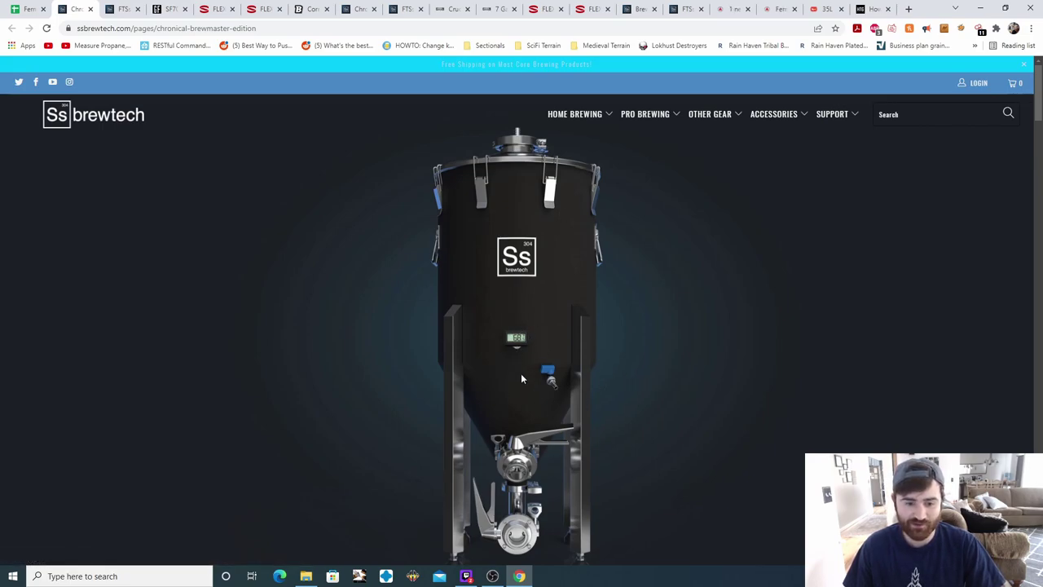
scroll(598, 414, "down", 5)
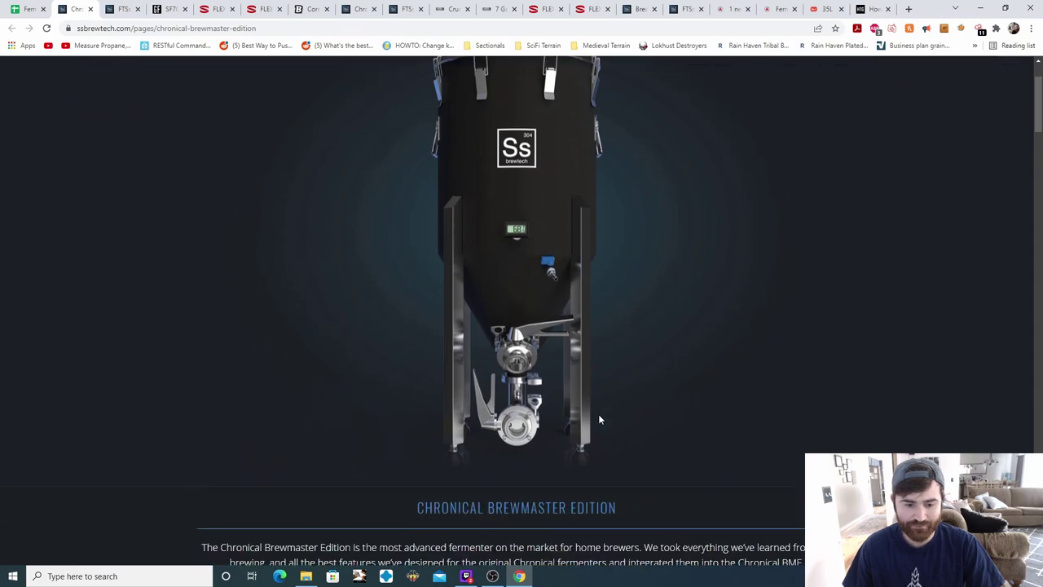
scroll(599, 418, "up", 4)
scroll(599, 418, "up", 2)
scroll(598, 418, "down", 3)
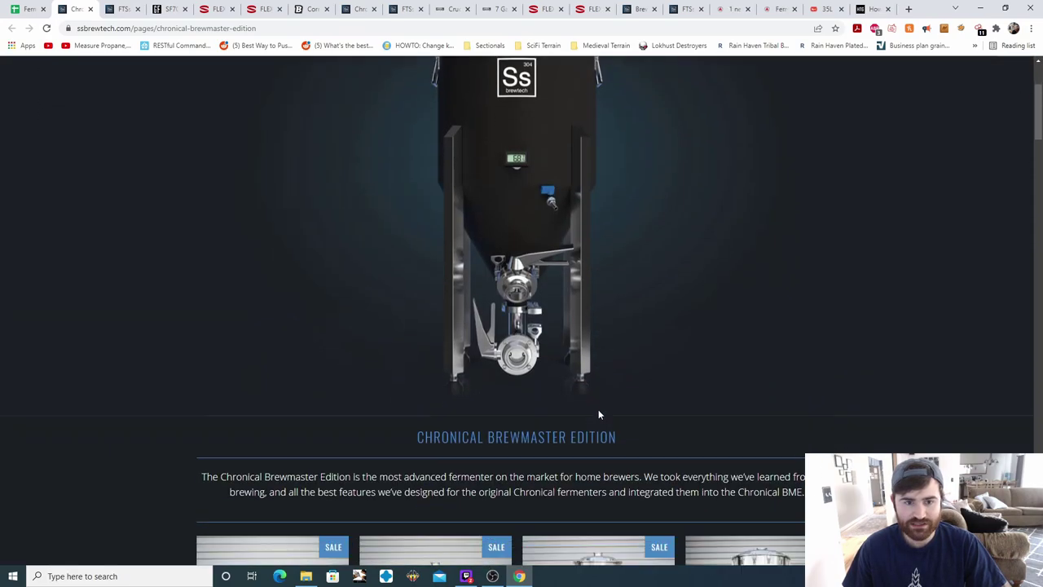
scroll(598, 414, "up", 2)
scroll(598, 415, "up", 1)
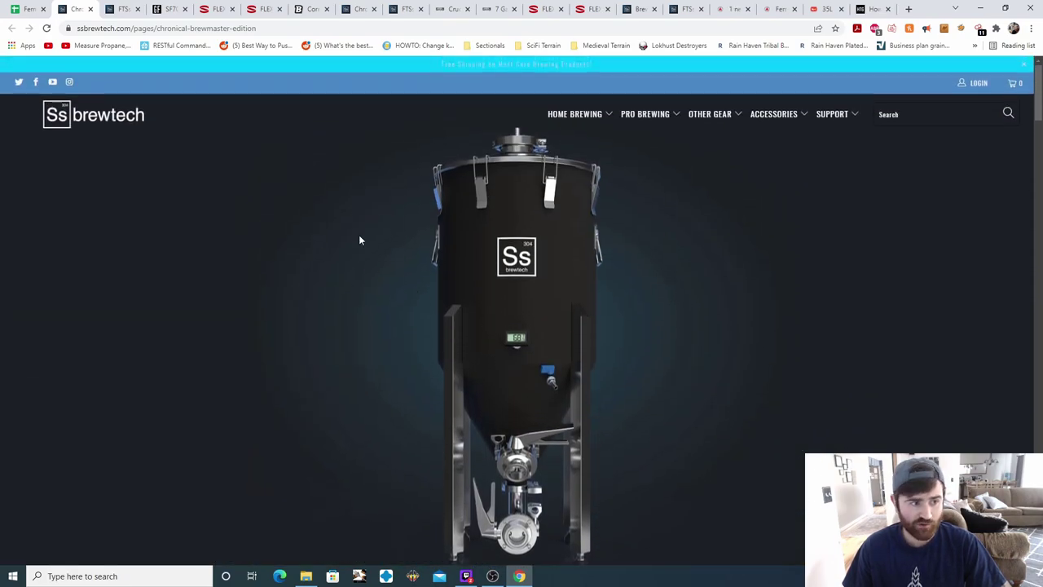
- Return to the spreadsheet, read the SS Chronical Brewmaster's Additional Notes entry, and go back to the start of its row
left_click(24, 9)
key("Right")
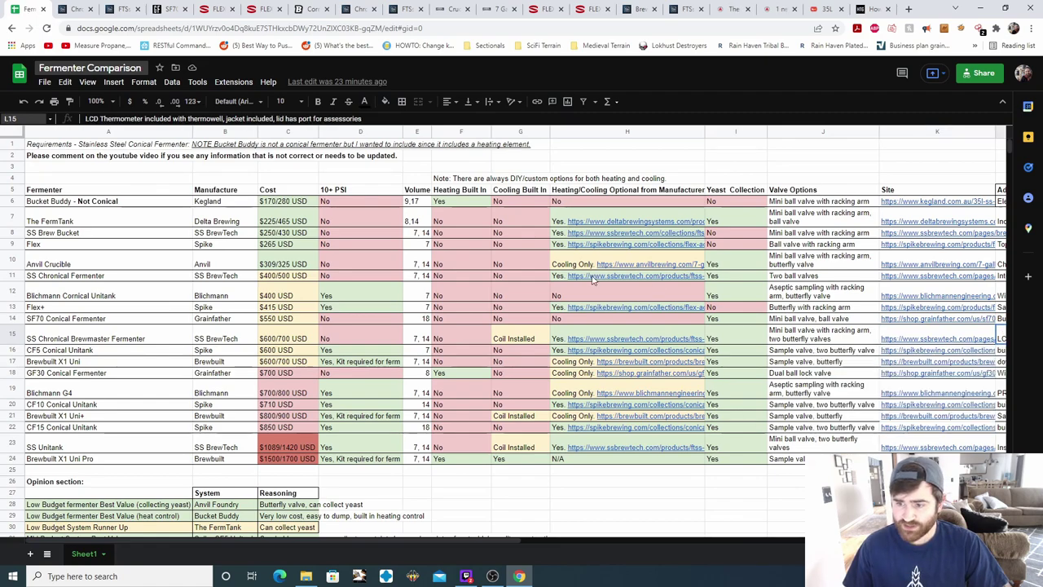
left_click_drag(86, 118, 362, 118)
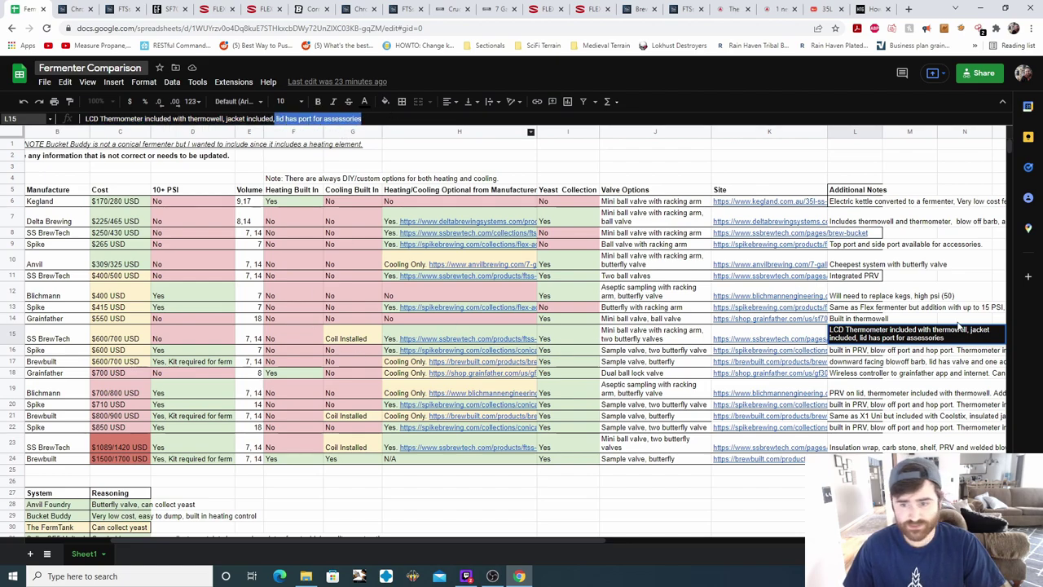
left_click(897, 320)
left_click(879, 338)
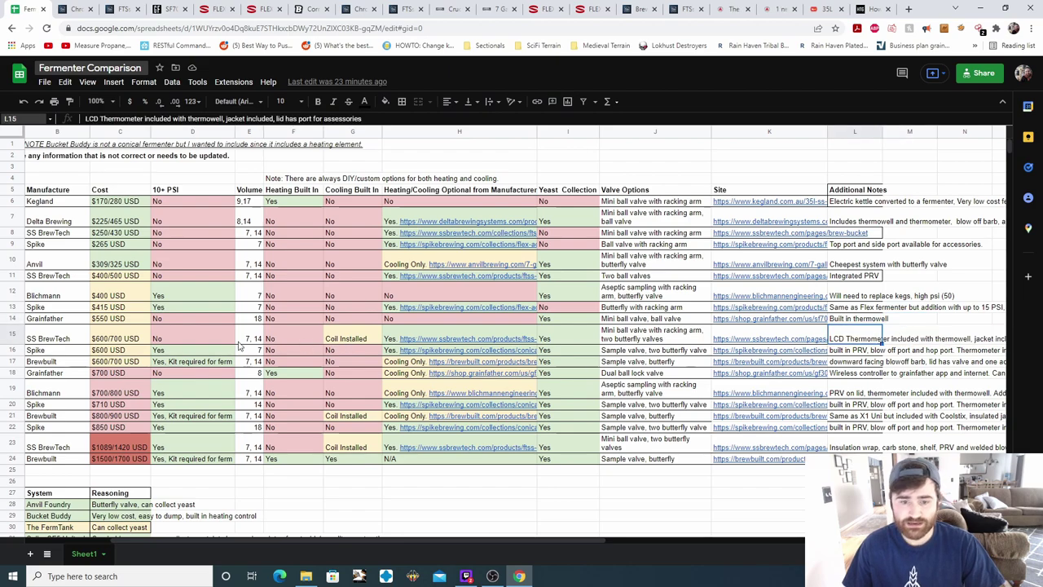
left_click(63, 339)
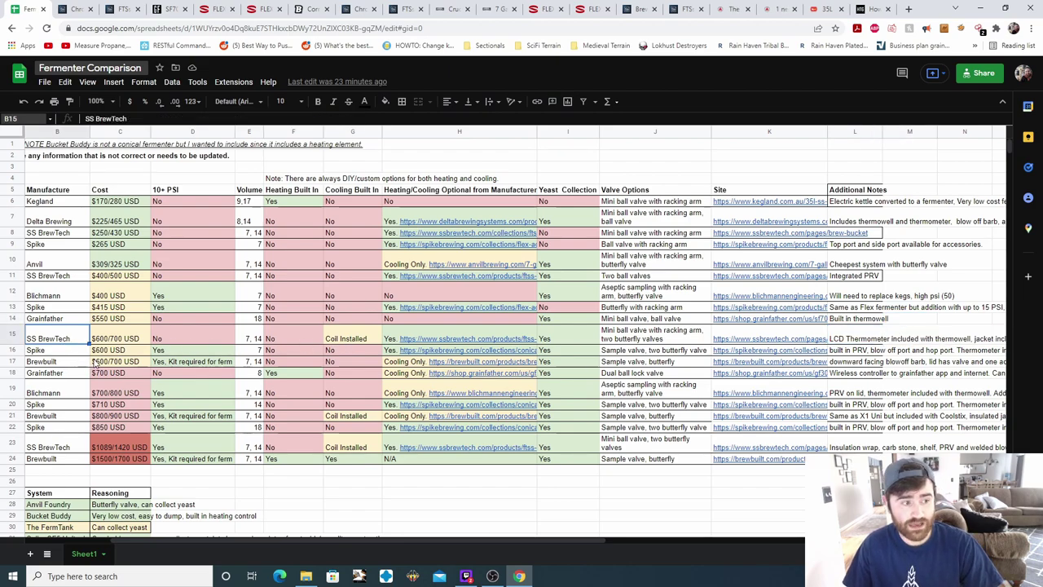
key("Left")
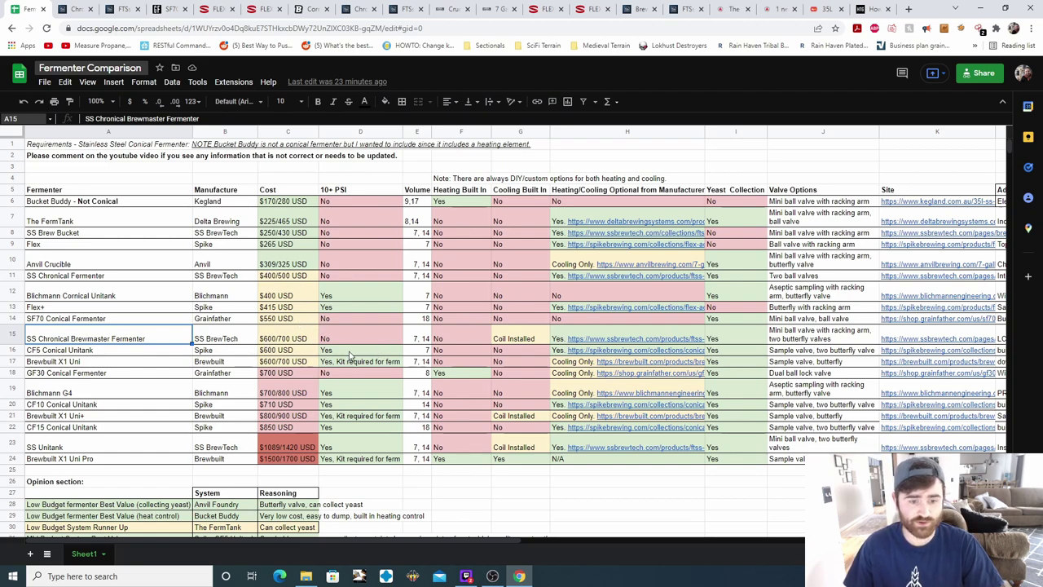
- Examine the CF5 Conical Unitank row's name, cost, 10+ PSI and volume entries
key("Down")
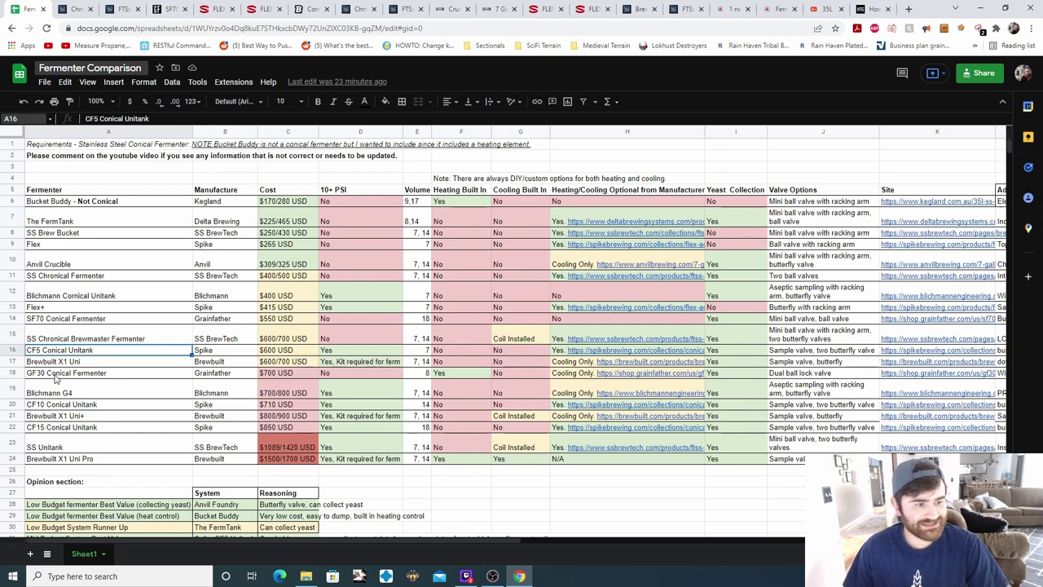
left_click(234, 361)
left_click(277, 352)
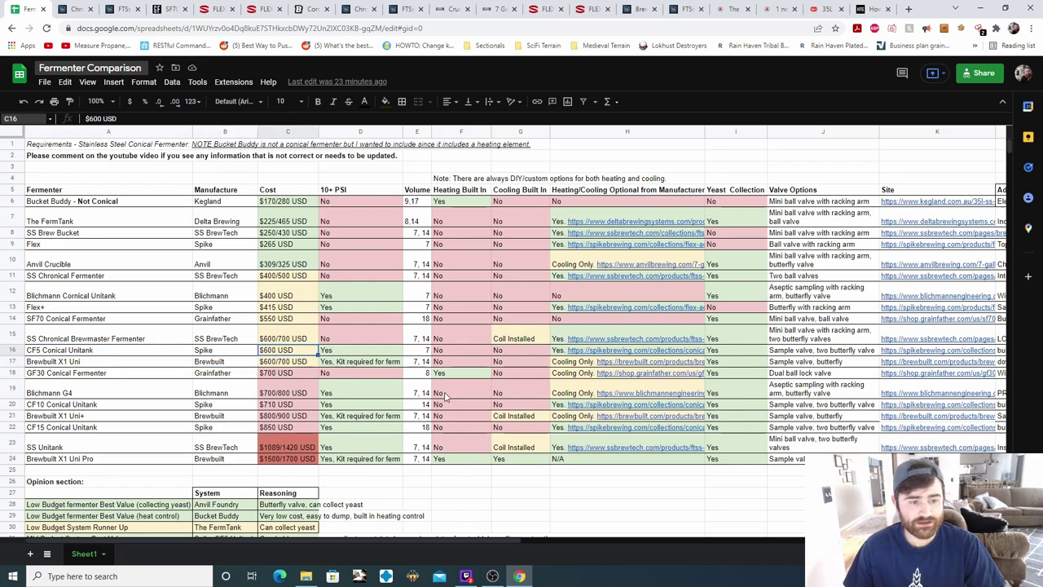
left_click(365, 350)
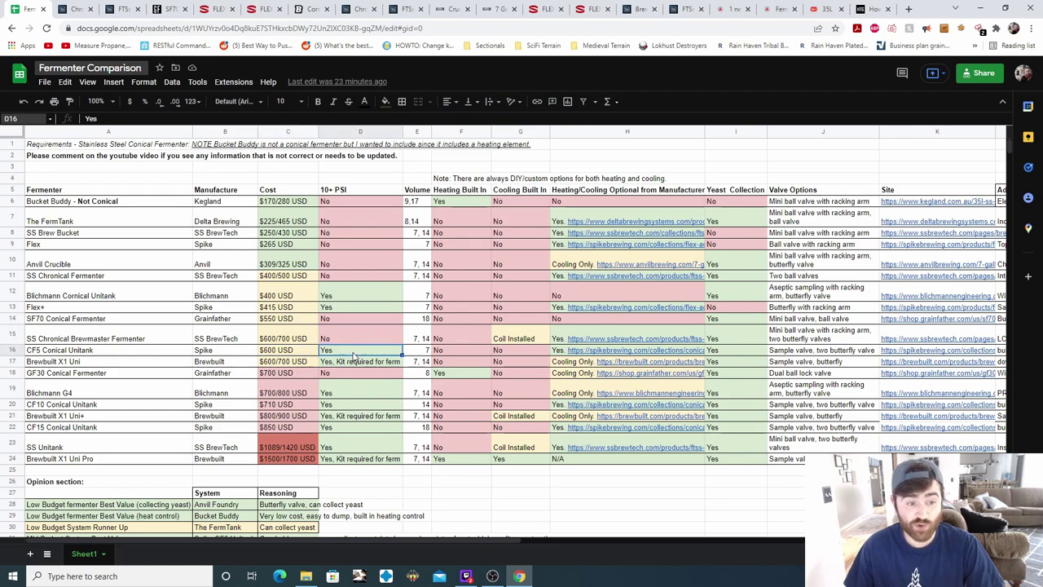
left_click(420, 353)
- Check the CF5 Conical Unitank's built-in heating and cooling, and open its linked optional TC-100 Bundle page
left_click(455, 357)
left_click(526, 354)
left_click(617, 352)
left_click(620, 367)
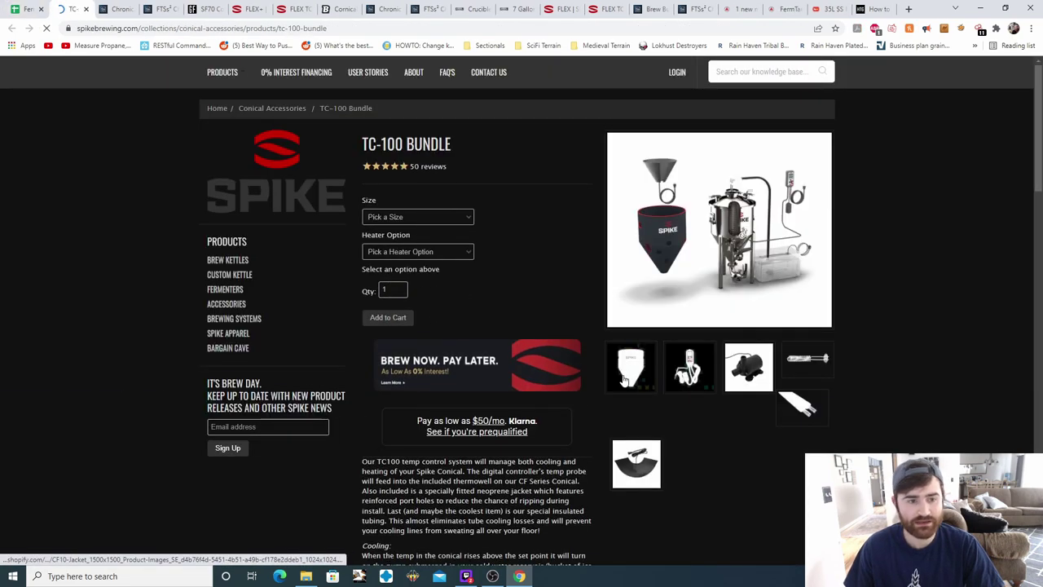
- Return to the spreadsheet and check the CF5 Conical Unitank's yeast collection and valve options
key("ctrl+shift+Tab")
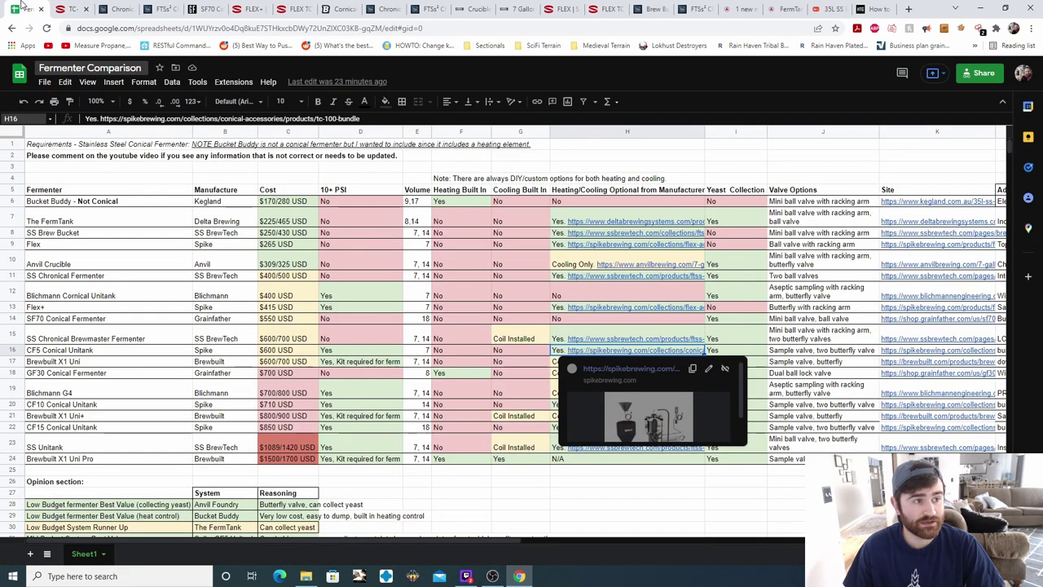
left_click(738, 353)
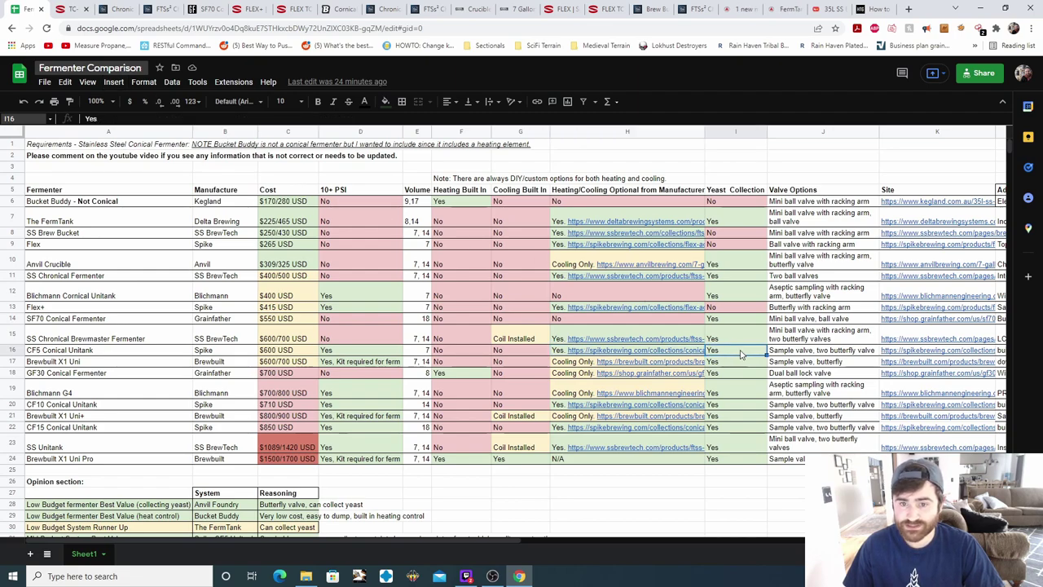
left_click(805, 355)
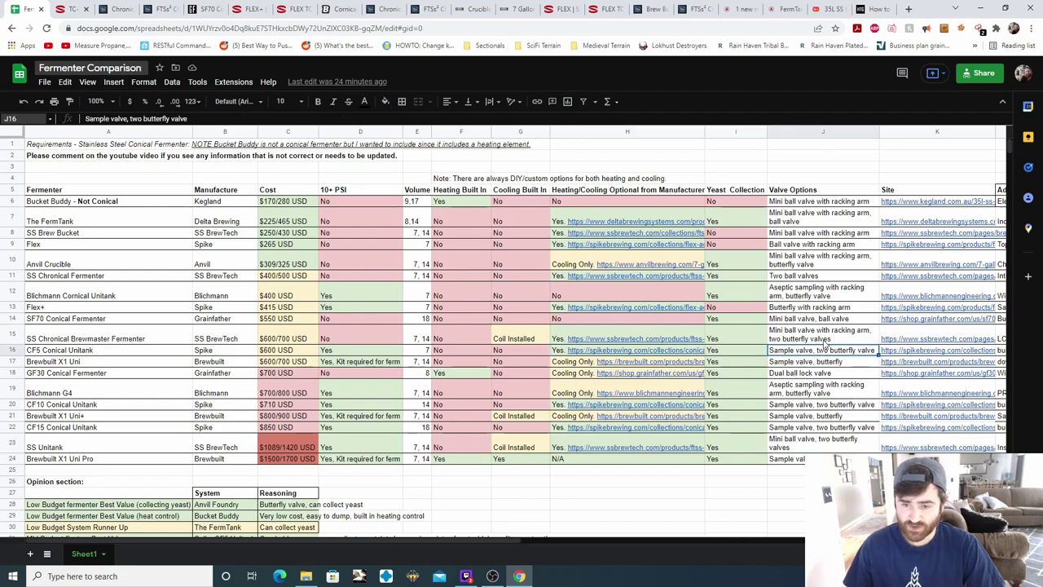
- Open the CF5 Conical Unitank's linked product page and look over its photo, price and features
left_click(911, 352)
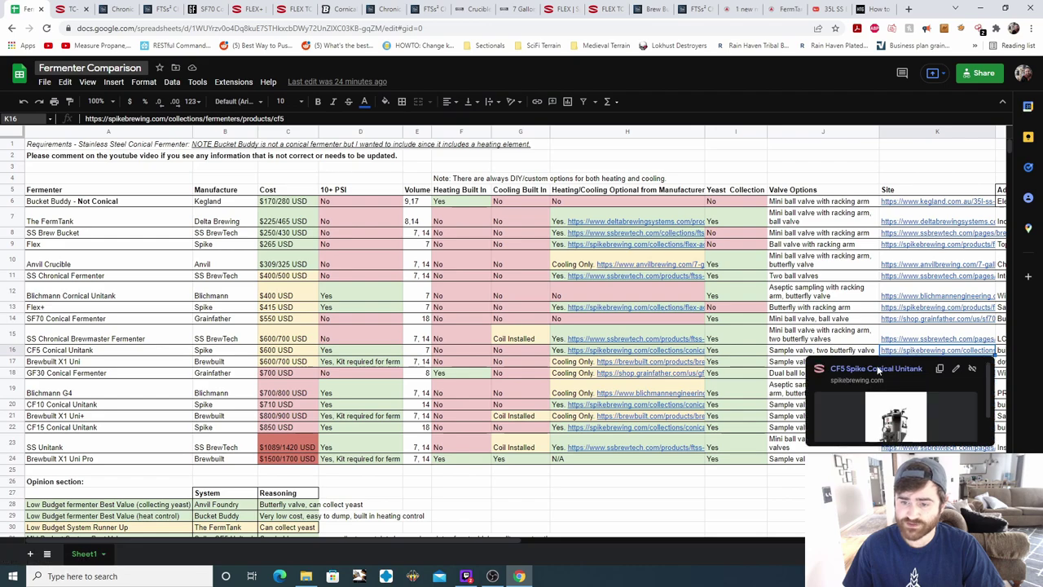
left_click(848, 366)
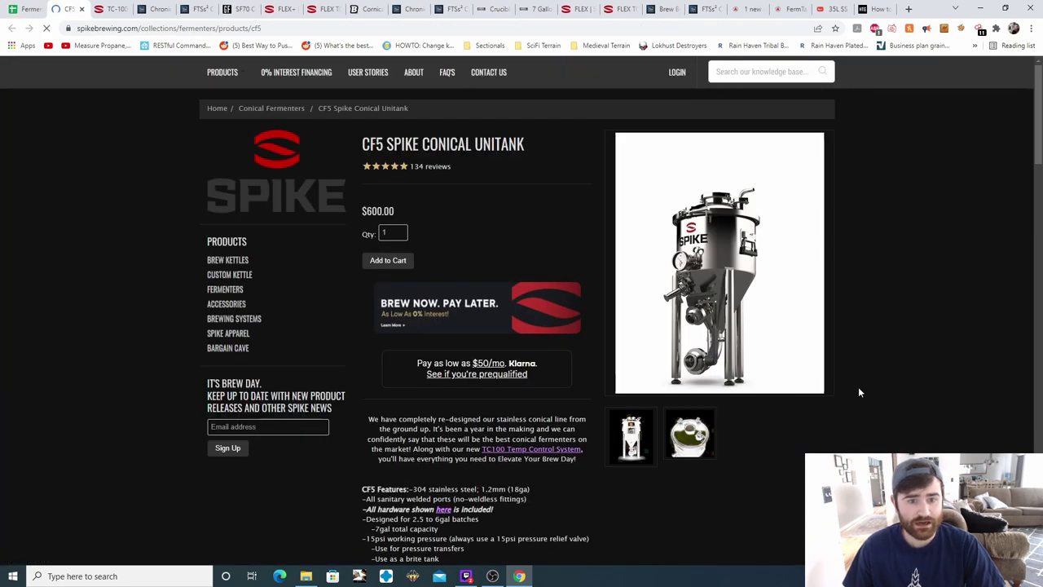
scroll(868, 380, "down", 2)
scroll(867, 383, "up", 1)
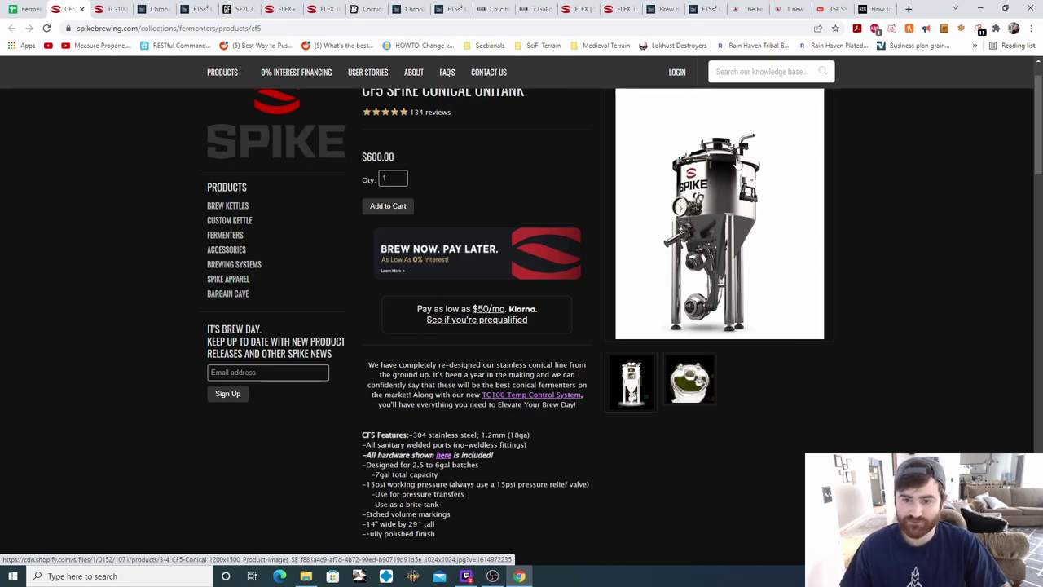
scroll(722, 340, "down", 3)
scroll(723, 341, "up", 4)
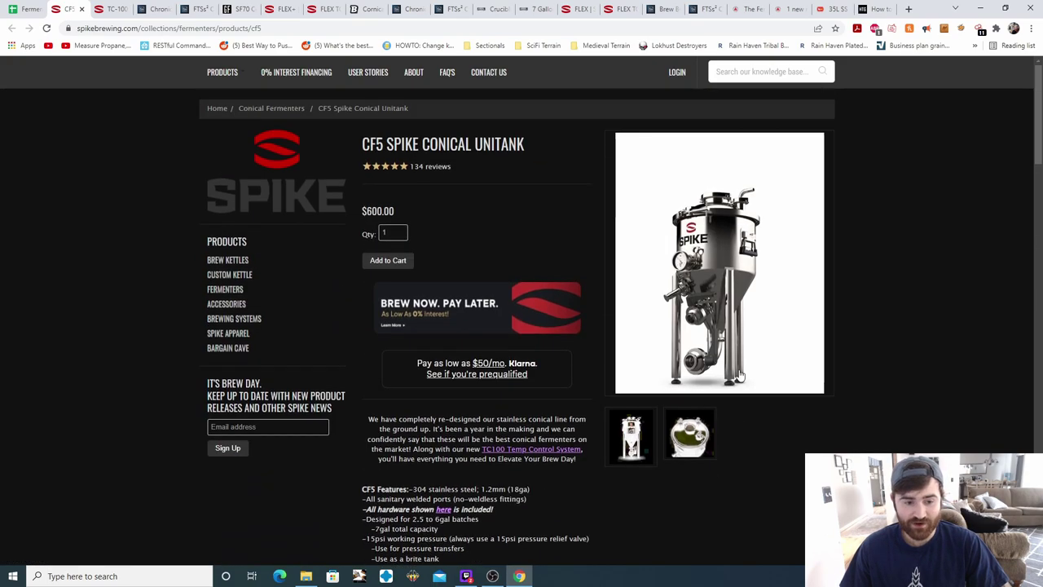
- Return to the Fermenter Comparison spreadsheet and review the CF5 Conical Unitank's additional notes, cost and row
left_click(30, 9)
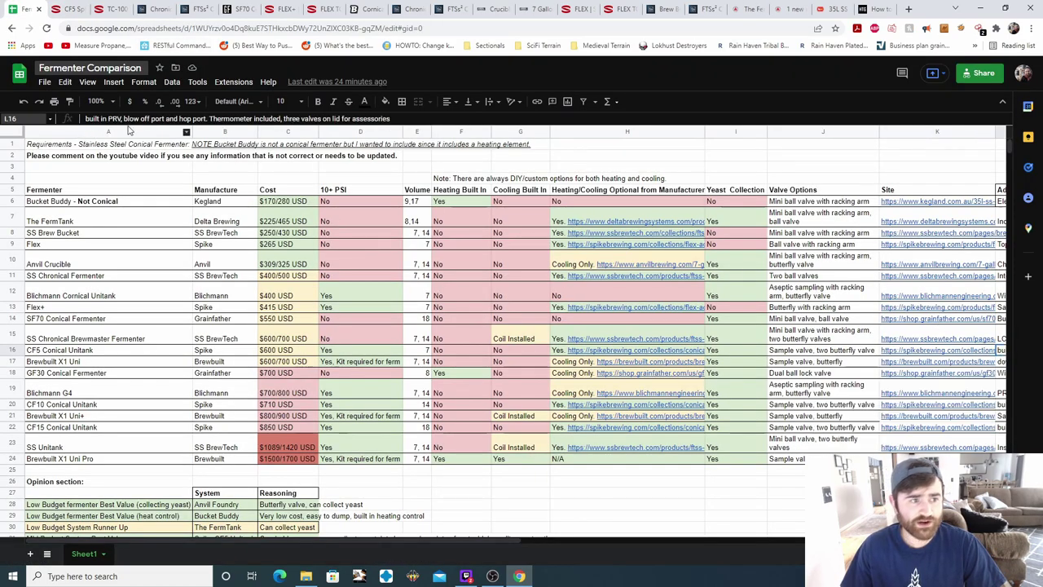
scroll(186, 132, "right", 2)
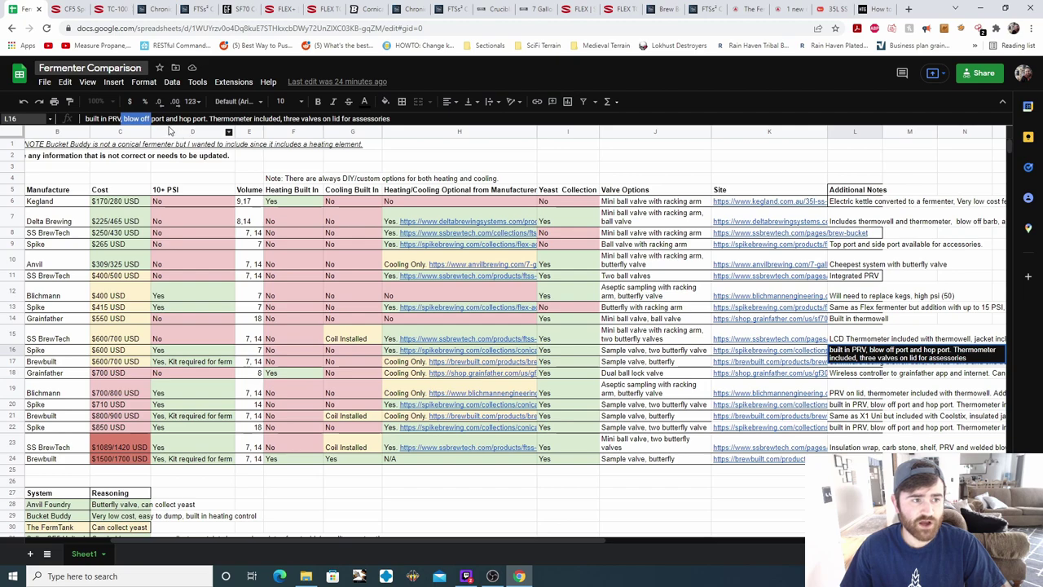
double_click(184, 118)
double_click(233, 118)
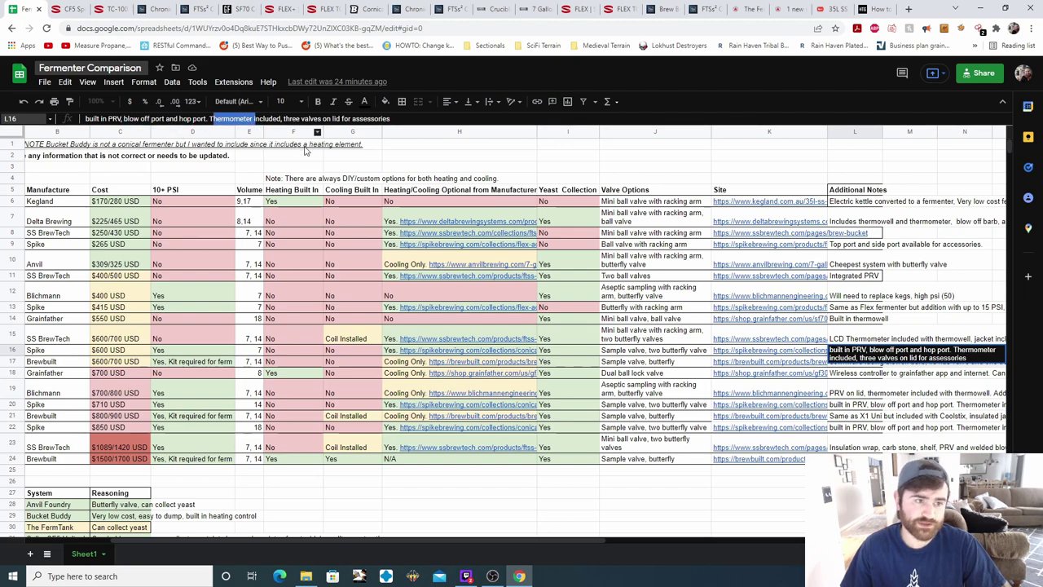
left_click_drag(284, 118, 331, 118)
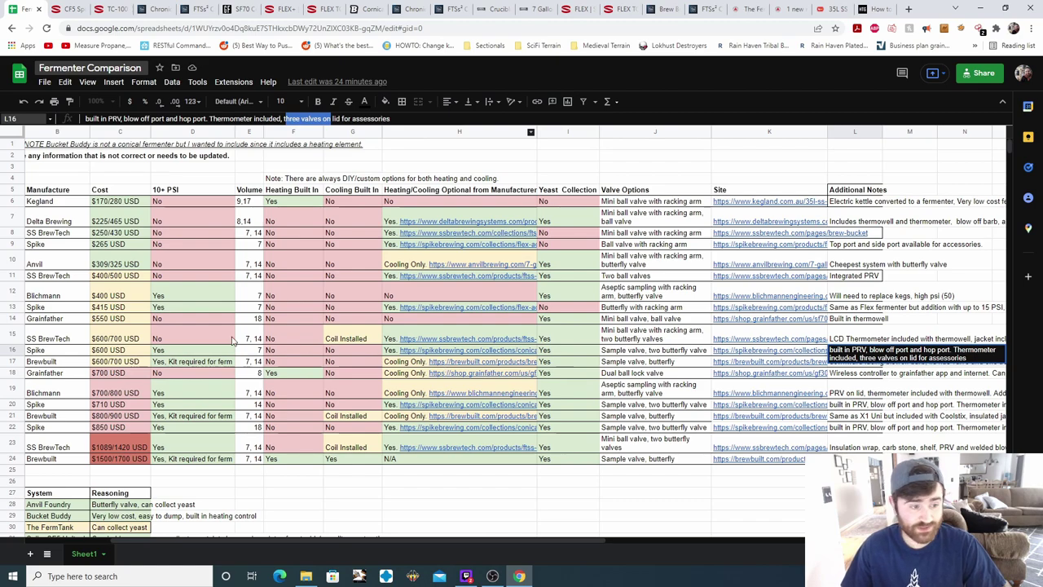
left_click(110, 351)
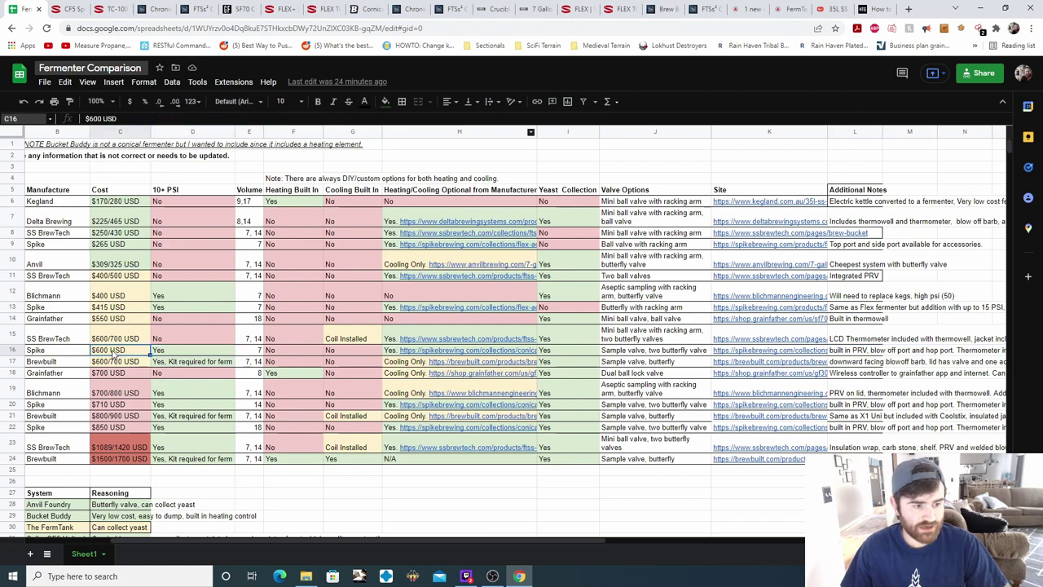
left_click(33, 351)
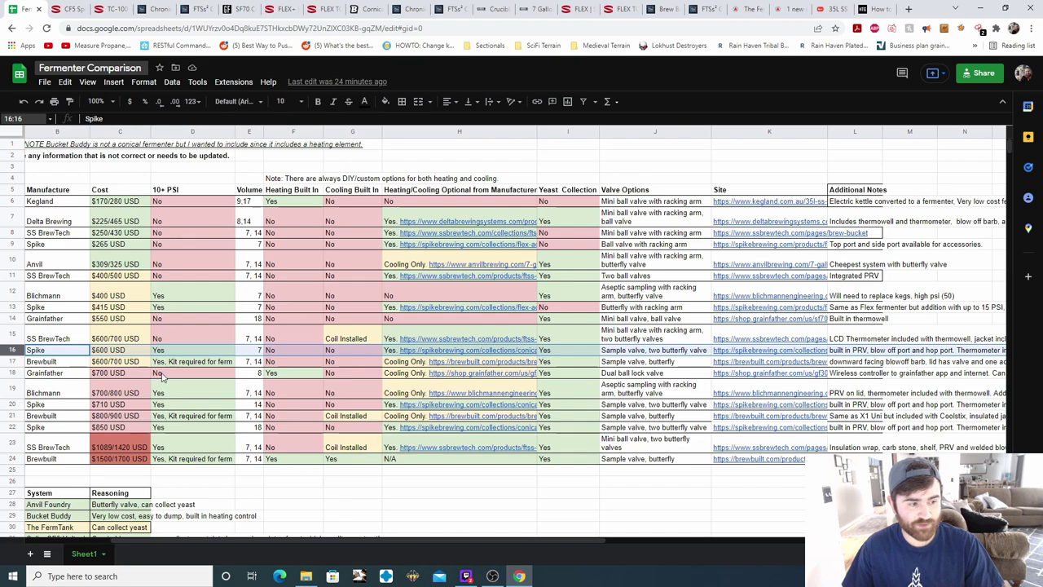
key("Left")
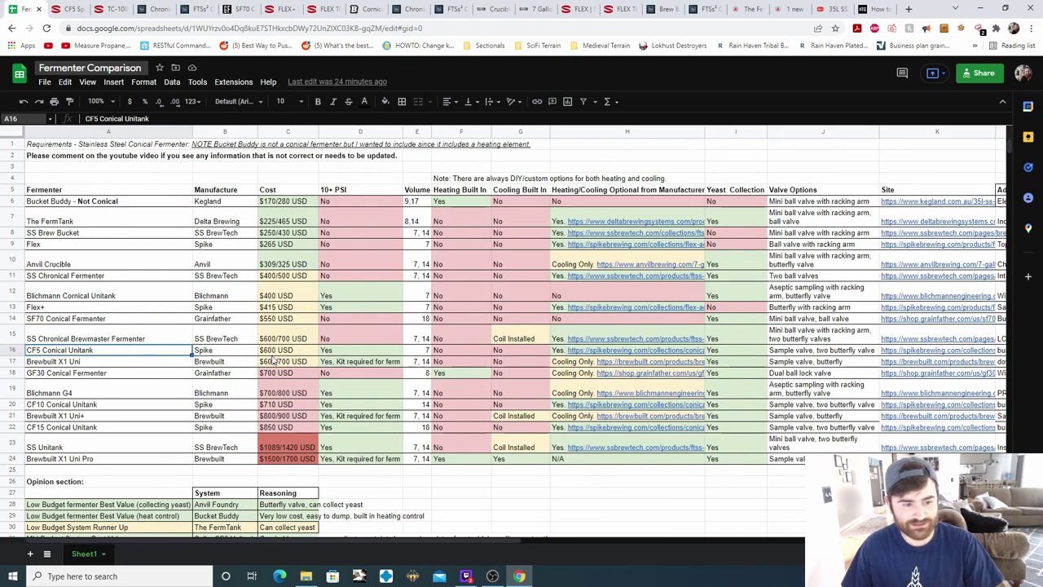
- Check the Brewbuilt X1 Uni's name, manufacturer and cost entries
left_click(82, 363)
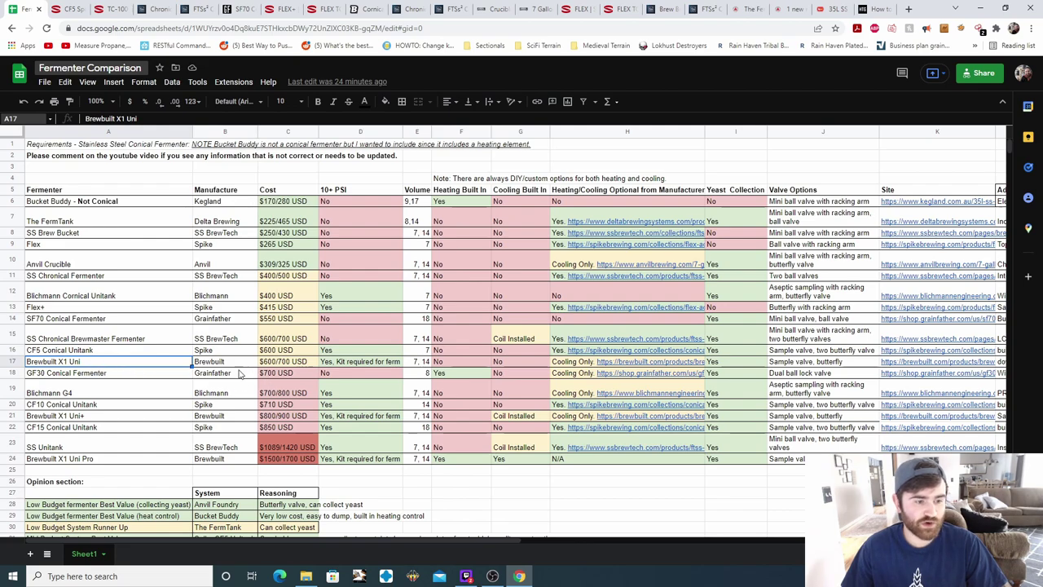
key("Right")
key("Right")
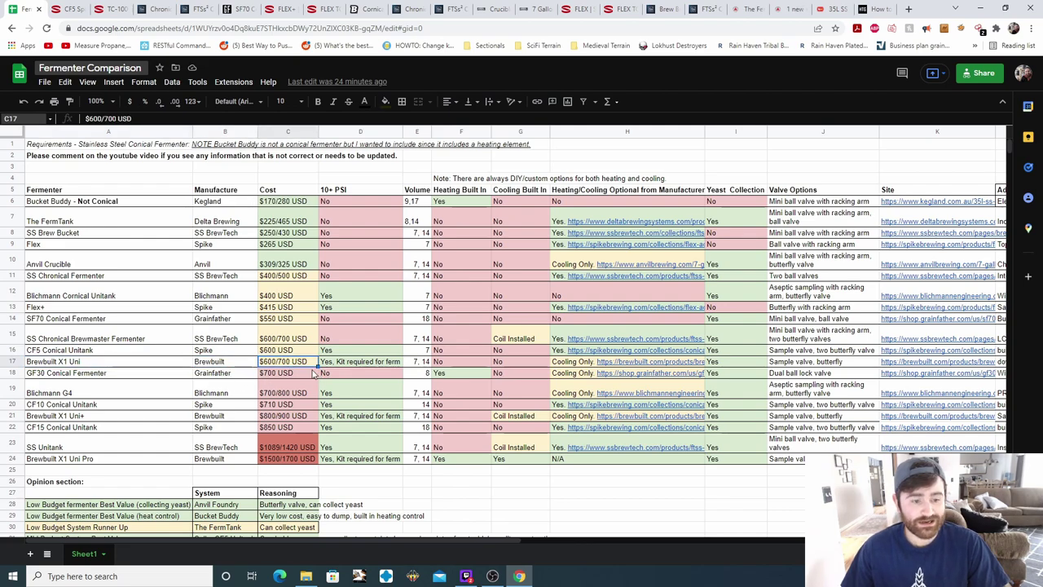
- Examine the kit requirement in the Brewbuilt X1 Uni's 10+ PSI entry, and check its volume
left_click(359, 364)
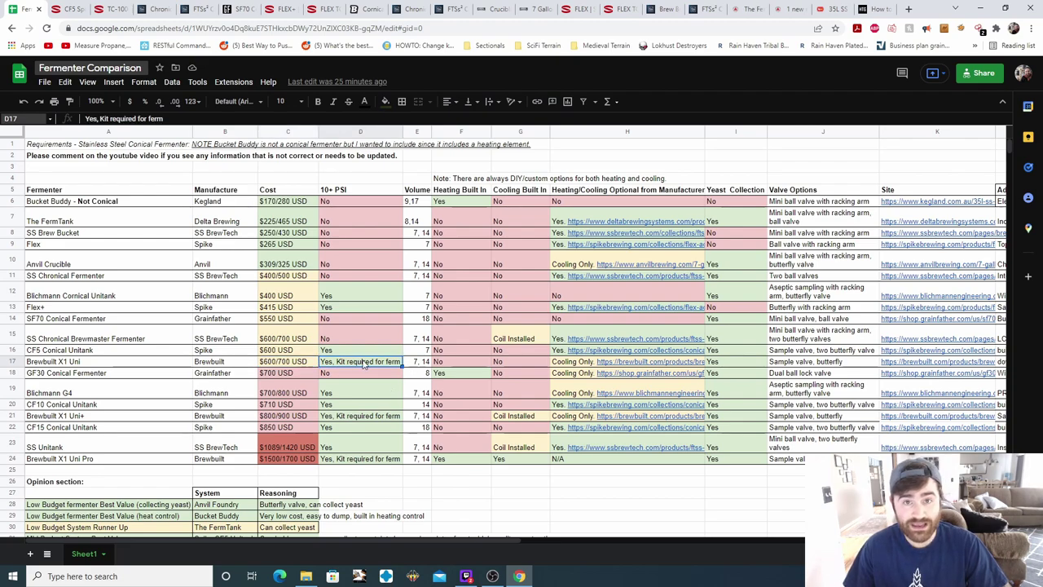
key("Return")
key("ctrl+shift+Left")
key("ctrl+shift+Left")
key("ctrl+shift+Left")
key("ctrl+shift+Left")
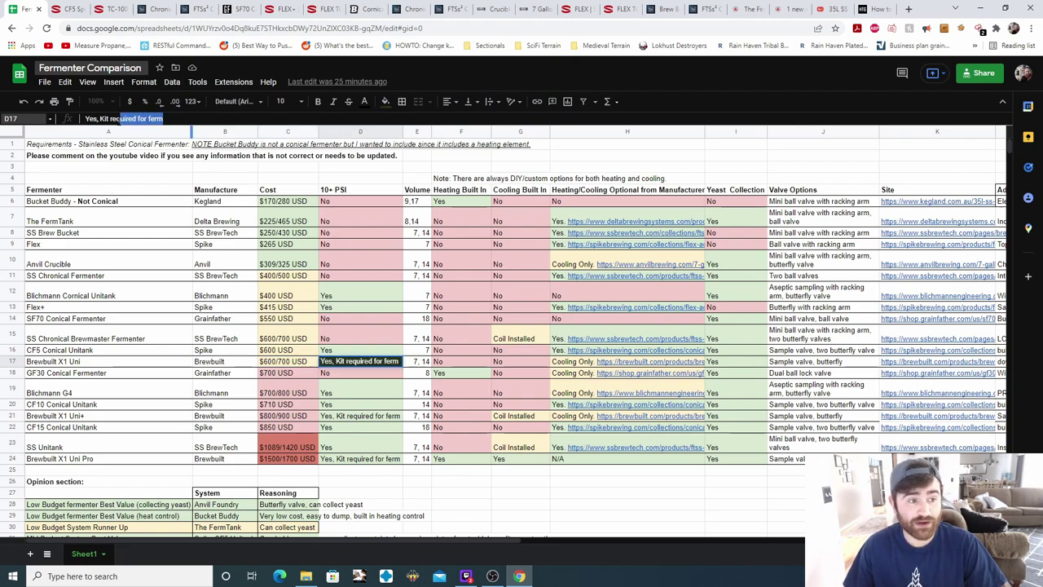
key("Escape")
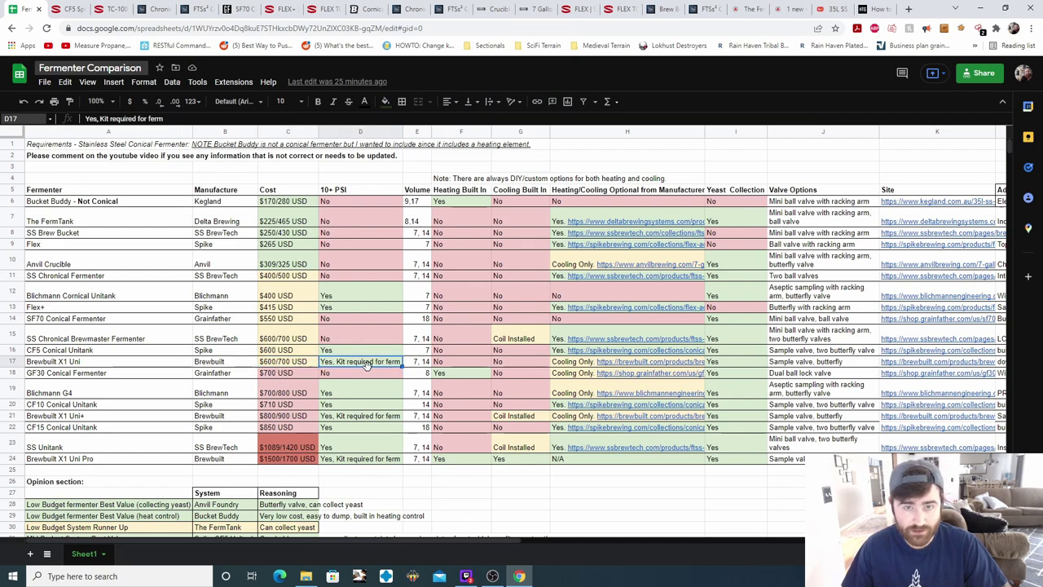
left_click(422, 366)
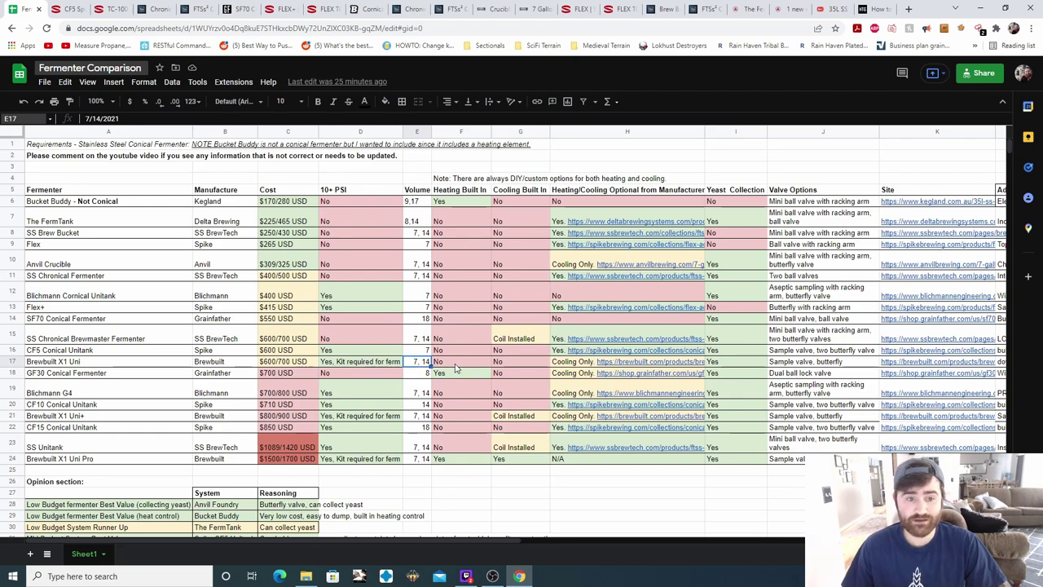
- Open the Brewbuilt X1 Uni's linked optional cooling page and highlight CoolStix in the product title
left_click(632, 367)
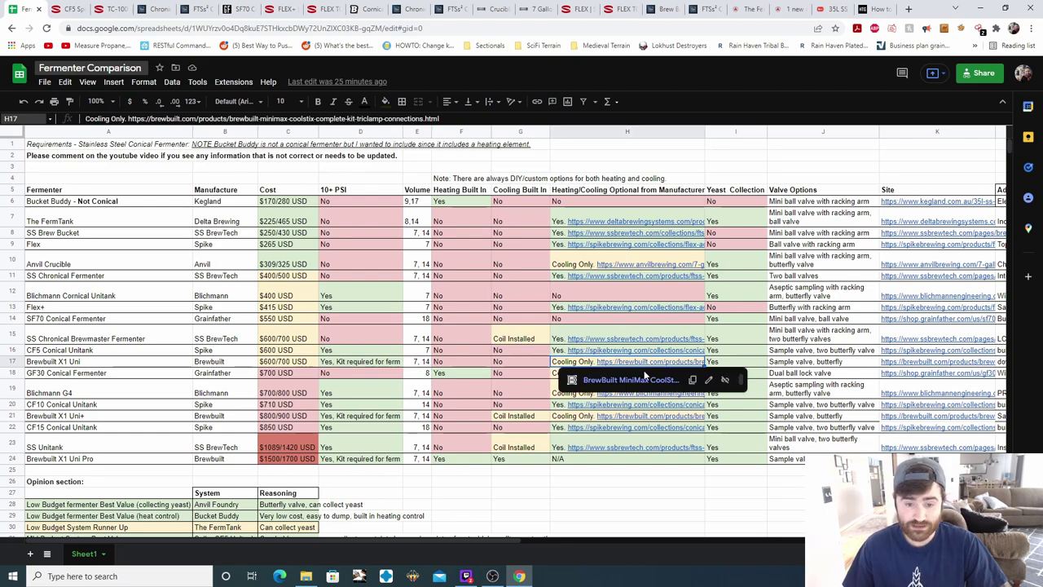
left_click(627, 377)
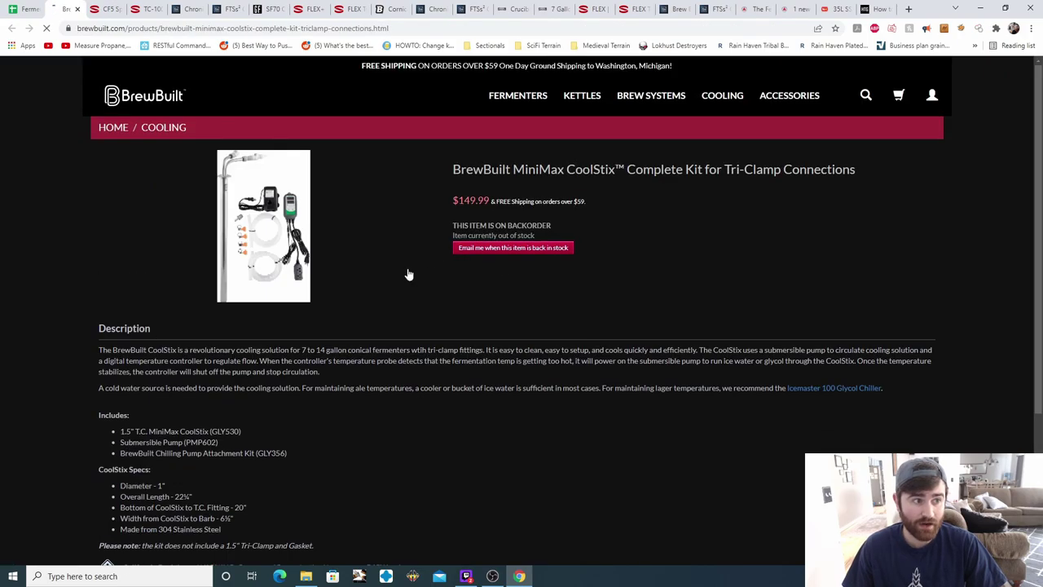
left_click_drag(564, 169, 626, 169)
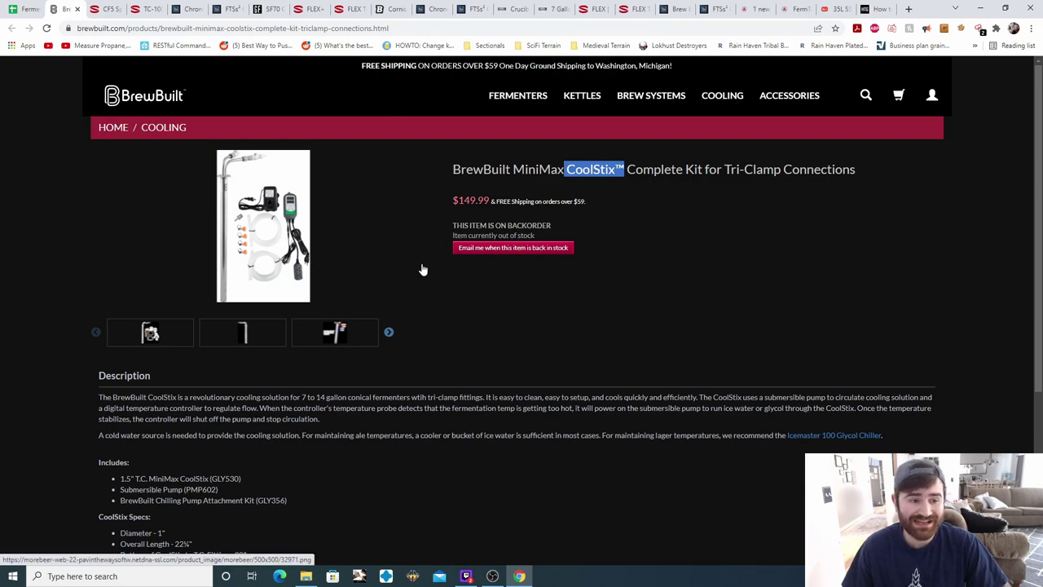
- Return to the spreadsheet and check the Brewbuilt X1 Uni's yeast collection and valve options
left_click(25, 9)
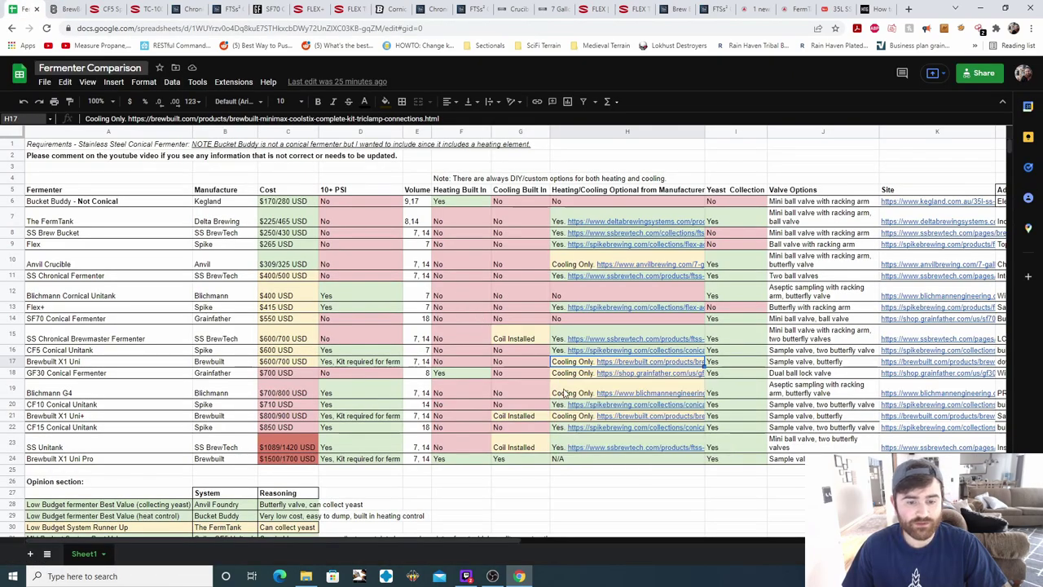
left_click(728, 363)
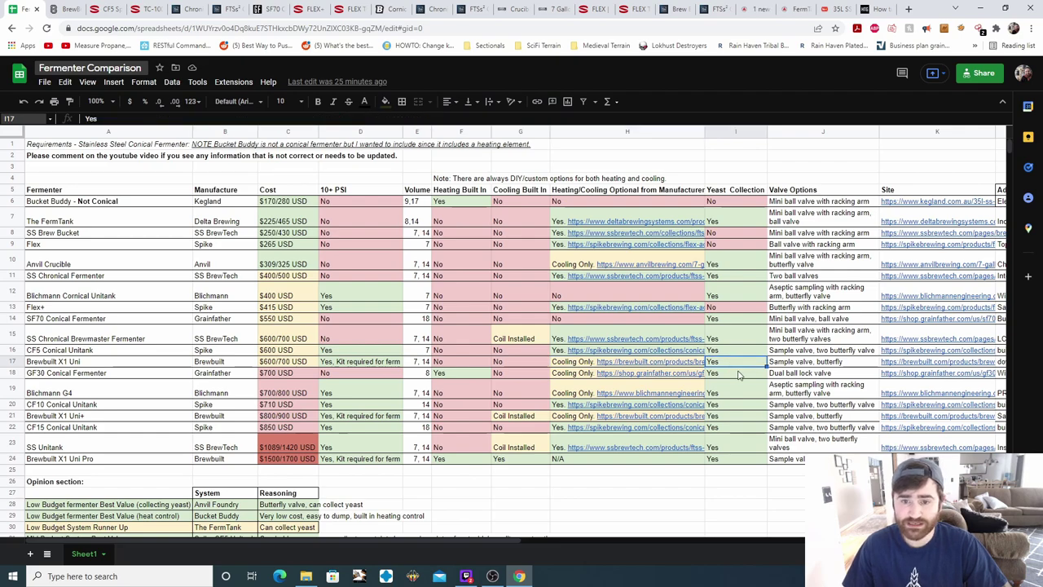
left_click(797, 363)
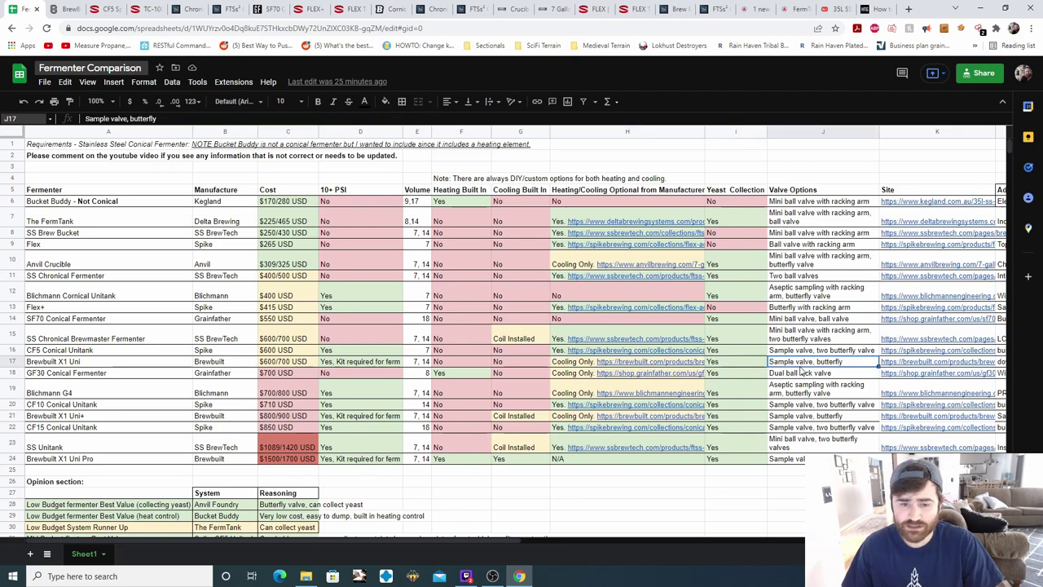
- Open the Brewbuilt X1 Uni's linked product page and view its lid and full fermenter photos
left_click(932, 365)
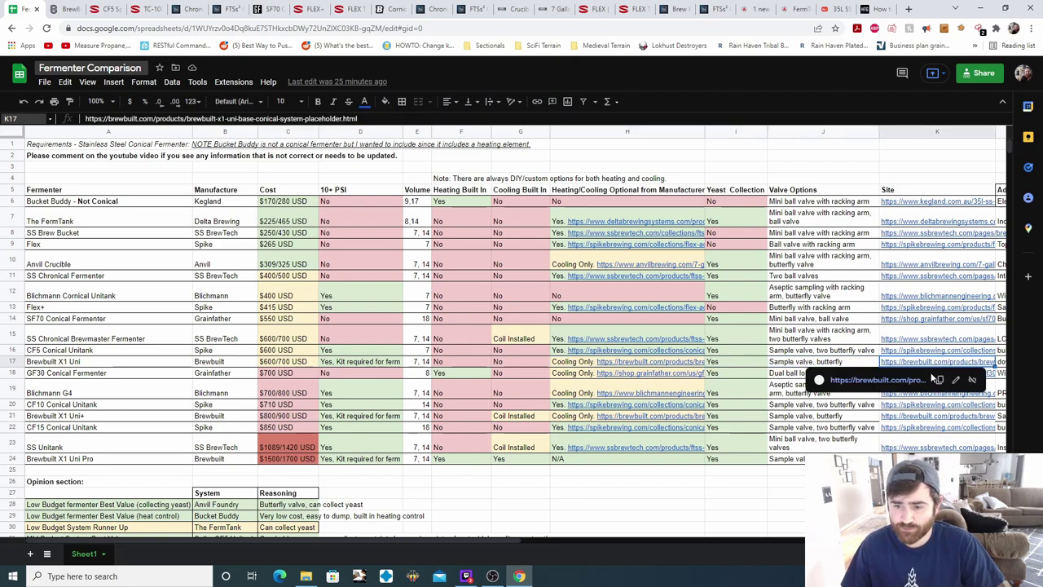
left_click(903, 382)
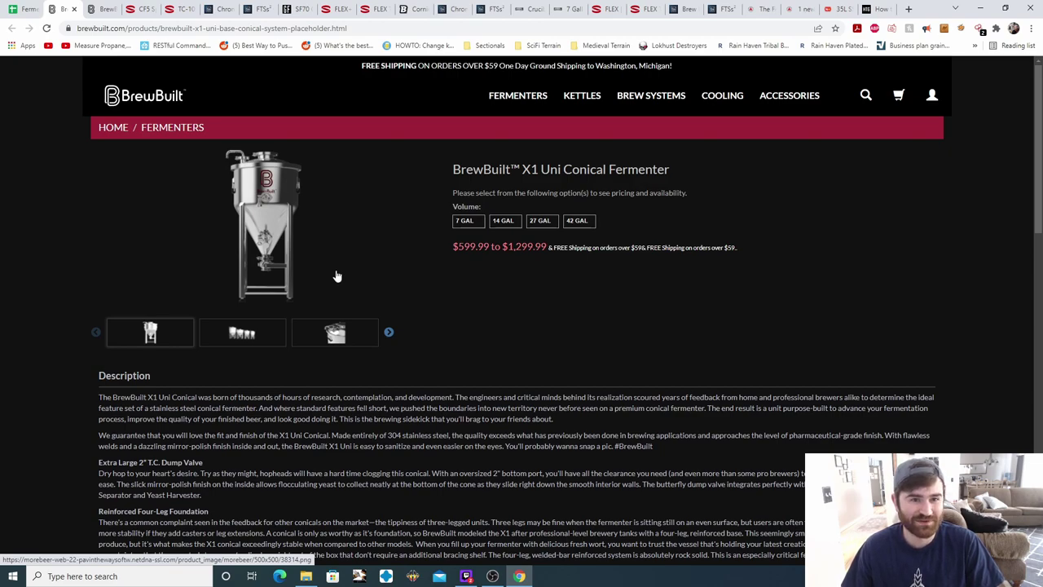
left_click(335, 332)
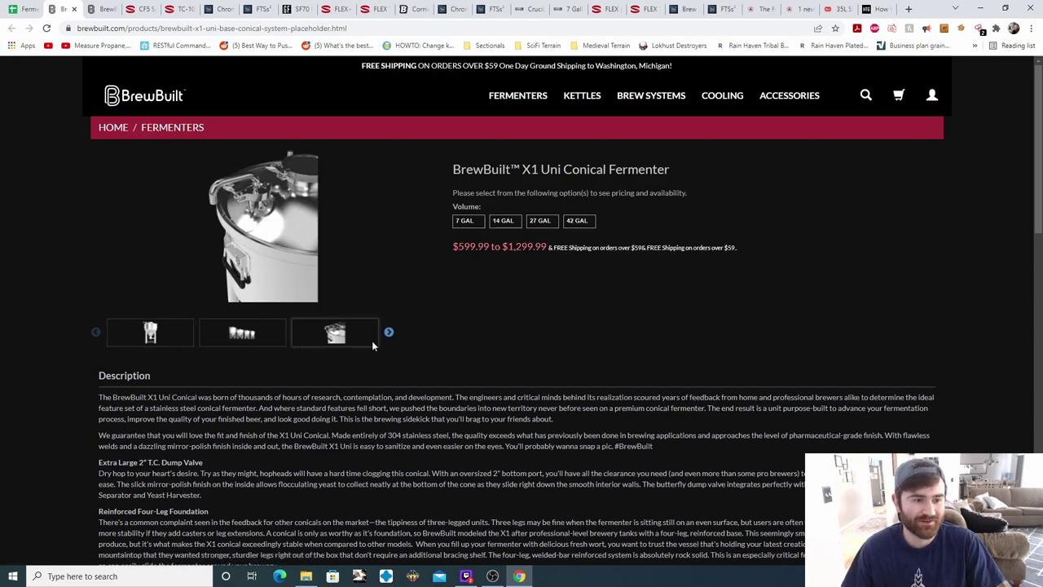
left_click(151, 334)
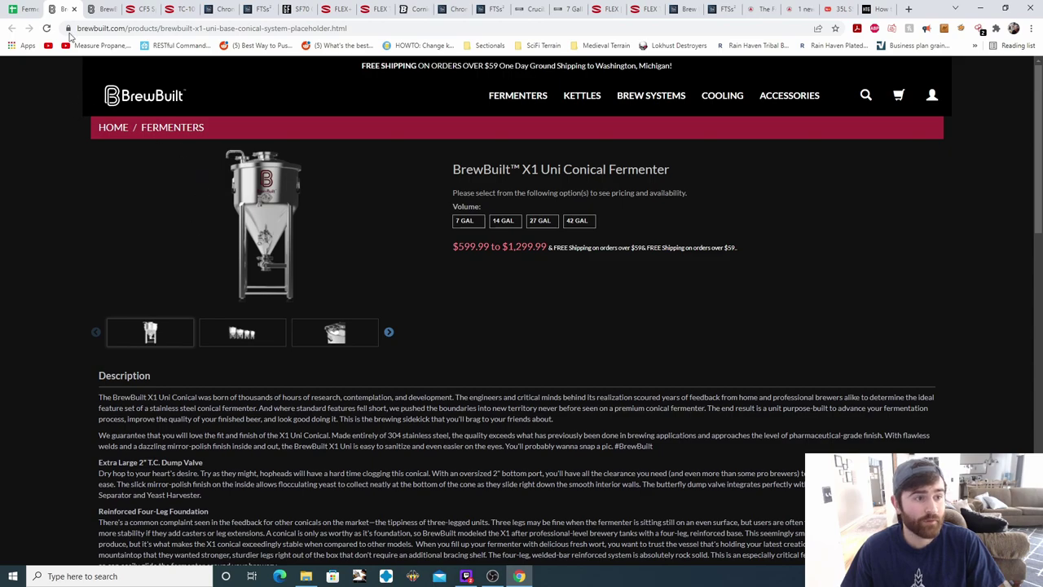
- Return to the spreadsheet and read the Brewbuilt X1 Uni's additional notes, ending at the start of its row
left_click(23, 9)
left_click(1002, 362)
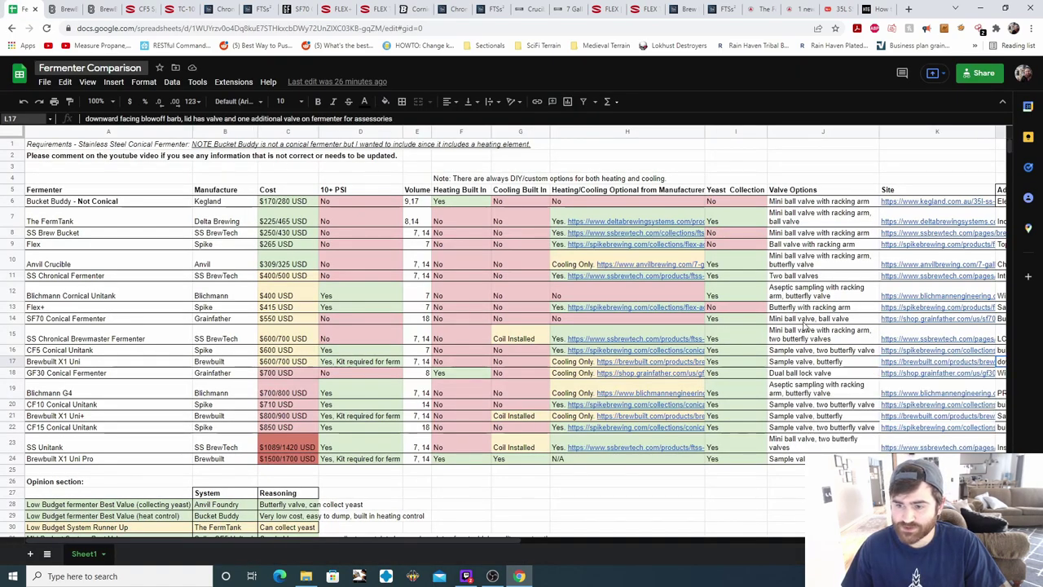
left_click_drag(85, 118, 392, 120)
left_click(865, 362)
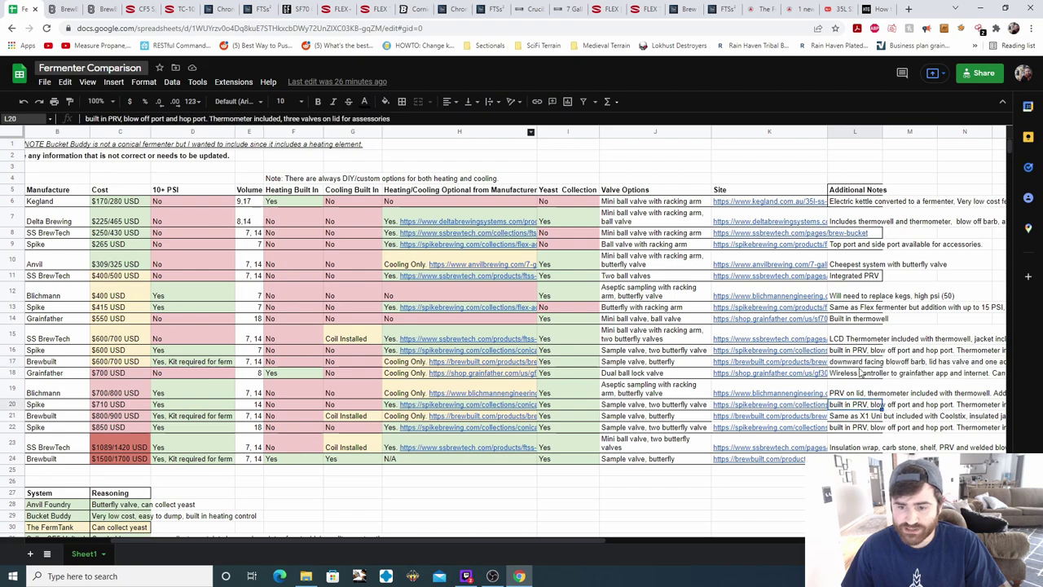
key("Home")
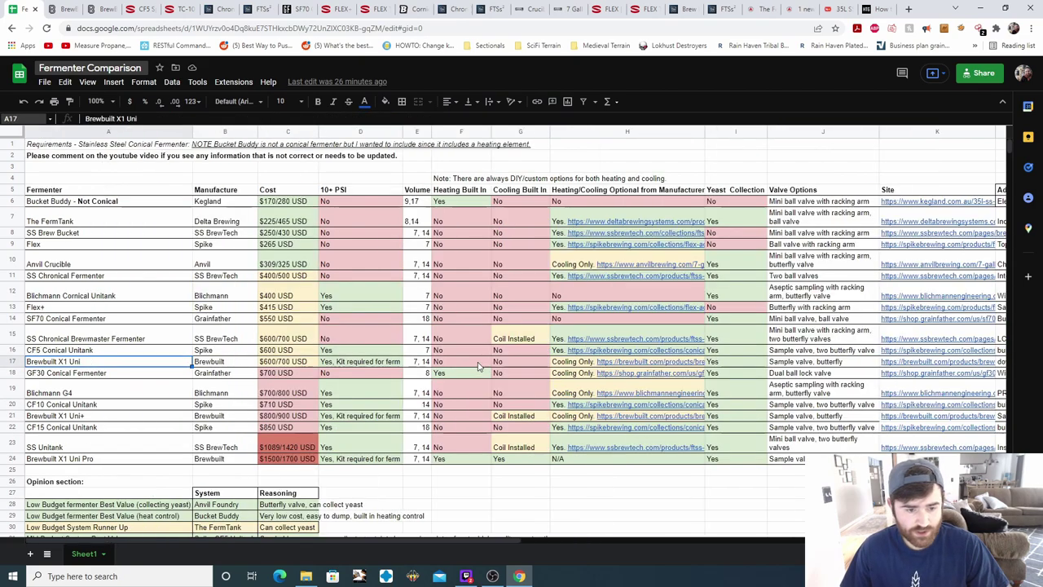
- Examine the GF30 Conical Fermenter row's name, manufacturer, 10+ PSI and volume entries
left_click(59, 376)
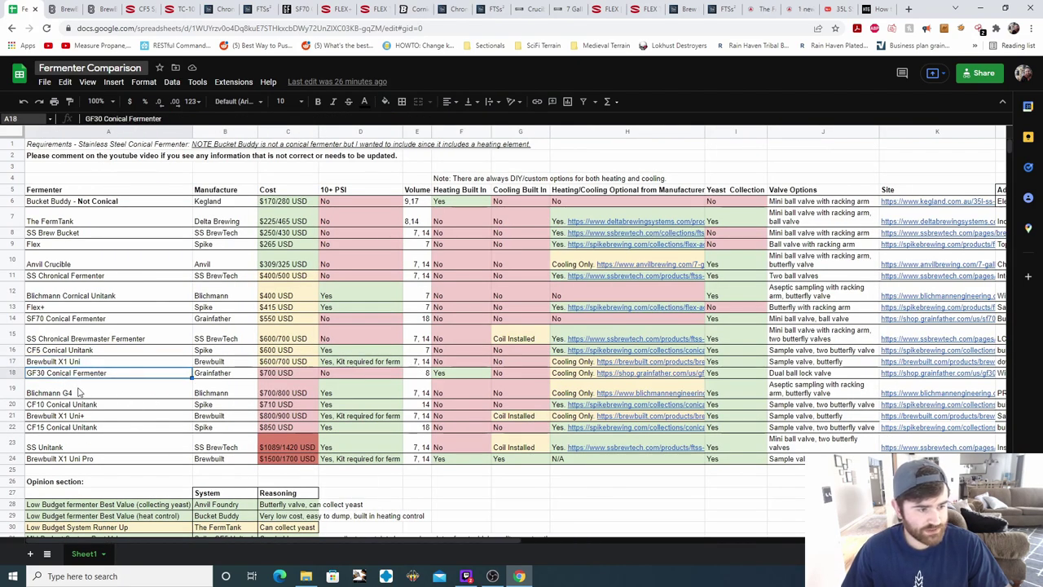
left_click(226, 374)
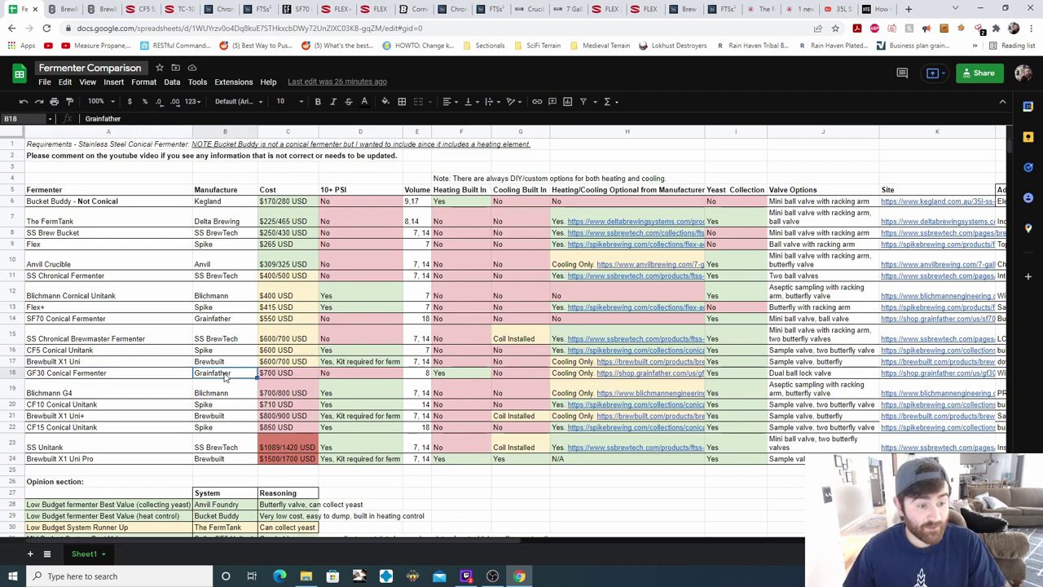
left_click(80, 374)
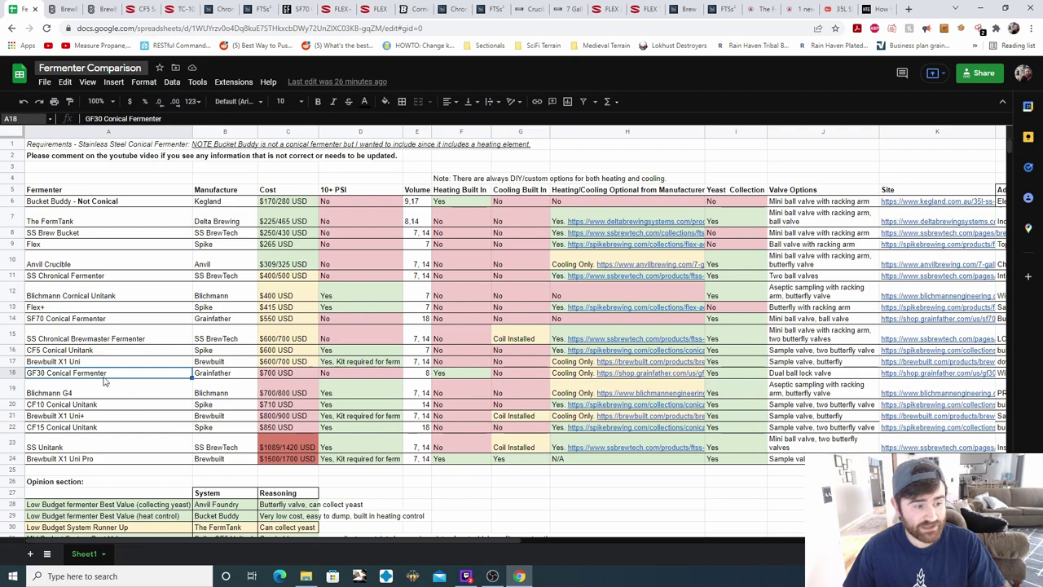
left_click(346, 378)
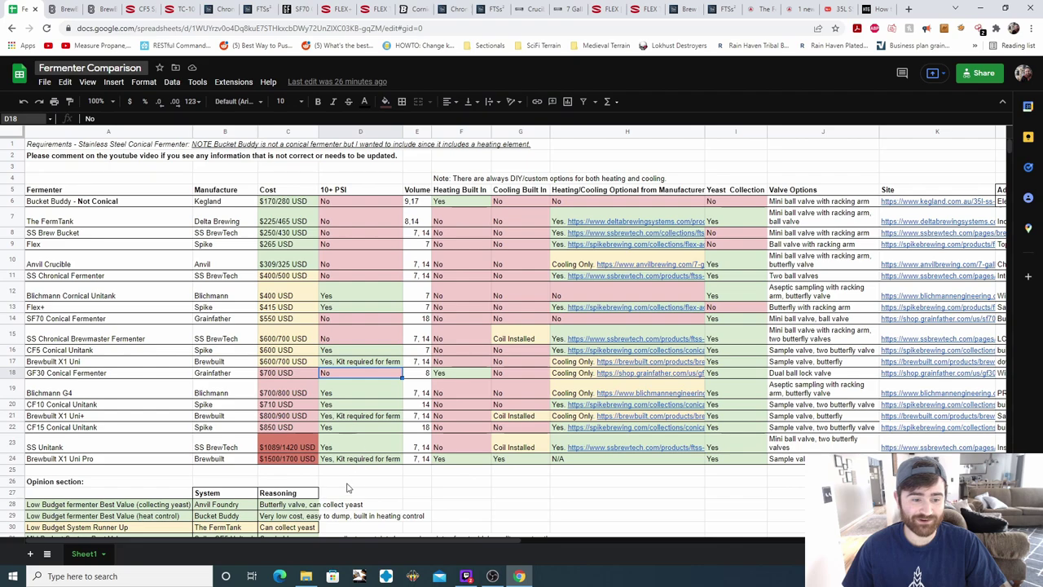
left_click(424, 375)
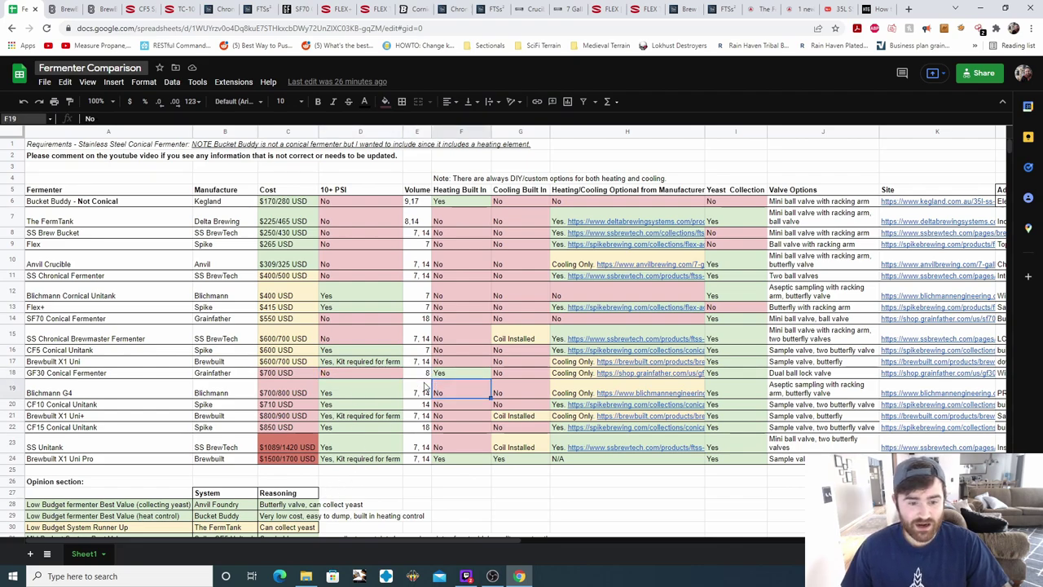
- Check the GF30 Conical Fermenter's built-in heating and cooling, and open its linked optional Cooling Pump Kit page
left_click(463, 377)
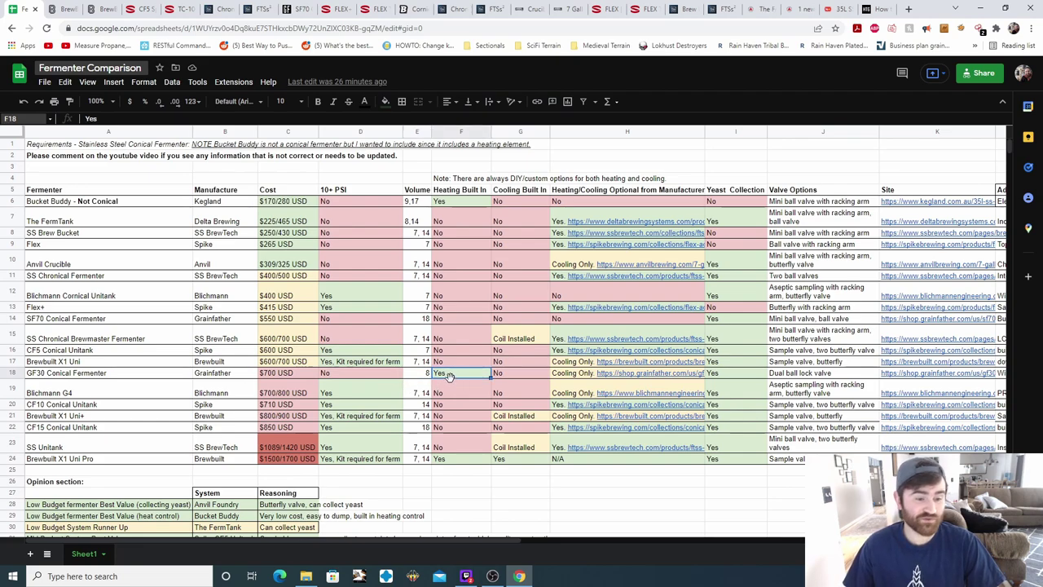
key("Right")
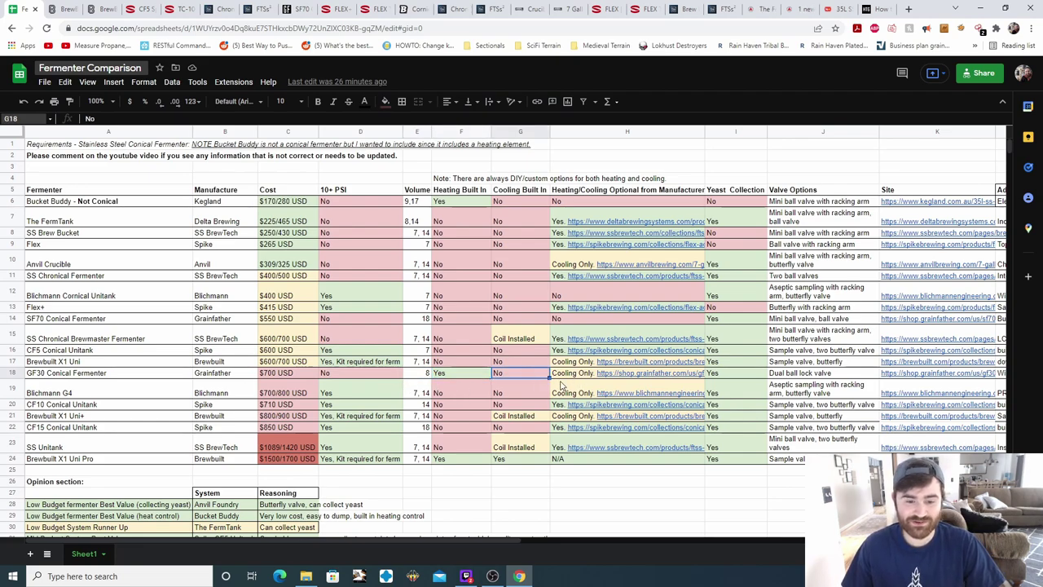
left_click(630, 375)
left_click(624, 389)
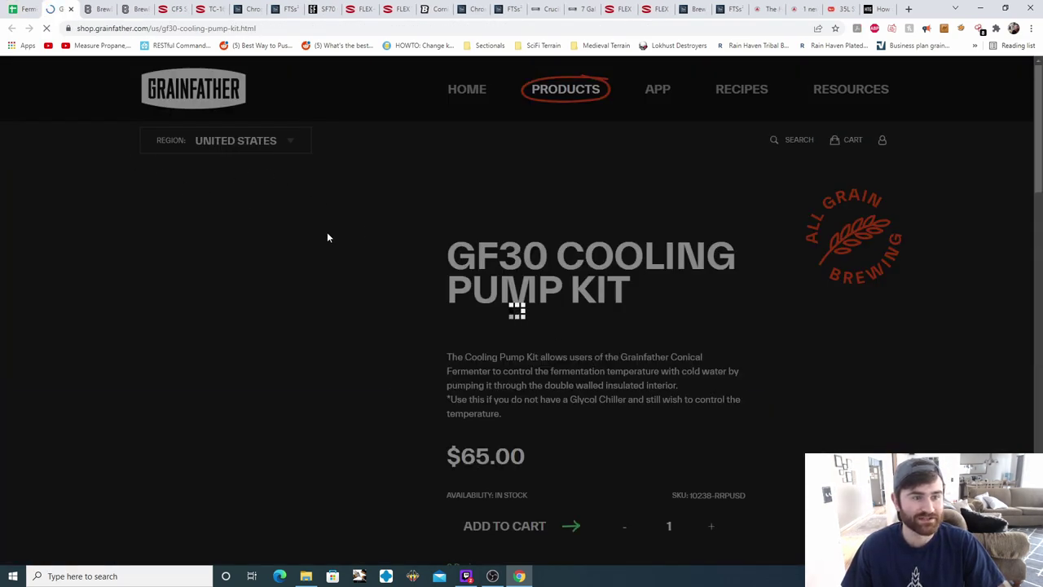
scroll(521, 326, "down", 2)
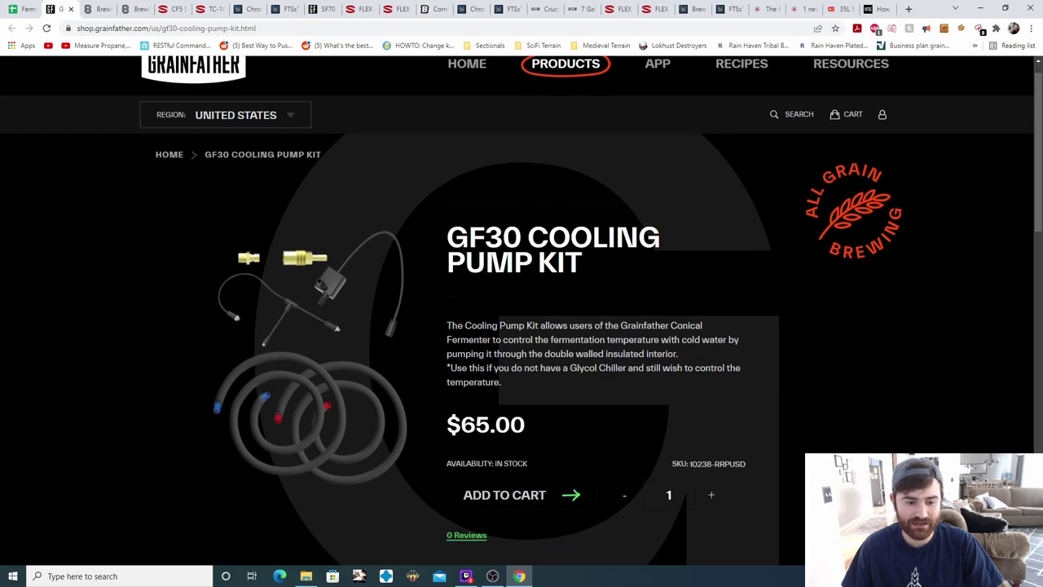
- Check the GF30 Cooling Pump Kit's price, and return to the spreadsheet to read the GF30 Conical Fermenter's valve options
left_click_drag(465, 334, 579, 375)
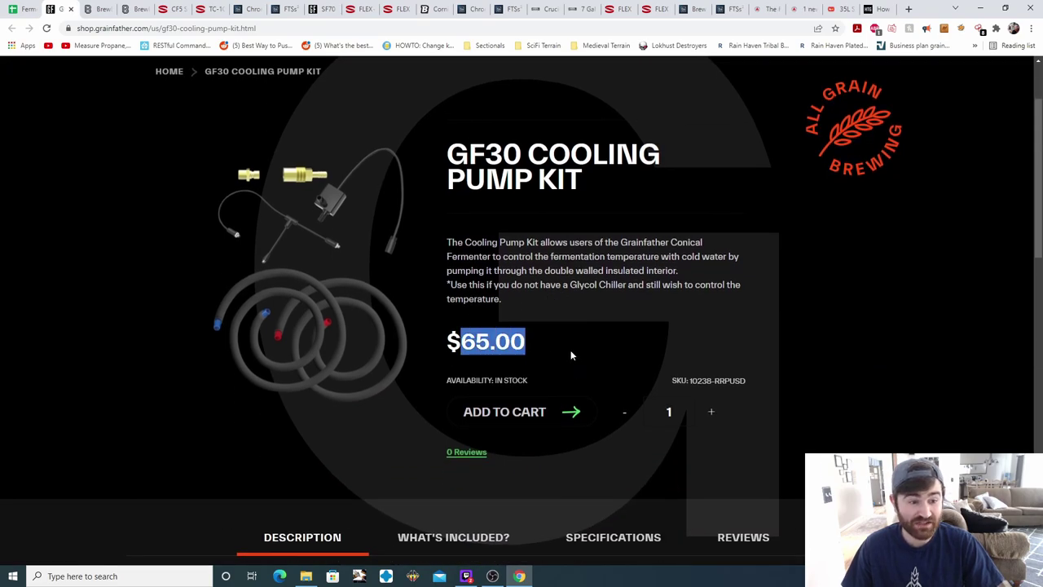
key("ctrl+shift+Tab")
left_click(805, 378)
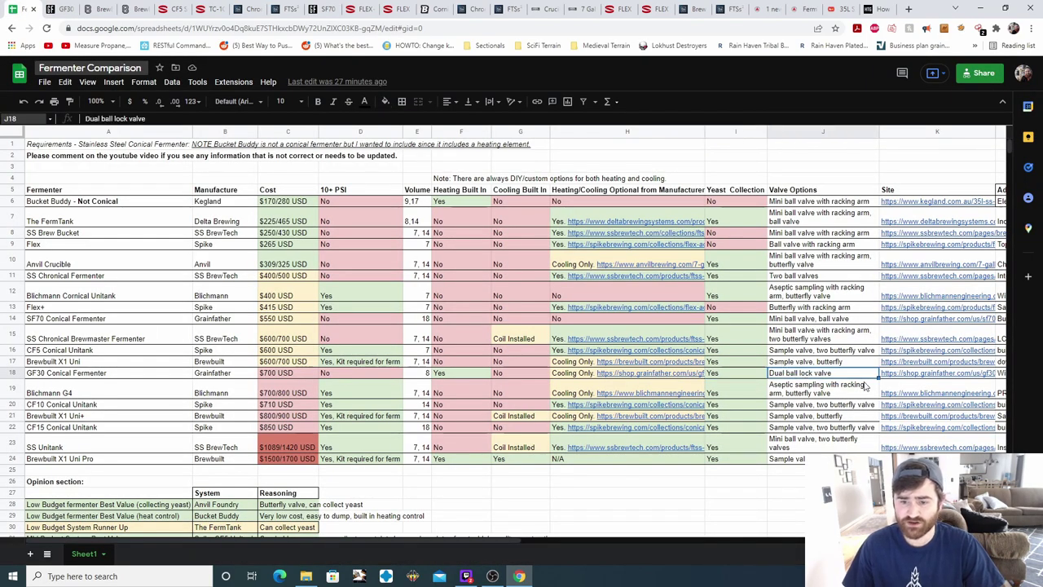
- Open the GF30 Conical Fermenter's linked product page, look over its photo and price, and return to the spreadsheet
left_click(935, 376)
left_click(868, 393)
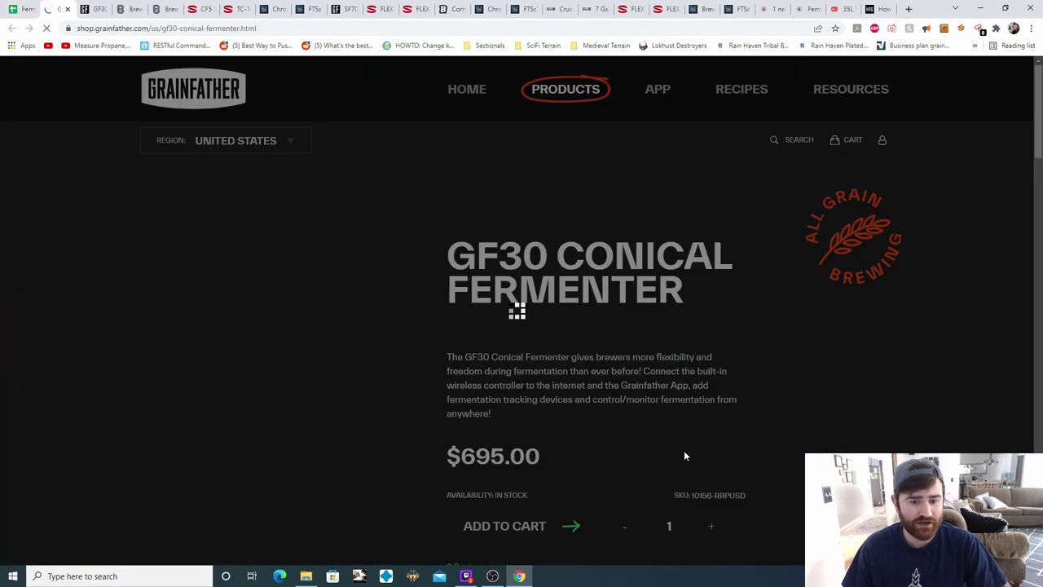
scroll(795, 429, "down", 2)
scroll(794, 429, "up", 1)
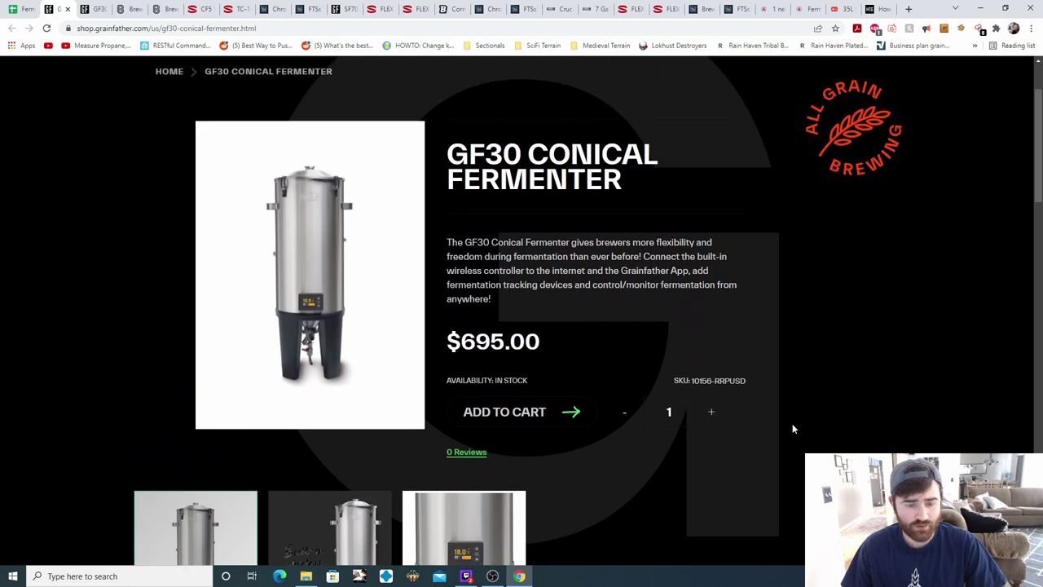
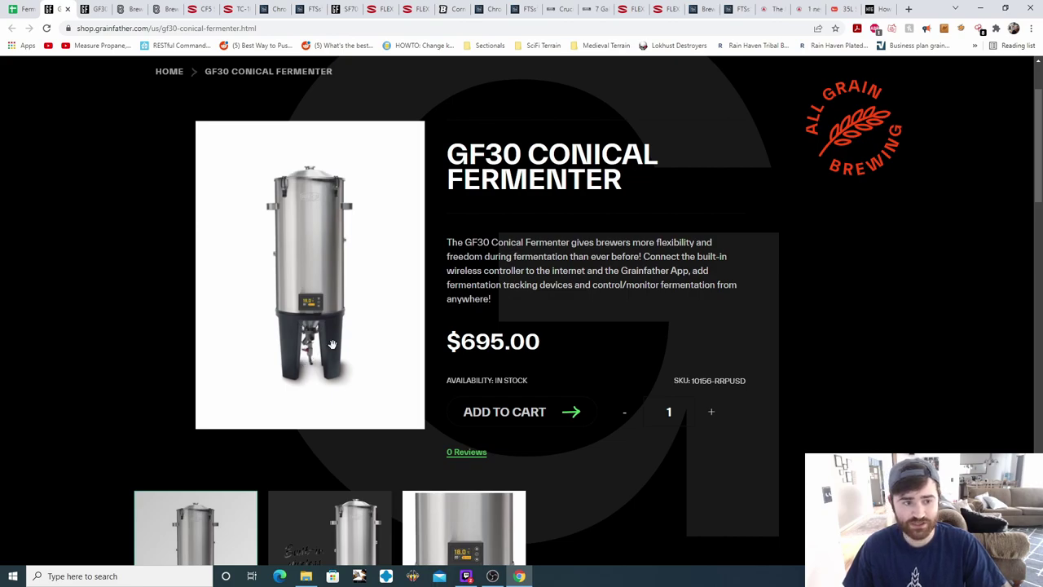
key("ctrl+shift+Tab")
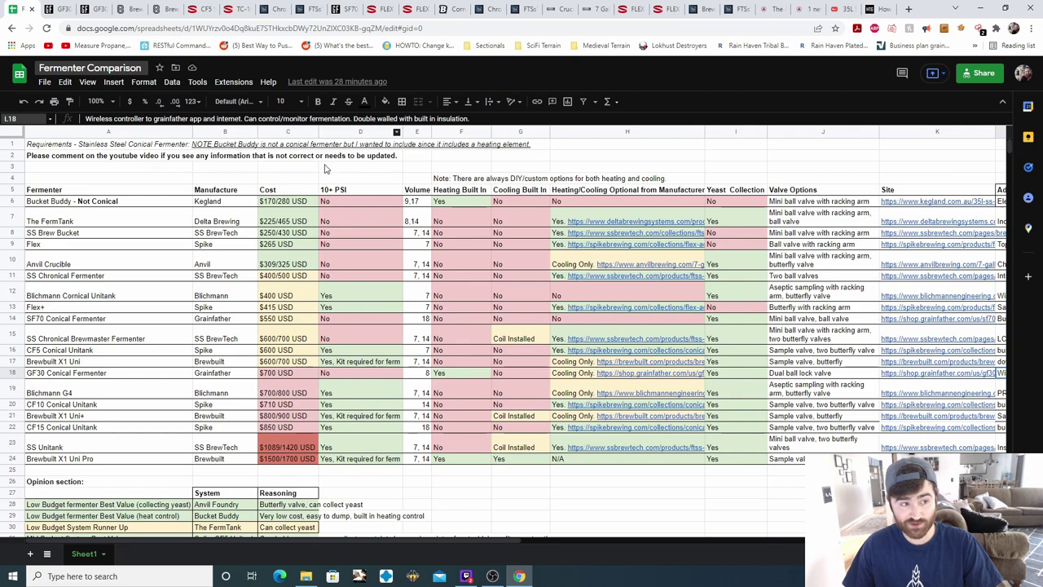
- Examine the Blichmann G4 row's name, 10+ PSI, volume, and built-in heating and cooling entries
left_click(92, 396)
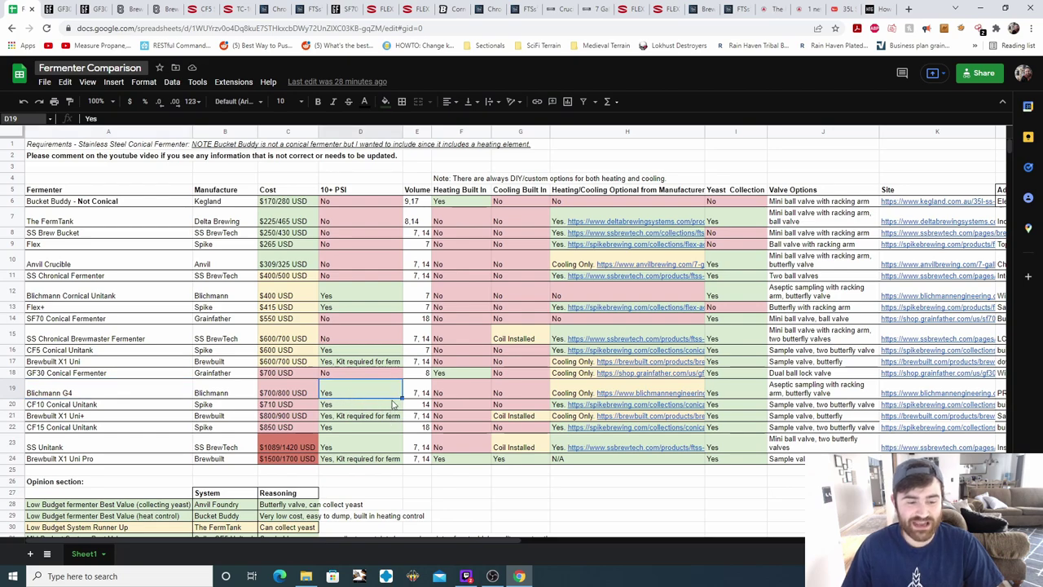
left_click(422, 393)
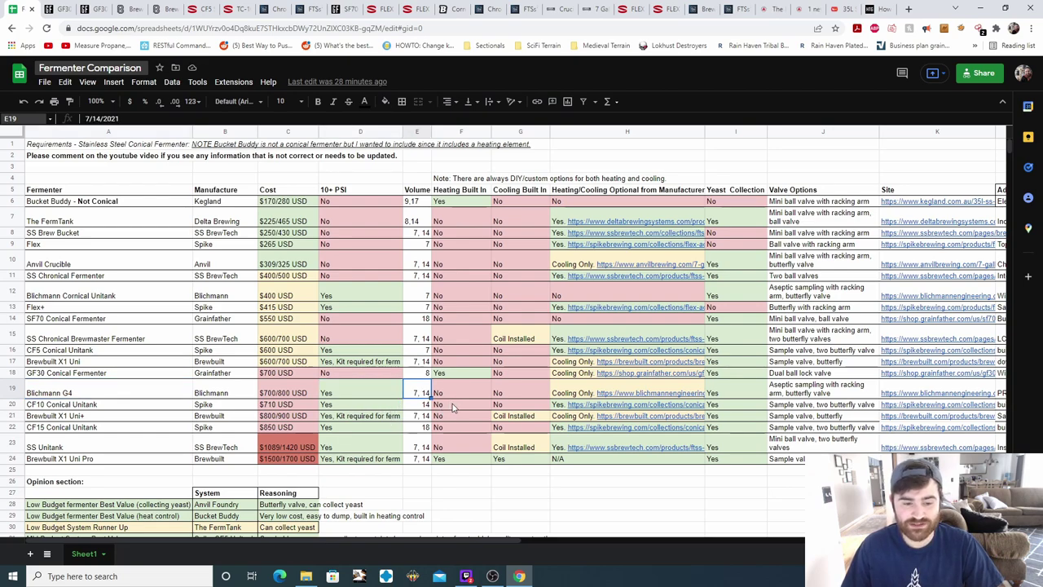
left_click(458, 398)
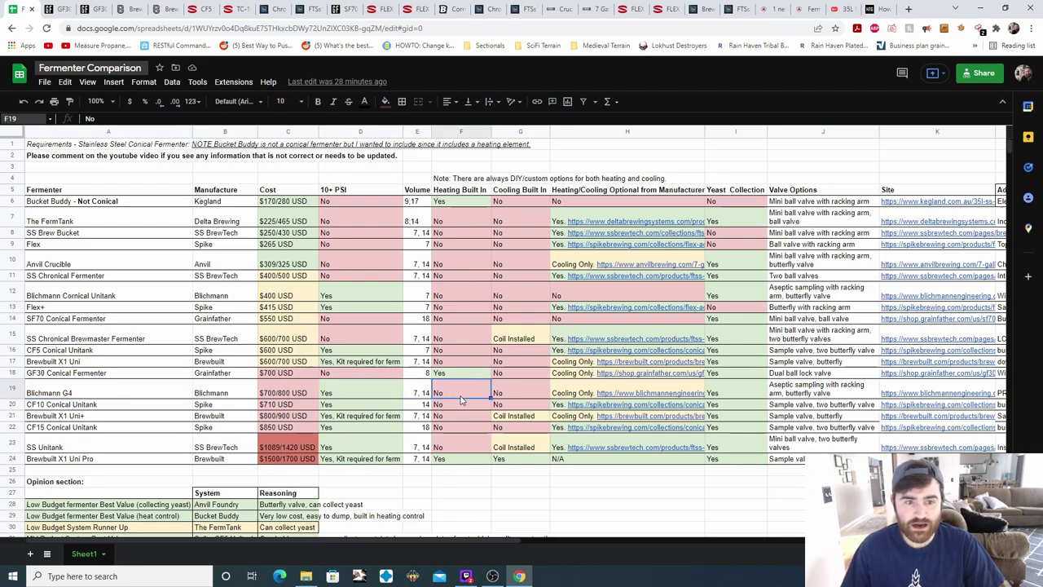
left_click(503, 395)
- Open the Blichmann G4's linked optional cooling system page, view the kit photo, and return to the spreadsheet
mouse_move(622, 397)
left_click(636, 414)
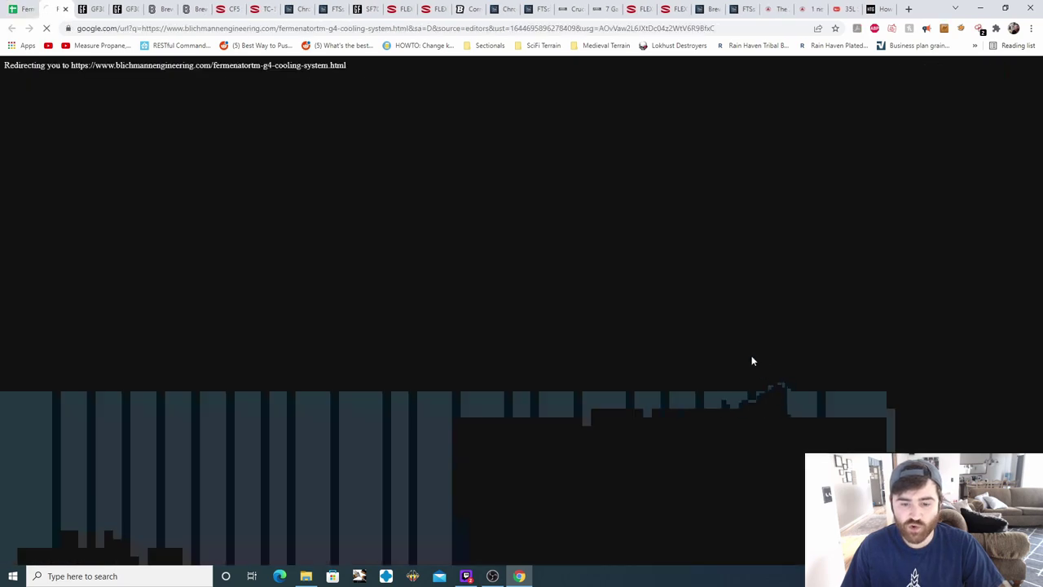
scroll(491, 317, "down", 2)
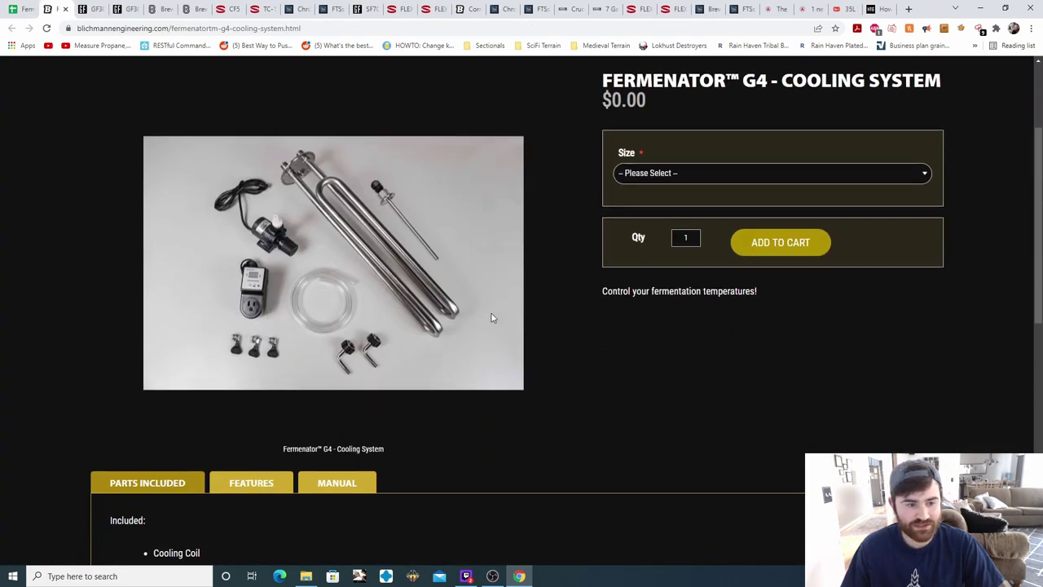
left_click(23, 9)
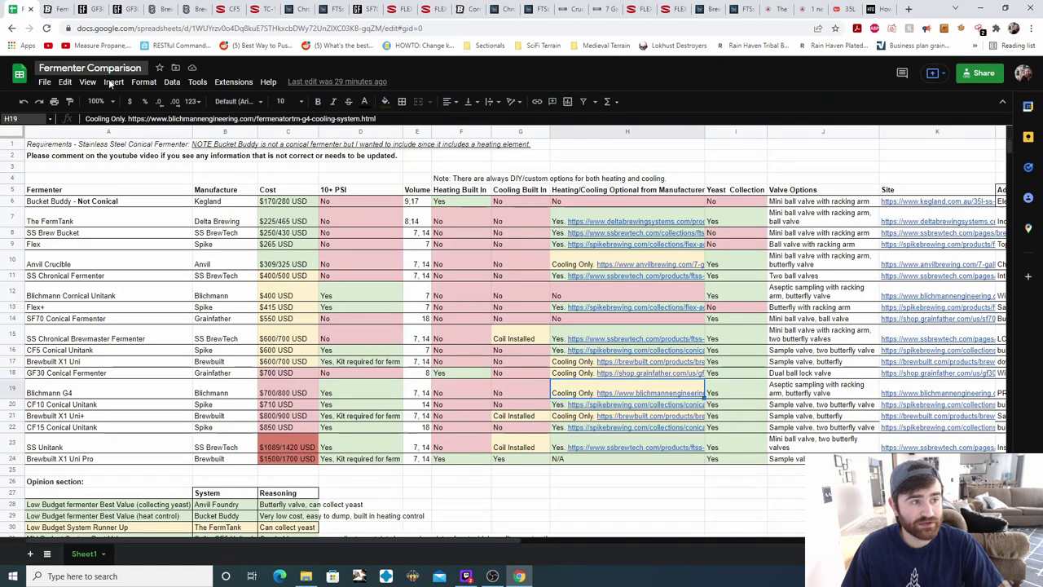
- Check the Blichmann G4's valve options, look through its linked Fermenator G4 product page, and return to the spreadsheet
left_click(800, 394)
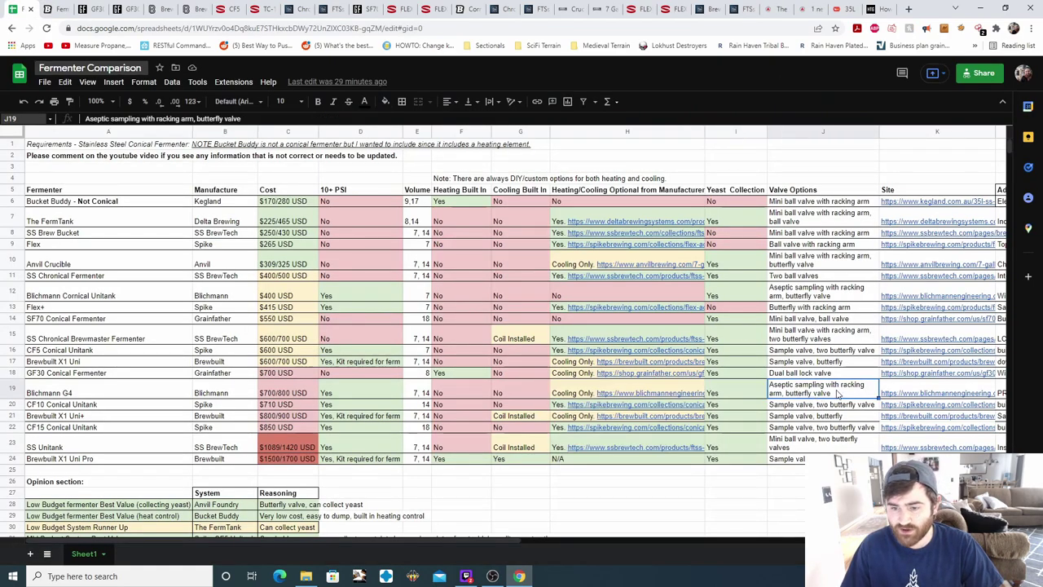
left_click(913, 393)
left_click(864, 412)
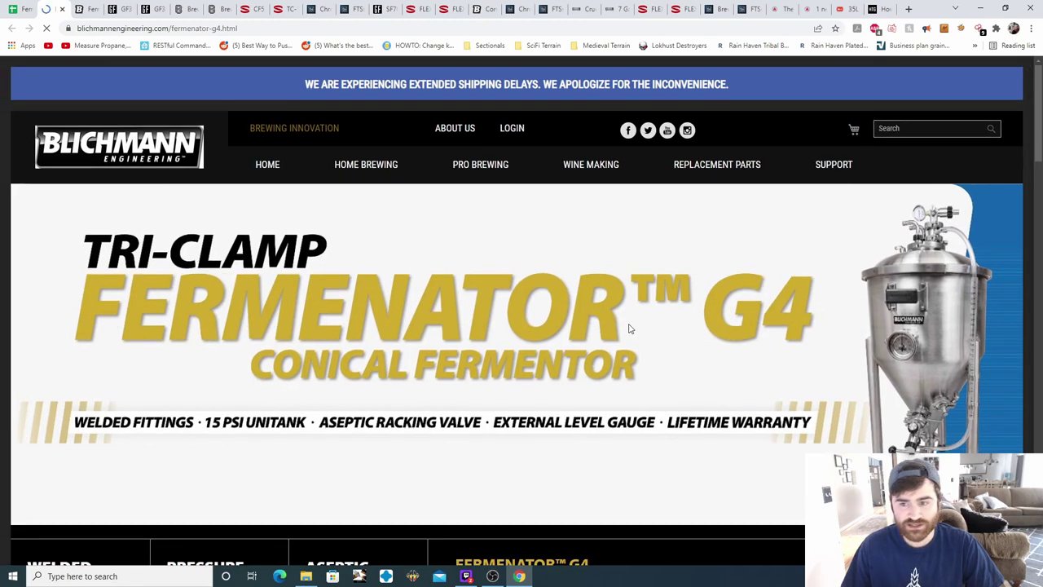
scroll(631, 329, "down", 1)
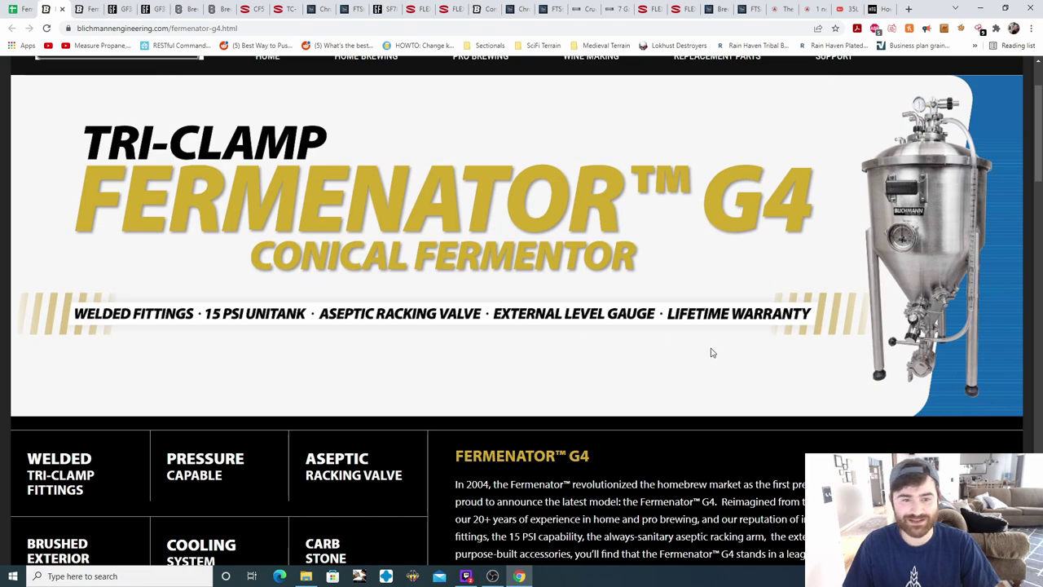
scroll(686, 221, "down", 3)
scroll(848, 229, "up", 2)
key("ctrl+w")
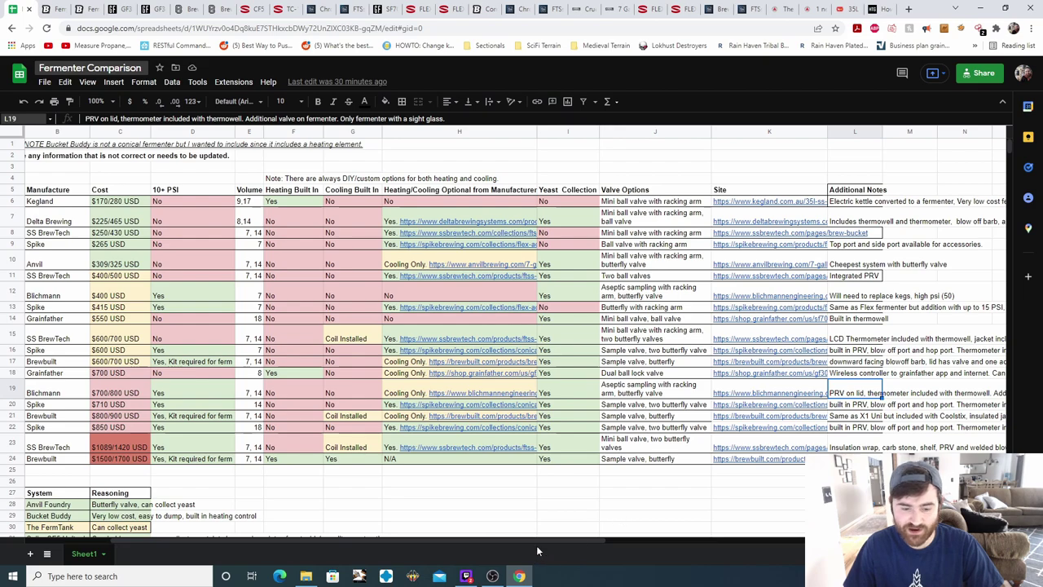
- Examine the CF10 Conical Unitank row's name, manufacturer, 10+ PSI and volume entries
scroll(538, 552, "left", 5)
left_click(51, 405)
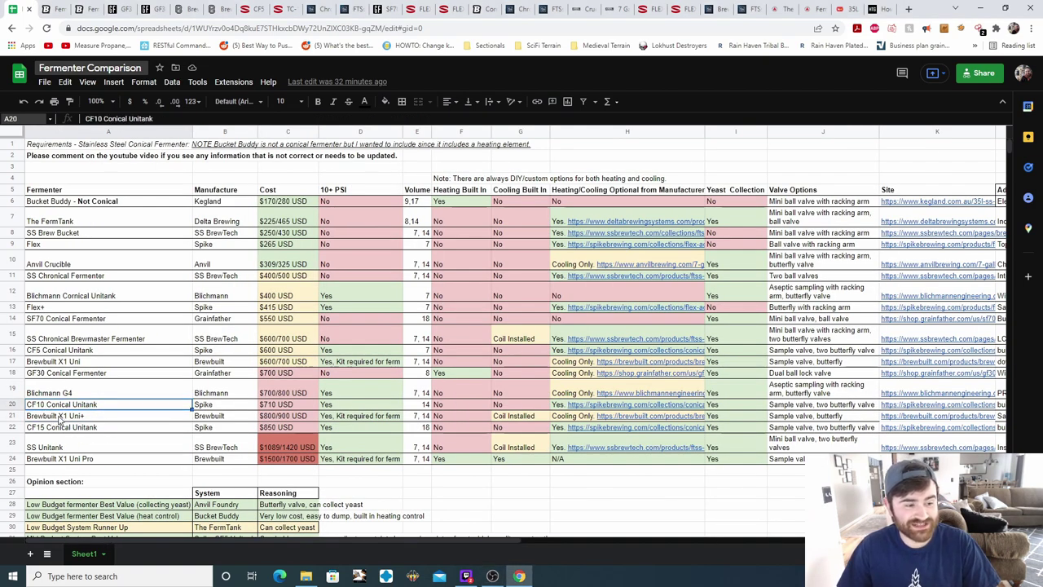
left_click(224, 409)
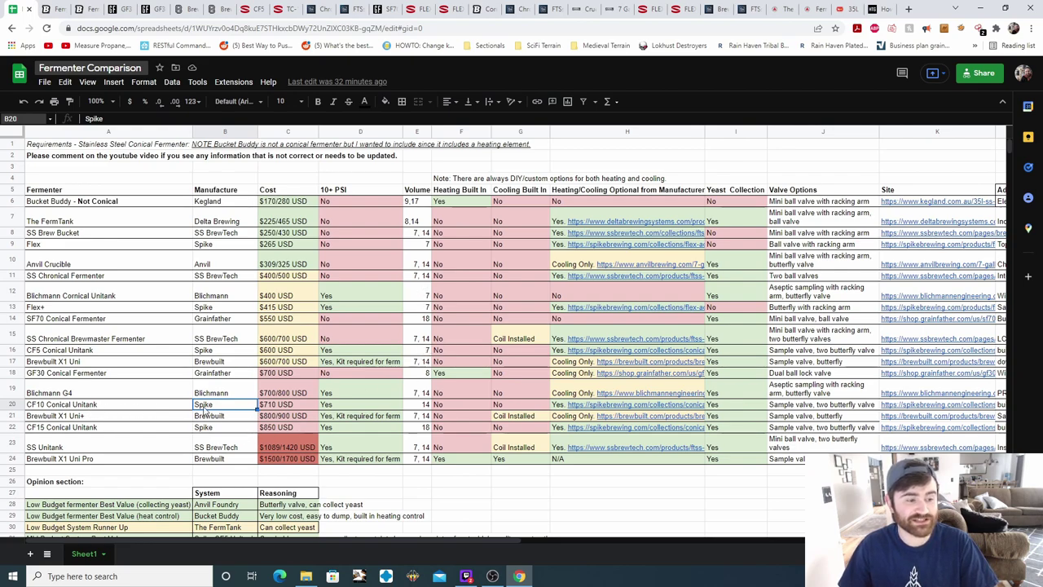
left_click(418, 405)
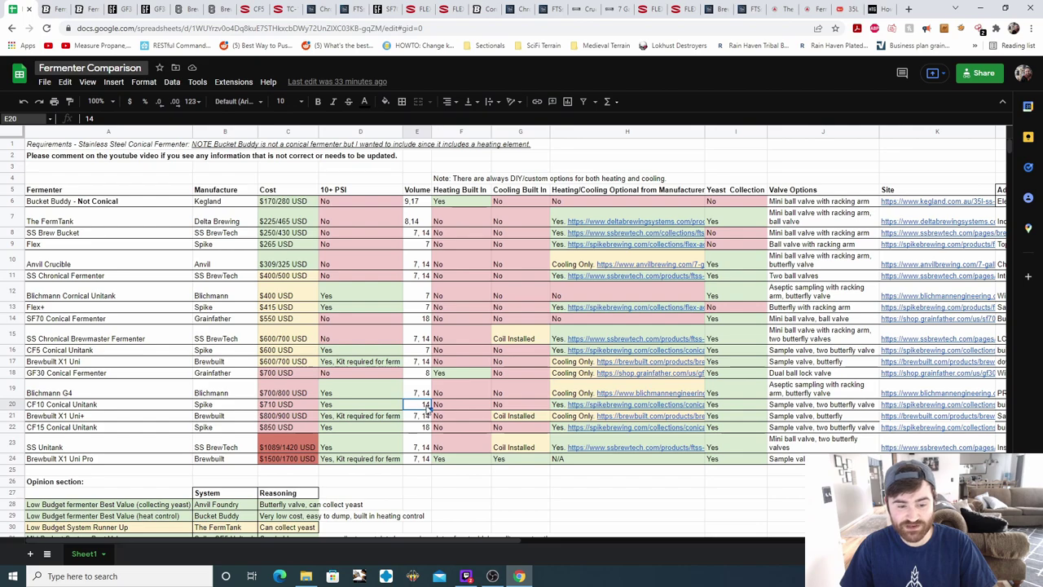
key("Left")
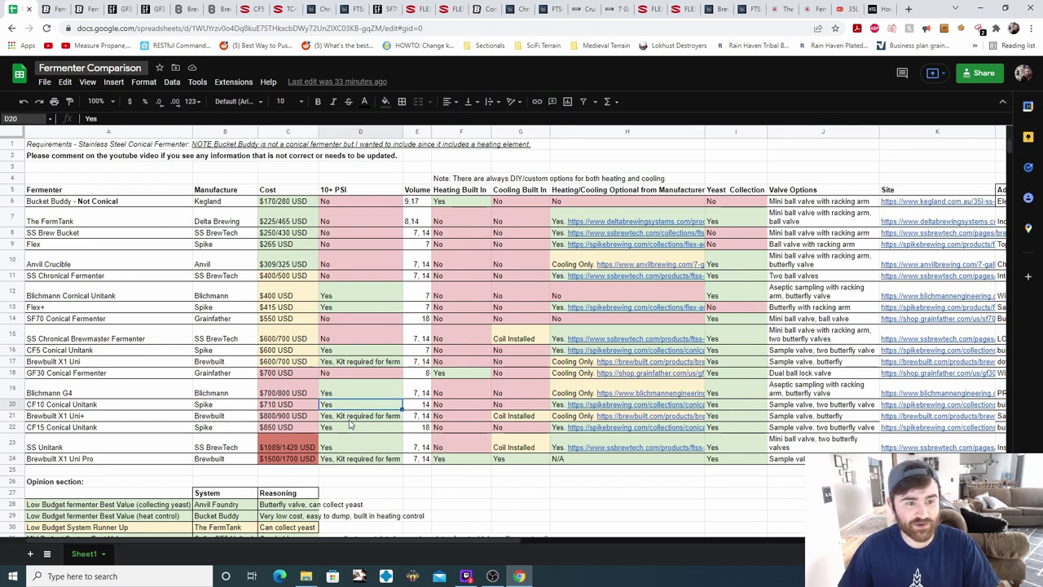
key("Right")
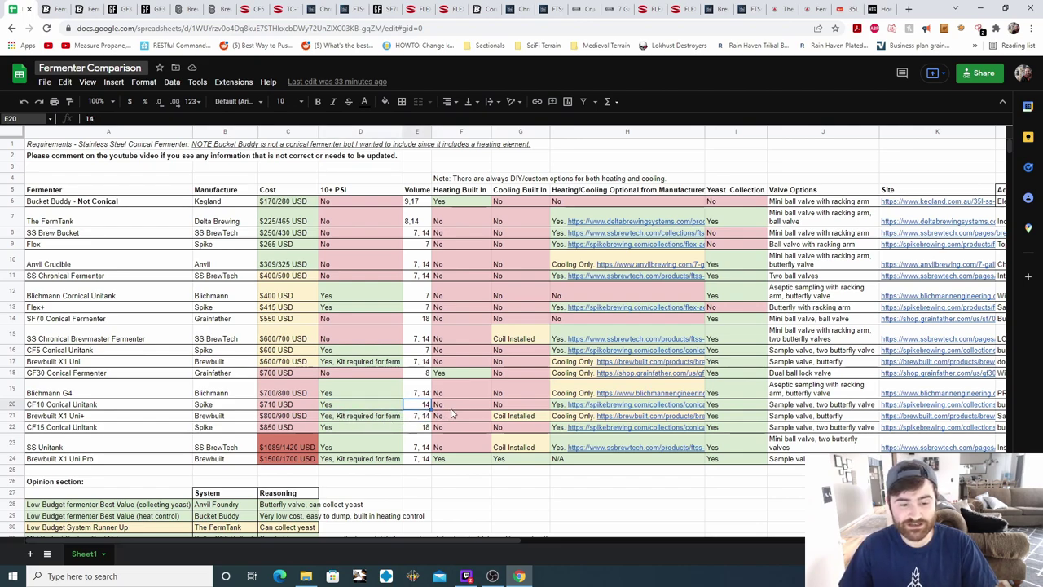
- Check the CF10 Conical Unitank's built-in heating and cooling, open its linked TC-100 Bundle page, and return to the spreadsheet
key("Right")
key("Right")
key("Right")
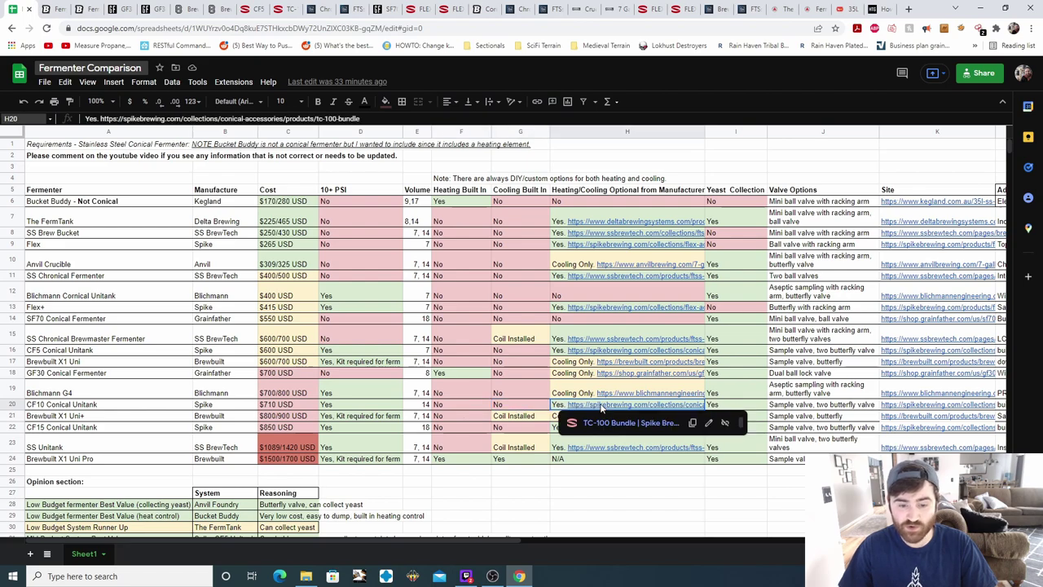
left_click(625, 423)
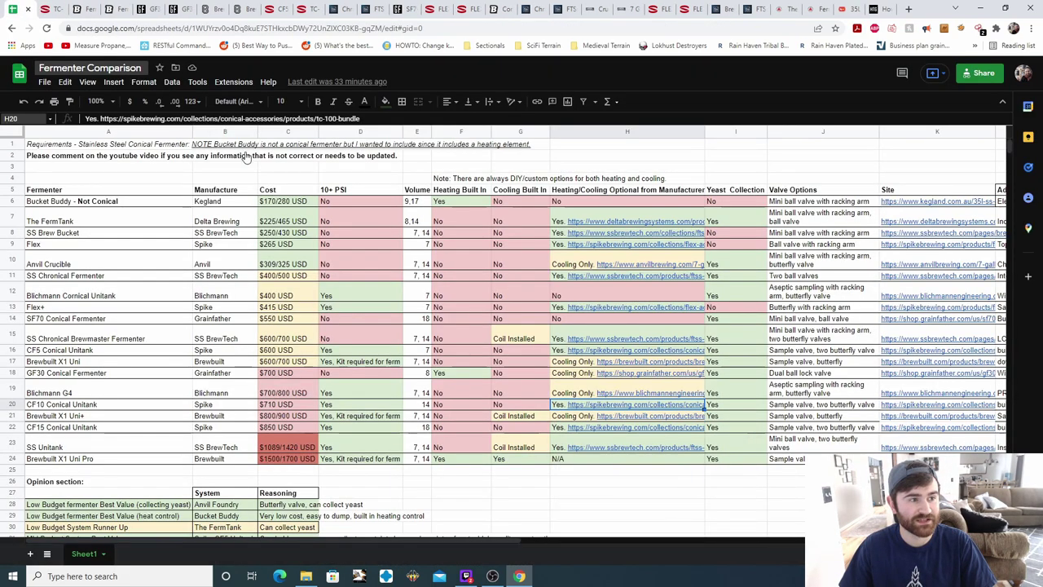
left_click(16, 9)
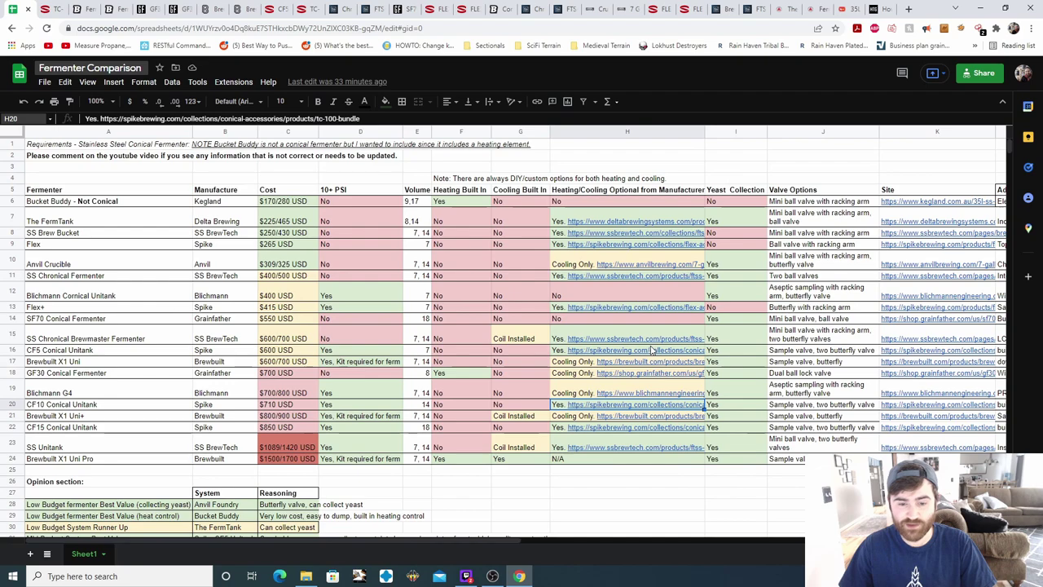
- Check the CF10 Conical Unitank's yeast collection and valve options, and open its linked Spike product page
key("Right")
key("Right")
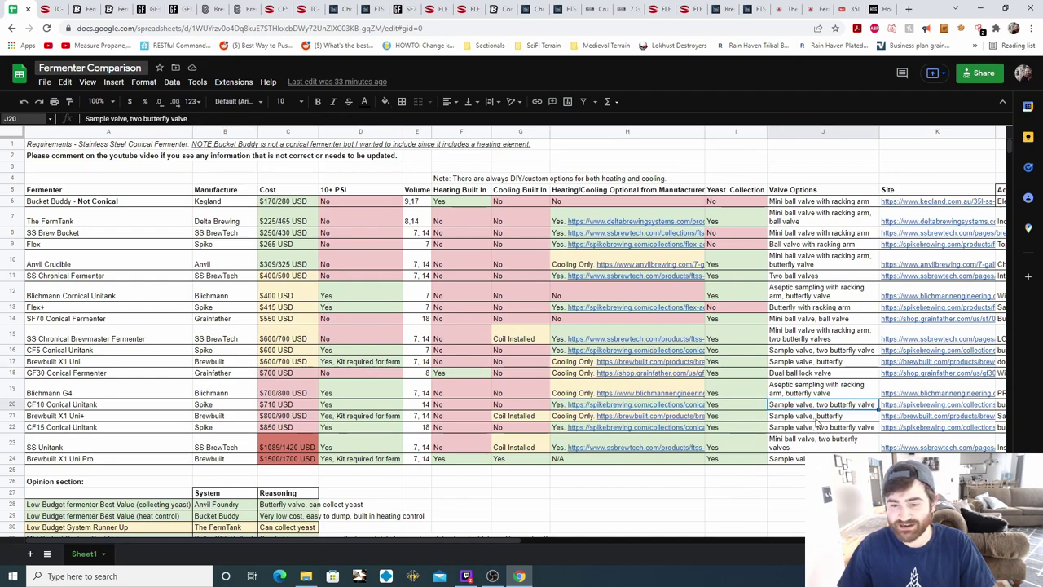
mouse_move(914, 409)
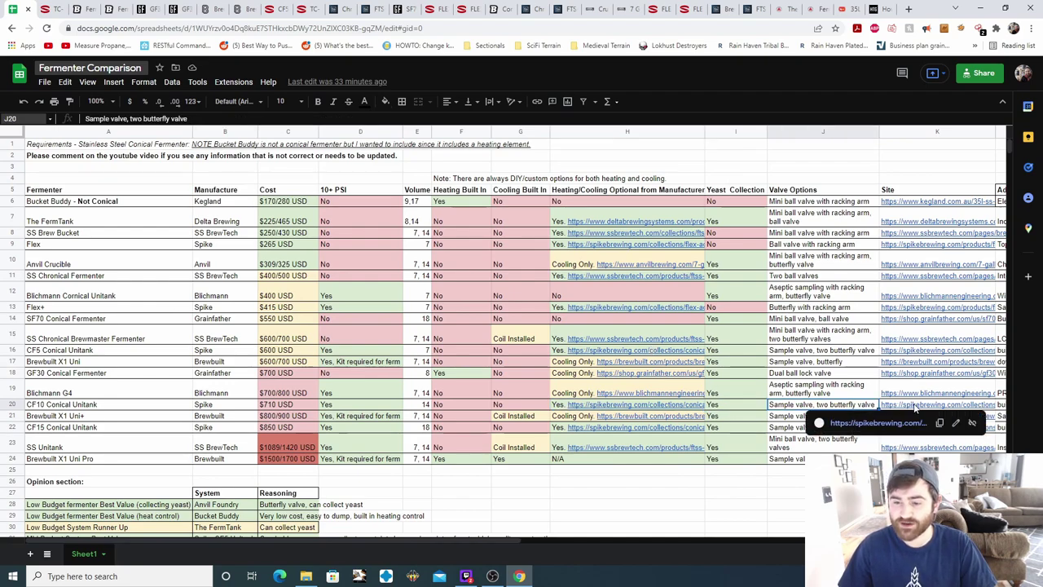
left_click(872, 422)
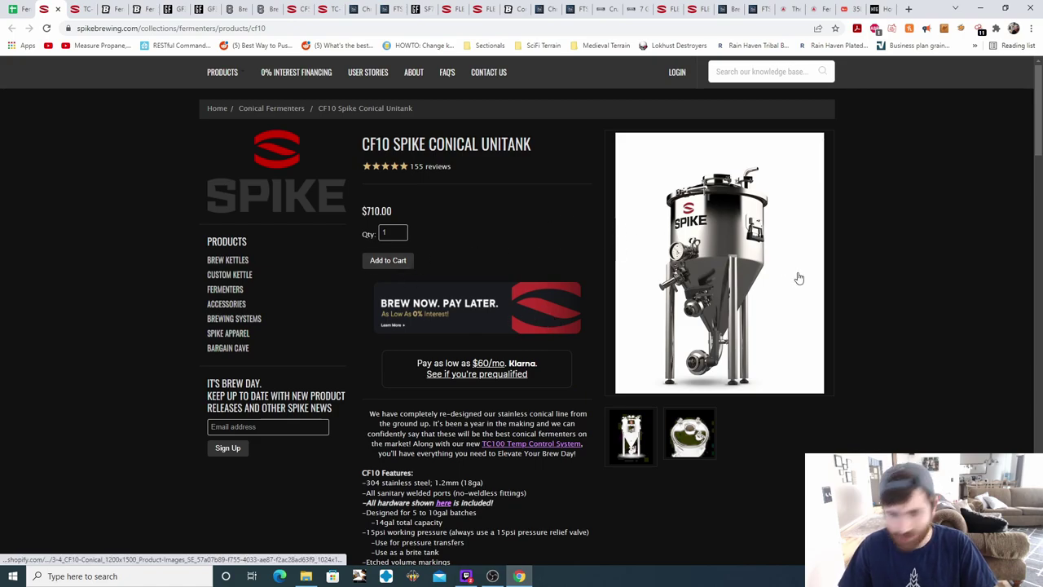
- Return to the spreadsheet and read the CF10 Conical Unitank's additional notes, ending at the start of its row
key("ctrl+shift+Tab")
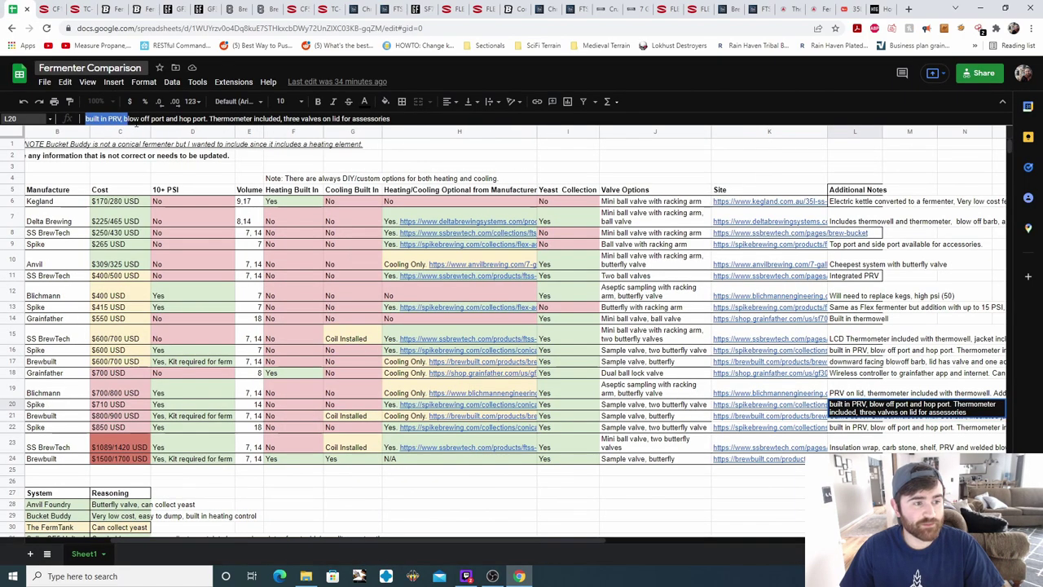
left_click_drag(86, 118, 390, 119)
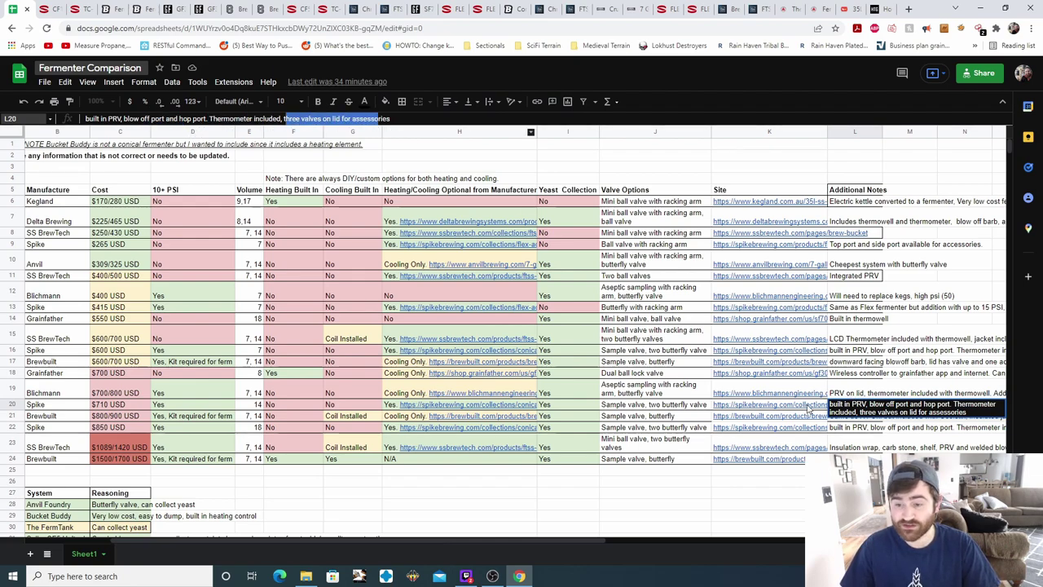
left_click(203, 405)
key("Left")
key("Left")
key("Left")
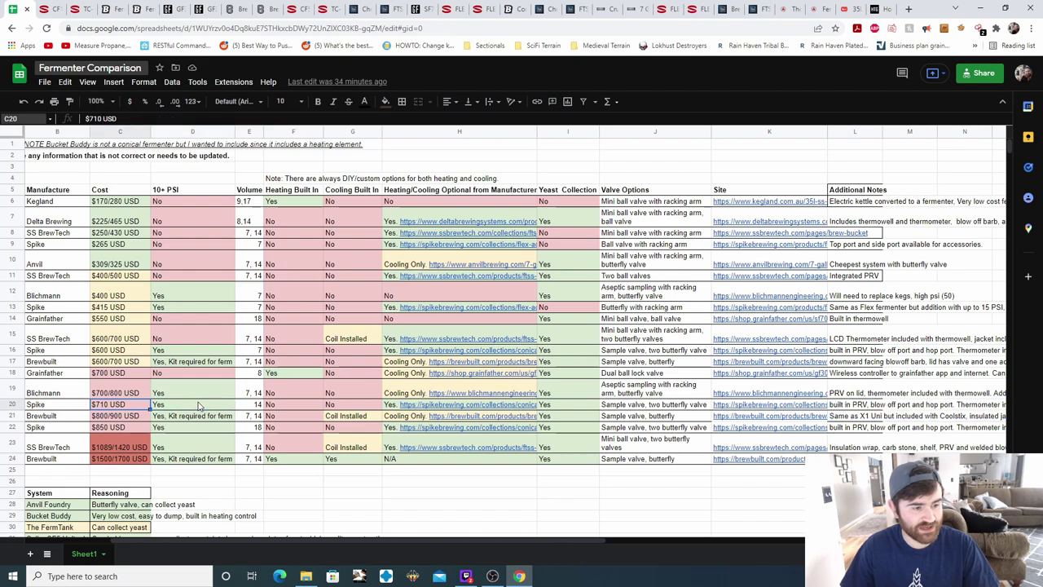
left_click(244, 407)
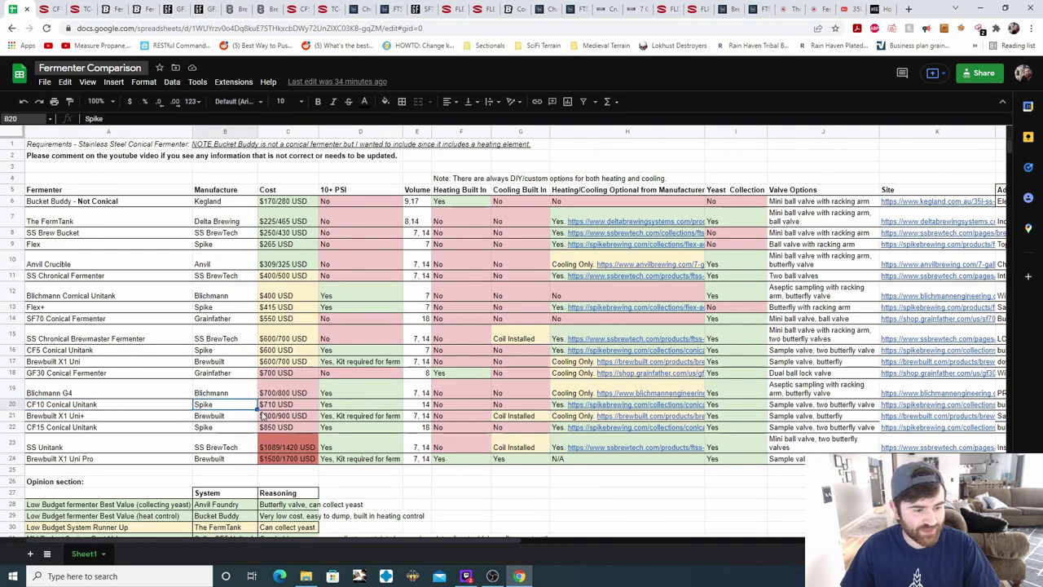
left_click(110, 412)
left_click(110, 406)
- Examine the Brewbuilt X1 Uni+ row's name, 10+ PSI, built-in heating and cooling, and optional manufacturer heating/cooling entries
left_click(104, 417)
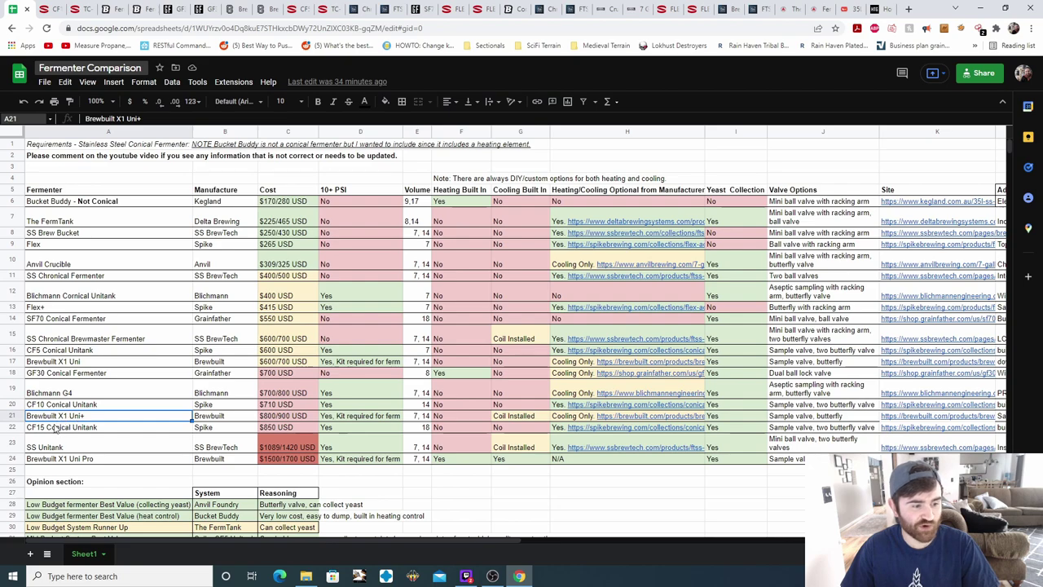
left_click(341, 417)
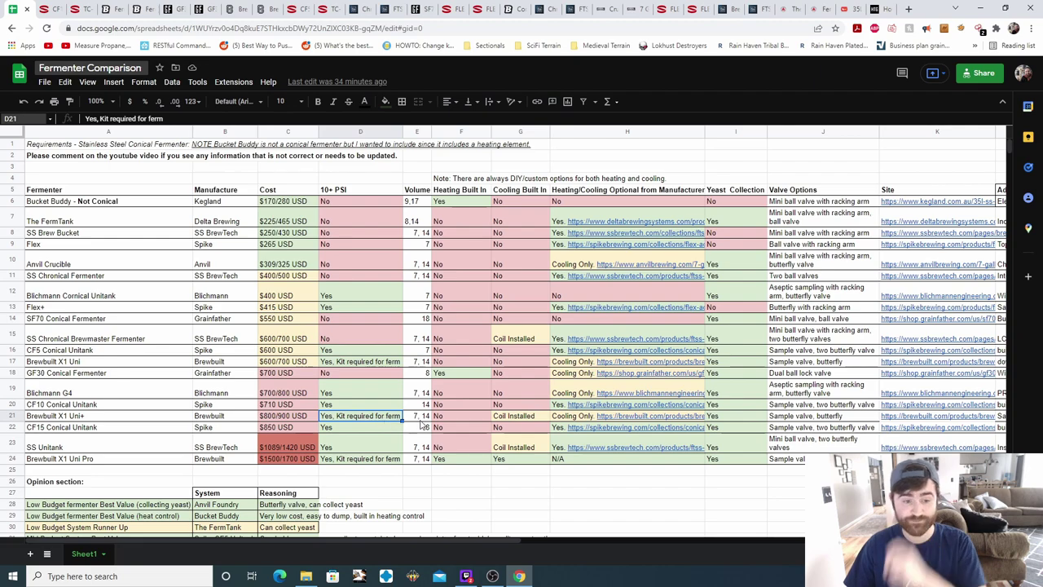
left_click(461, 417)
left_click(516, 420)
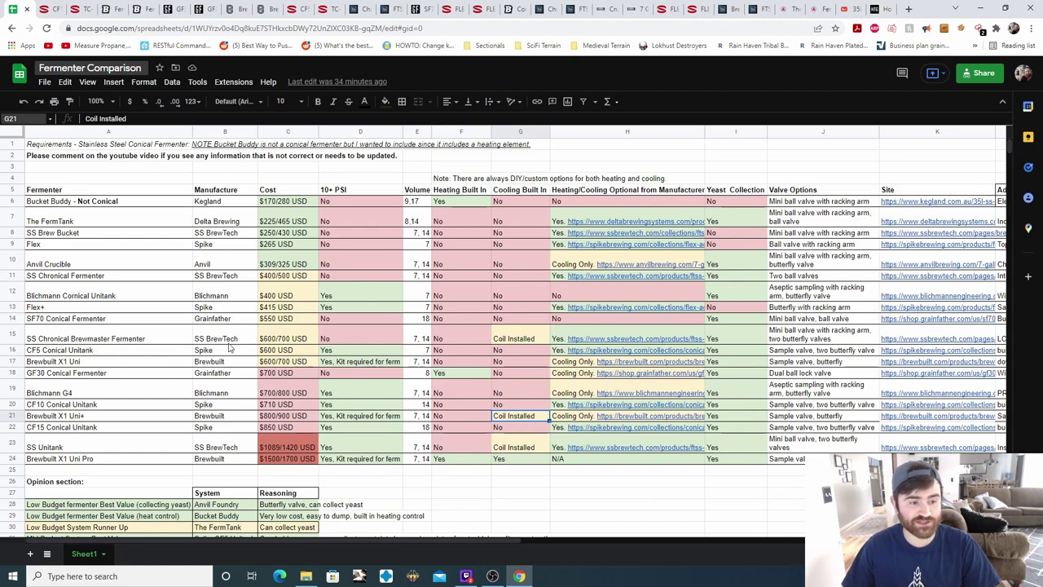
left_click(599, 415)
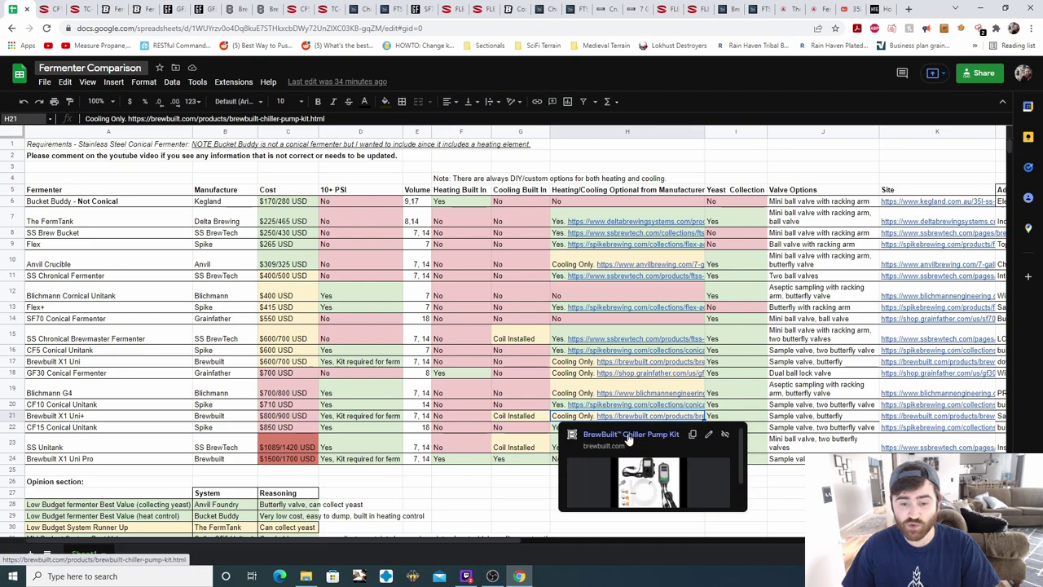
- View the Brewbuilt X1 Uni+ row's linked Chiller Pump Kit page, and check the row's yeast collection and valve options in the spreadsheet
left_click(627, 433)
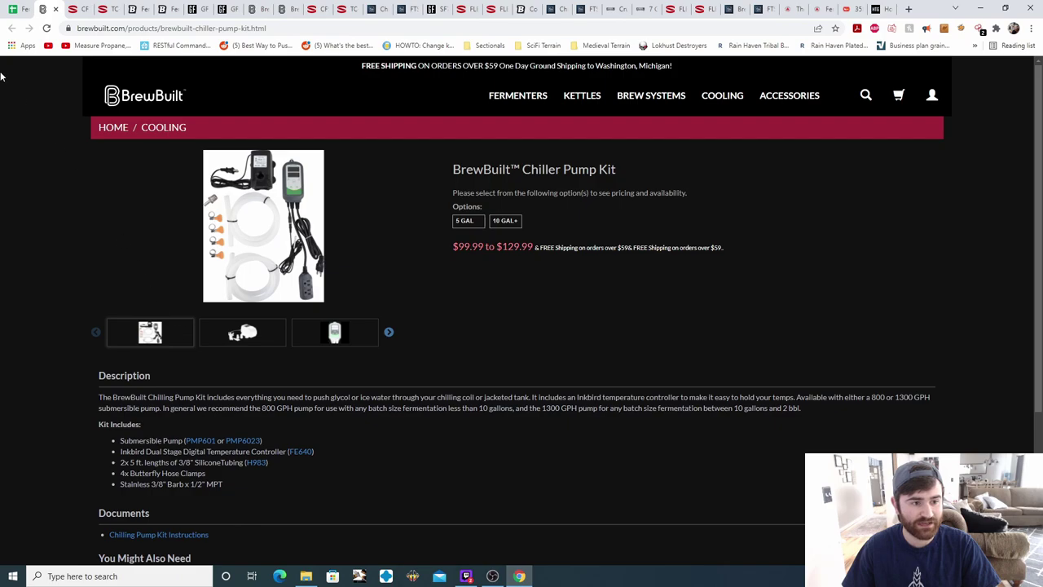
left_click(13, 9)
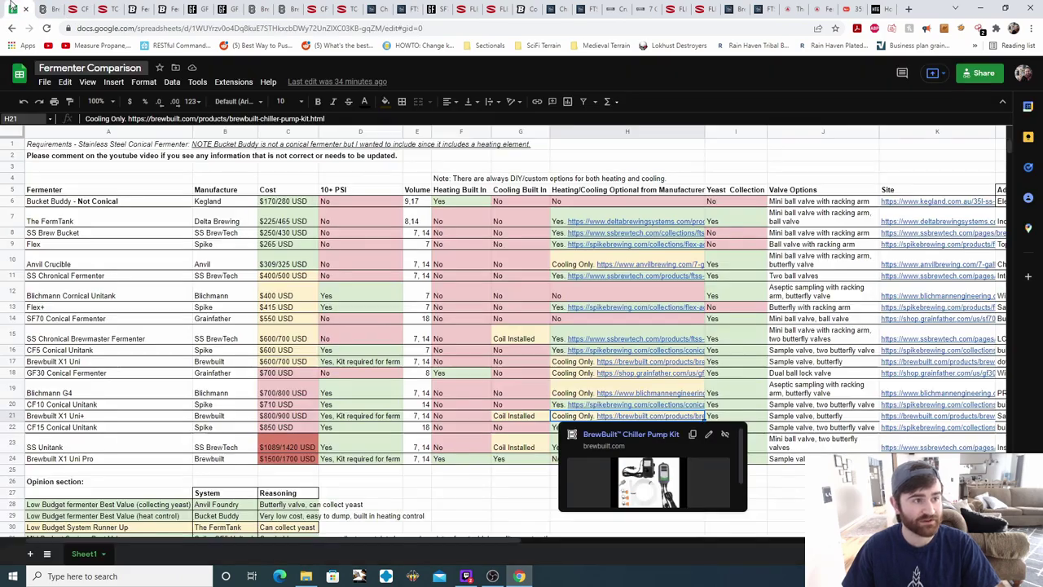
left_click(729, 416)
left_click(787, 417)
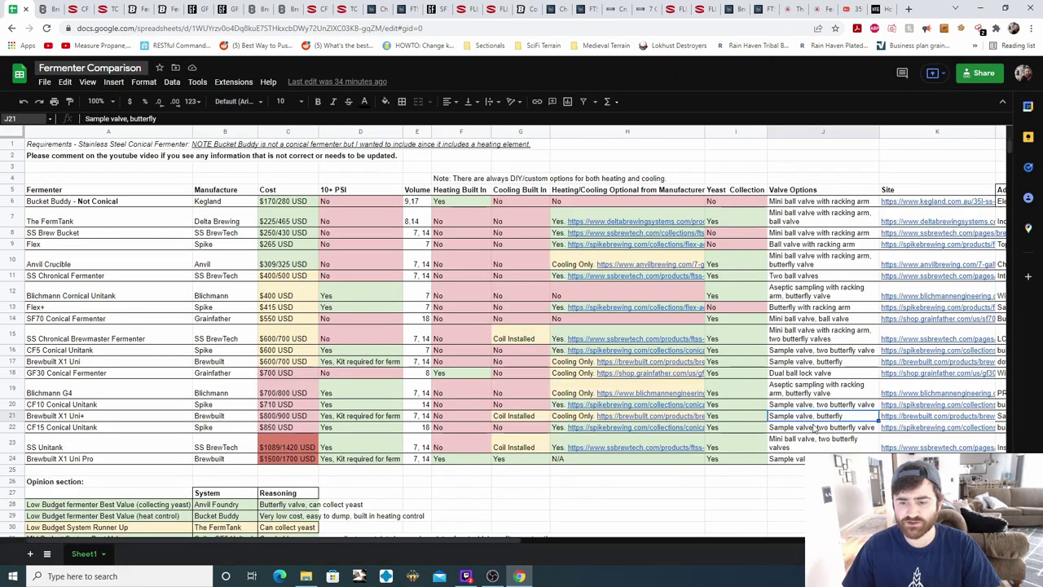
- Open the Brewbuilt X1 Uni+'s linked site page and examine the fermenter's product name and photos
mouse_move(921, 419)
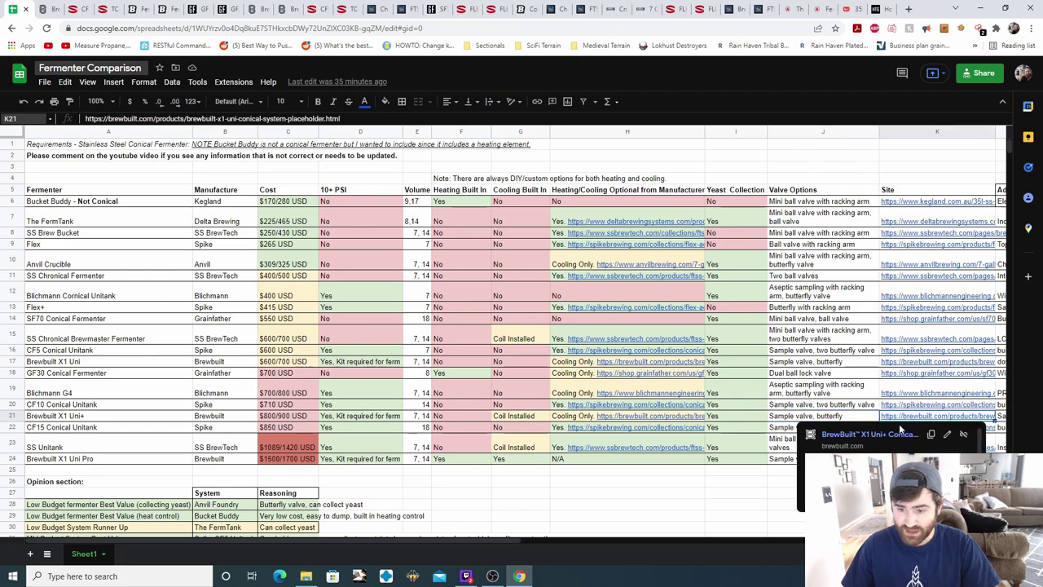
left_click(874, 435)
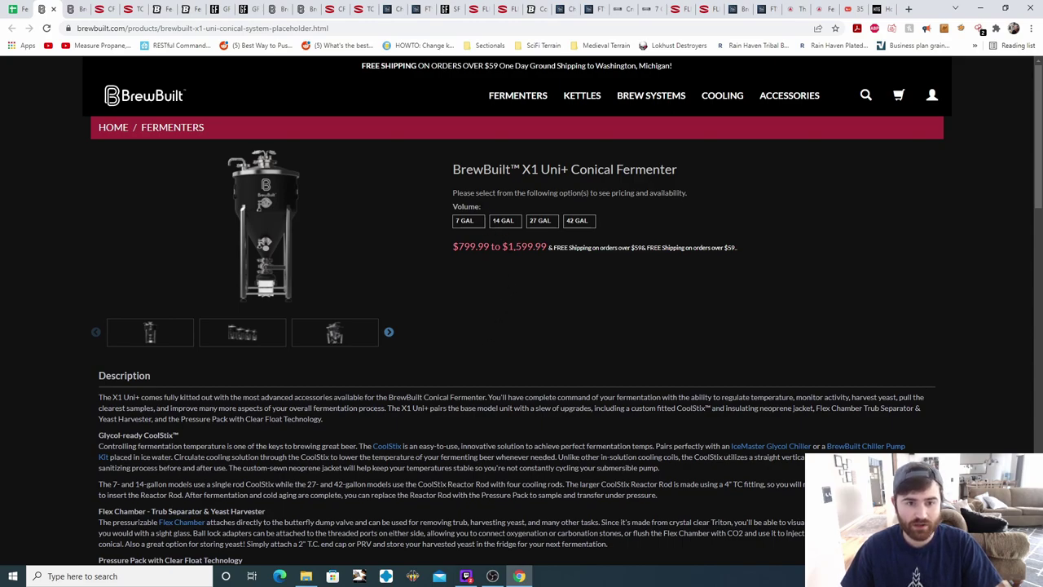
left_click_drag(460, 169, 531, 169)
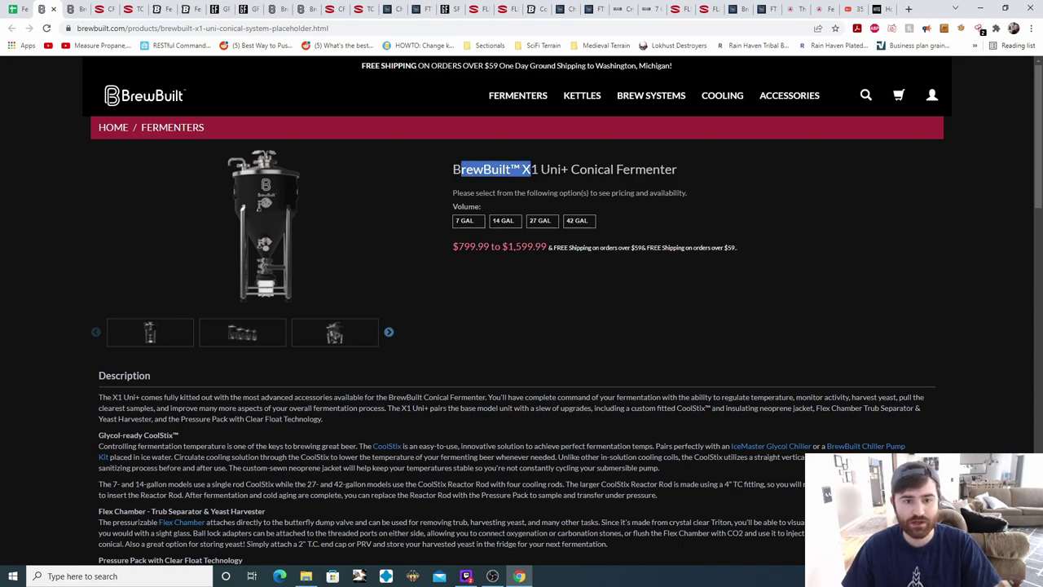
double_click(548, 169)
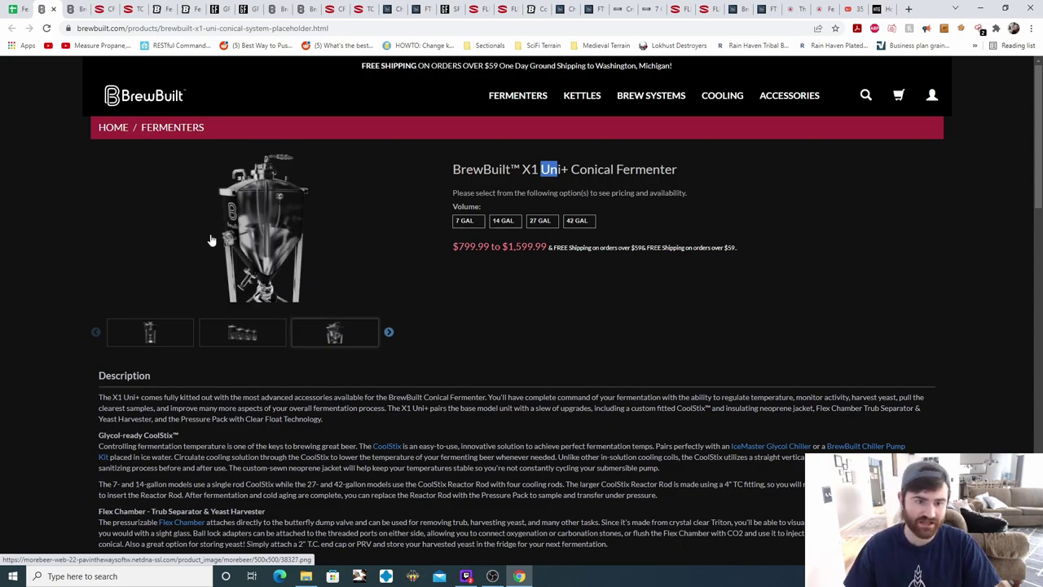
- Return to the spreadsheet and read the Brewbuilt X1 Uni+'s additional notes on included accessories, ending at the start of its row
left_click(12, 7)
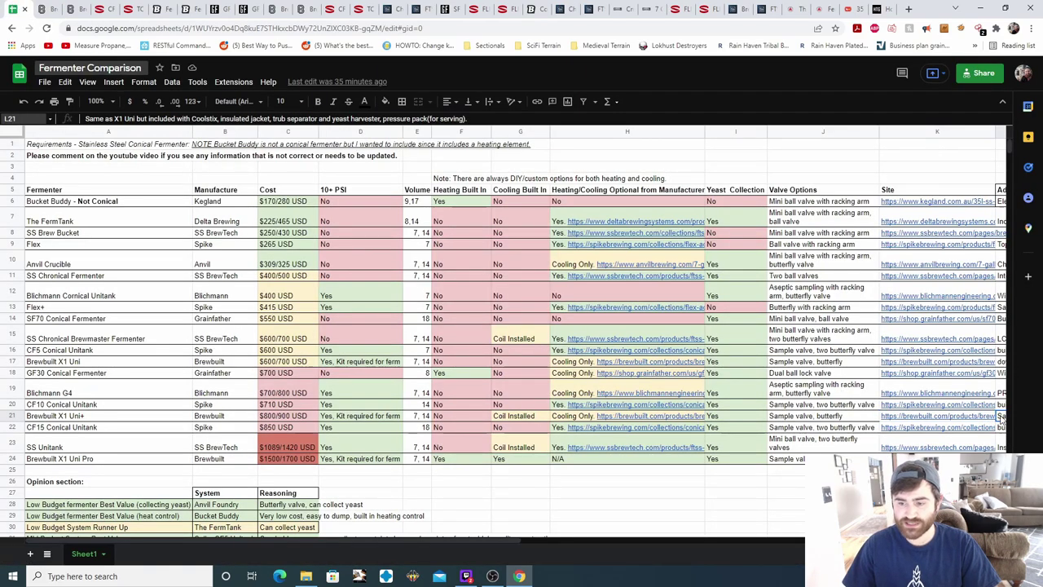
left_click_drag(86, 119, 250, 120)
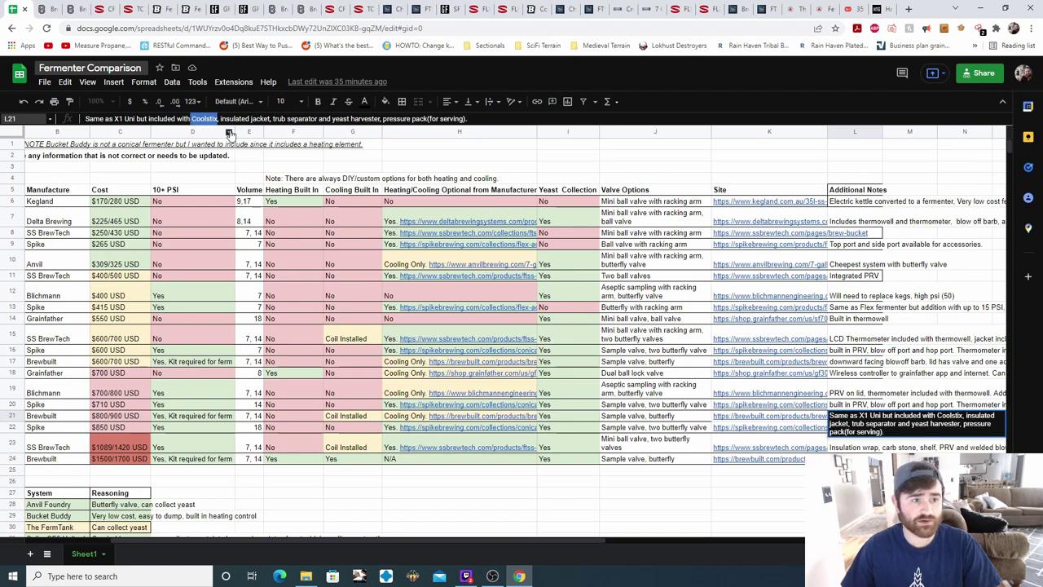
left_click_drag(219, 119, 383, 119)
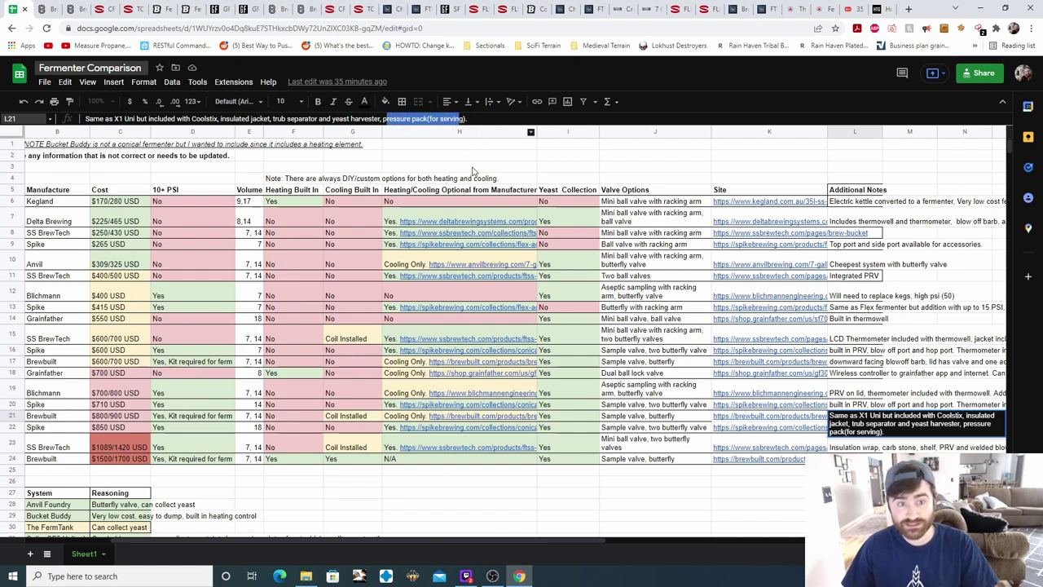
left_click(214, 417)
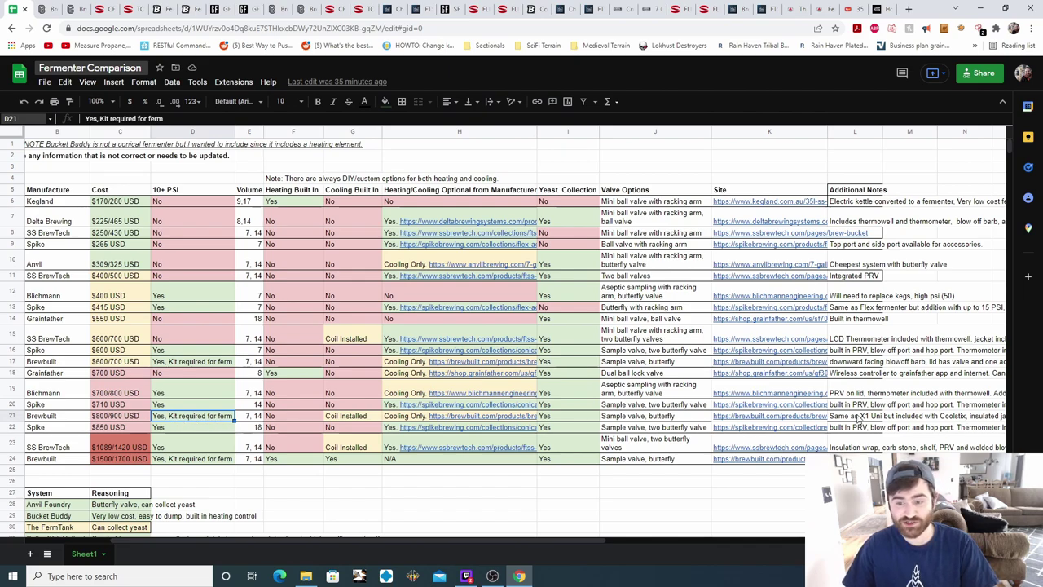
left_click_drag(383, 543, 275, 538)
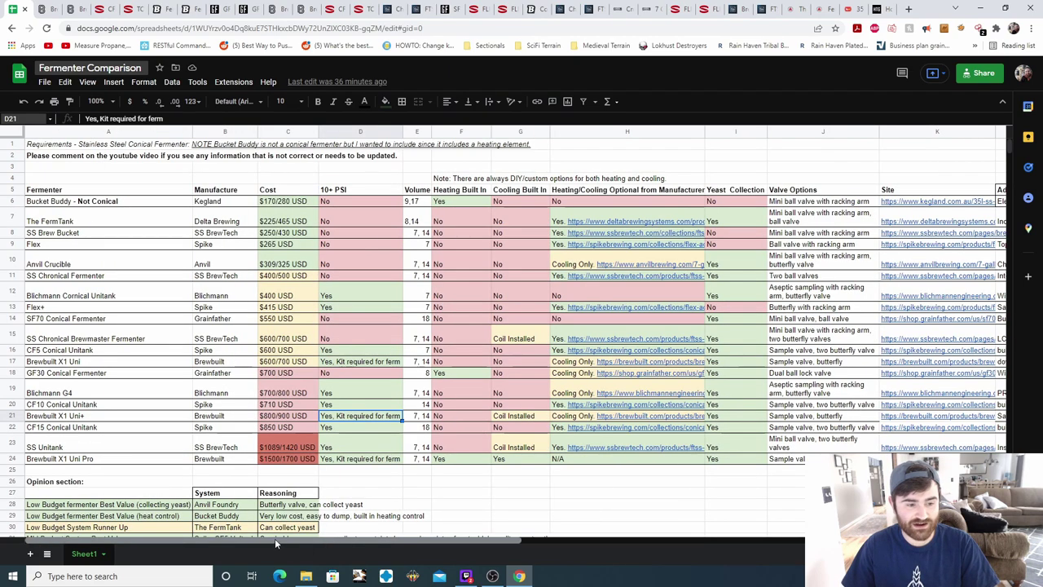
- Examine the CF15 Conical Unitank row's name, manufacturer, cost, volume, and built-in heating and cooling entries
left_click(168, 425)
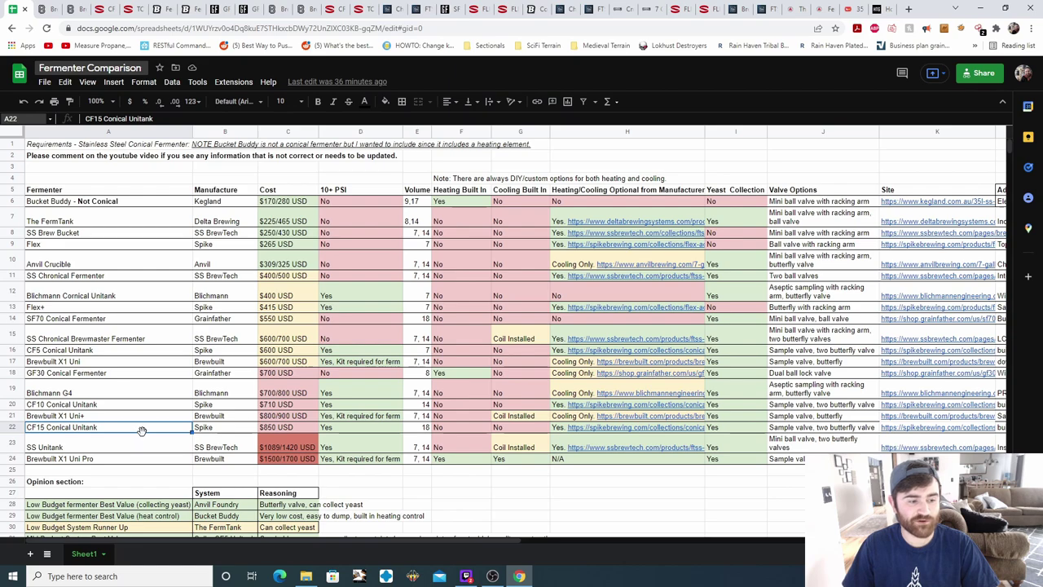
left_click(216, 431)
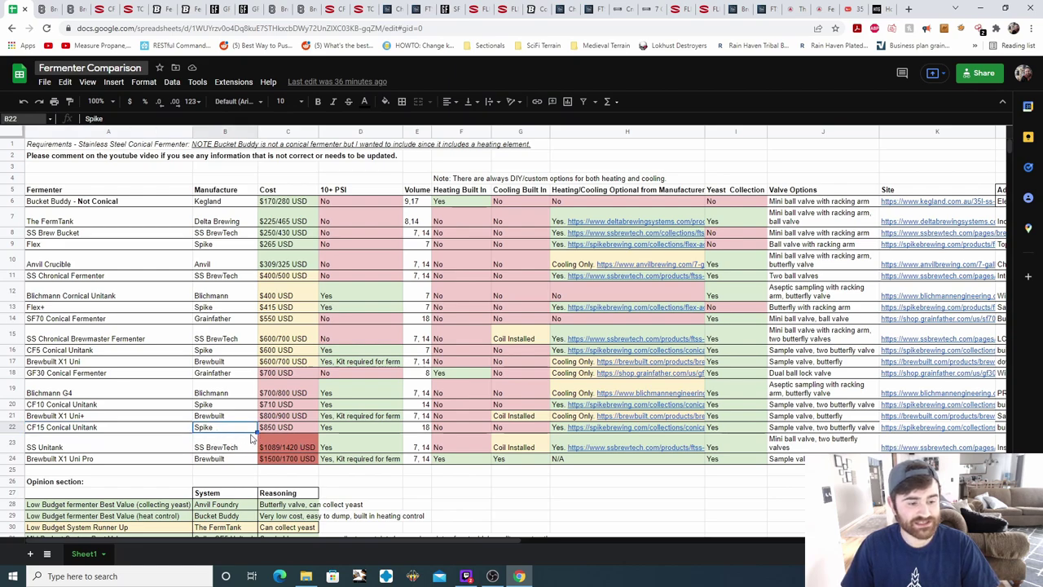
left_click(273, 432)
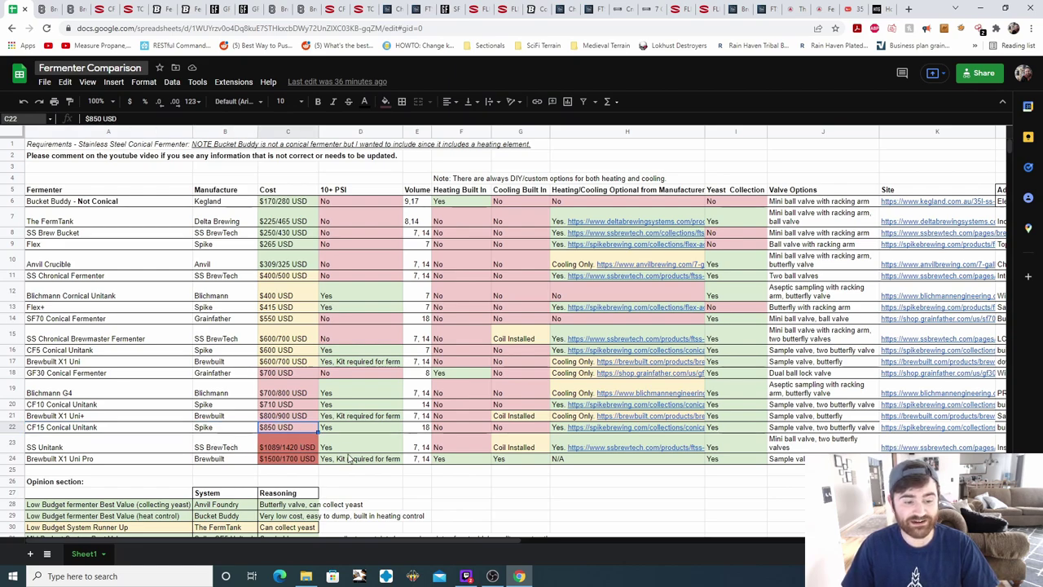
left_click(416, 430)
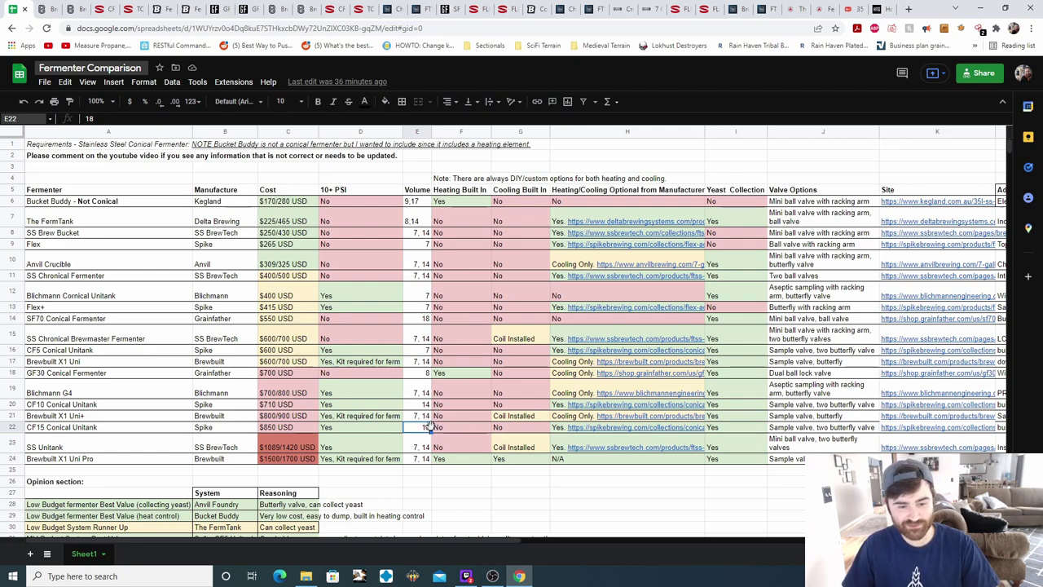
left_click(470, 429)
left_click(530, 427)
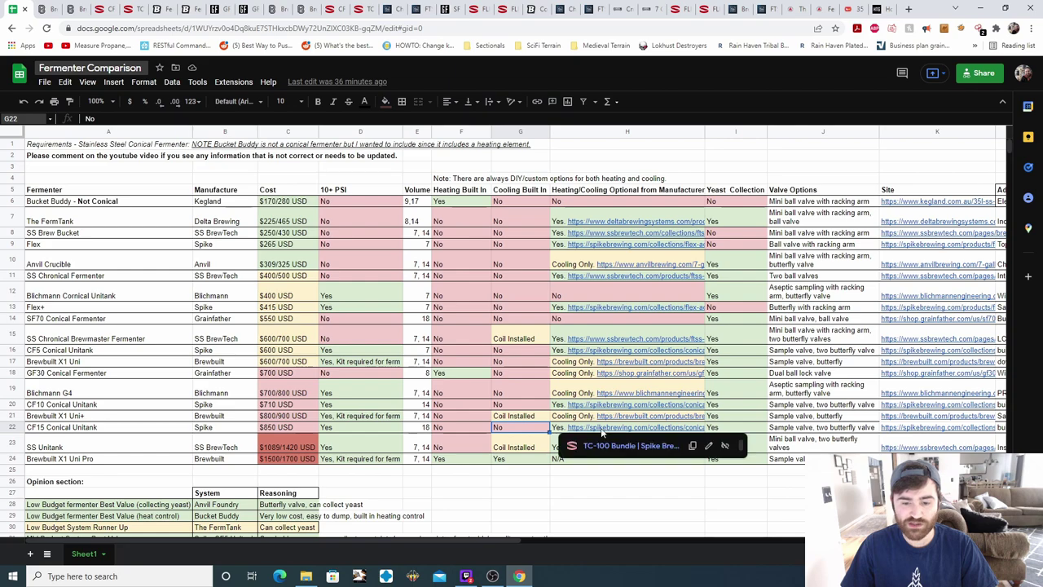
- Open the TC-100 Bundle page linked as the CF15 Conical Unitank's optional heating/cooling, and return to the spreadsheet
left_click(602, 429)
left_click(624, 448)
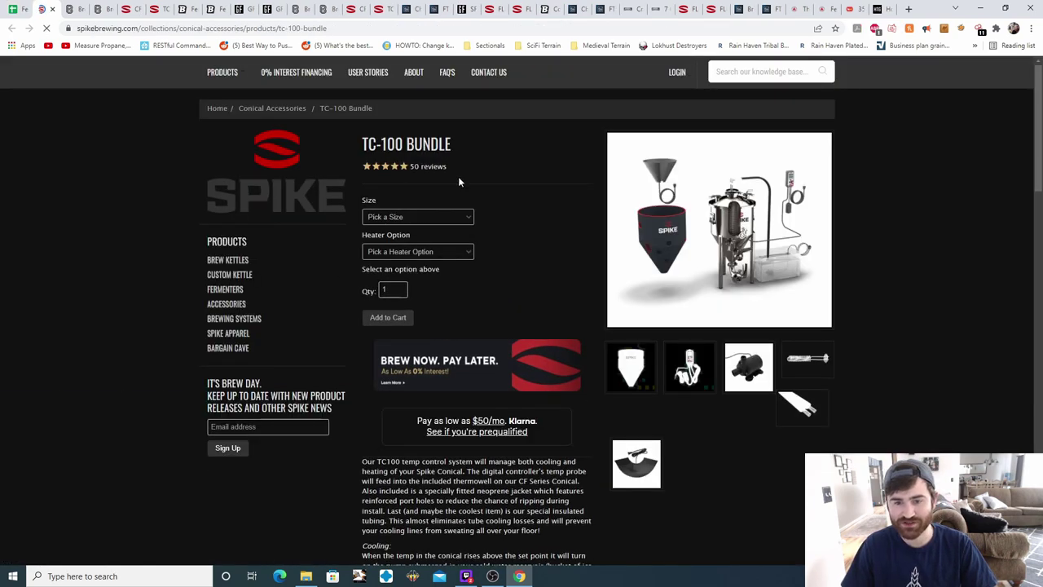
key("ctrl+shift+Tab")
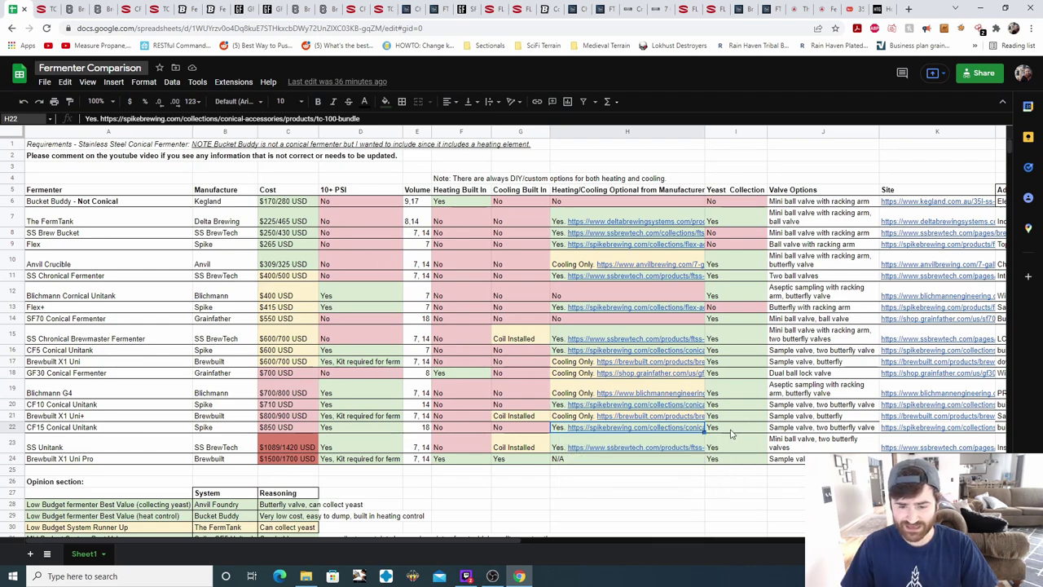
- Check the CF15 Conical Unitank's yeast collection and valve options, and view its linked Spike product page before returning to the spreadsheet
left_click(737, 430)
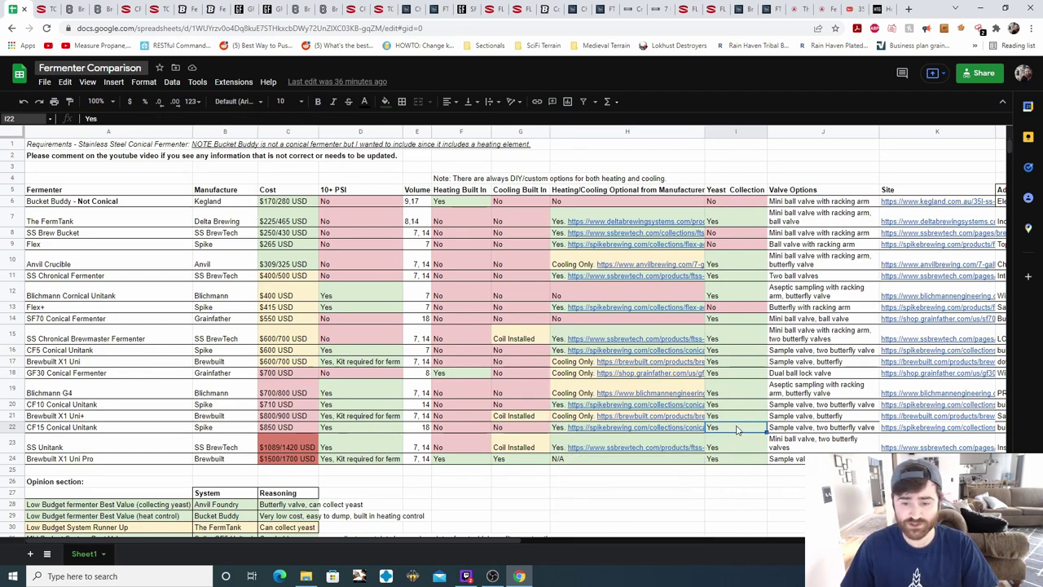
left_click(803, 429)
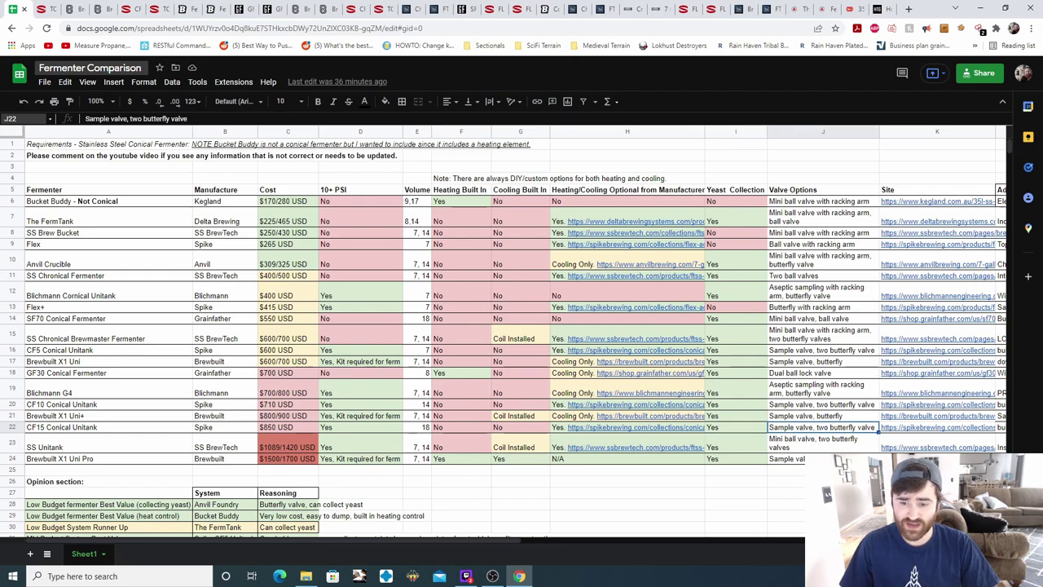
left_click(911, 432)
left_click(766, 442)
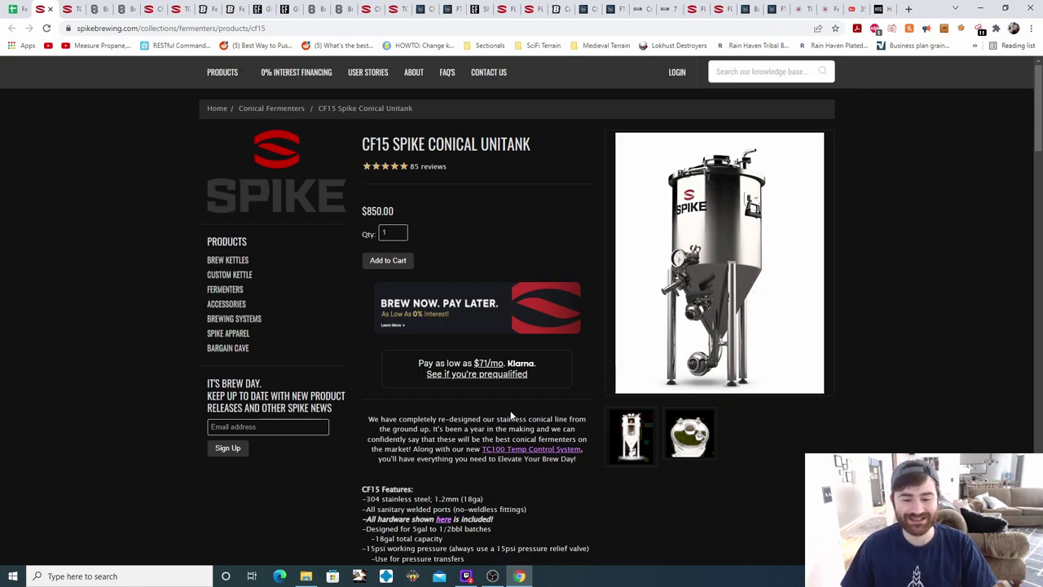
left_click(14, 9)
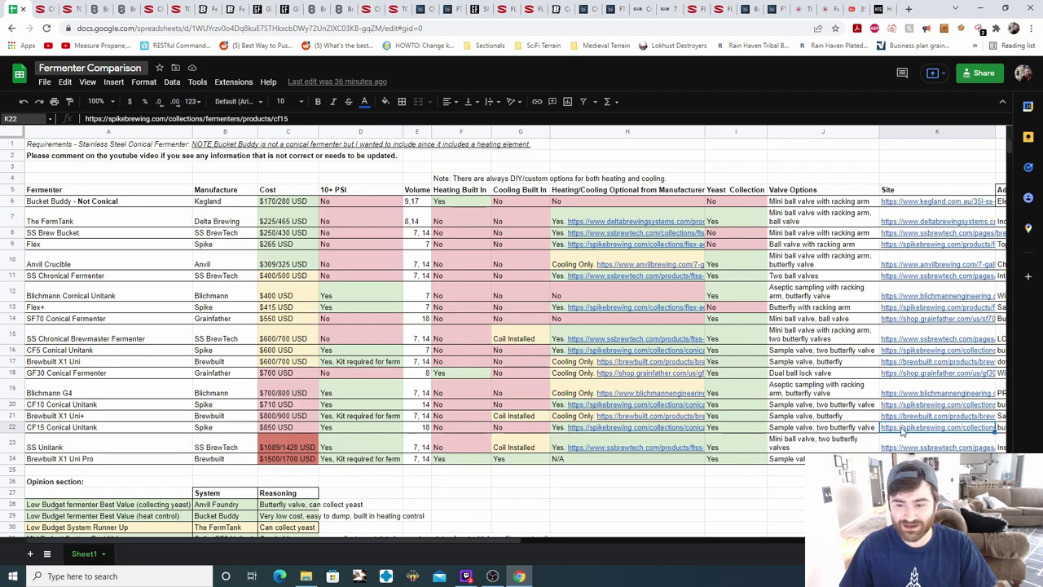
- Read the CF15 Conical Unitank's additional notes on its ports, thermometer, and lid valves
left_click(1002, 429)
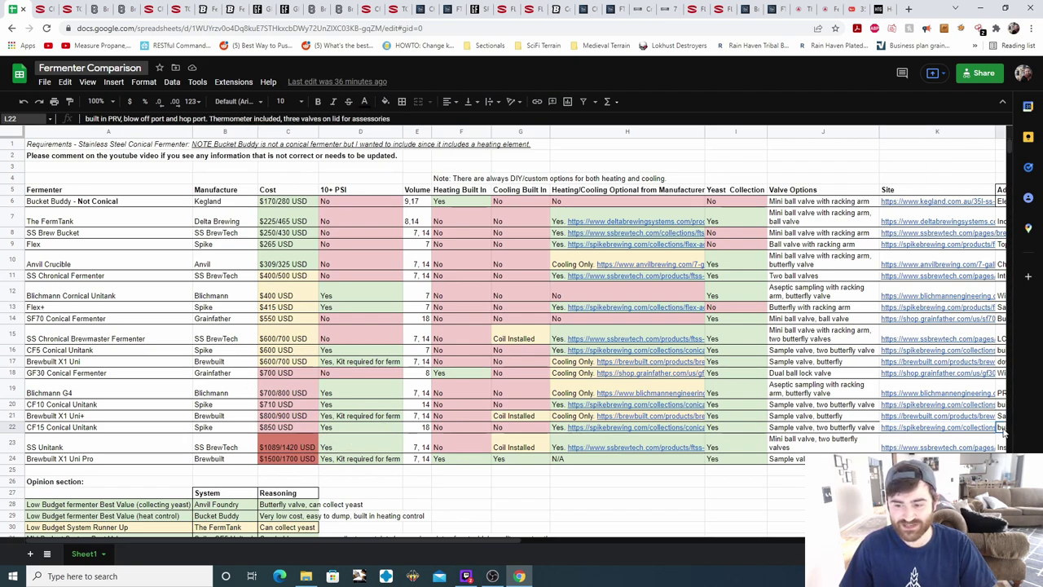
left_click(88, 119)
left_click_drag(124, 119, 341, 119)
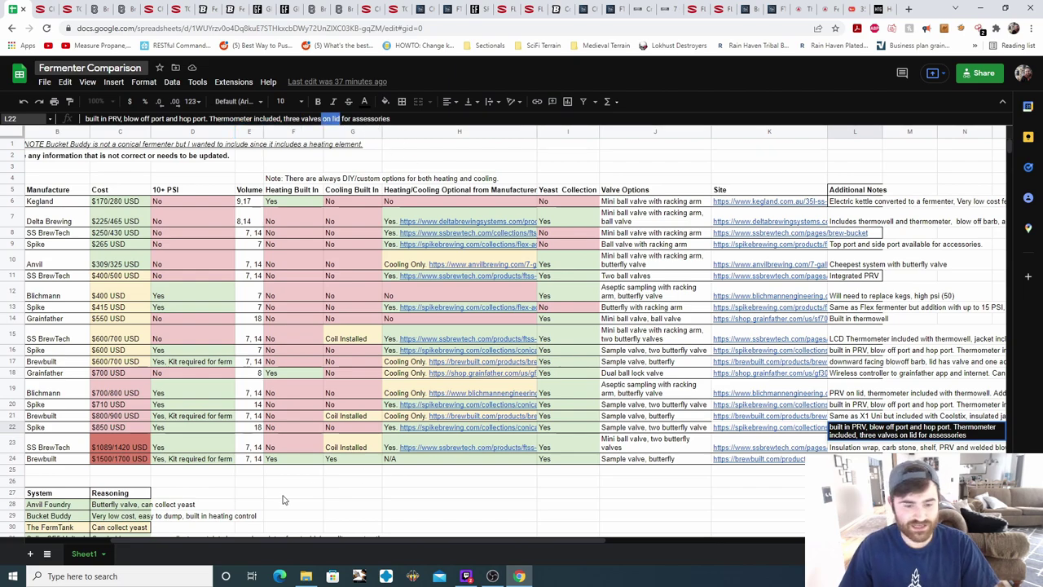
- Examine the SS Unitank row's name, manufacturer, cost, 10+ PSI, volume, and built-in heating and cooling entries
left_click(121, 452)
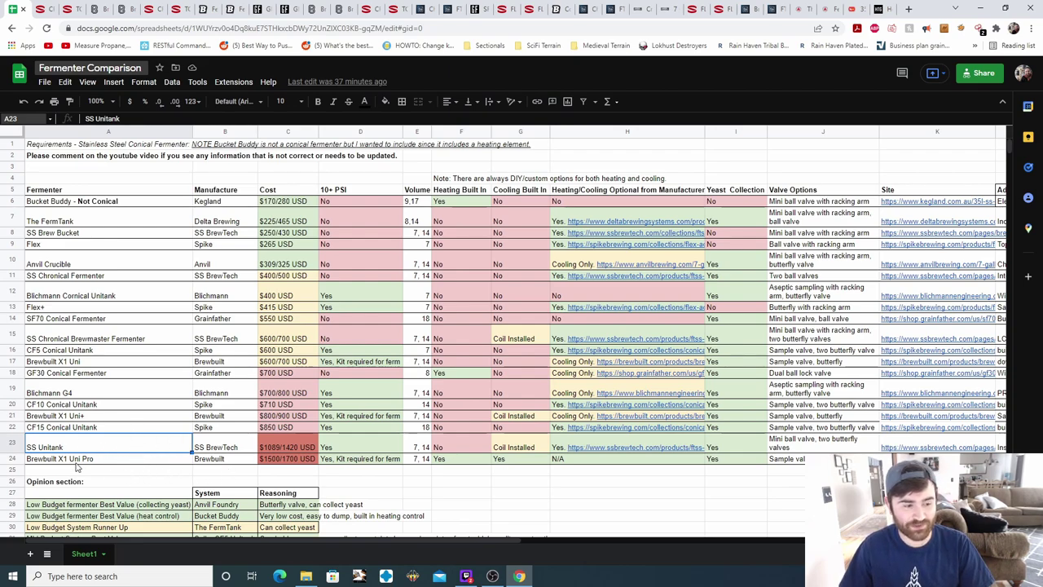
left_click(233, 448)
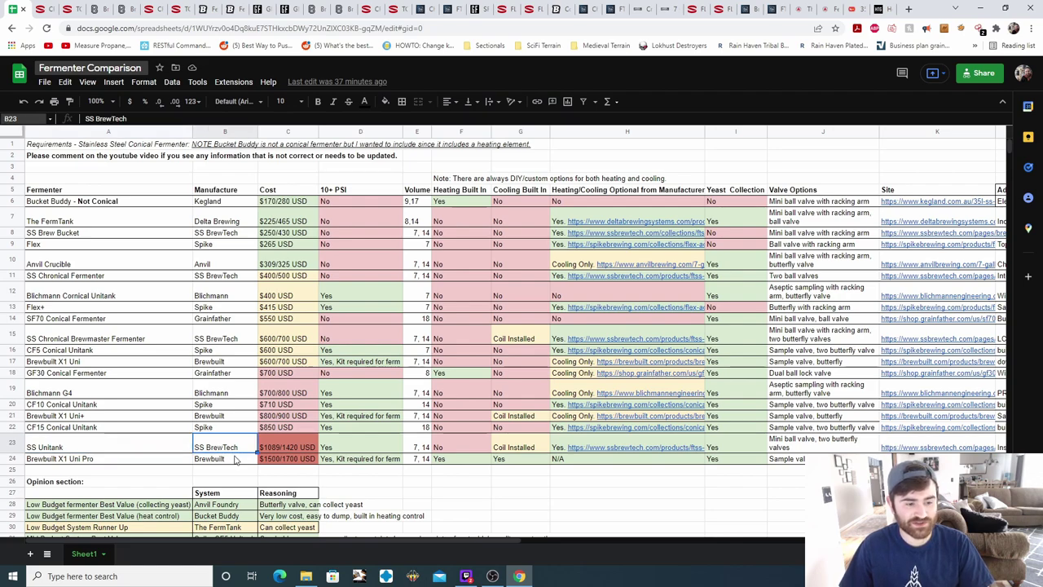
left_click(281, 448)
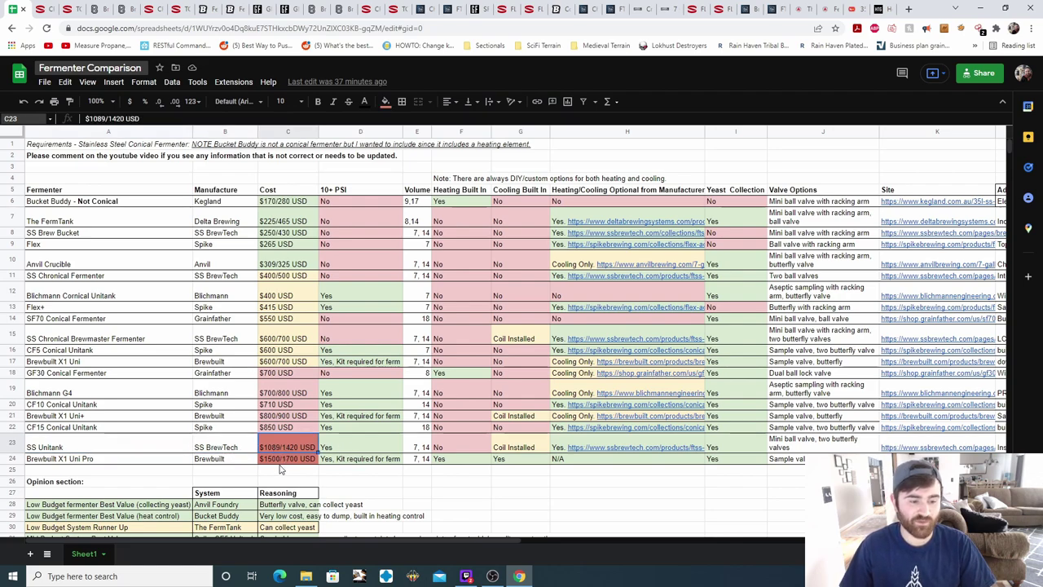
left_click(370, 446)
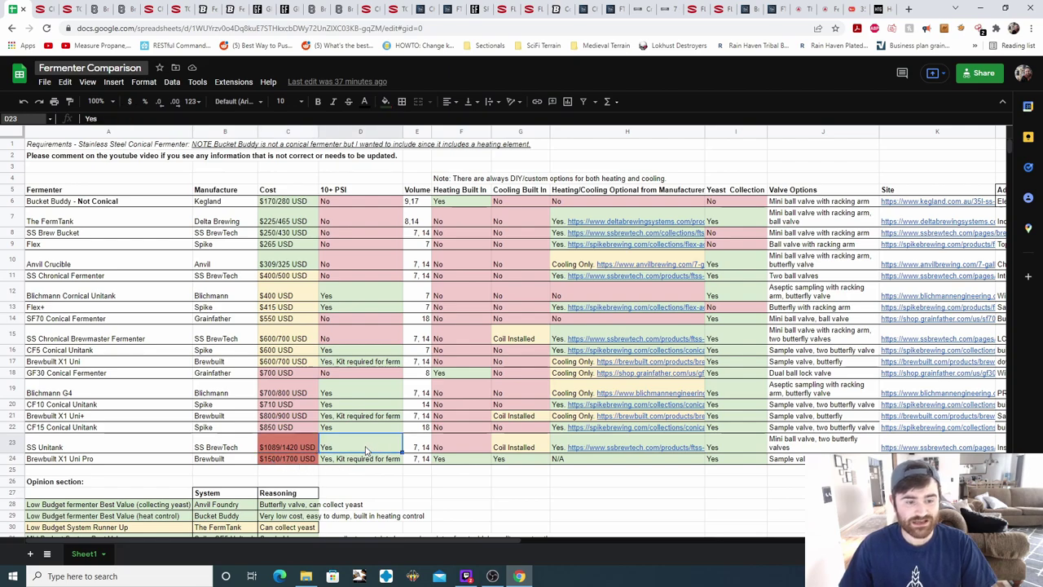
left_click(426, 451)
left_click(446, 450)
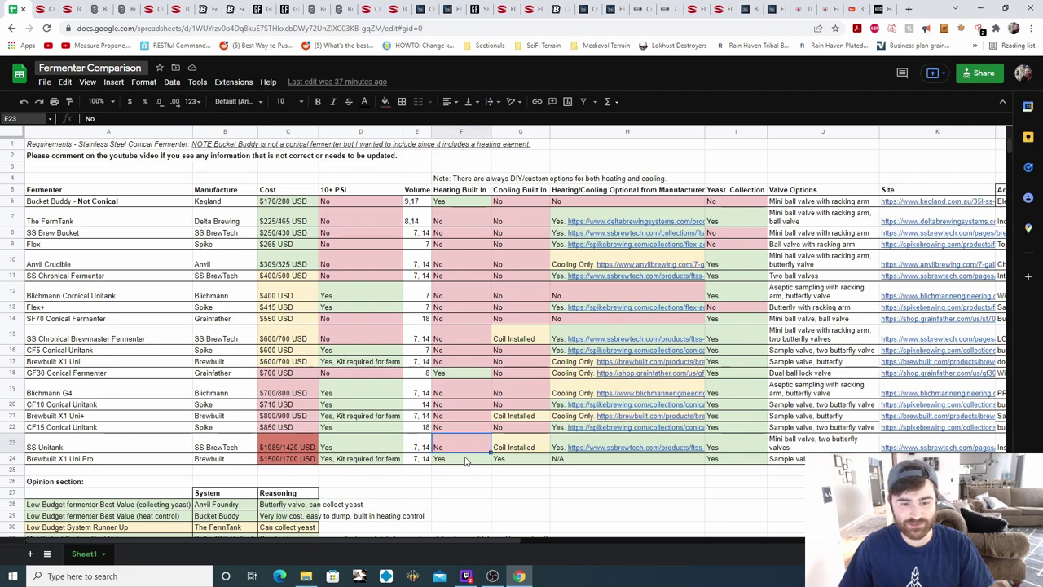
left_click(524, 453)
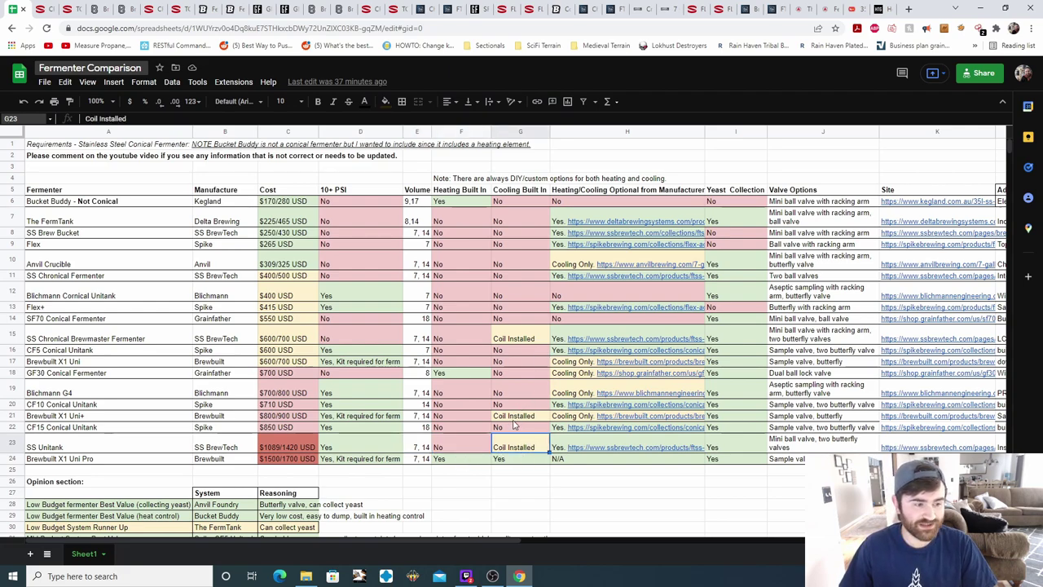
- Check the price on the SS Unitank's linked FTSs² Chilling & Heating page, and return to the row's yeast collection entry
left_click(642, 453)
left_click(638, 465)
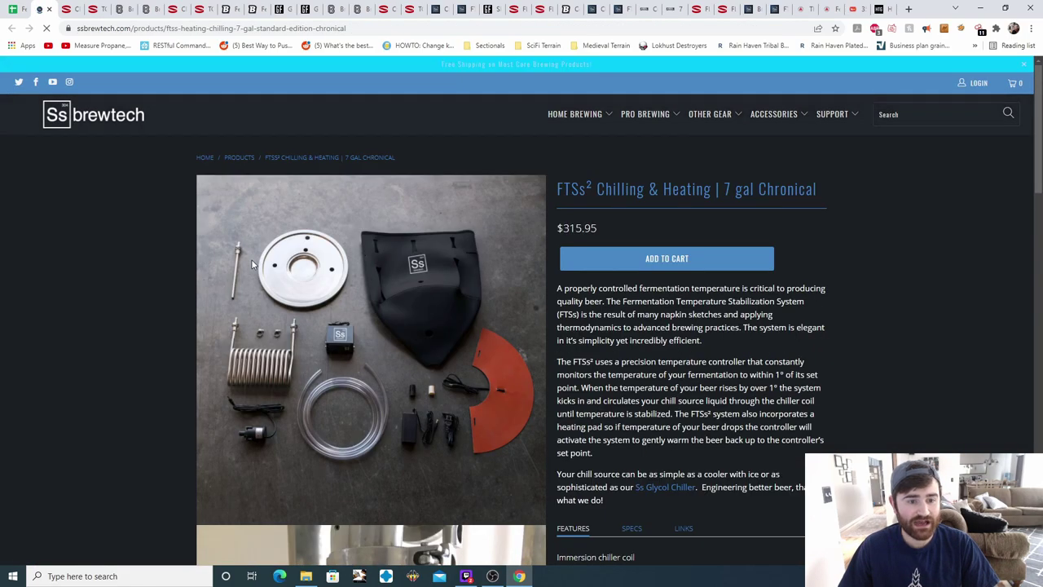
left_click_drag(560, 228, 612, 232)
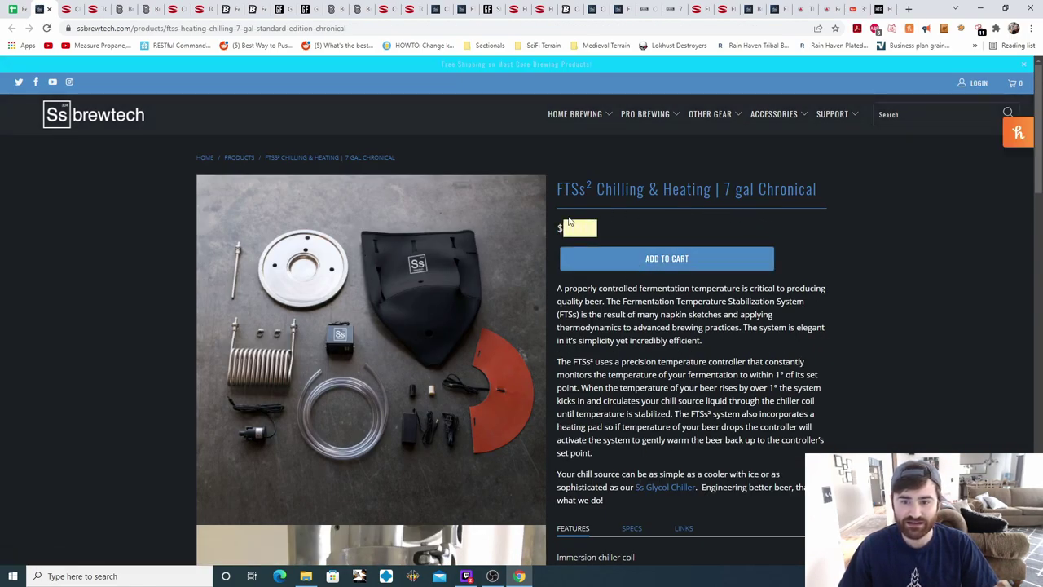
left_click(130, 305)
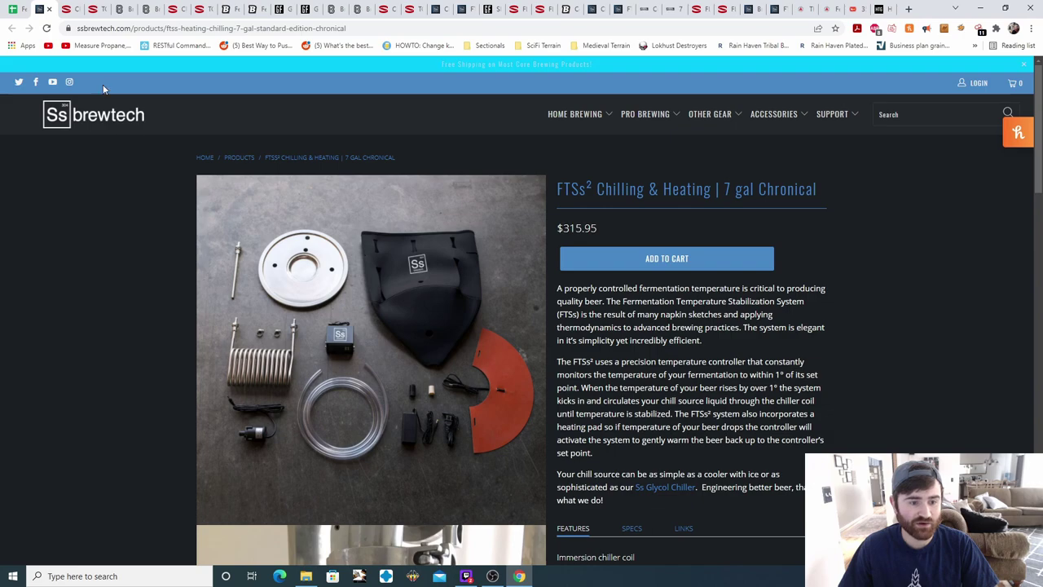
left_click(23, 9)
left_click(722, 440)
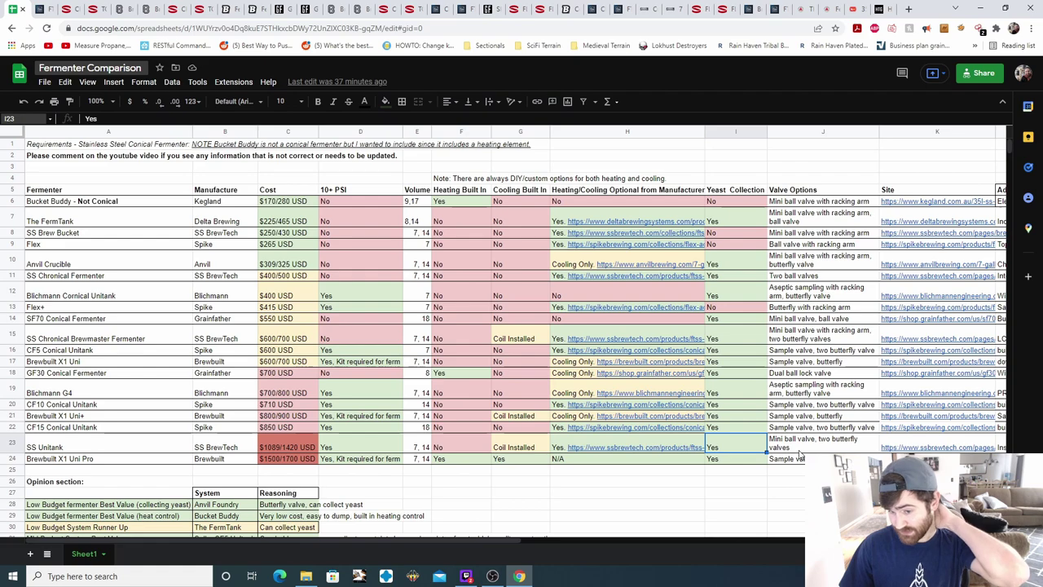
- View the SS Unitank's linked SS BrewTech product page, examining the tank and its valves, and return to the spreadsheet
left_click(892, 449)
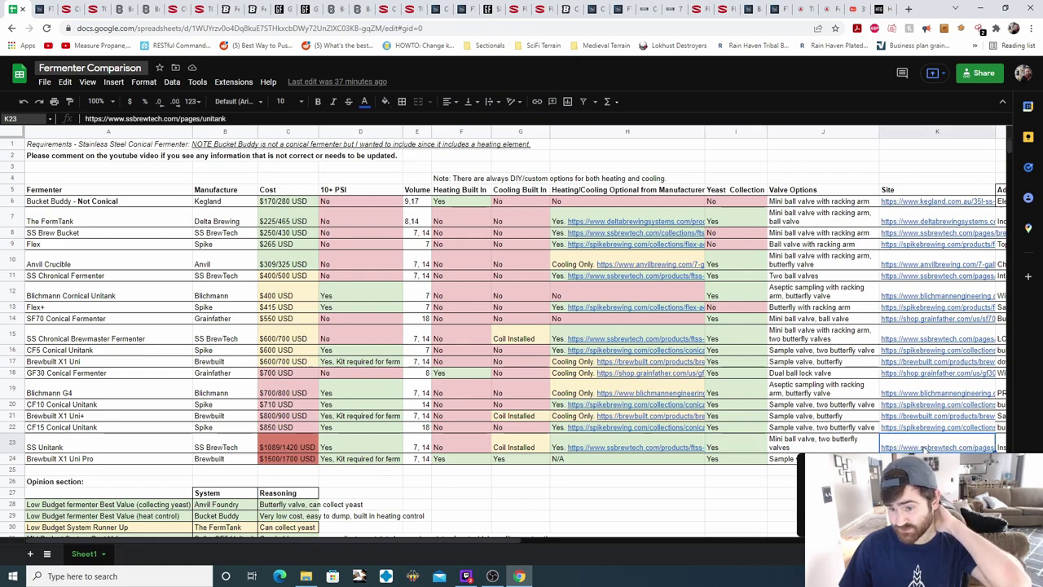
left_click(896, 472)
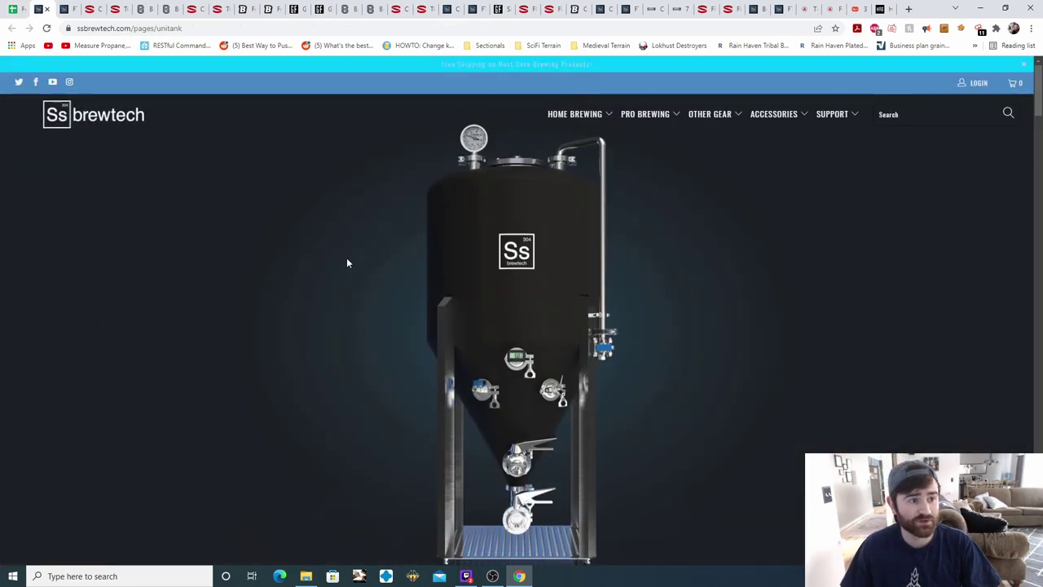
scroll(695, 367, "down", 2)
scroll(691, 354, "down", 2)
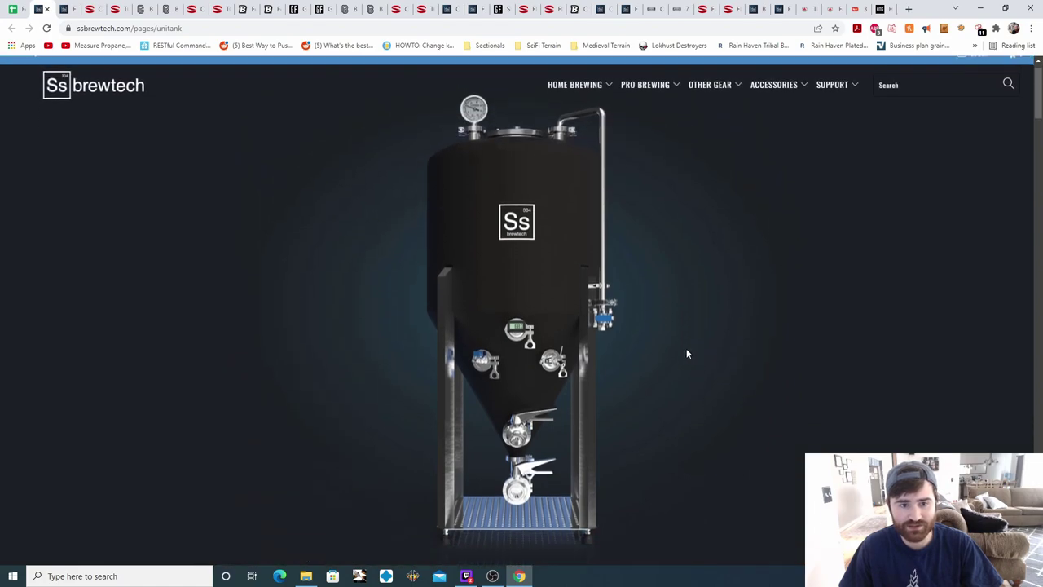
scroll(683, 353, "up", 1)
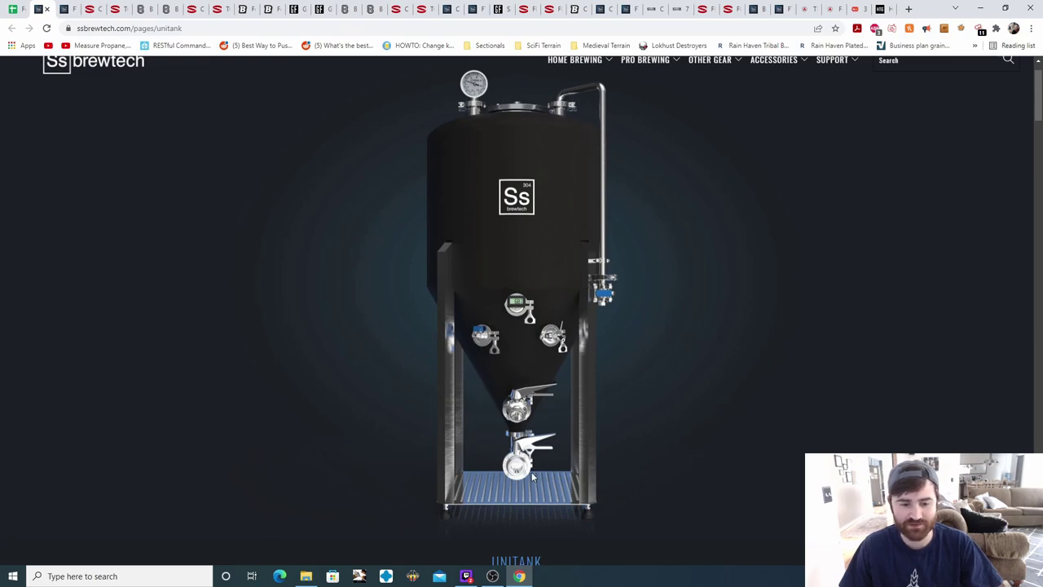
key("ctrl+shift+Tab")
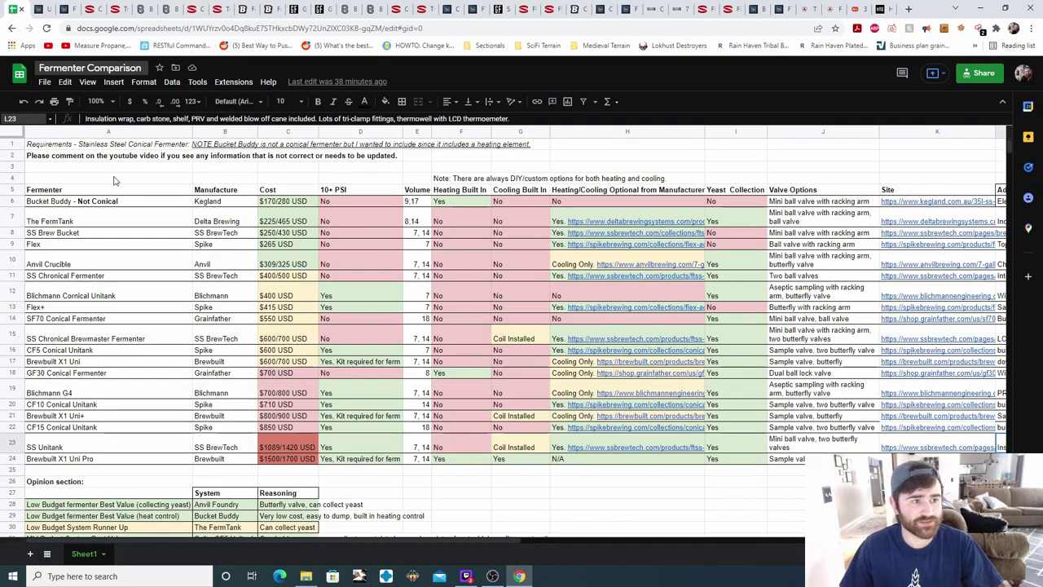
- Read the SS Unitank's additional notes on its carb stone, shelf, PRV, blow off cane, tri-clamp fittings, and thermowell
left_click_drag(87, 119, 133, 121)
double_click(145, 119)
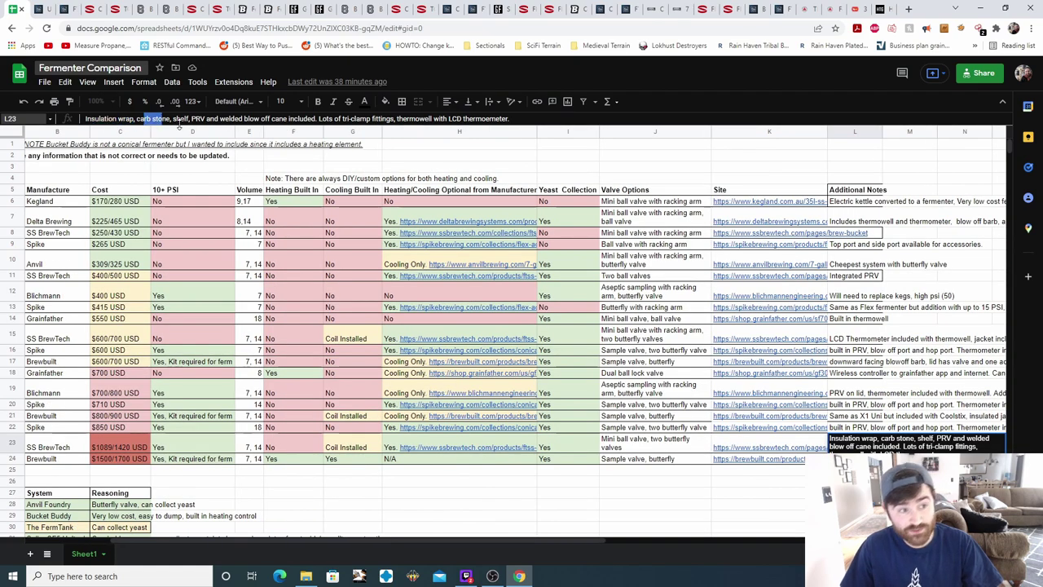
double_click(180, 119)
double_click(199, 119)
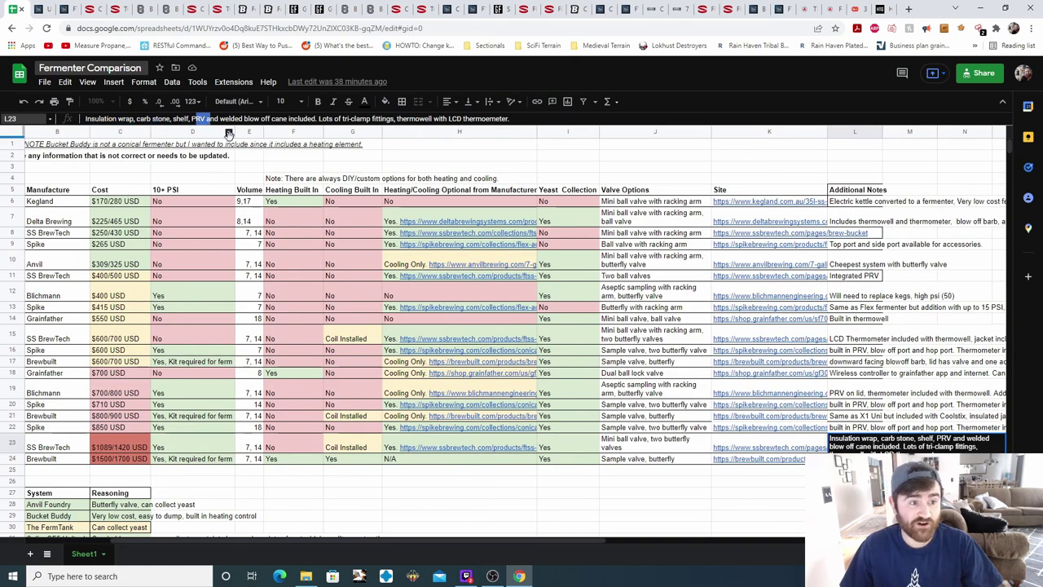
left_click_drag(222, 119, 475, 120)
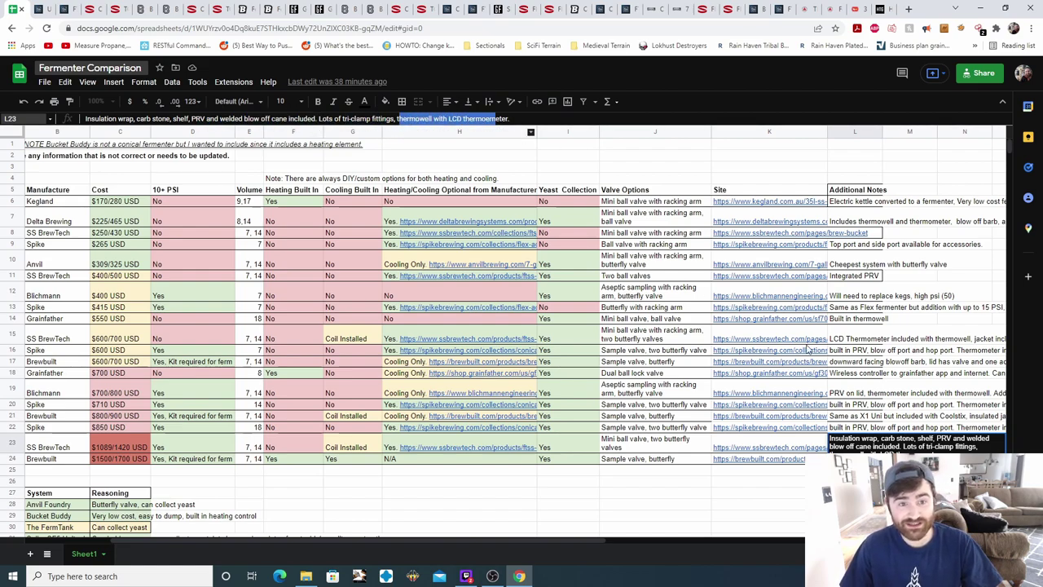
left_click(784, 494)
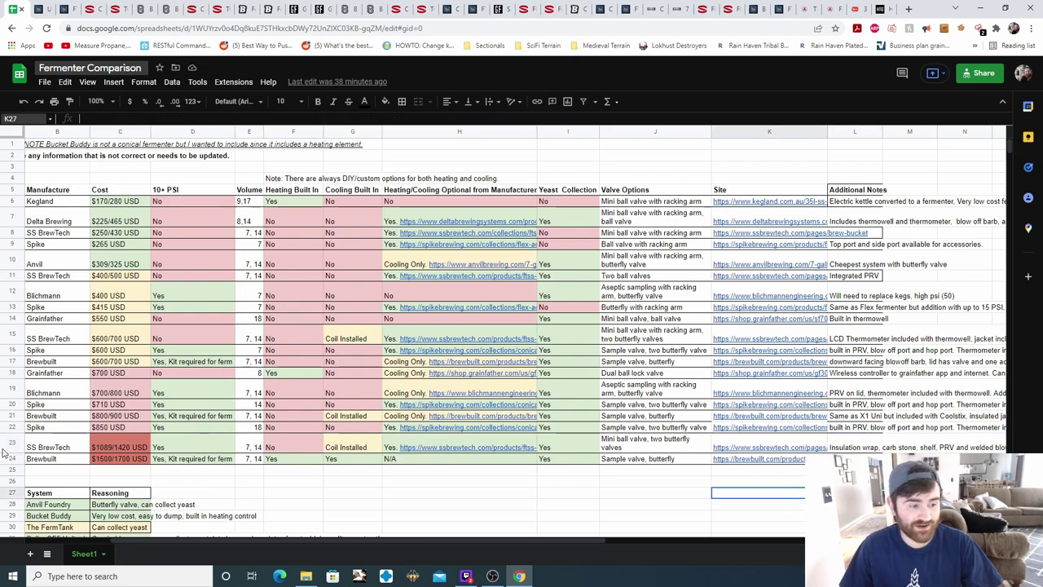
scroll(7, 446, "left", 3)
left_click(82, 446)
left_click(94, 459)
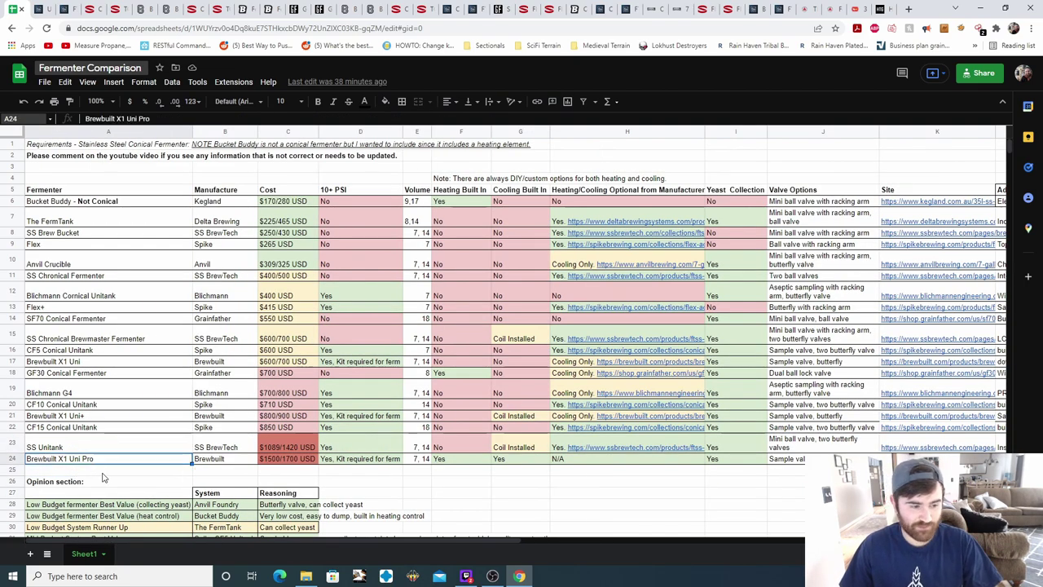
key("Delete")
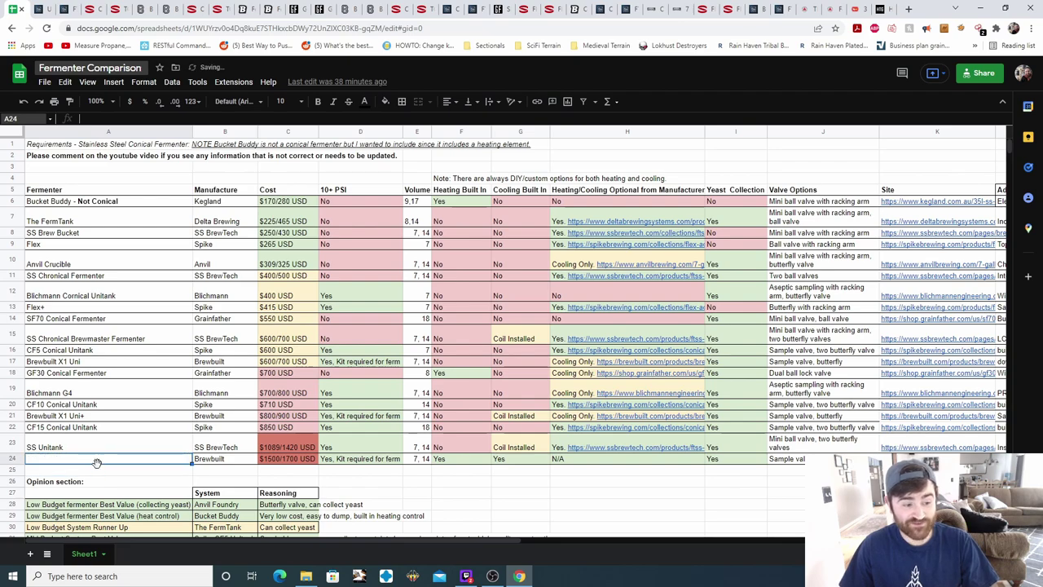
left_click(144, 483)
key("ctrl+z")
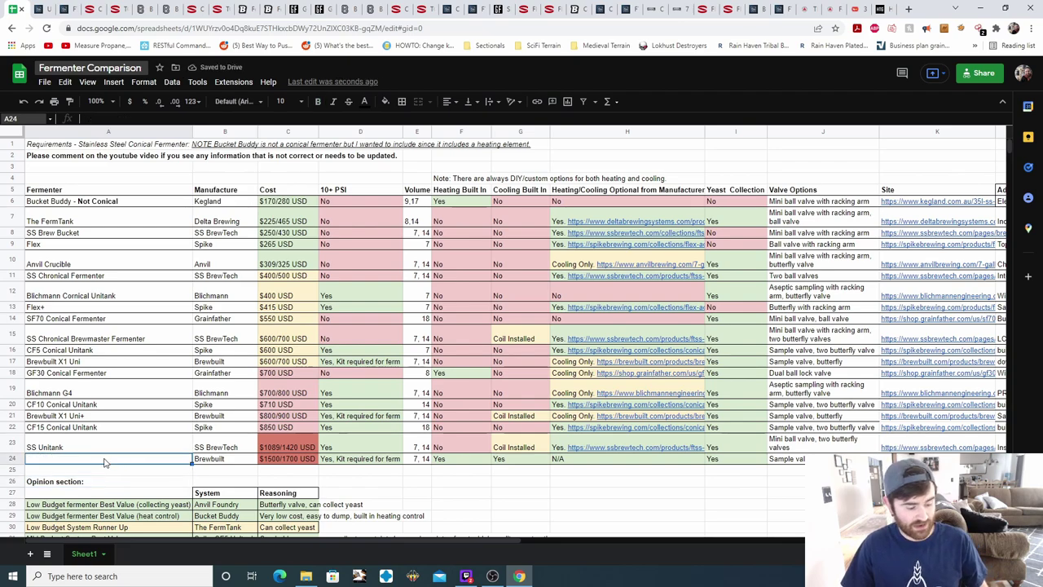
left_click(106, 482)
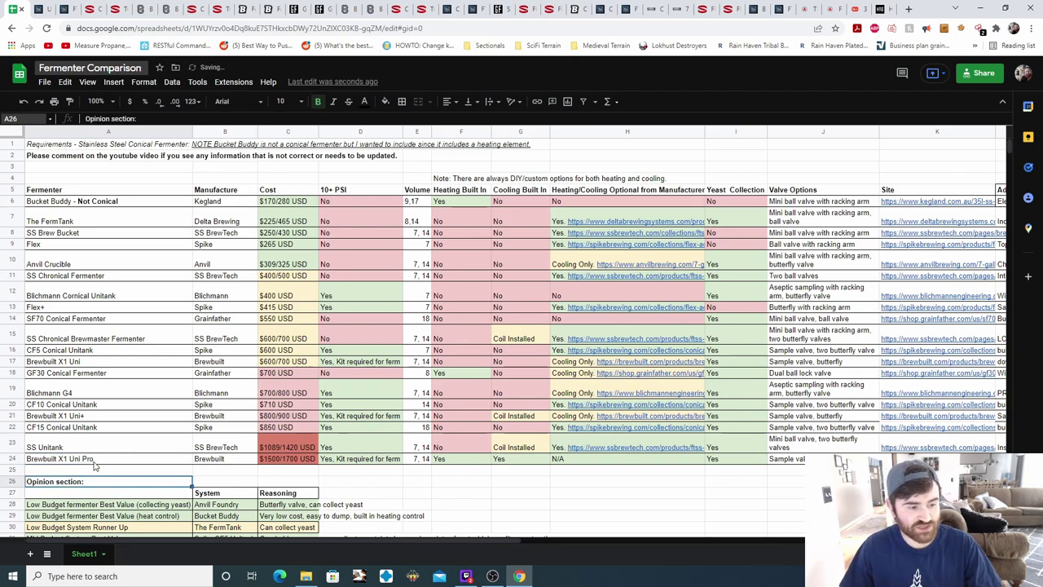
- Examine the Brewbuilt X1 Uni Pro row's manufacturer, cost, and 10+ PSI entries
left_click(209, 461)
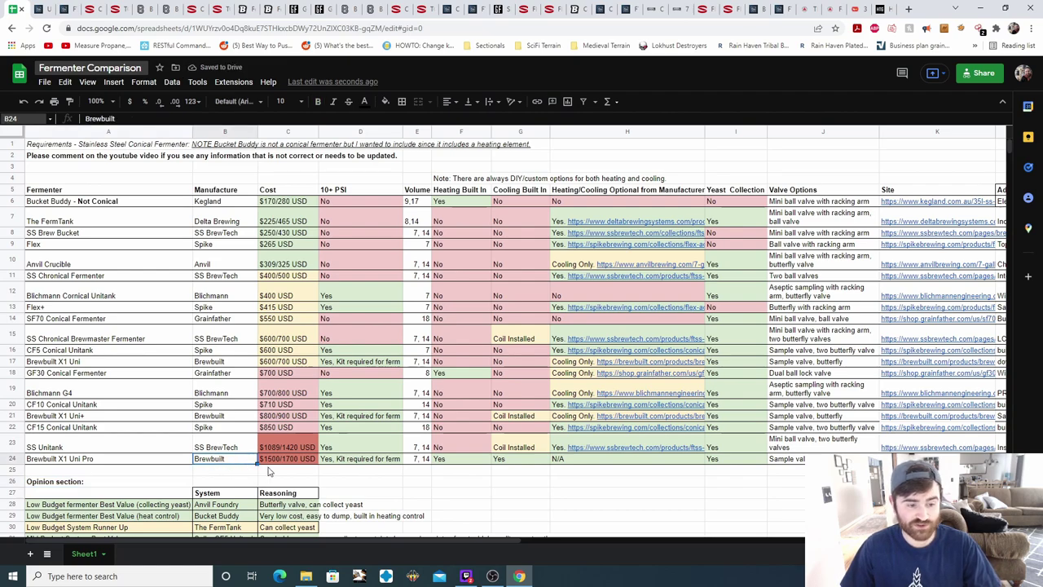
key("Right")
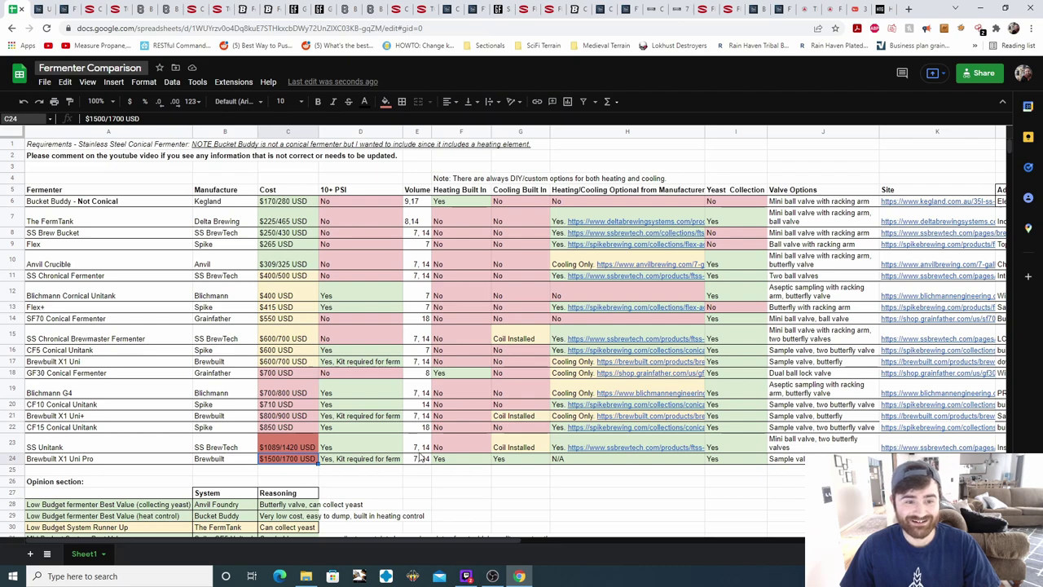
left_click(385, 462)
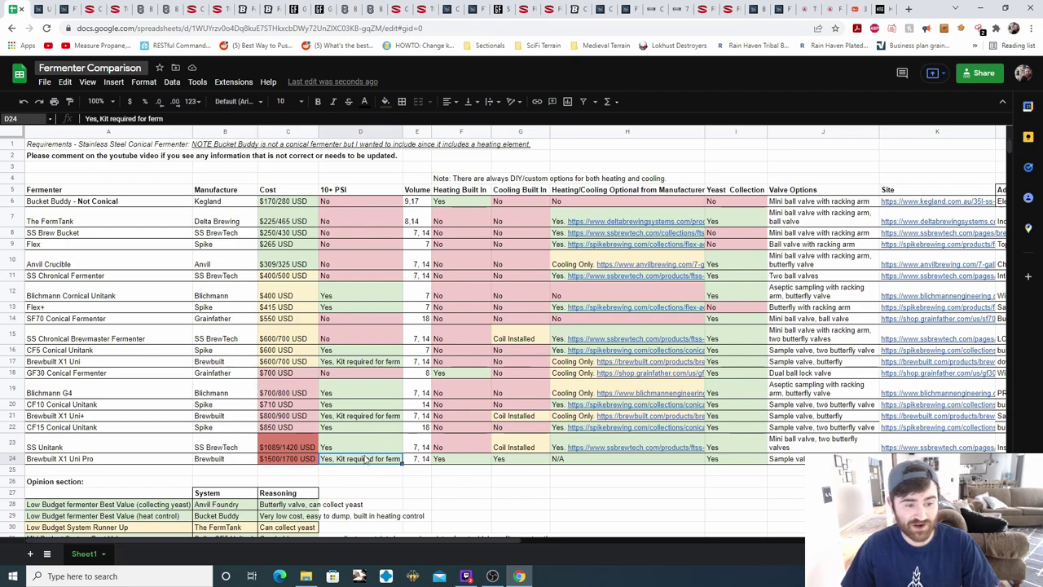
- Compare the Brewbuilt X1 Uni Pro's built-in heating and built-in cooling entries
left_click(461, 463)
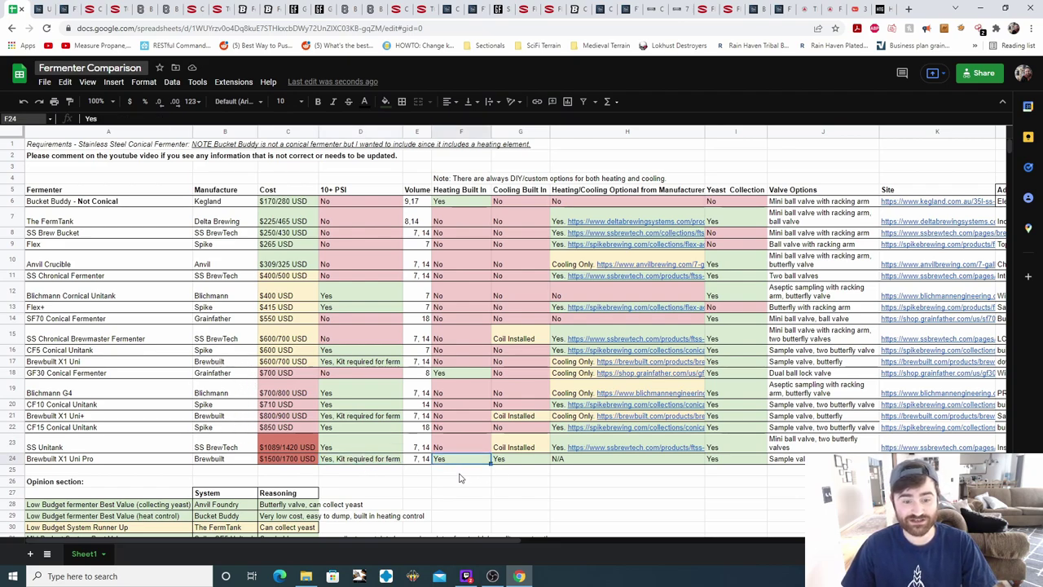
left_click(514, 463)
left_click(471, 465)
left_click(516, 466)
left_click(462, 469)
left_click(513, 463)
left_click(455, 469)
left_click(505, 464)
left_click(472, 470)
left_click(522, 469)
left_click(472, 474)
left_click(522, 464)
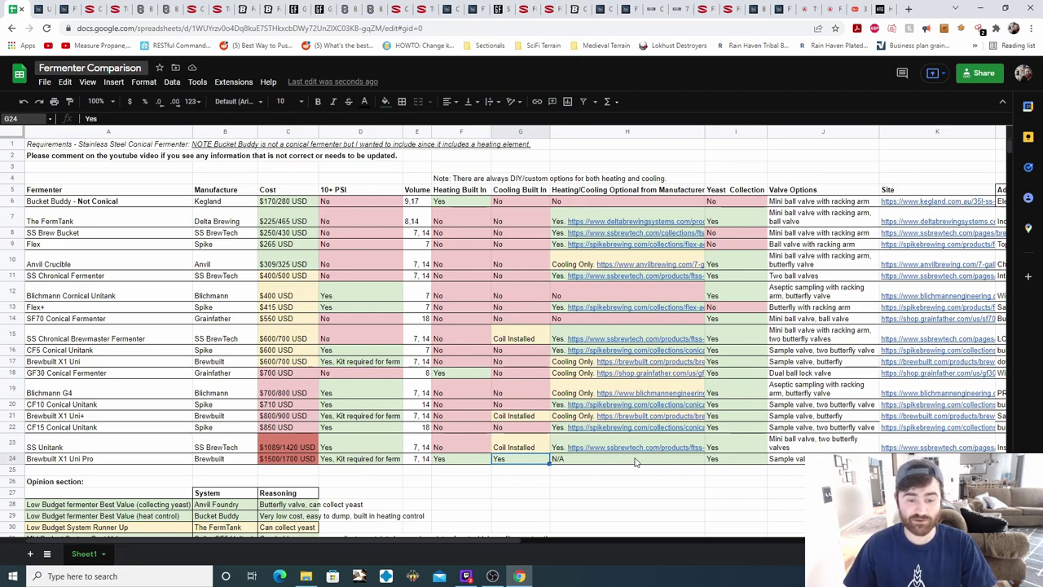
- Check the Brewbuilt X1 Uni Pro's yeast collection and valve options, and open its linked product page
left_click(730, 463)
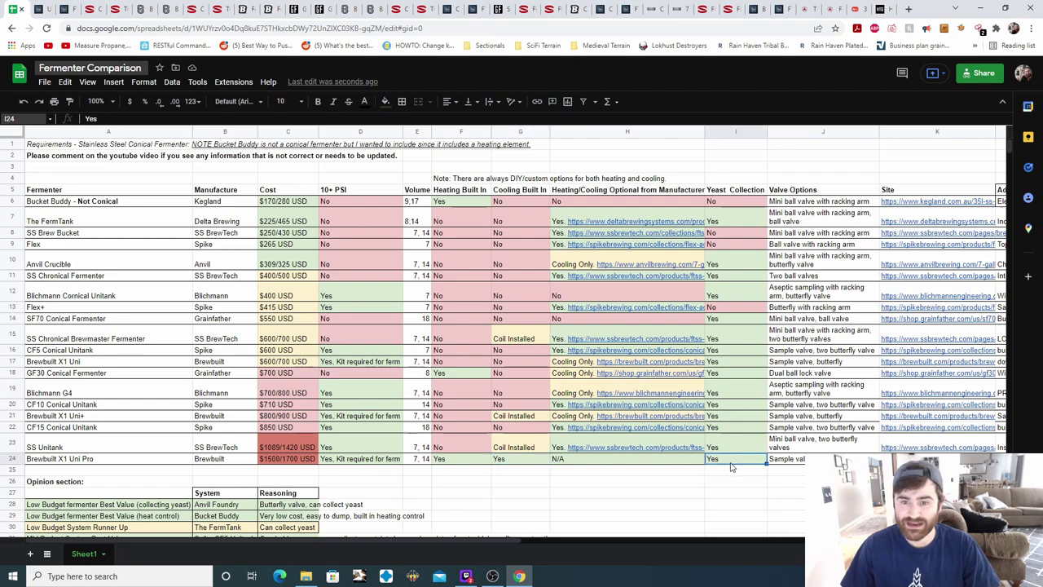
left_click(783, 461)
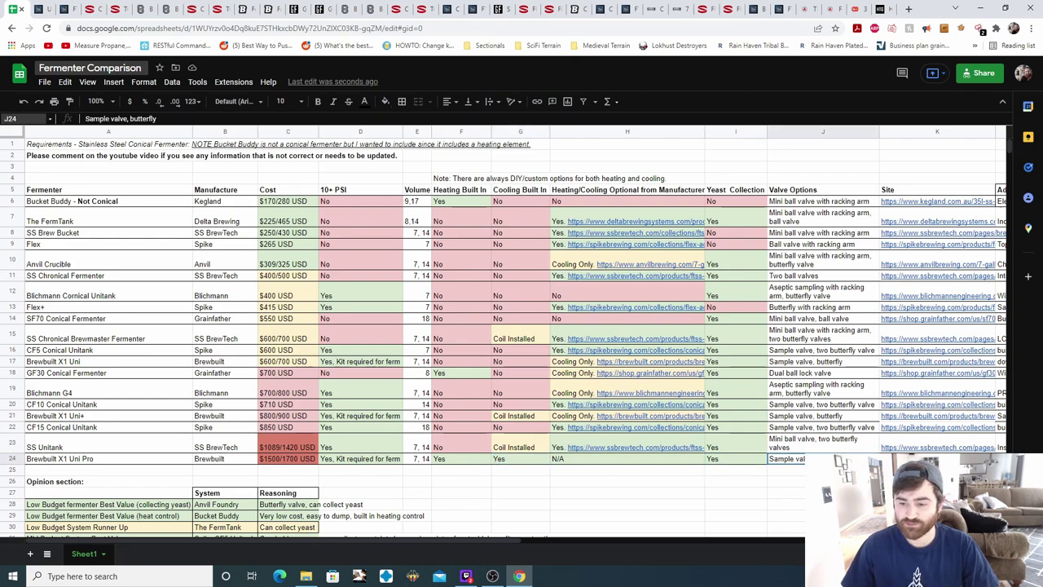
left_click(938, 459)
key("alt+Return")
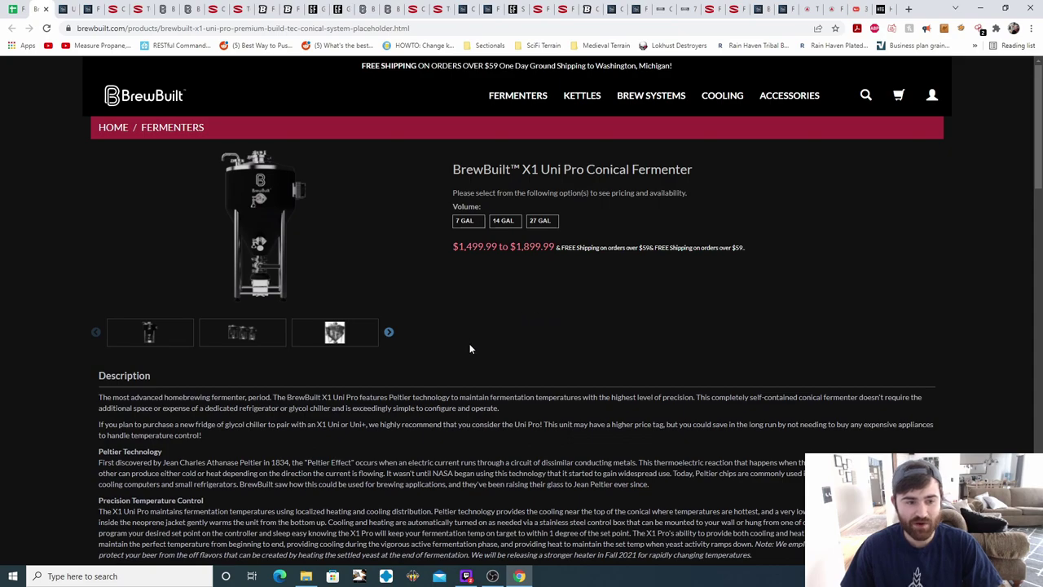
- Browse the product photos of the BrewBuilt X1 Uni Pro Conical Fermenter
left_click(334, 332)
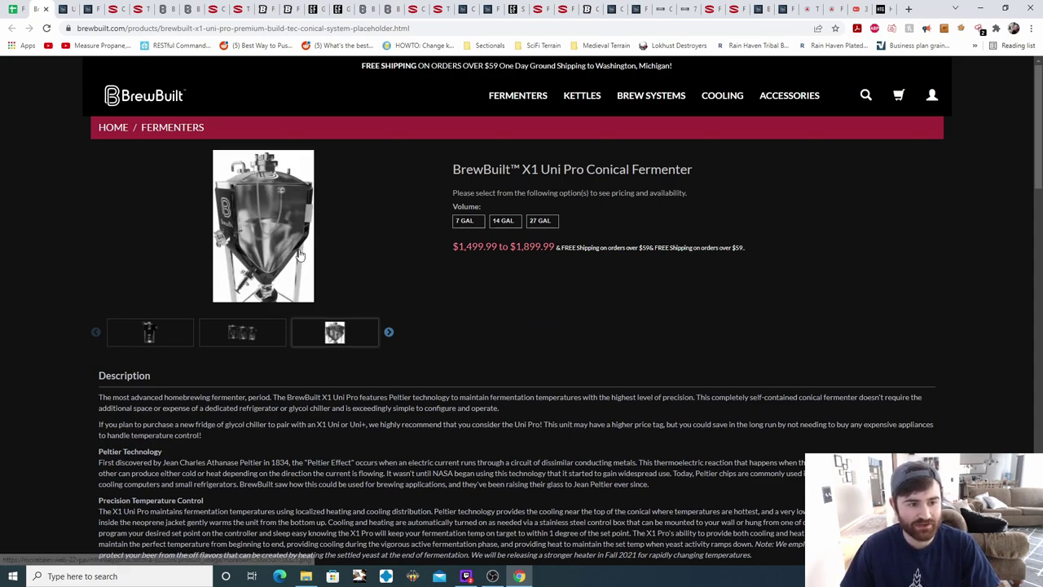
left_click(242, 332)
left_click(334, 332)
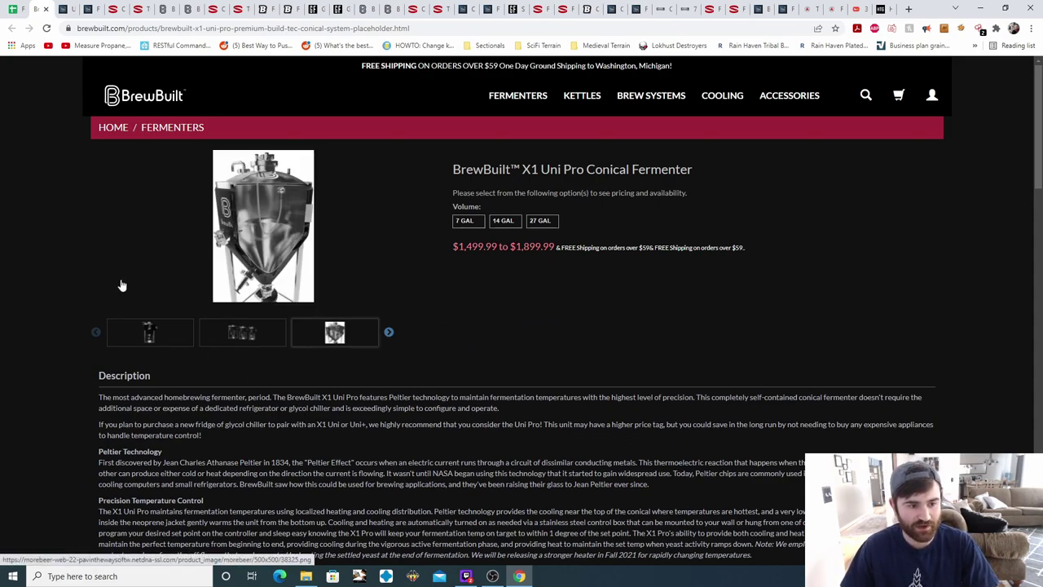
left_click(149, 331)
left_click(242, 332)
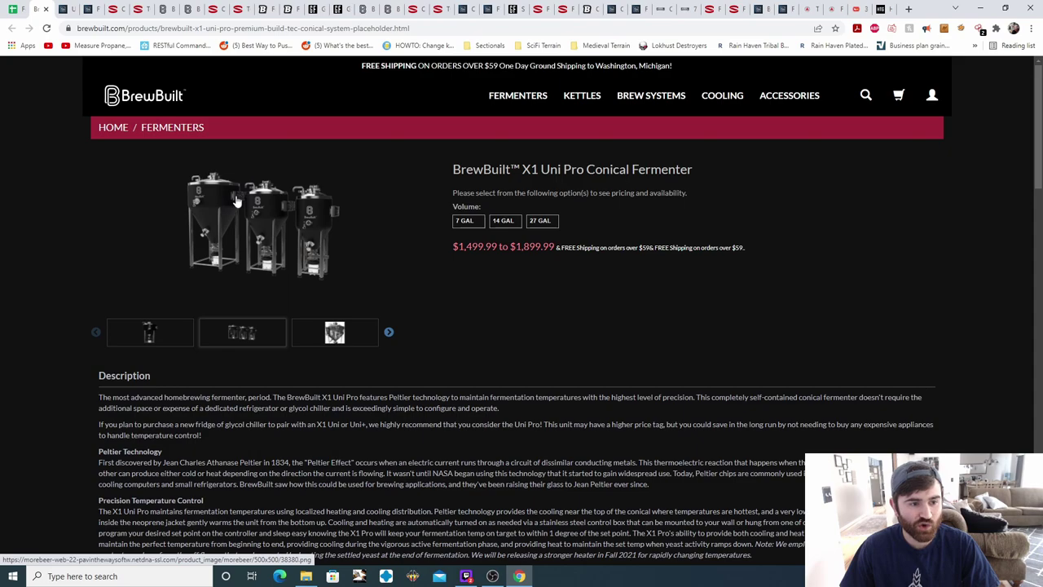
- Read the Peltier Technology paragraph in the X1 Uni Pro's product description
scroll(224, 350, "down", 2)
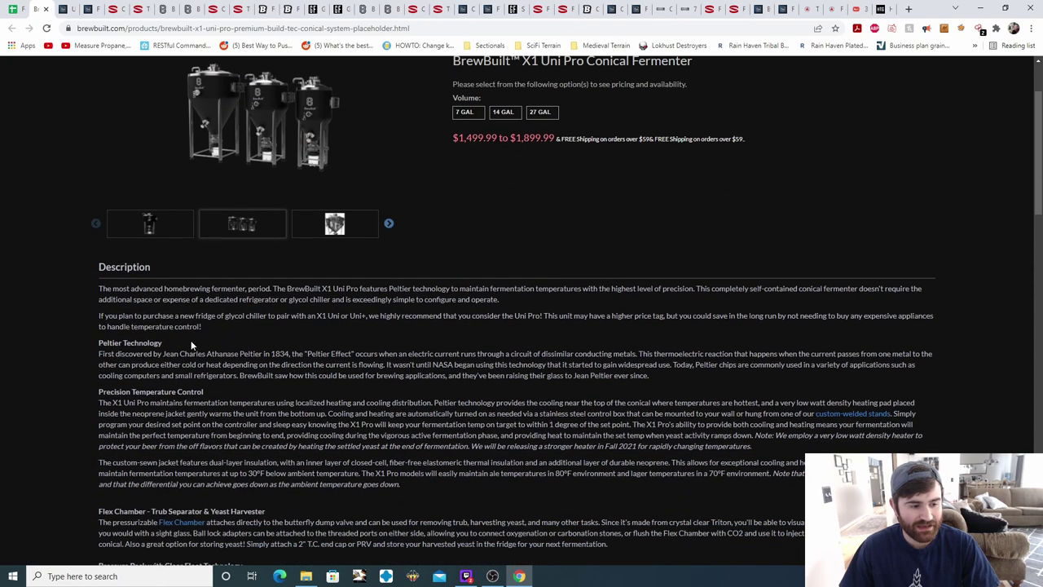
left_click_drag(113, 343, 127, 343)
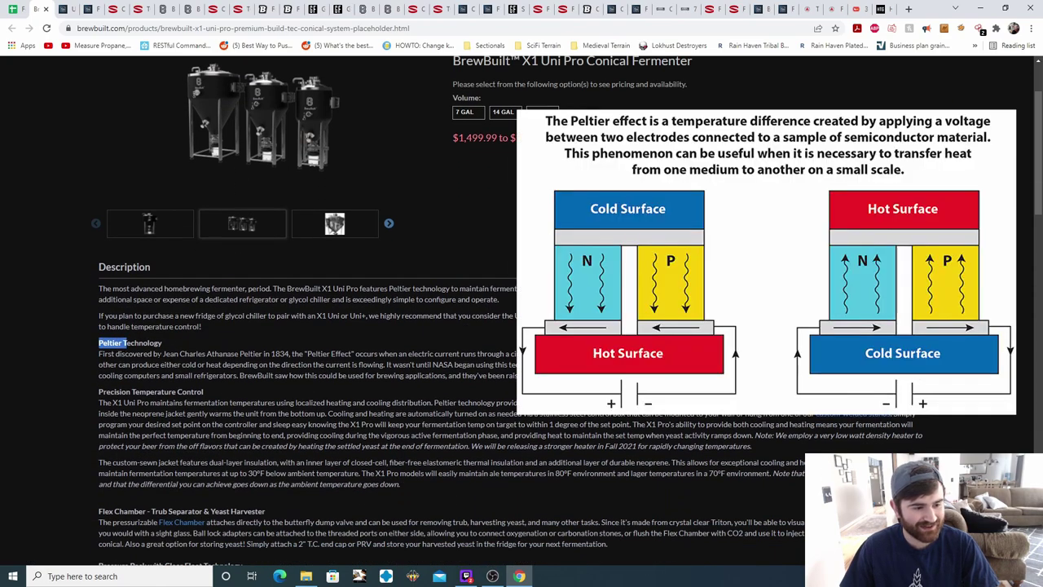
left_click_drag(194, 354, 163, 343)
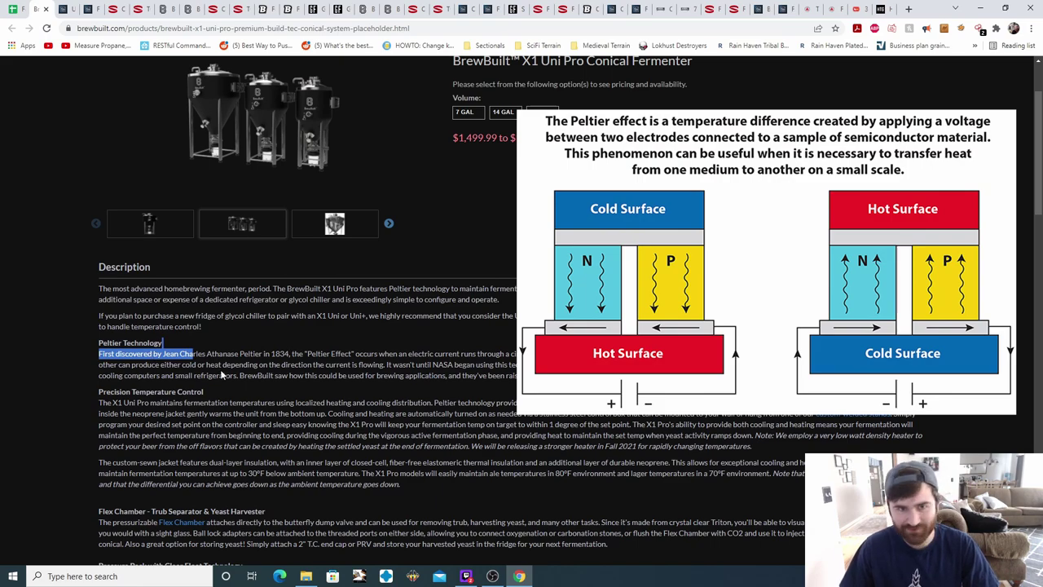
left_click_drag(161, 386, 519, 354)
left_click(363, 354)
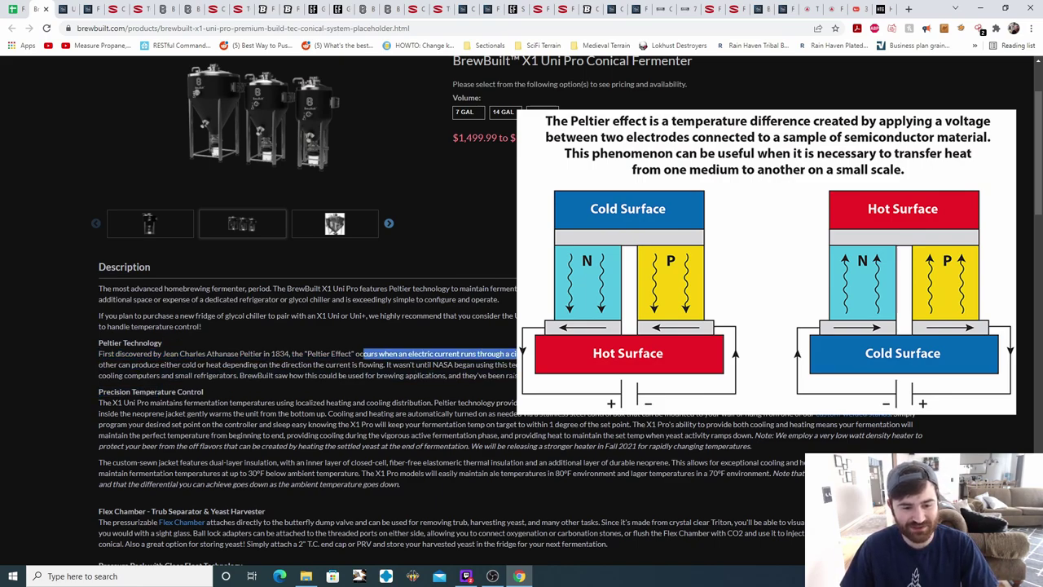
left_click(518, 354)
left_click_drag(158, 358, 295, 361)
left_click(266, 372)
left_click_drag(124, 352, 179, 363)
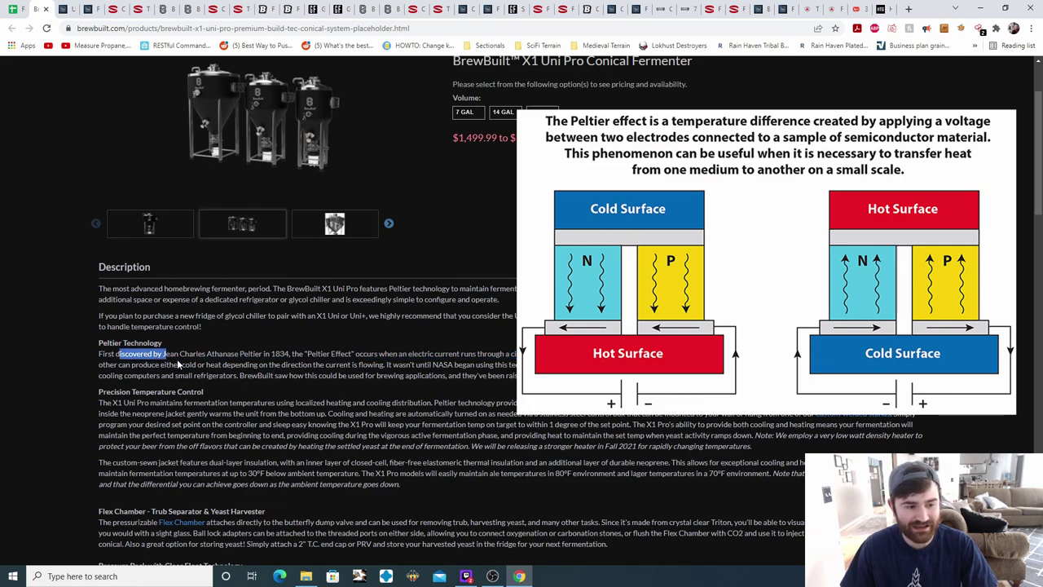
left_click(167, 355)
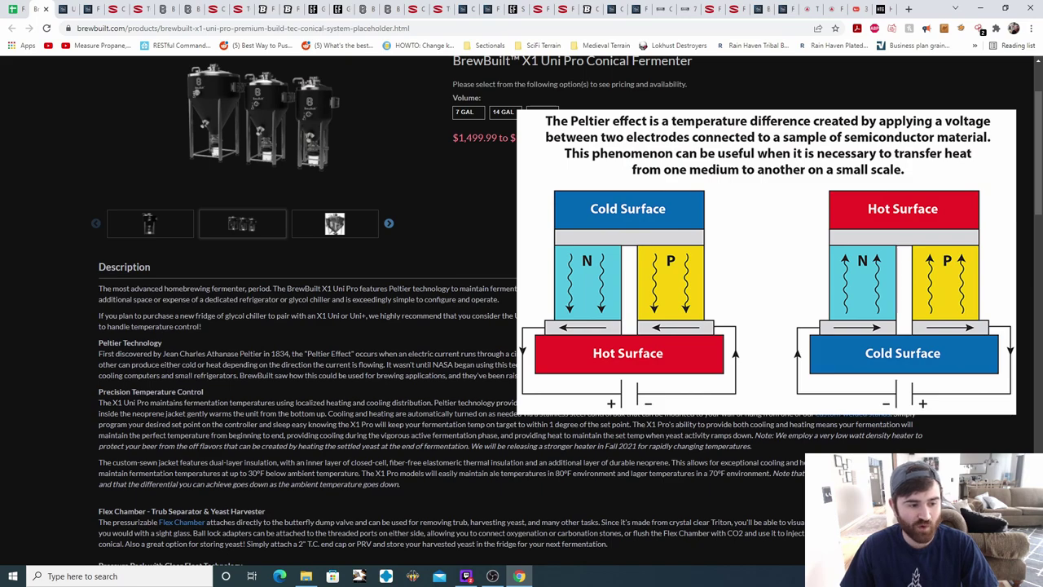
- Check the X1 Uni Pro's starting price and view its third product photo
scroll(240, 259, "up", 2)
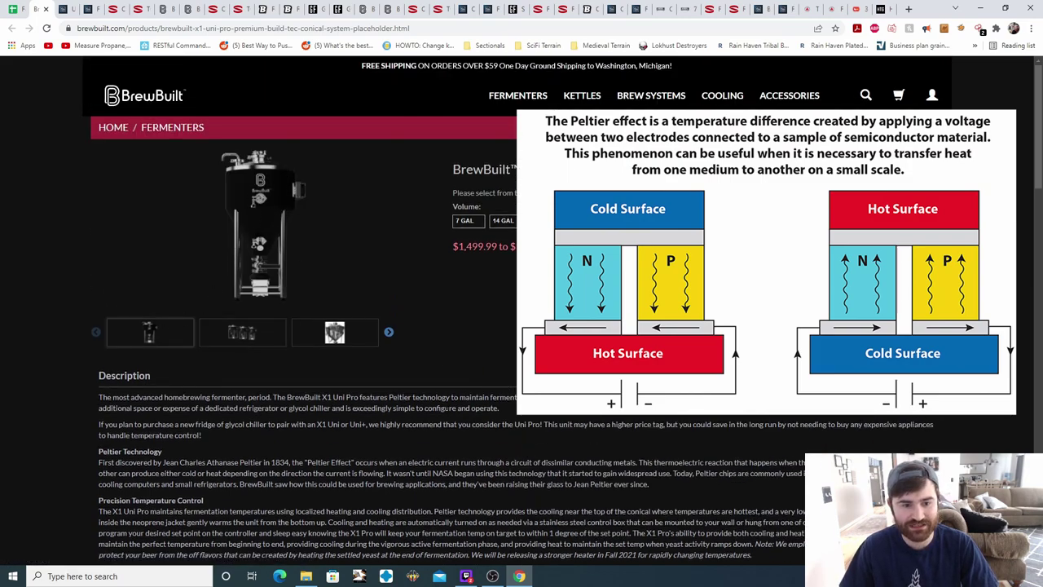
left_click_drag(451, 163, 498, 247)
left_click(481, 285)
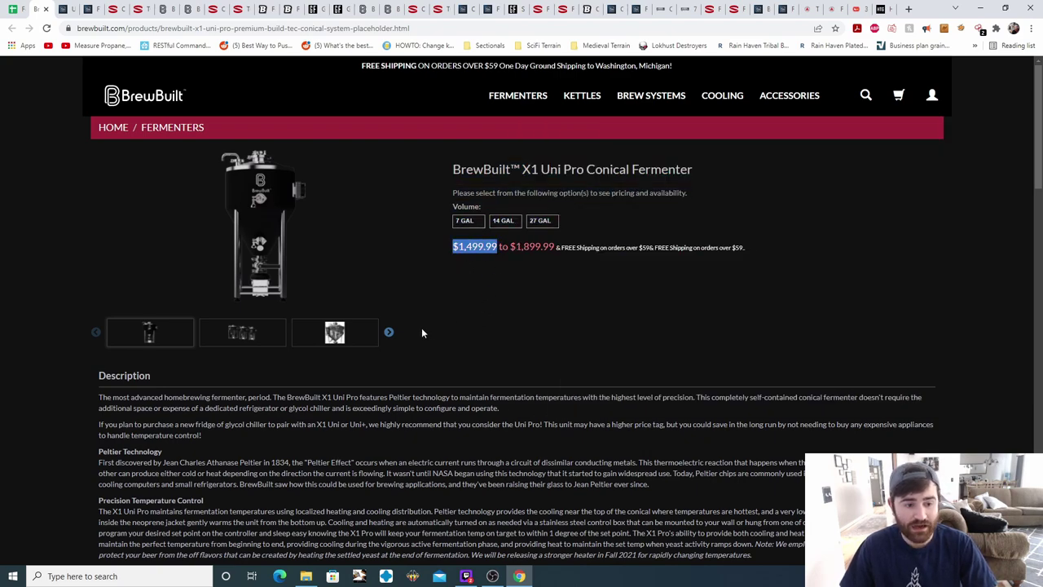
left_click(334, 332)
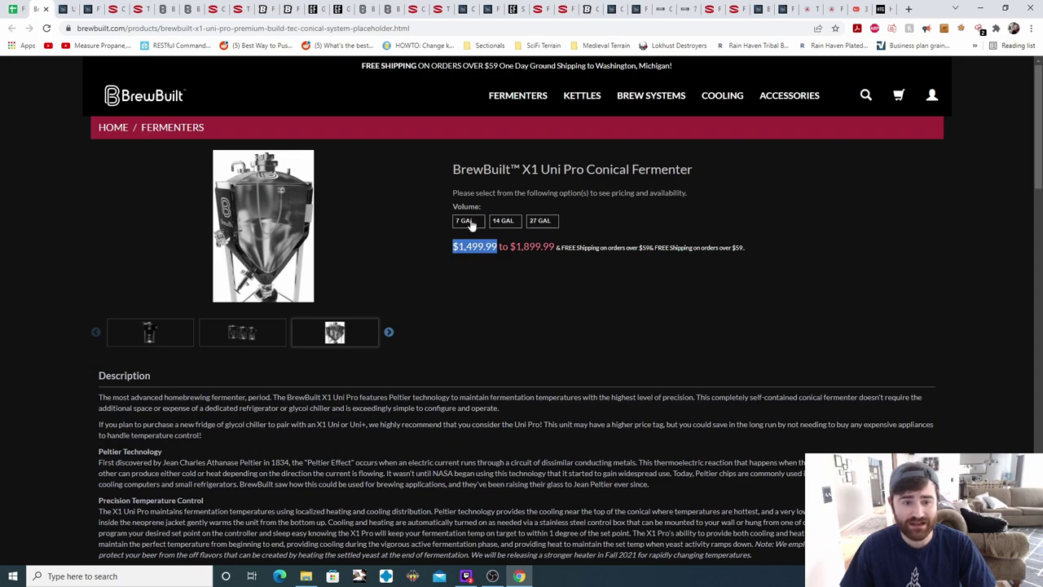
- Return to the spreadsheet and read the Brewbuilt X1 Uni Pro's additional notes on insulation, Peltier heating and cooling, and ports
key("ctrl+1")
scroll(522, 326, "down", 1)
left_click_drag(167, 119, 557, 119)
key("ctrl+z")
scroll(591, 367, "down", 2)
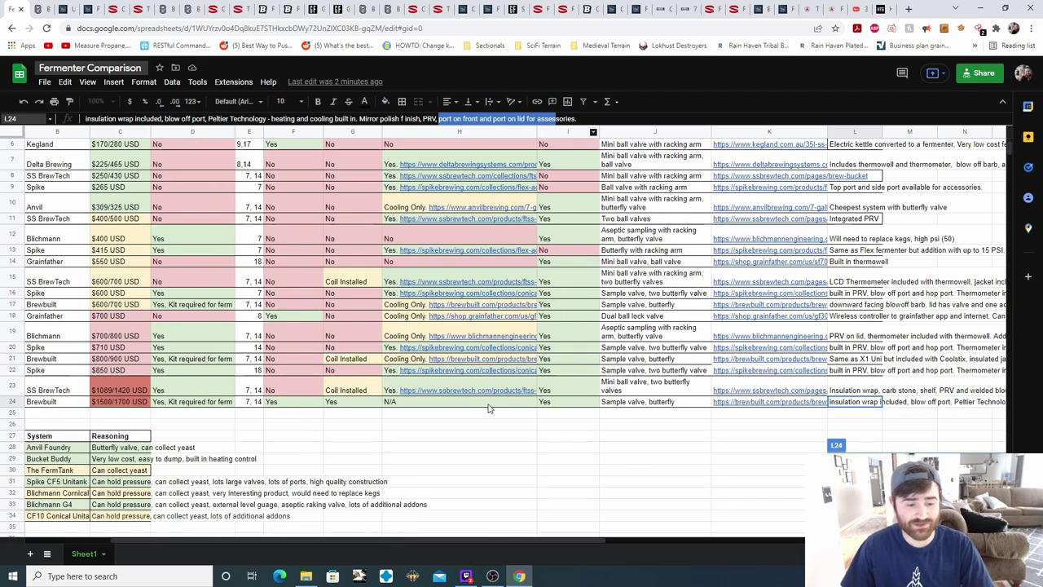
left_click(579, 403)
left_click(801, 425)
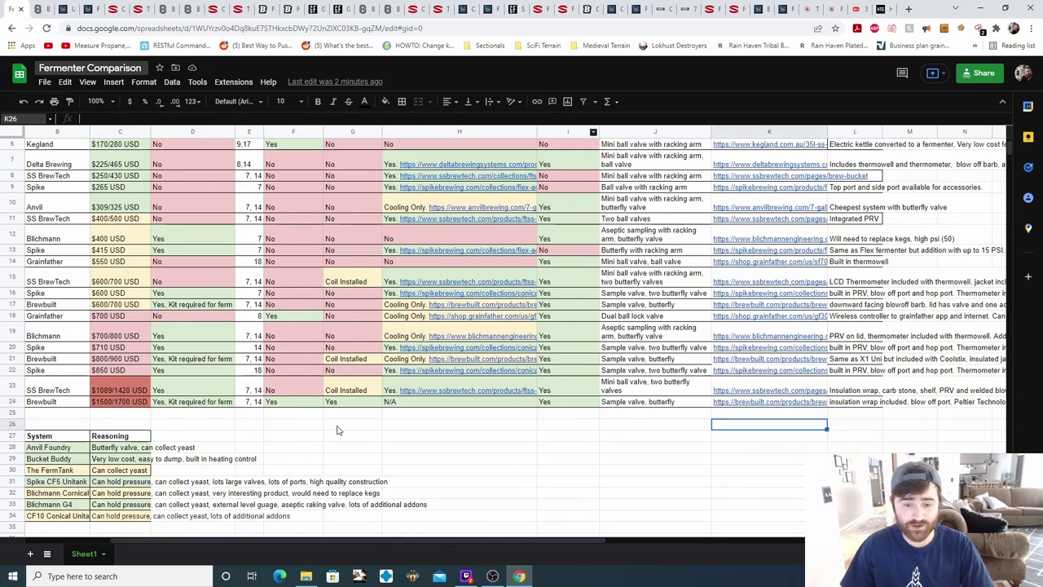
- Look over the opinion section's recommendations down to the High Budget System Runner Up, and return to the comparison table
scroll(225, 417, "down", 2)
scroll(187, 375, "left", 3)
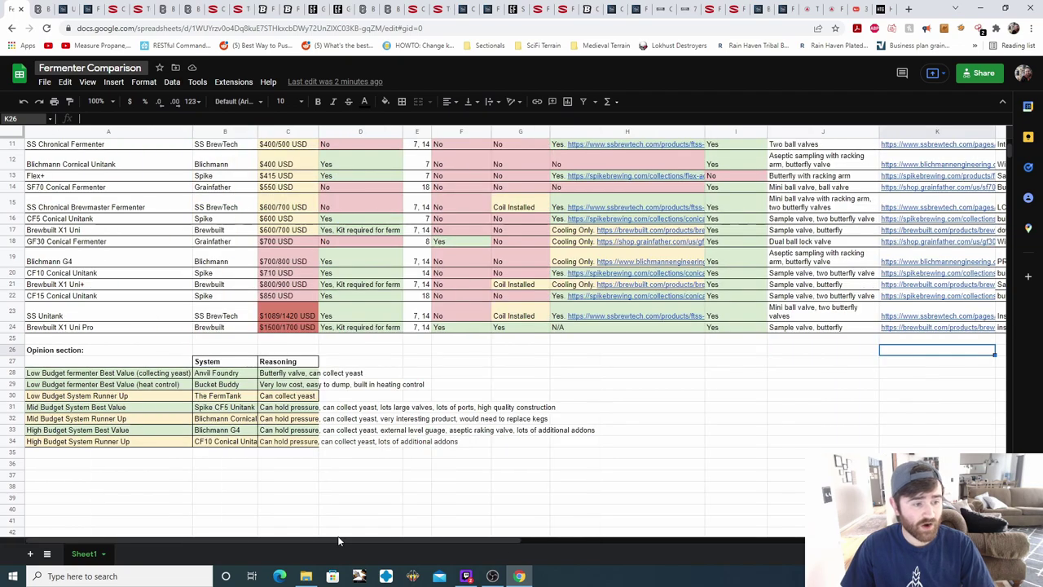
scroll(136, 318, "up", 4)
scroll(104, 242, "down", 4)
left_click(225, 448)
scroll(605, 362, "up", 4)
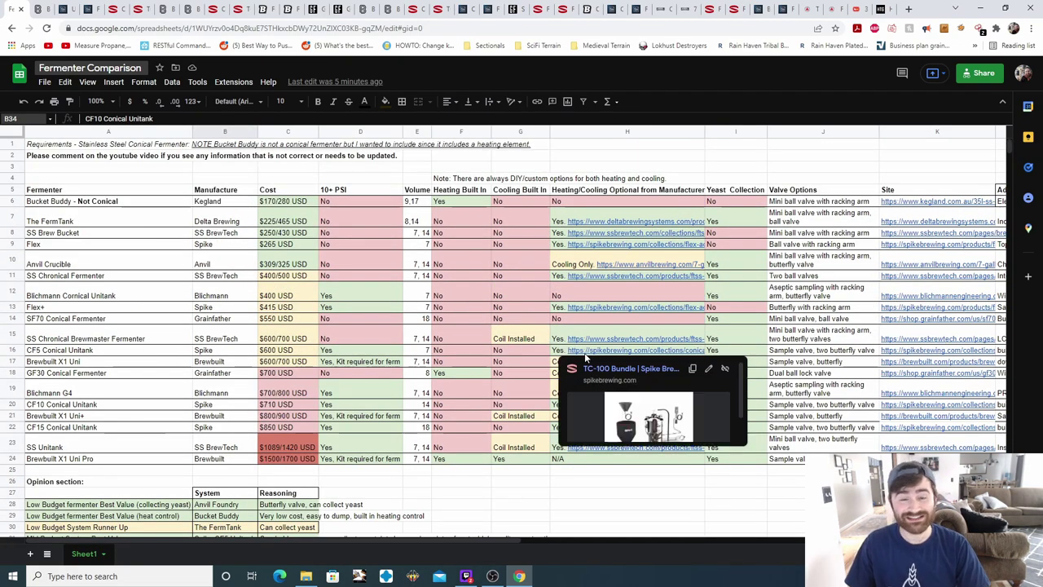